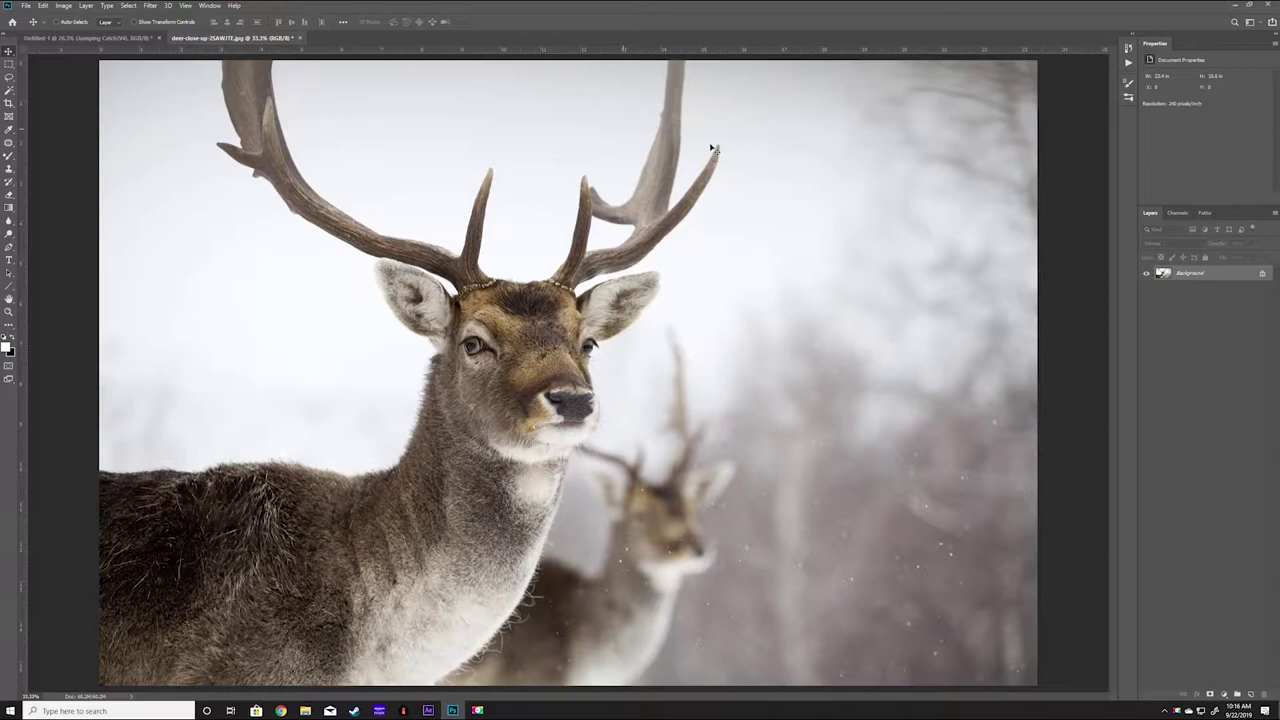
# Step: Add a contrast-boosting Curves adjustment and brighten the deer's head and neck on its mask
pyautogui.click(1218, 572)
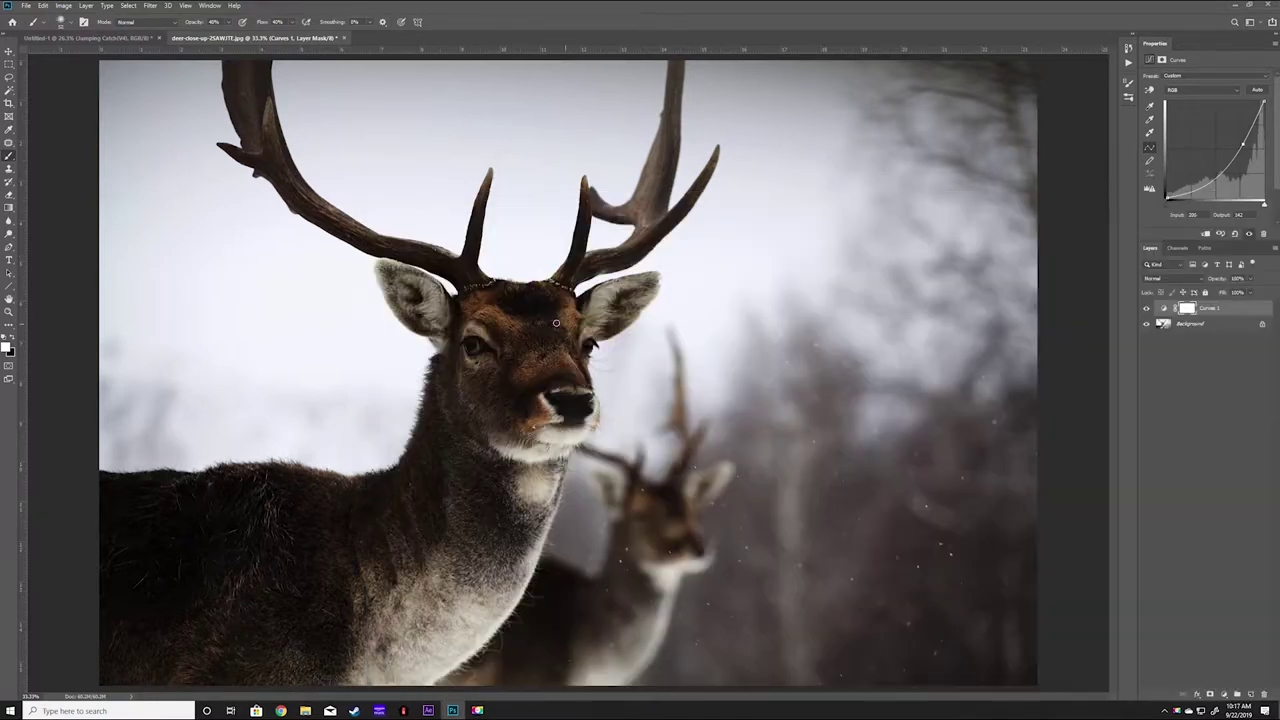
pyautogui.press(']')
pyautogui.press(']')
pyautogui.press(']')
pyautogui.moveTo(500, 400)
pyautogui.mouseDown()
pyautogui.moveTo(428, 500)
pyautogui.moveTo(528, 371)
pyautogui.moveTo(462, 463)
pyautogui.mouseUp()
# Step: Choose a brush from the Fire Brushes by Shirk set
pyautogui.rightClick(460, 465)
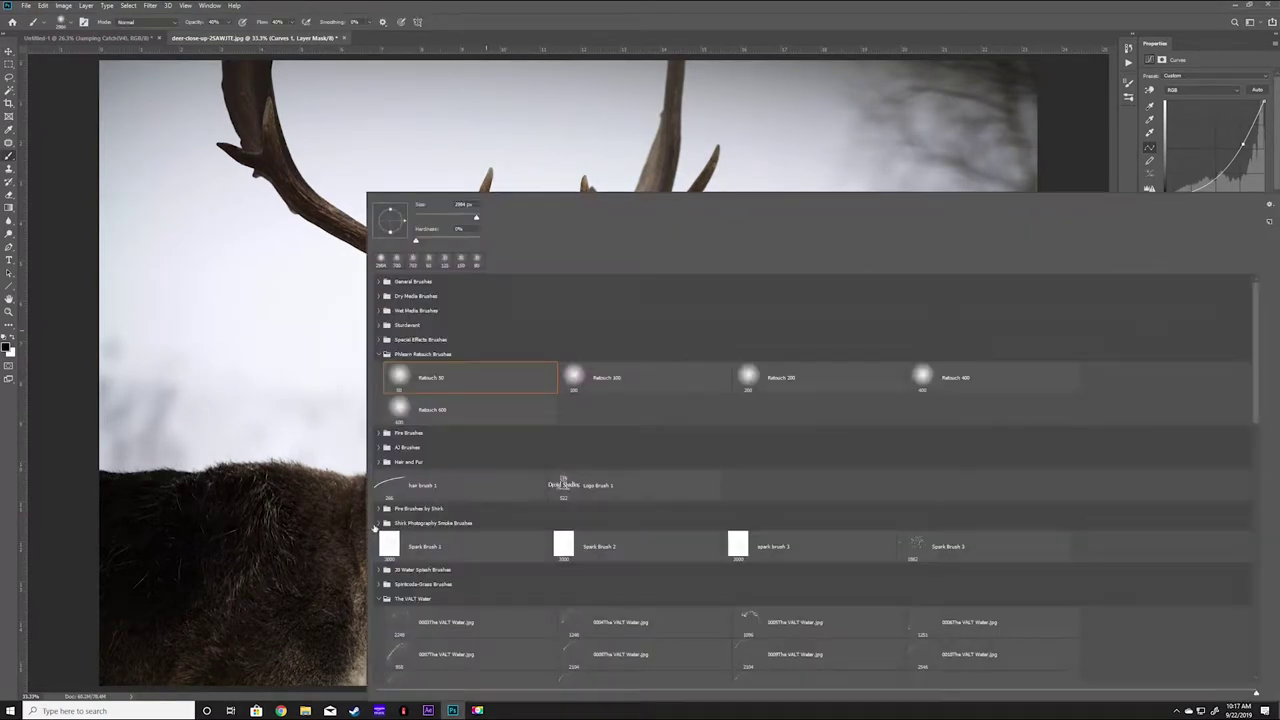
pyautogui.click(380, 509)
pyautogui.scroll(-5, 1207, 535)
pyautogui.scroll(-2, 1207, 535)
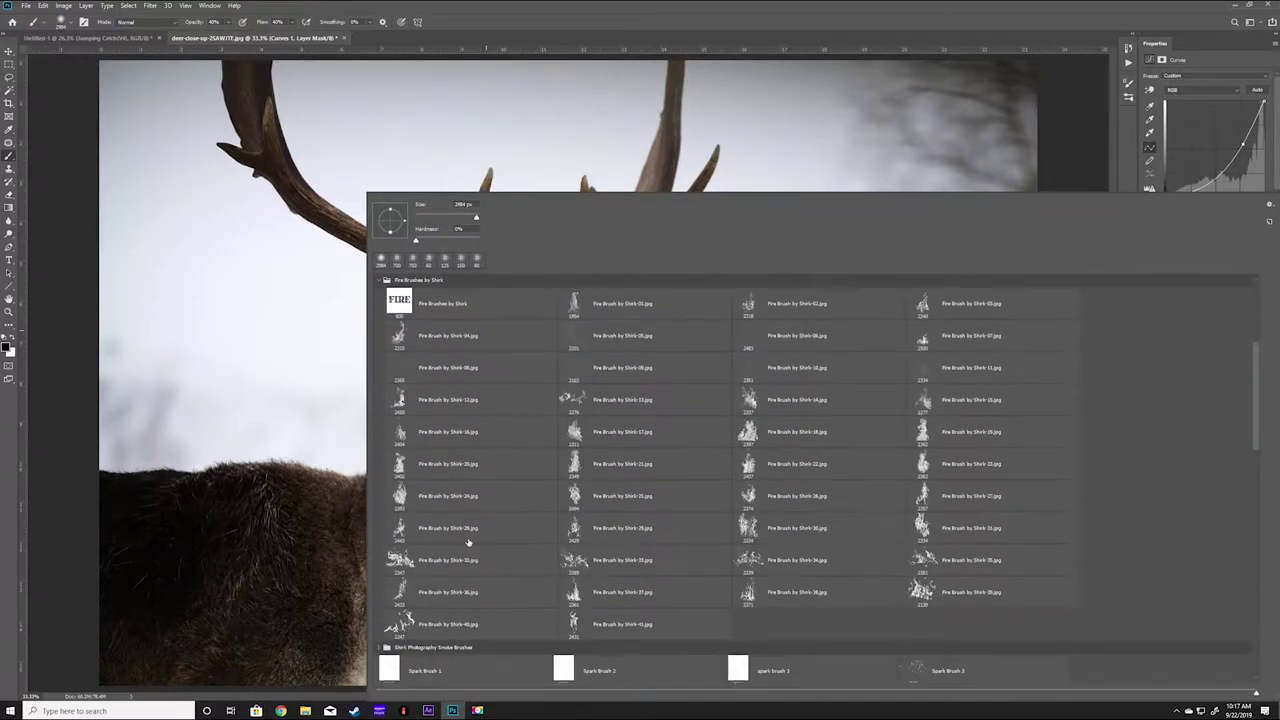
pyautogui.doubleClick(748, 500)
# Step: On a new layer, resize the white smoke stamp near the left antler
pyautogui.hotkey('ctrl', 'shift', 'alt', 'n')
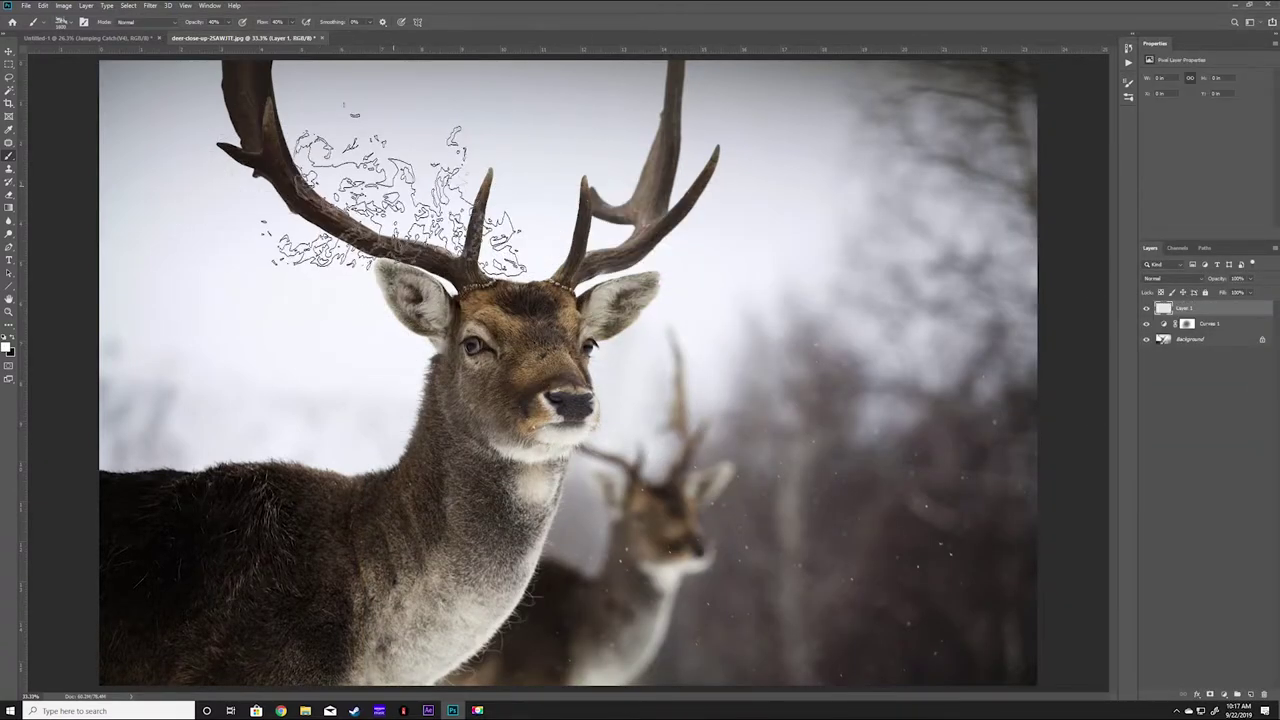
pyautogui.press('v')
pyautogui.hotkey('ctrl', 't')
pyautogui.press('Return')
# Step: Browse File Explorer from Master Templates through Clip Art to the FIRE folder
pyautogui.click(305, 710)
pyautogui.hotkey('alt', 'Up')
pyautogui.doubleClick(274, 118)
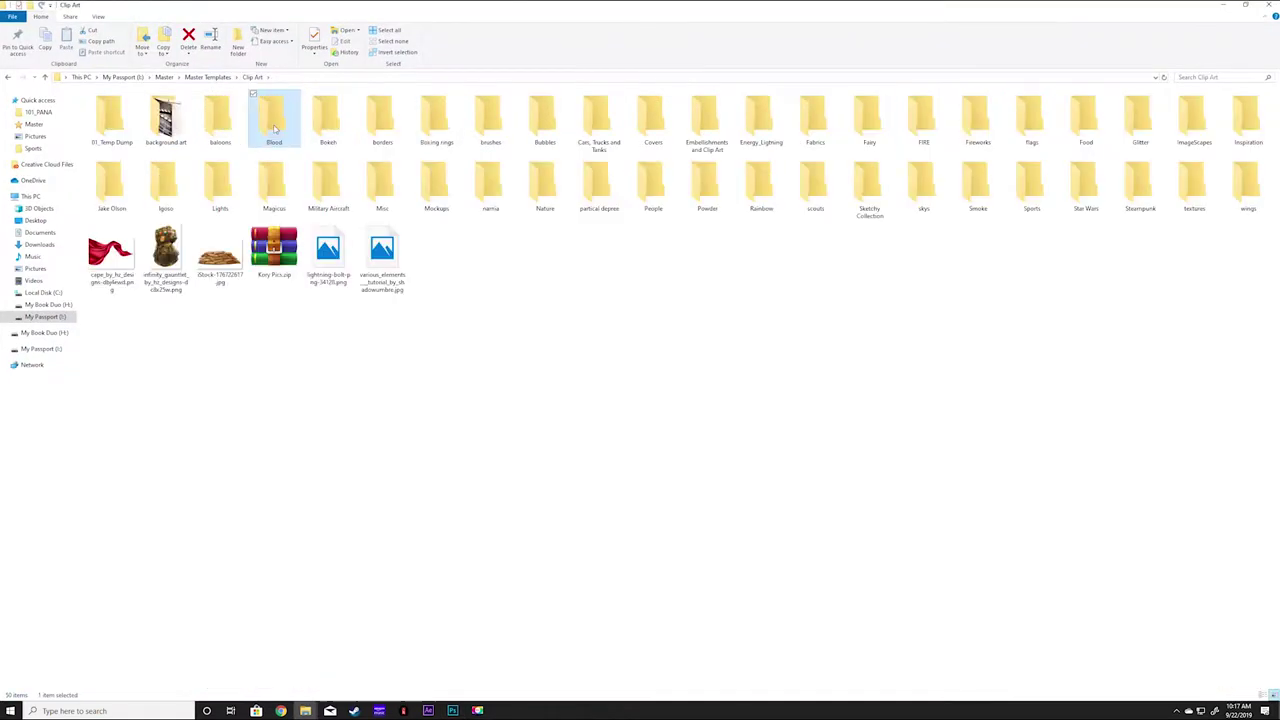
pyautogui.doubleClick(924, 118)
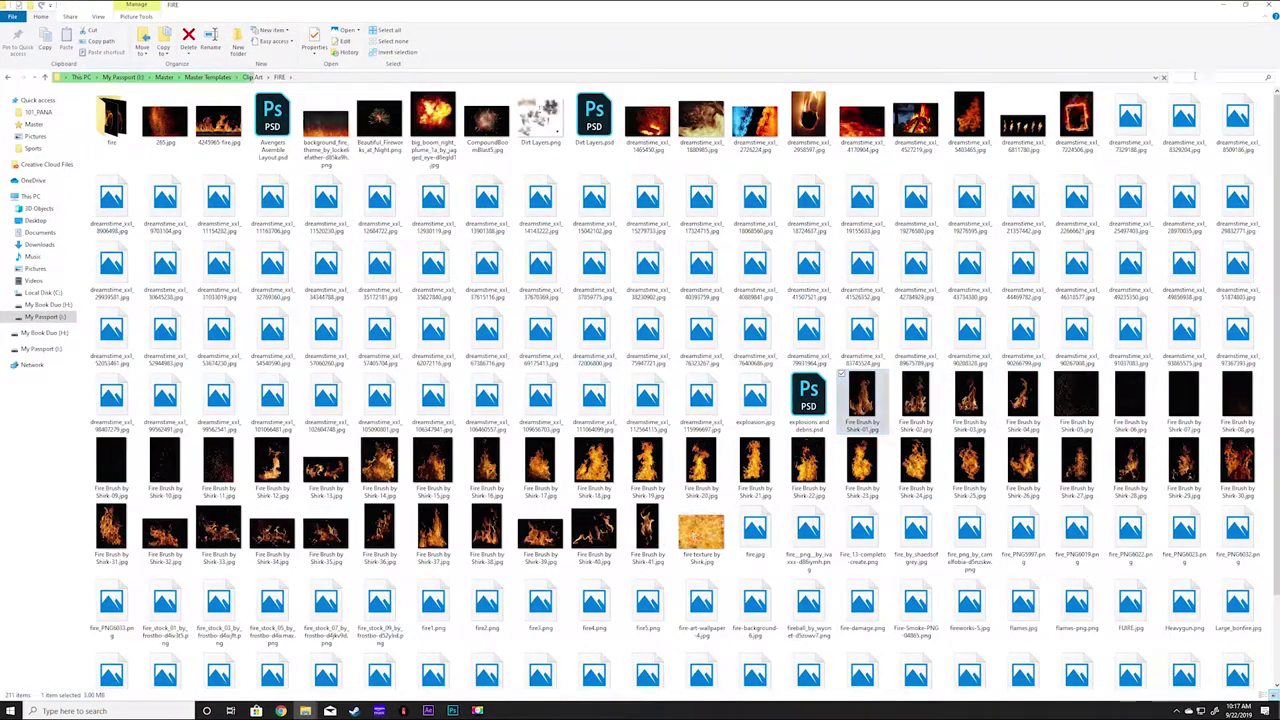
pyautogui.click(305, 710)
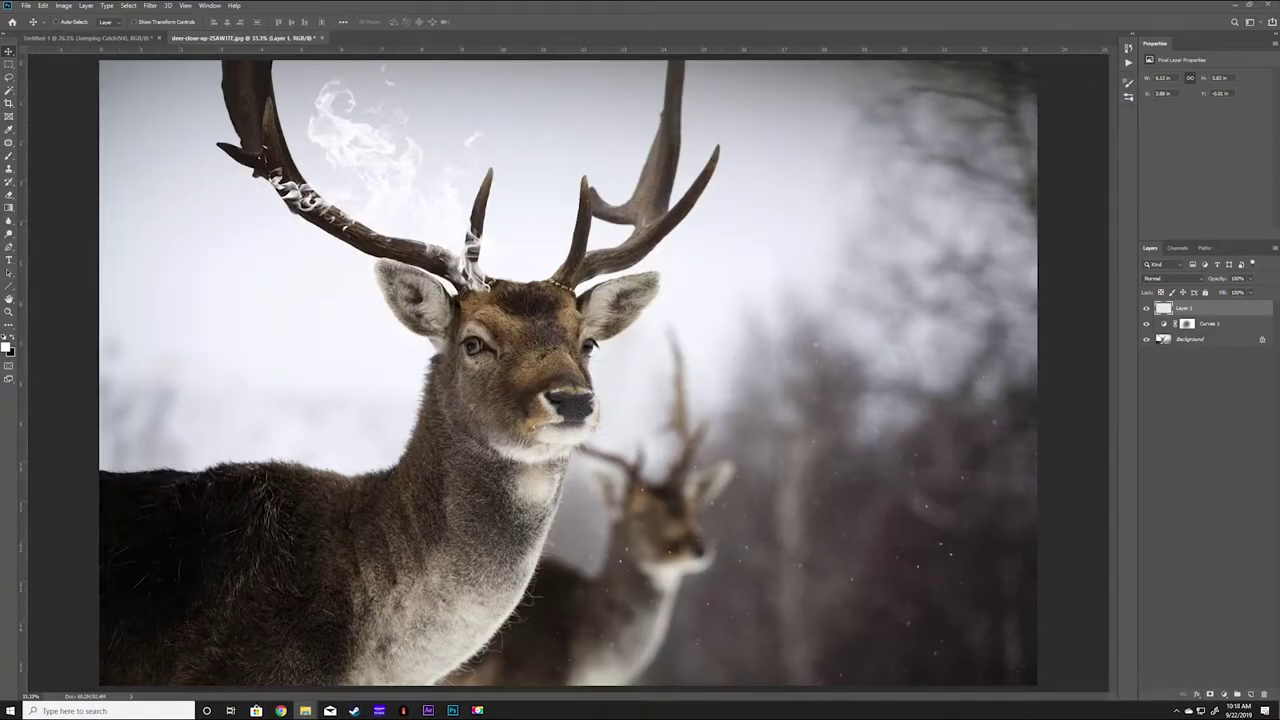
# Step: Place the fire texture and scale it onto the left antler
pyautogui.moveTo(452, 710); pyautogui.dragTo(560, 380)
pyautogui.moveTo(988, 688); pyautogui.dragTo(415, 140)
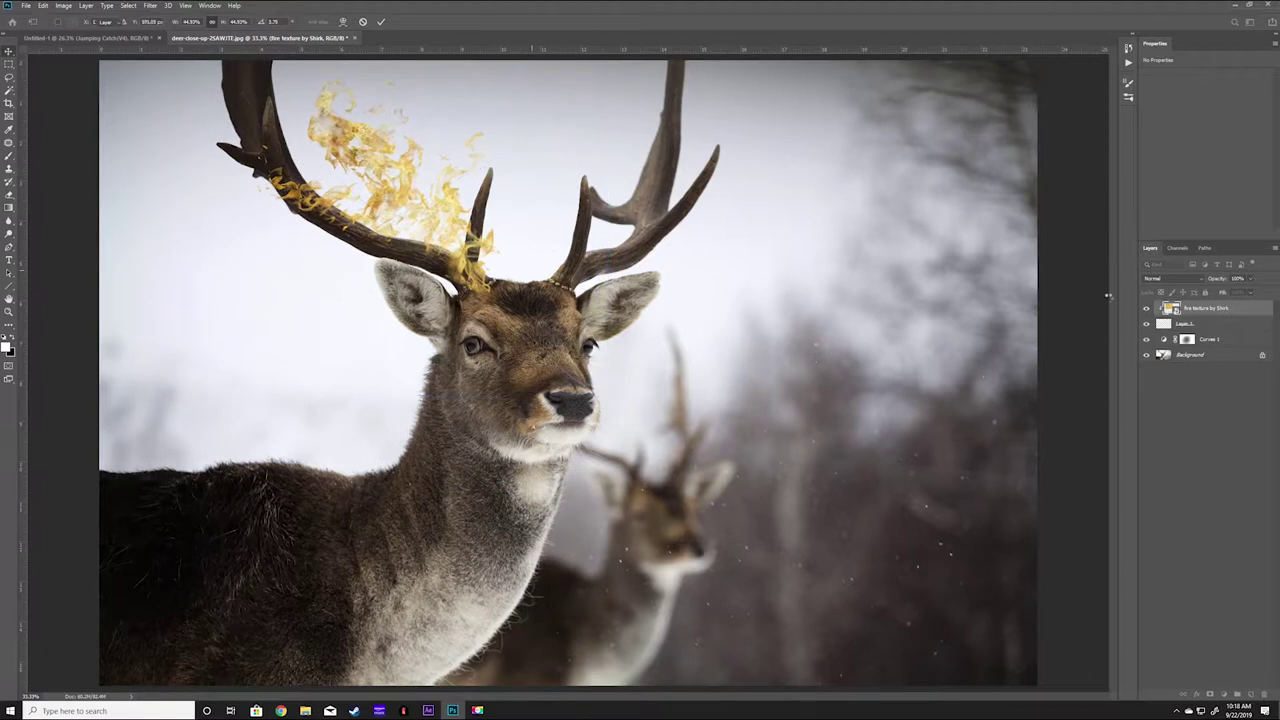
pyautogui.press('Return')
pyautogui.hotkey('ctrl', 'l')
pyautogui.press('Escape')
# Step: Convert the fire layer to a Smart Object and brighten it with a Levels filter
pyautogui.rightClick(1188, 312)
pyautogui.click(1099, 393)
pyautogui.hotkey('ctrl', 'l')
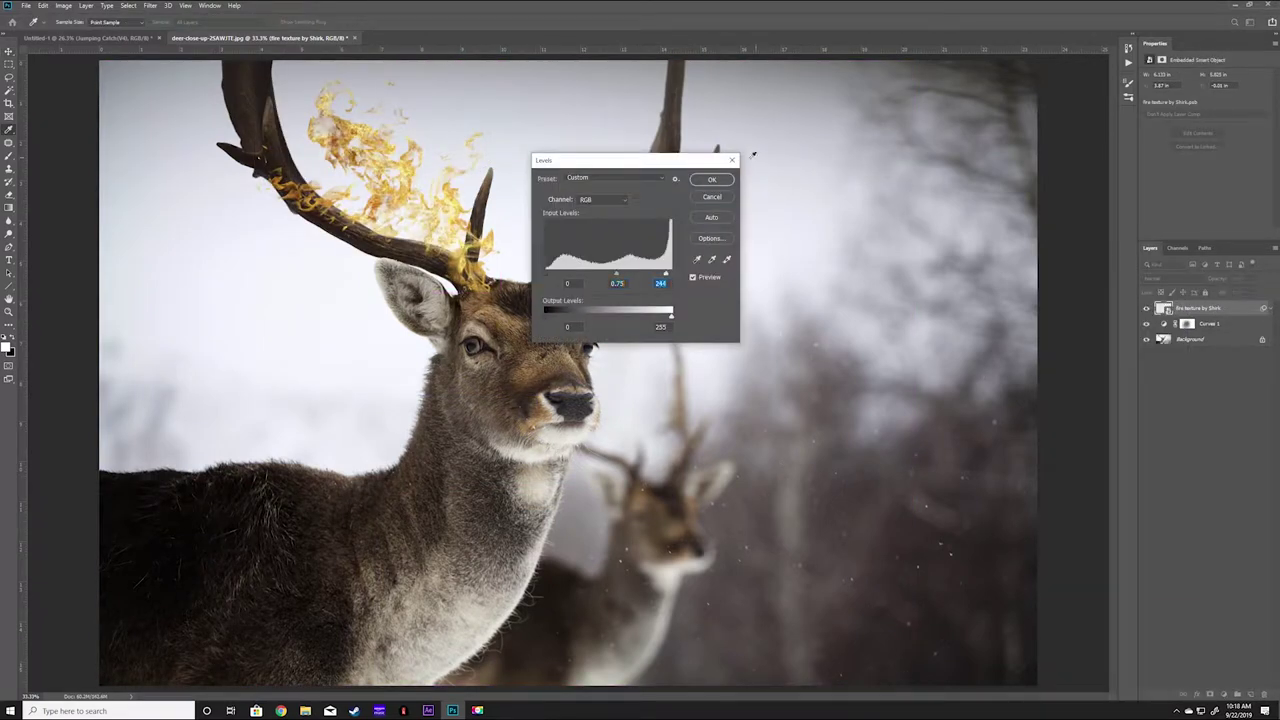
pyautogui.press('Escape')
# Step: Add a new empty layer set to Soft Light blending
pyautogui.hotkey('ctrl', 'shift', 'alt', 'n')
pyautogui.press('b')
pyautogui.rightClick(352, 304)
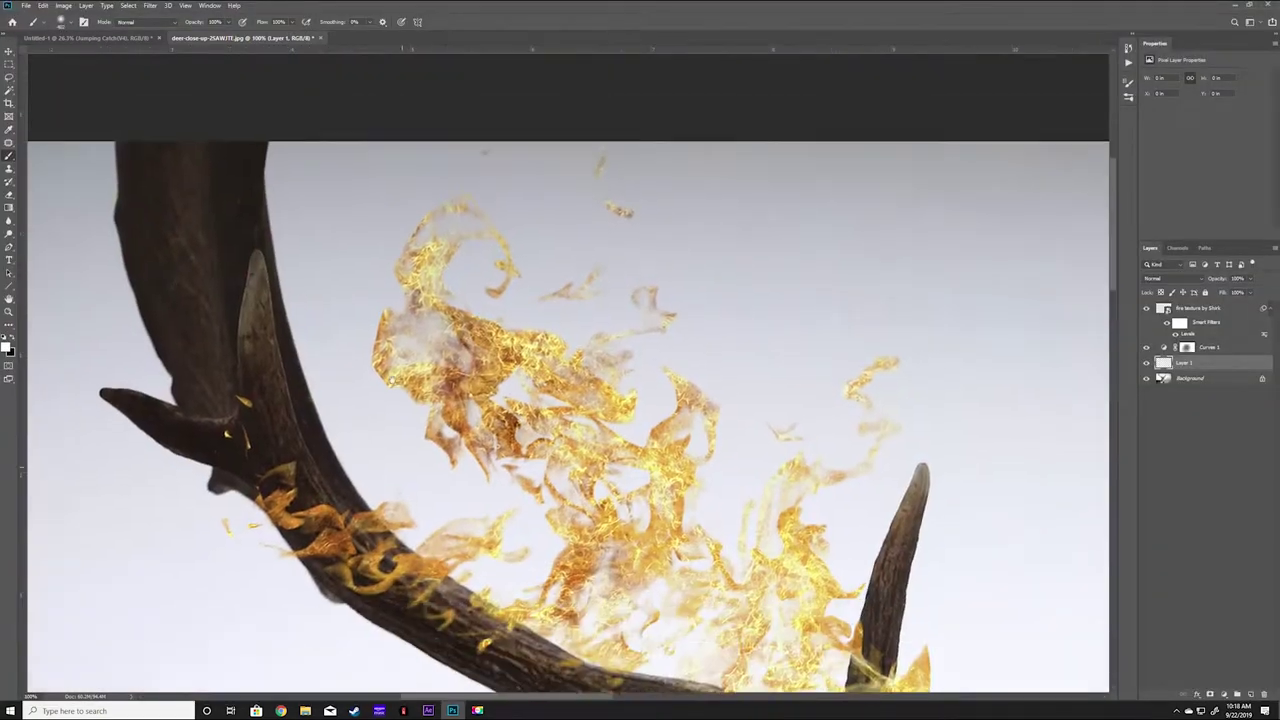
pyautogui.click(1172, 279)
pyautogui.click(1153, 407)
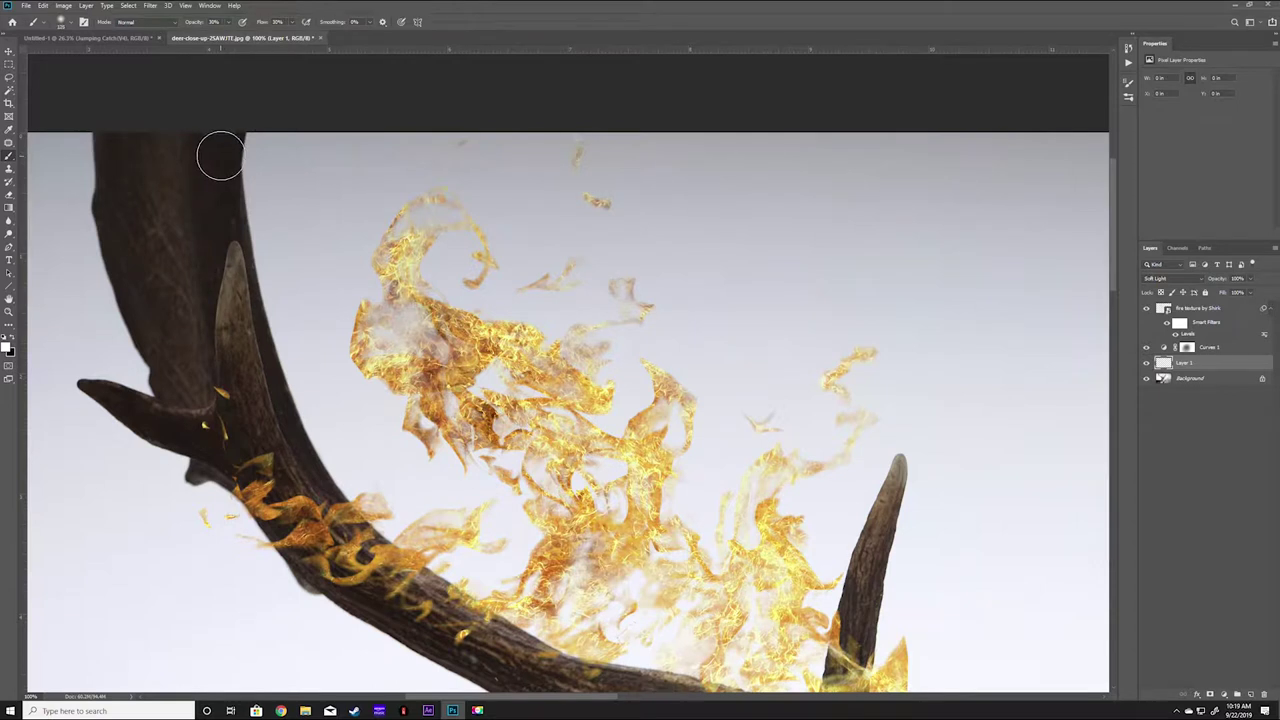
pyautogui.moveTo(343, 530); pyautogui.dragTo(263, 300)
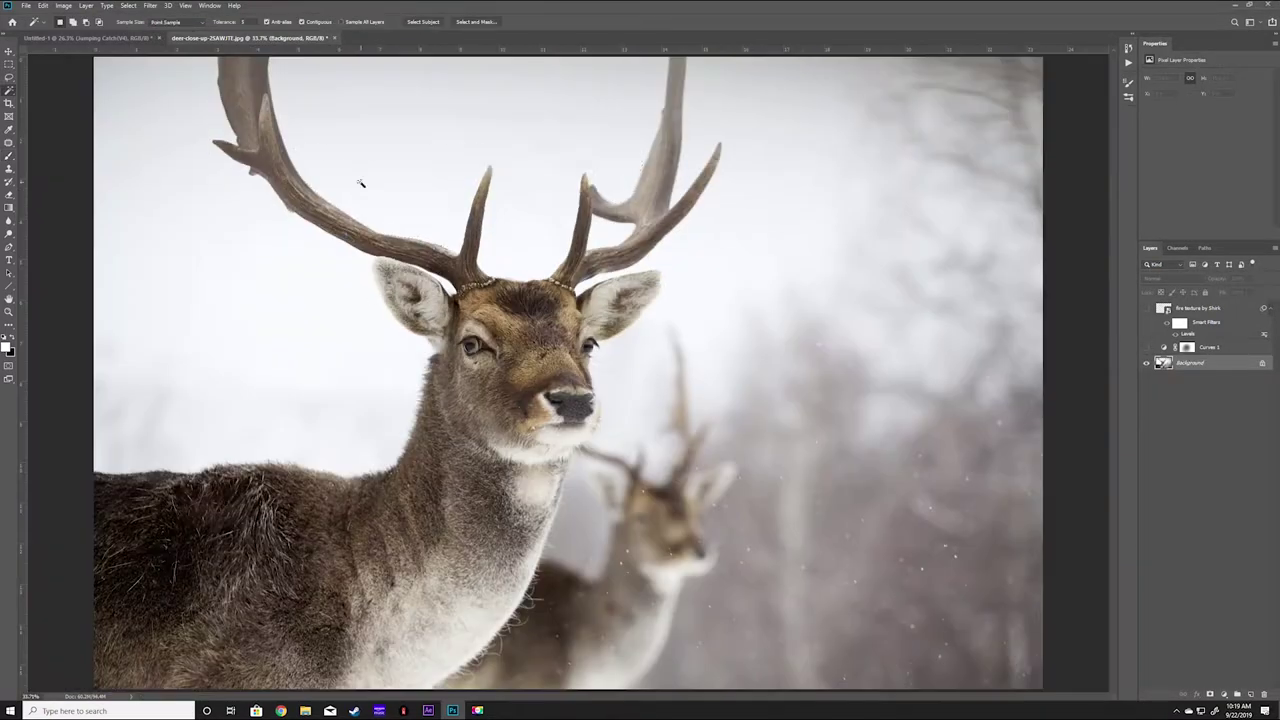
# Step: Select the misty background around the deer with Magic Wand, Lasso and Quick Selection
pyautogui.keyDown('shift'); pyautogui.click(734, 91); pyautogui.keyUp('shift')
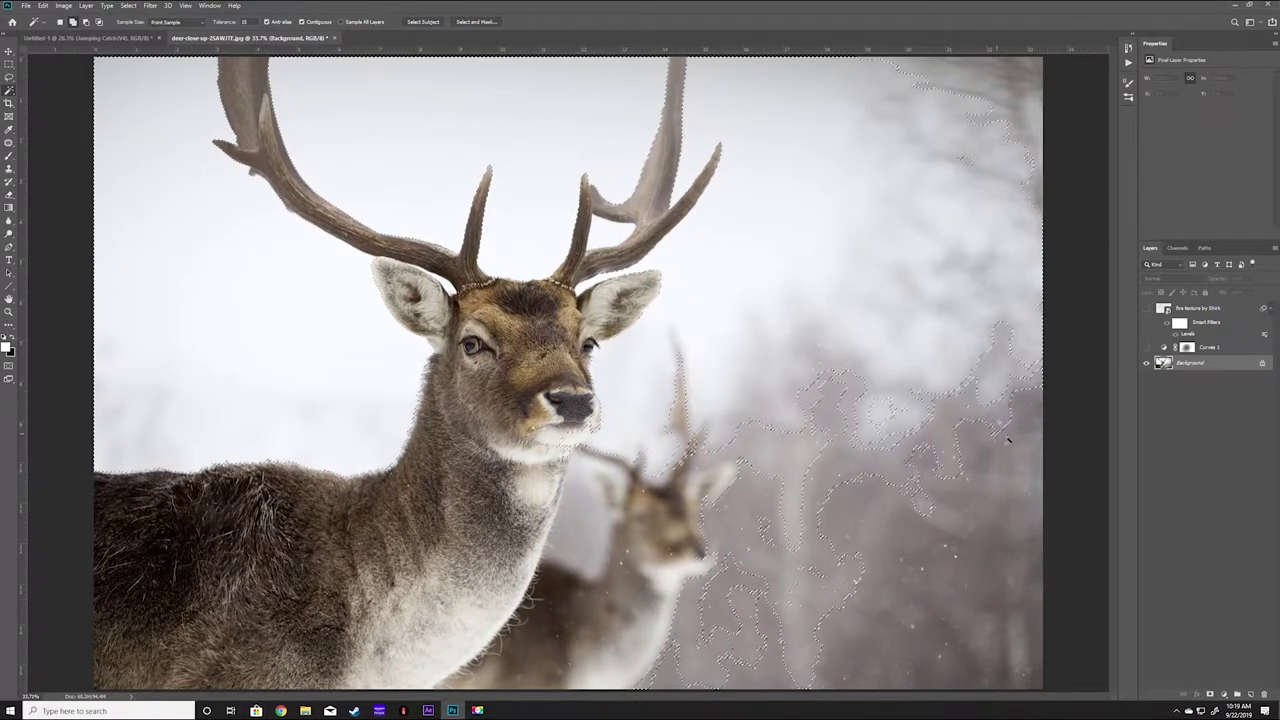
pyautogui.press('j')
pyautogui.moveTo(705, 48); pyautogui.dragTo(698, 275)
pyautogui.hotkey('ctrl', 'z')
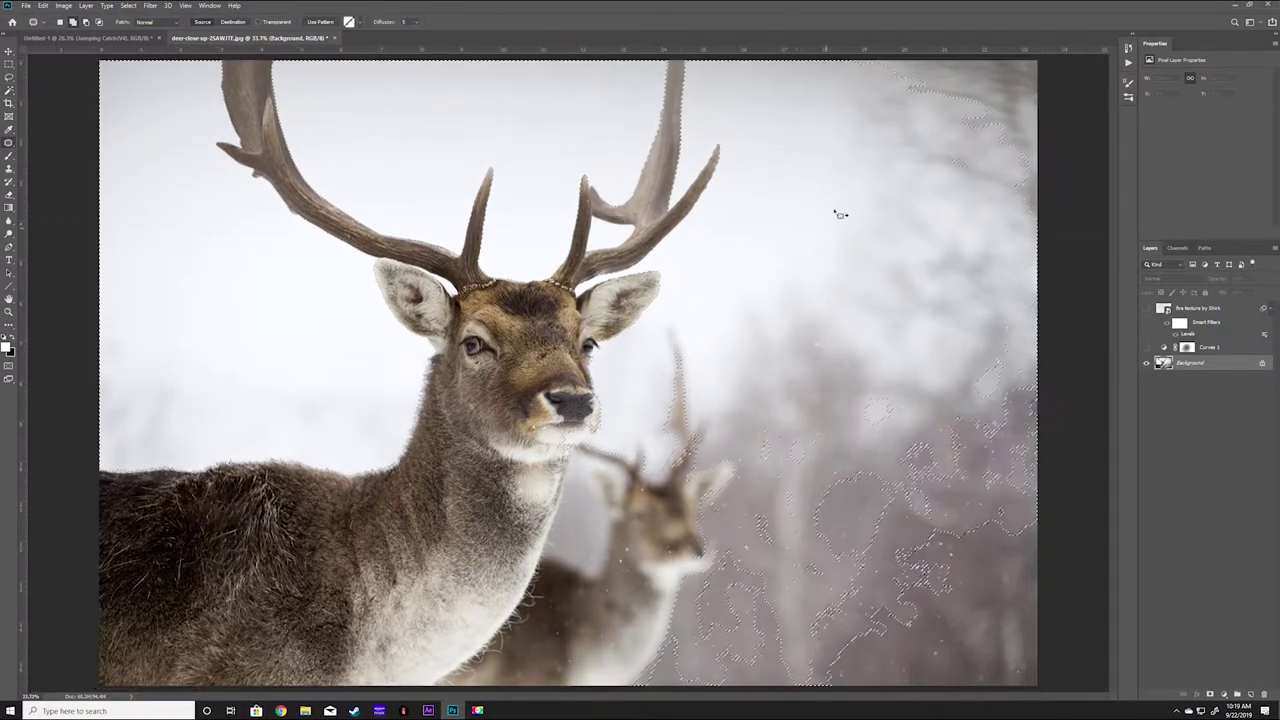
pyautogui.hotkey('ctrl', '-')
pyautogui.moveTo(1007, 236); pyautogui.dragTo(720, 140)
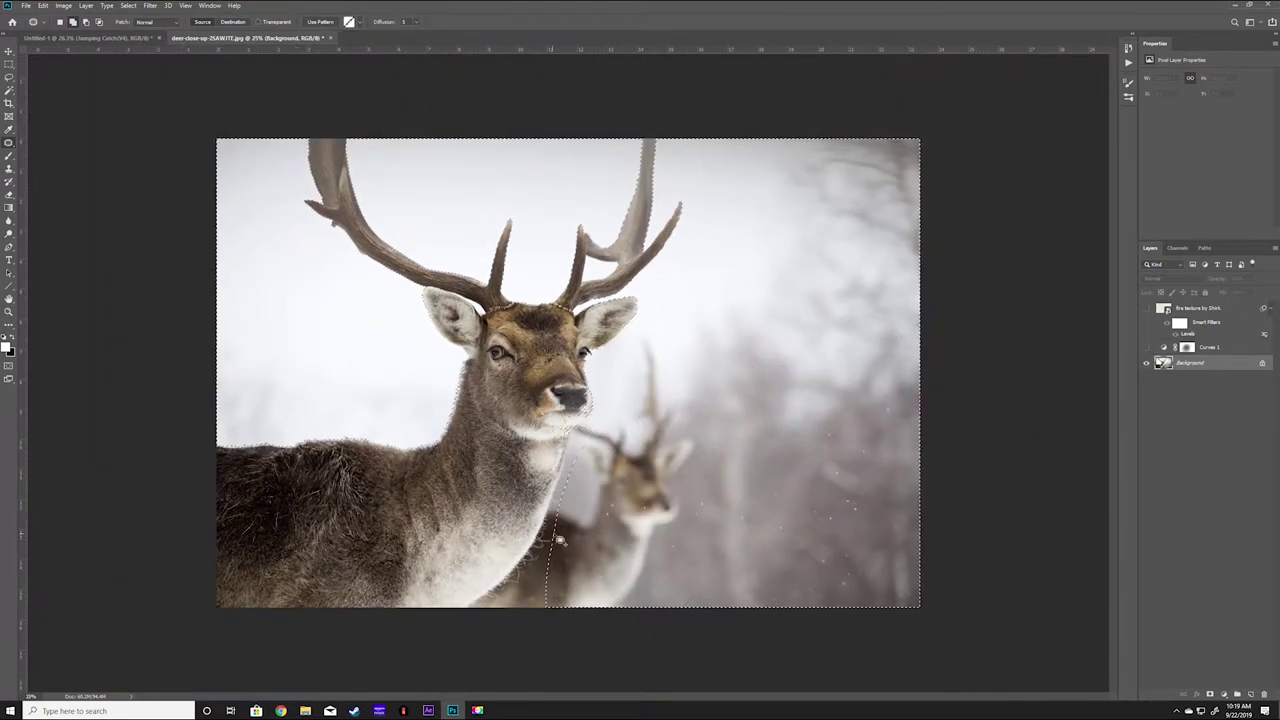
pyautogui.press('w')
pyautogui.hotkey('shift', 'w')
pyautogui.hotkey('shift', 'w')
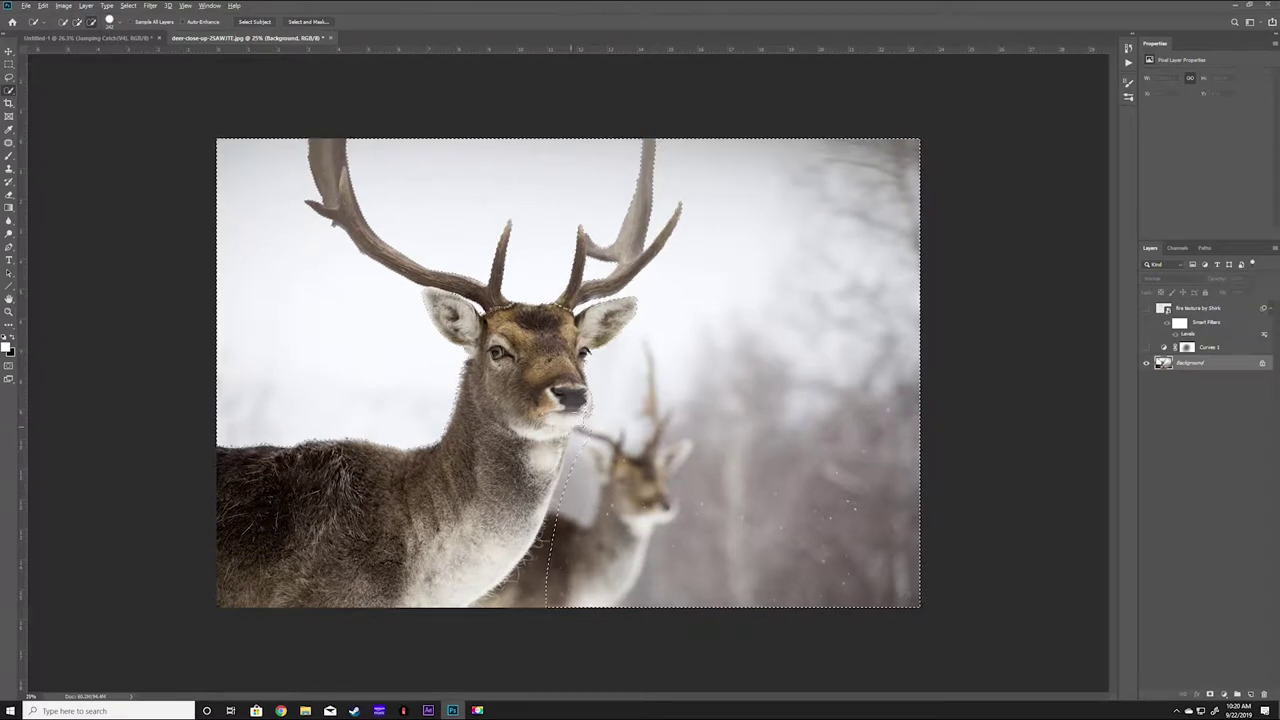
# Step: Copy the selected background to Layer 1 and hide the original to check it
pyautogui.hotkey('ctrl', 'j')
pyautogui.press('v')
pyautogui.click(1146, 378)
# Step: Add a new Layer 2 set to Soft Light blending
pyautogui.click(1250, 693)
pyautogui.click(1158, 278)
pyautogui.click(1170, 318)
pyautogui.press('b')
pyautogui.hotkey('ctrl', '+')
pyautogui.hotkey('ctrl', '+')
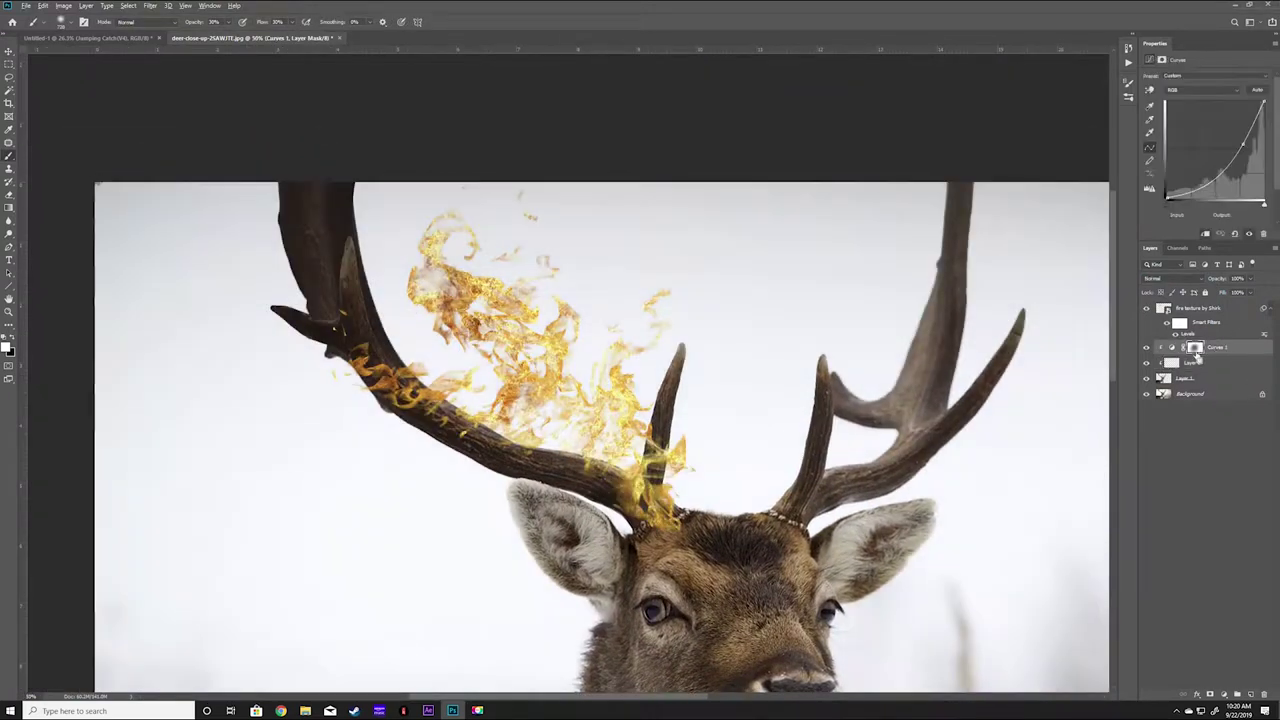
# Step: Paint darker shading along the edge of the left antler on Layer 2
pyautogui.hotkey('alt', '[')
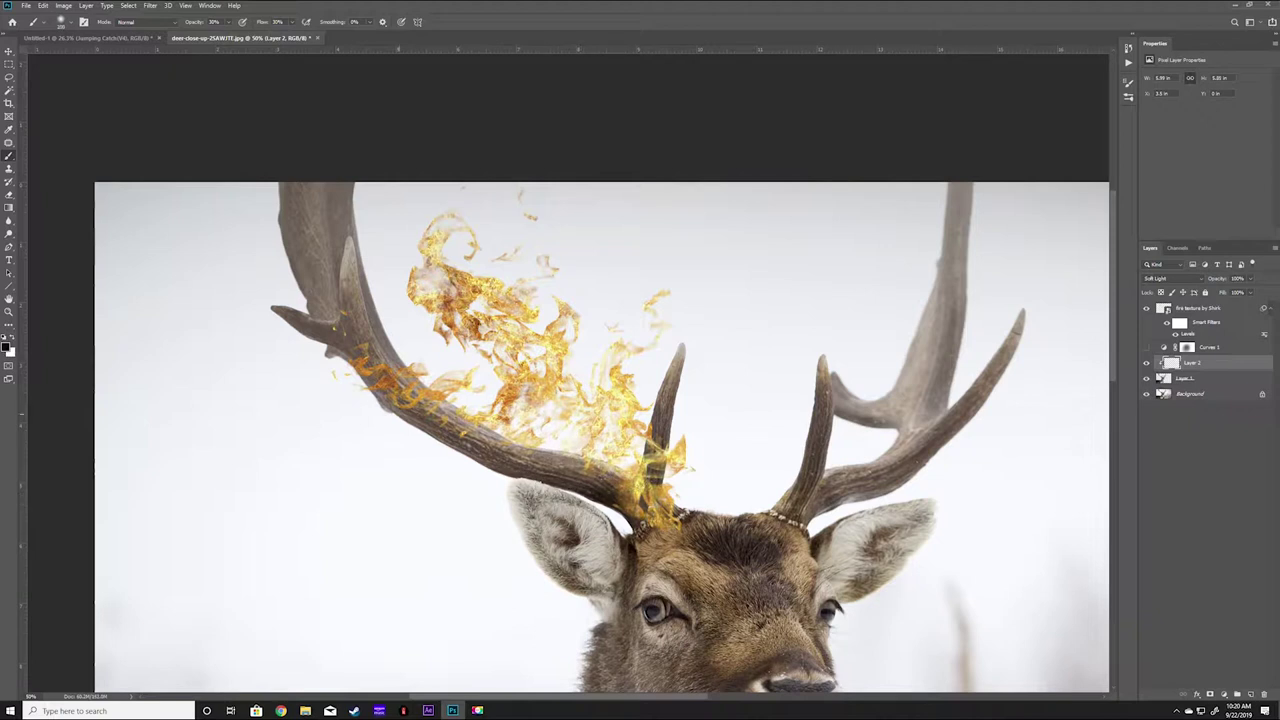
pyautogui.moveTo(292, 363); pyautogui.dragTo(286, 280)
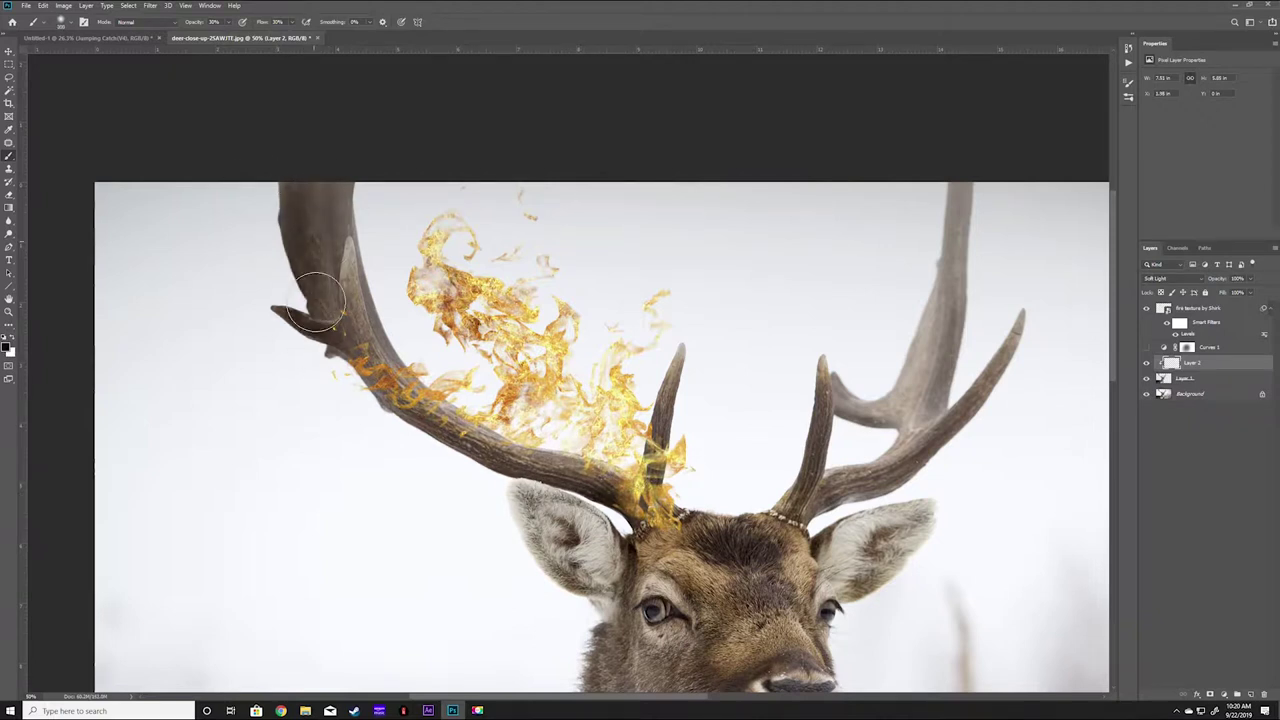
pyautogui.press('[')
pyautogui.press('[')
pyautogui.press('[')
pyautogui.moveTo(345, 230); pyautogui.dragTo(398, 188)
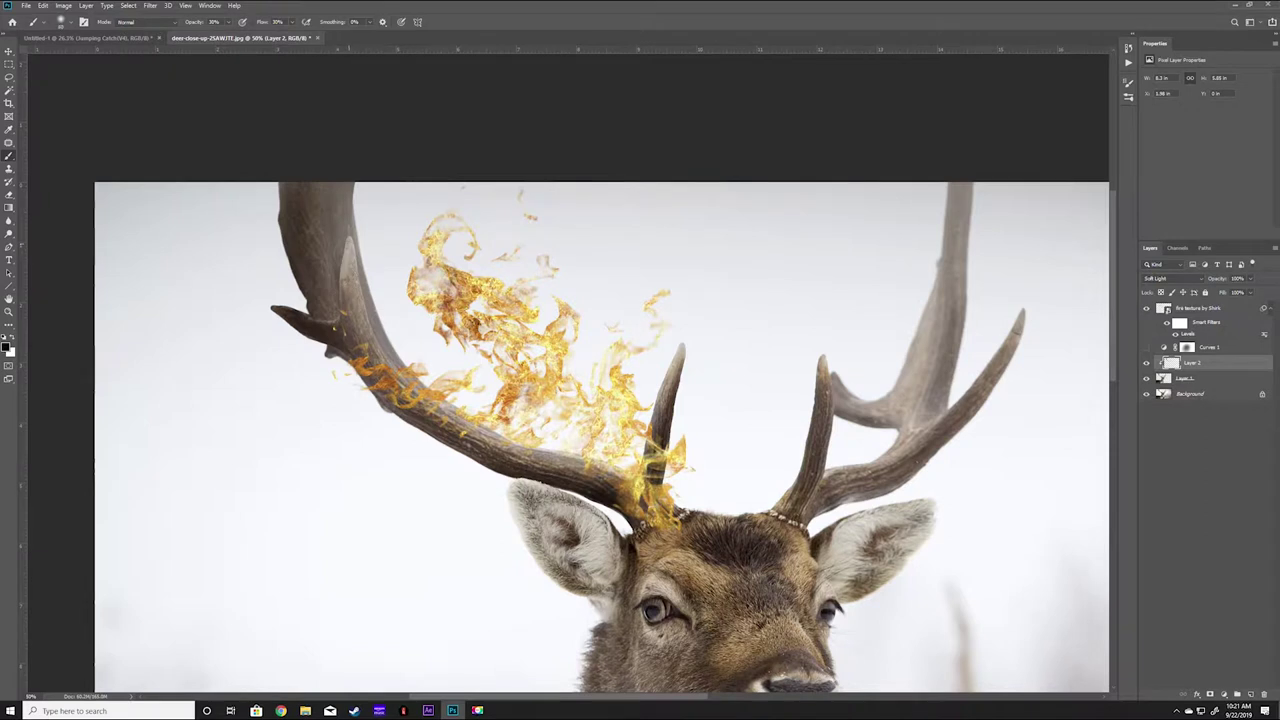
pyautogui.scroll(2, 331, 264)
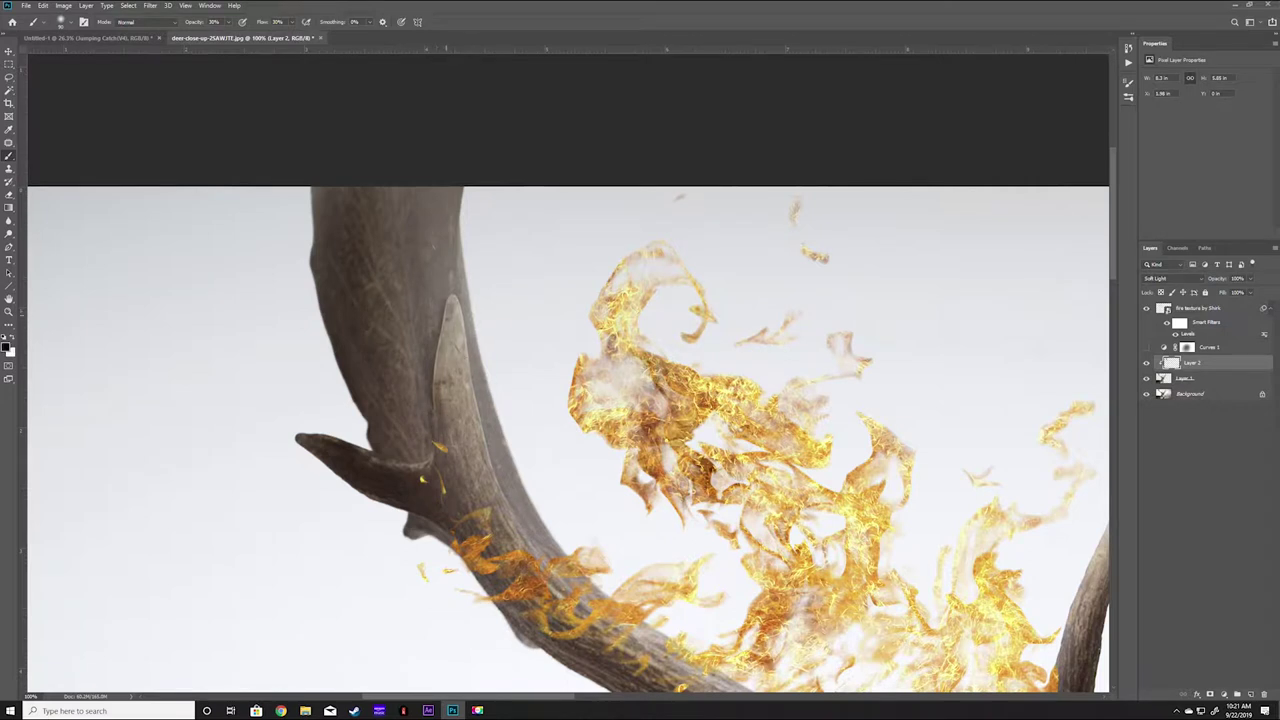
# Step: Retone the deer's ear, forehead fur, under-eye area and muzzle
pyautogui.moveTo(560, 530); pyautogui.dragTo(405, 293)
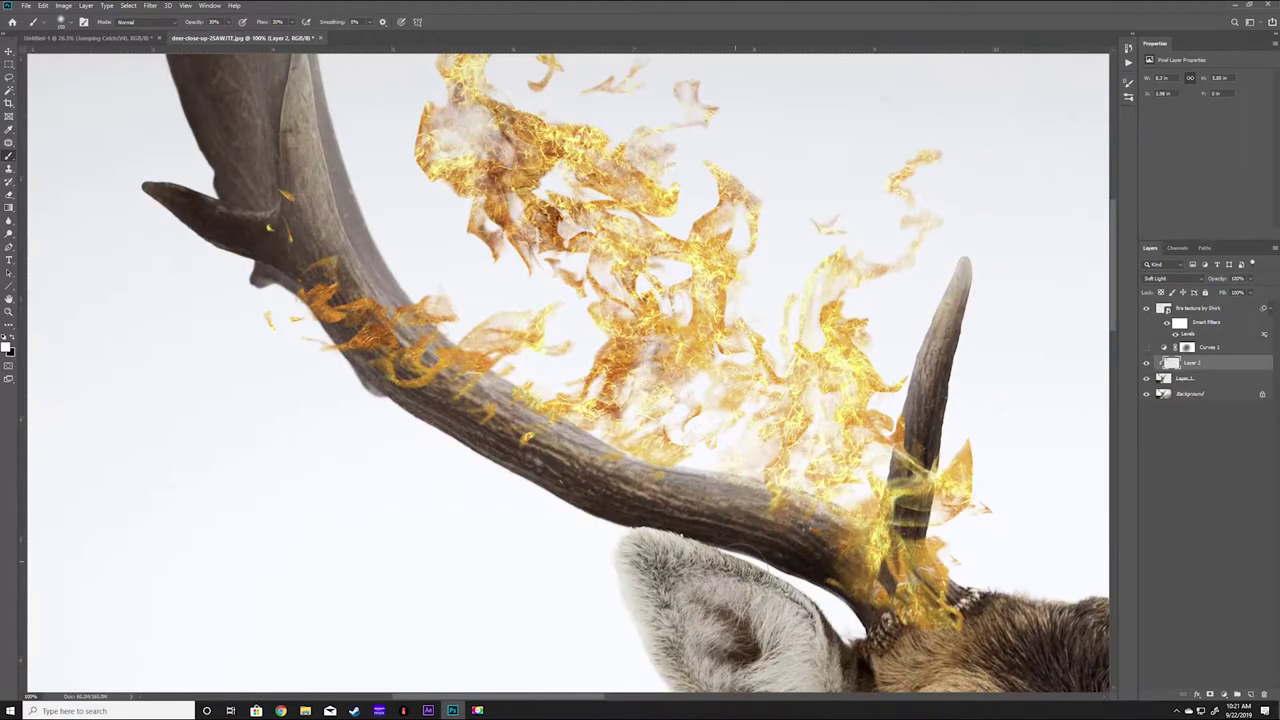
pyautogui.moveTo(800, 590); pyautogui.dragTo(590, 400)
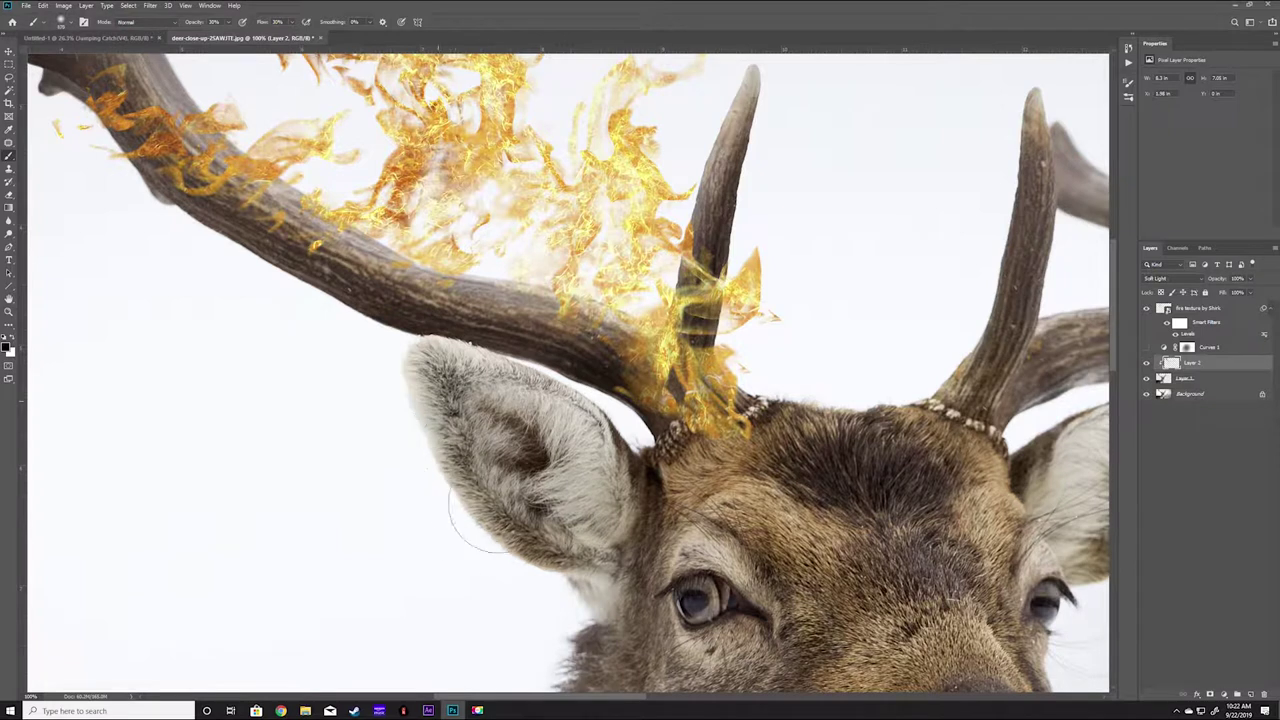
pyautogui.moveTo(457, 528); pyautogui.dragTo(500, 557)
pyautogui.moveTo(810, 374); pyautogui.dragTo(500, 434)
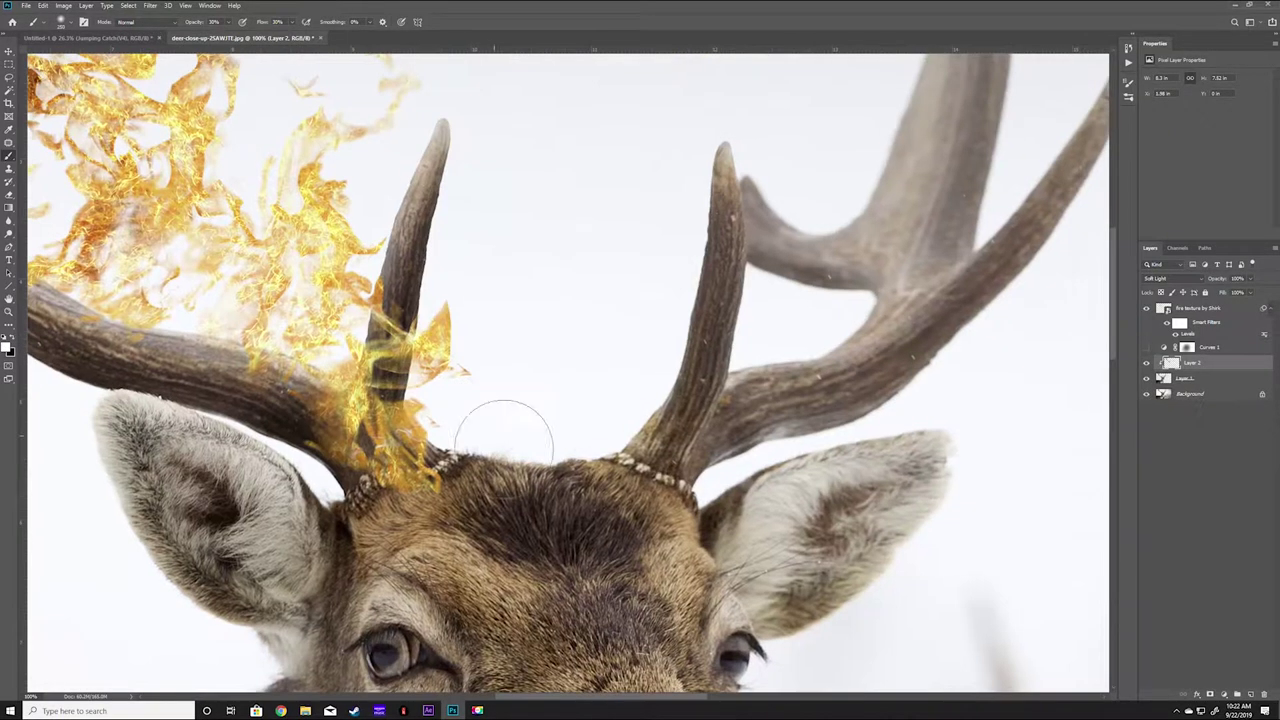
pyautogui.moveTo(500, 530)
pyautogui.mouseDown()
pyautogui.moveTo(365, 330)
pyautogui.moveTo(470, 420)
pyautogui.mouseUp()
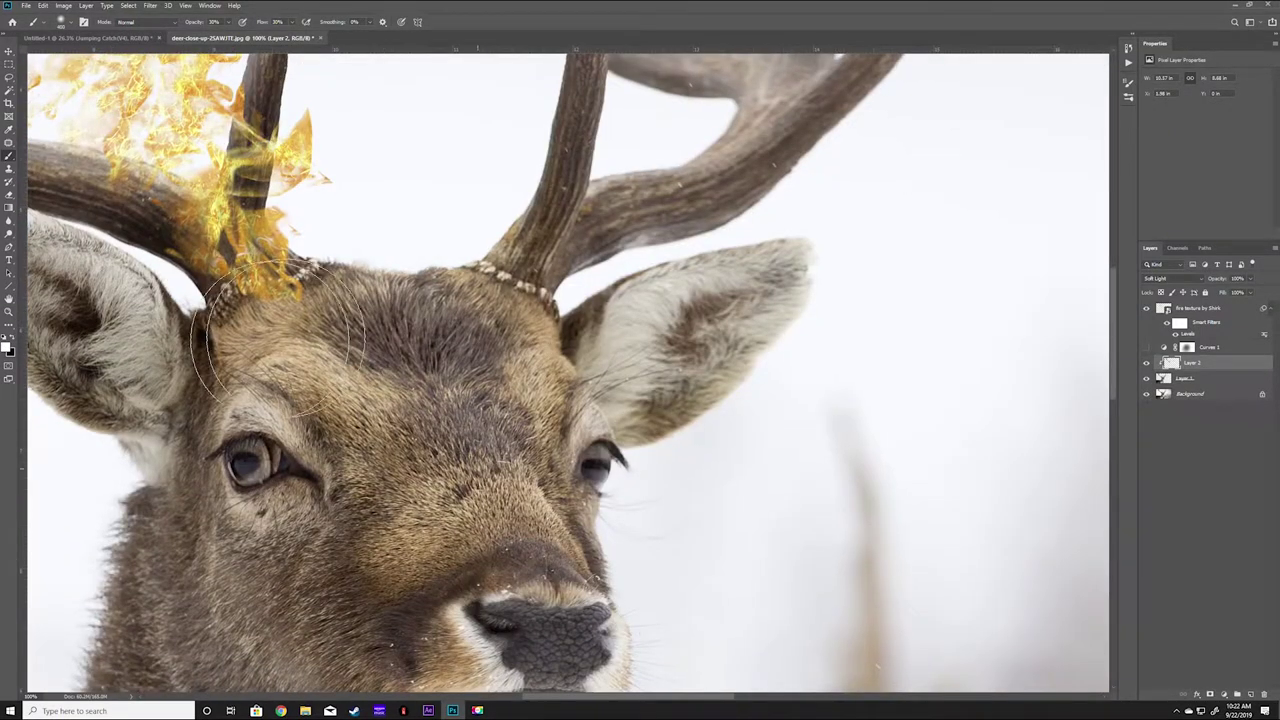
pyautogui.moveTo(576, 650)
pyautogui.mouseDown()
pyautogui.moveTo(556, 510)
pyautogui.moveTo(576, 512)
pyautogui.mouseUp()
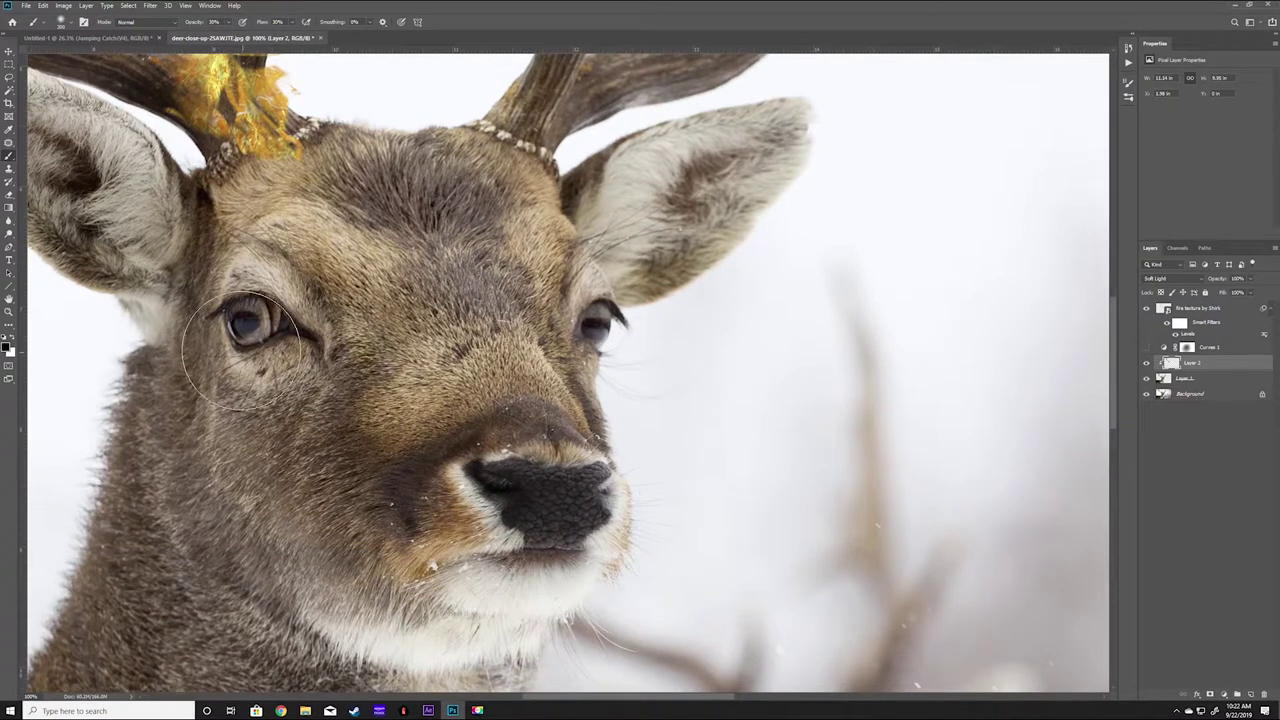
pyautogui.moveTo(240, 360); pyautogui.dragTo(310, 350)
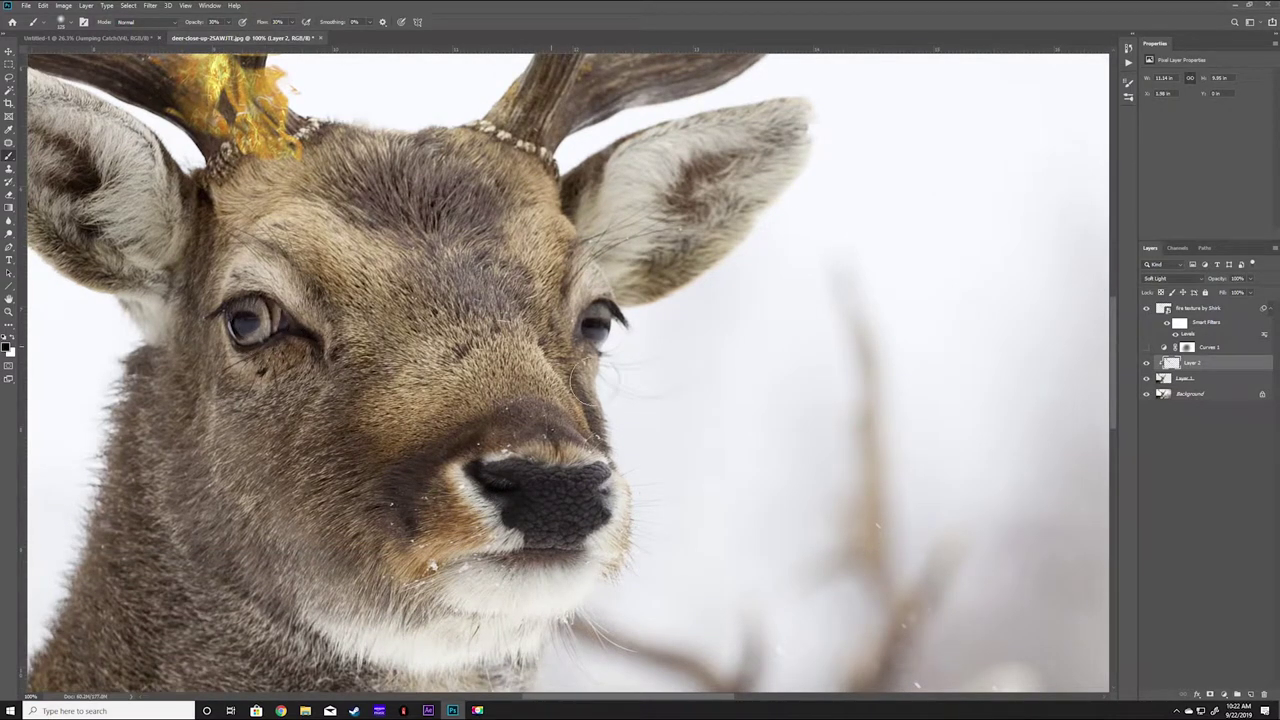
pyautogui.moveTo(565, 362); pyautogui.dragTo(590, 410)
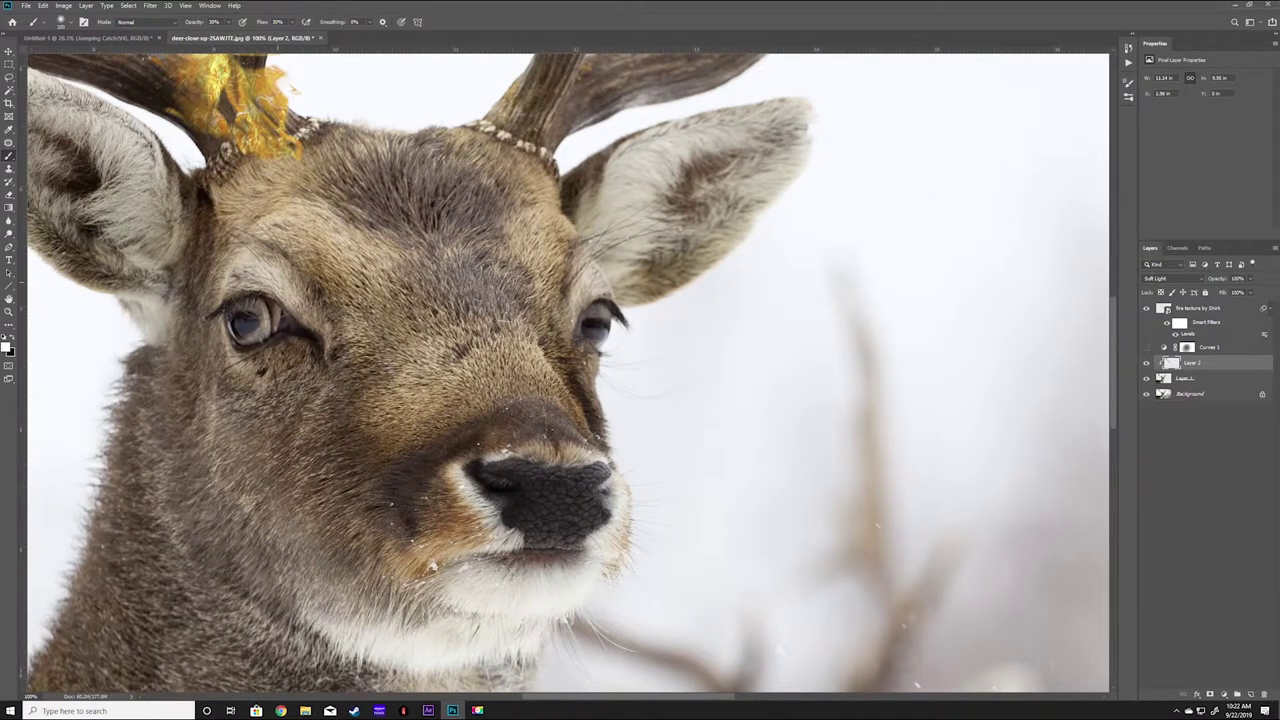
# Step: Darken the right antler's main beam with brush shading
pyautogui.moveTo(635, 150)
pyautogui.mouseDown()
pyautogui.moveTo(375, 350)
pyautogui.moveTo(590, 493)
pyautogui.mouseUp()
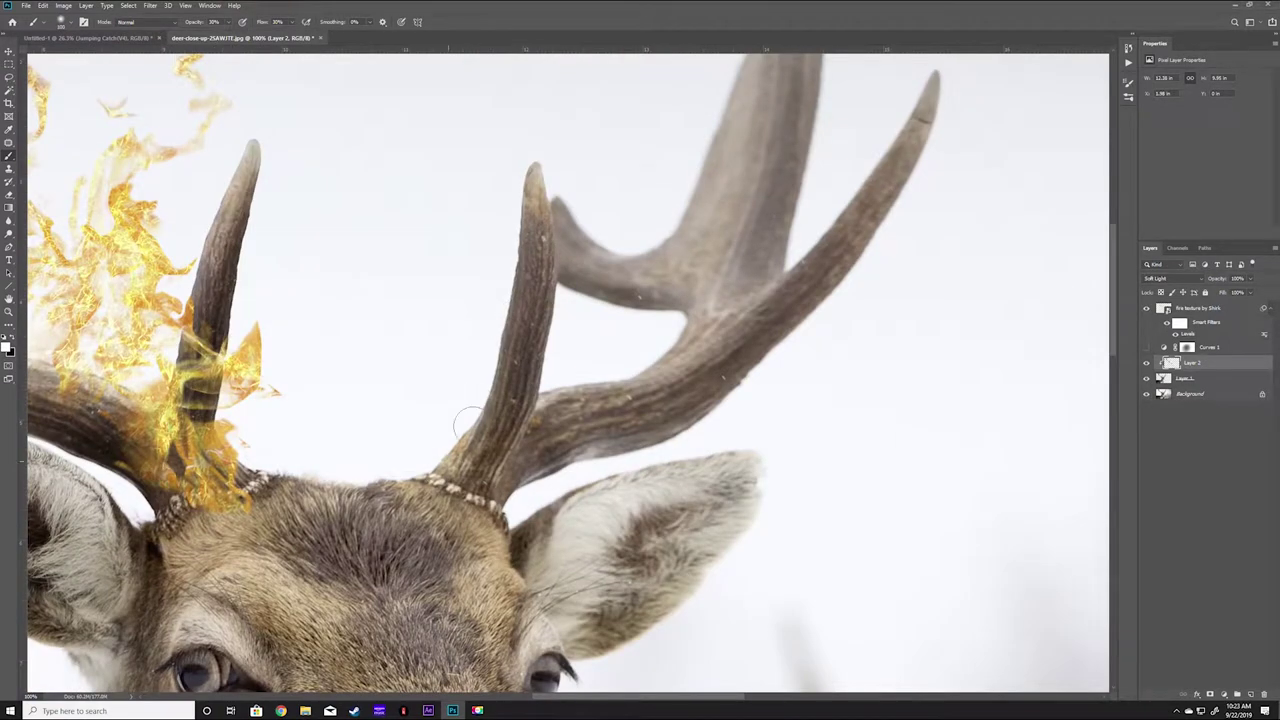
pyautogui.moveTo(535, 200); pyautogui.dragTo(505, 470)
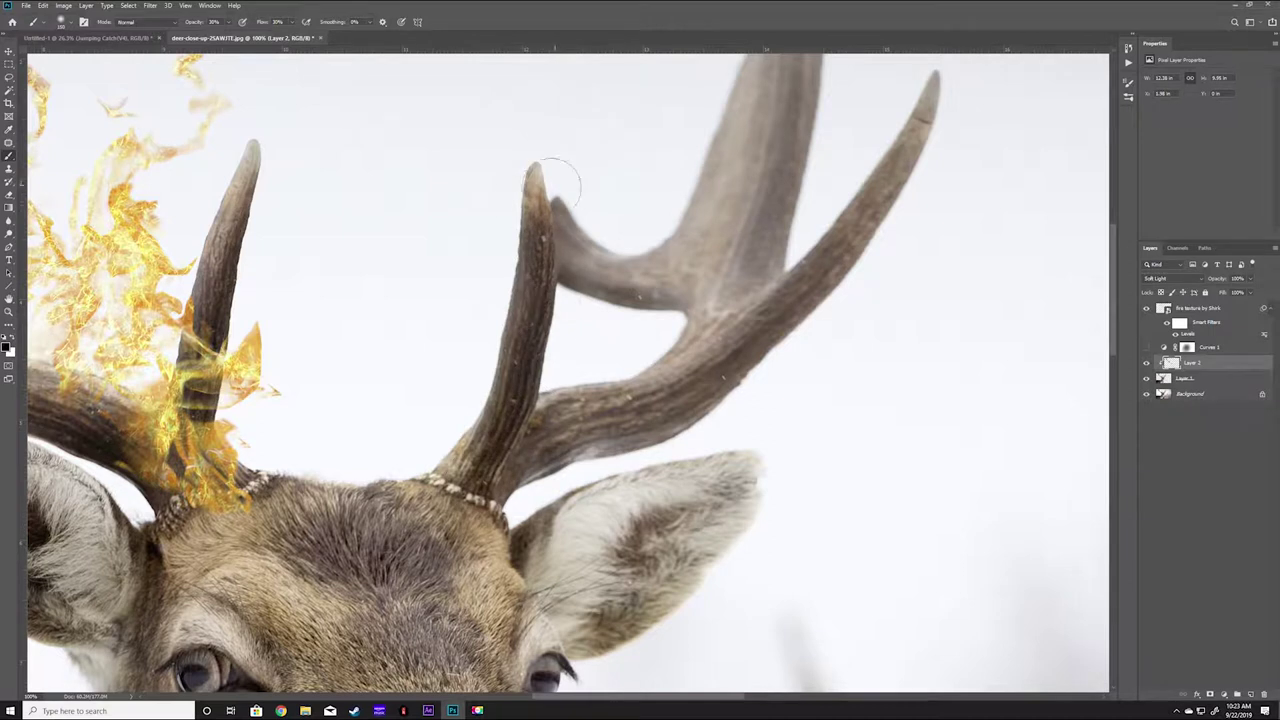
pyautogui.hotkey('ctrl', '-')
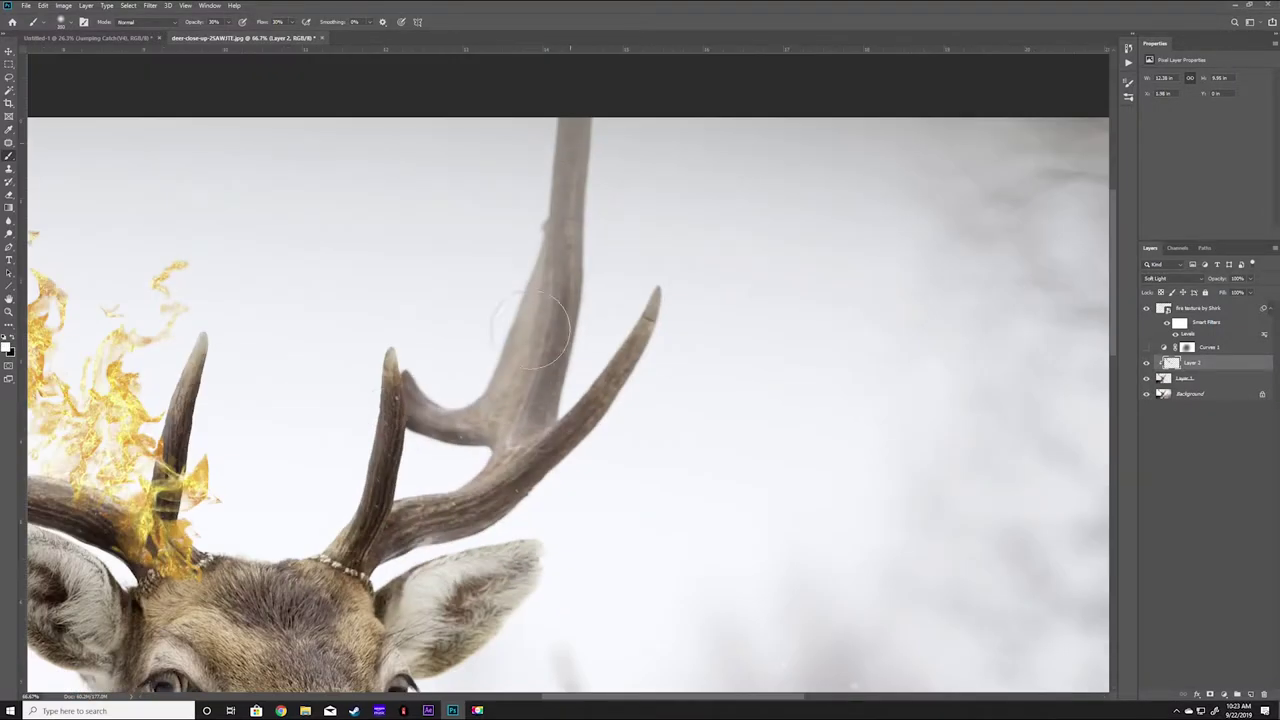
pyautogui.moveTo(528, 243); pyautogui.dragTo(606, 371)
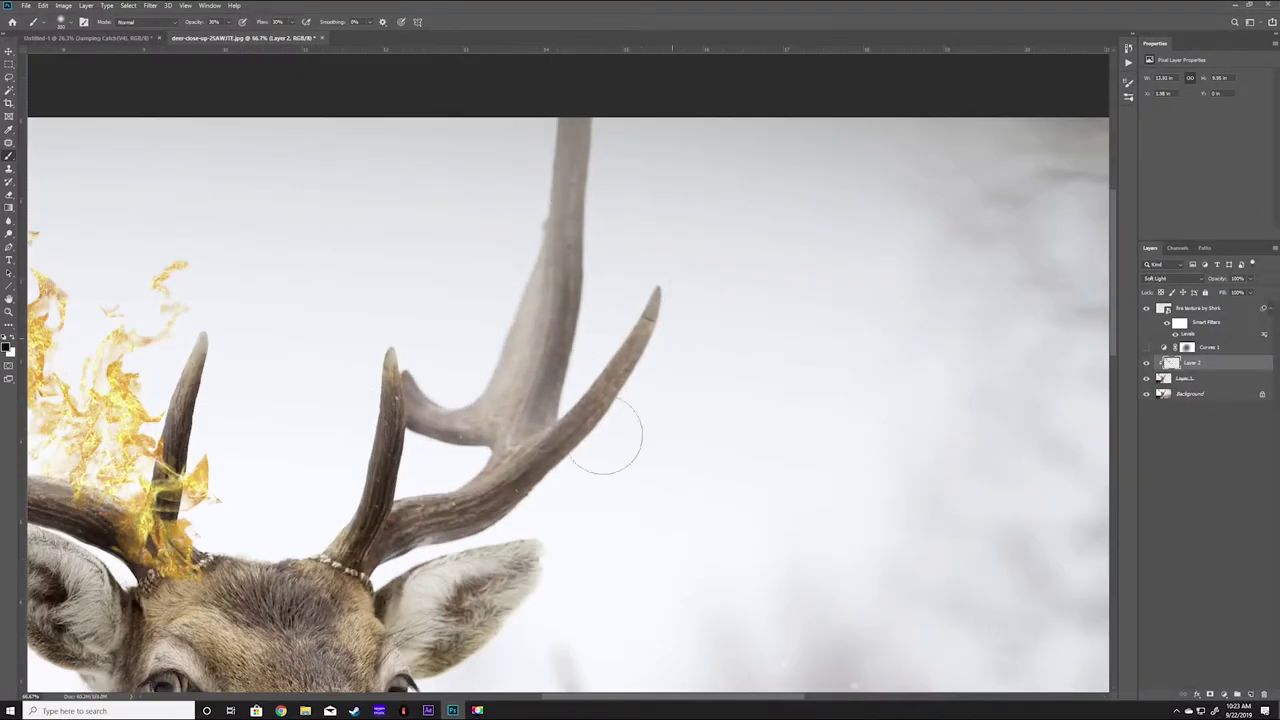
pyautogui.hotkey('ctrl', '0')
# Step: Compare the image with and without Curves 1, then delete that adjustment layer
pyautogui.press('v')
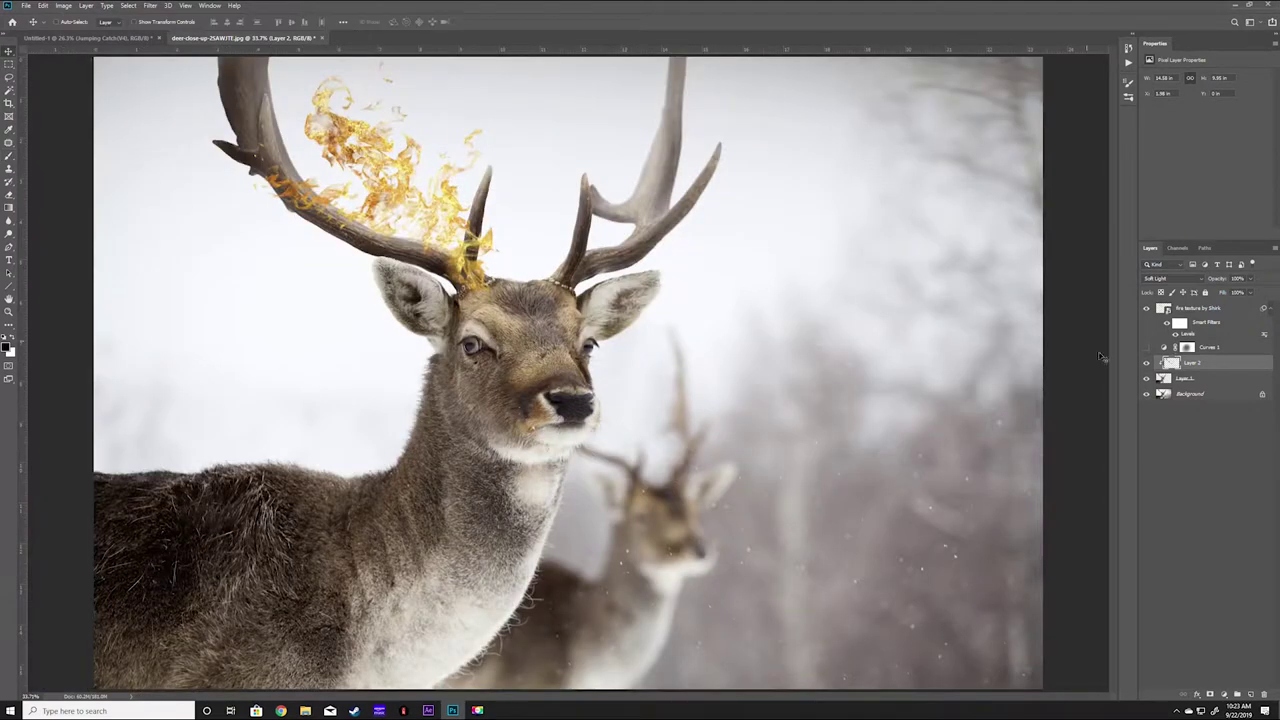
pyautogui.click(1146, 347)
pyautogui.click(1187, 347)
pyautogui.click(1146, 348)
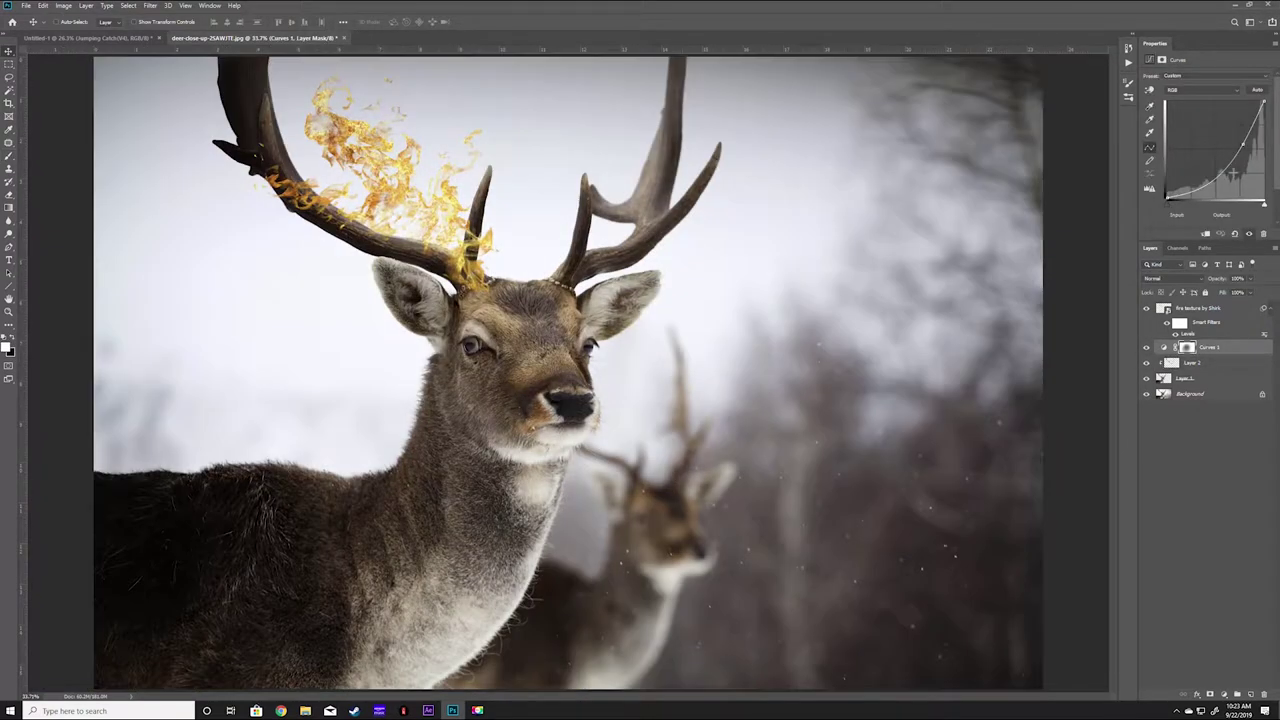
pyautogui.click(1146, 347)
pyautogui.press('Delete')
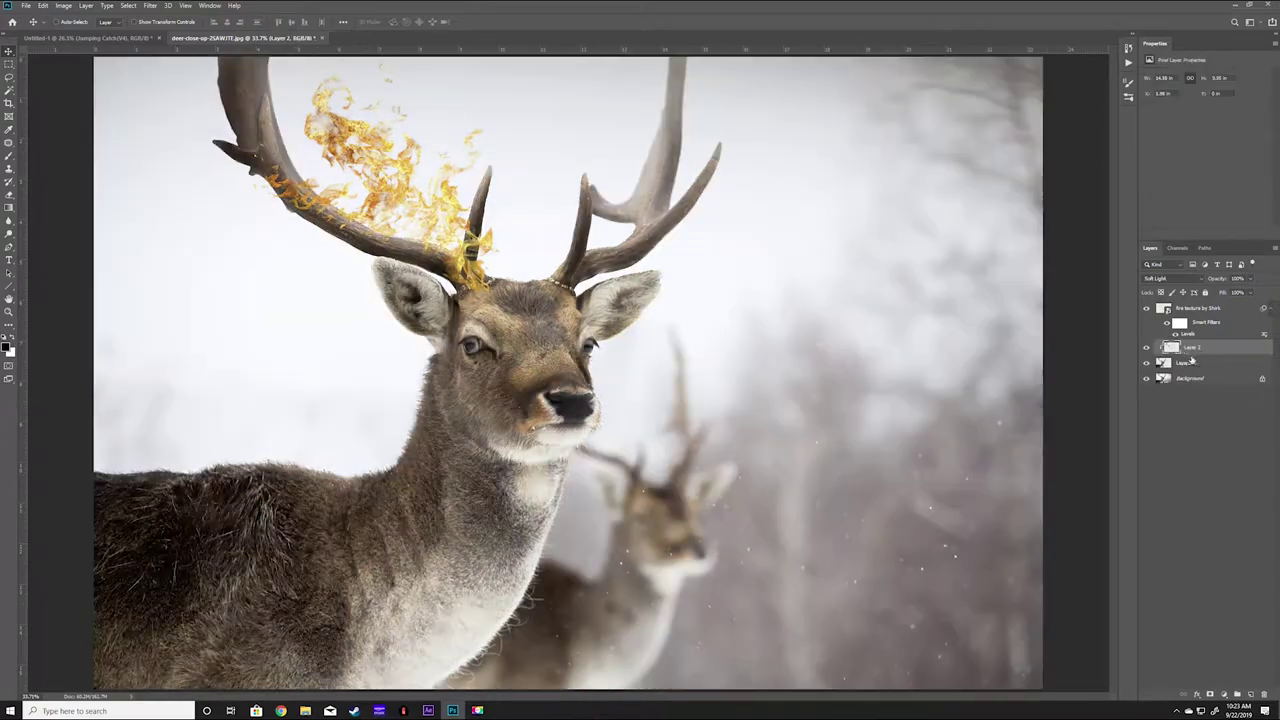
# Step: Browse File Explorer through Clip Art and skys to the Nights folder
pyautogui.hotkey('alt', 'Tab')
pyautogui.doubleClick(275, 118)
pyautogui.doubleClick(928, 194)
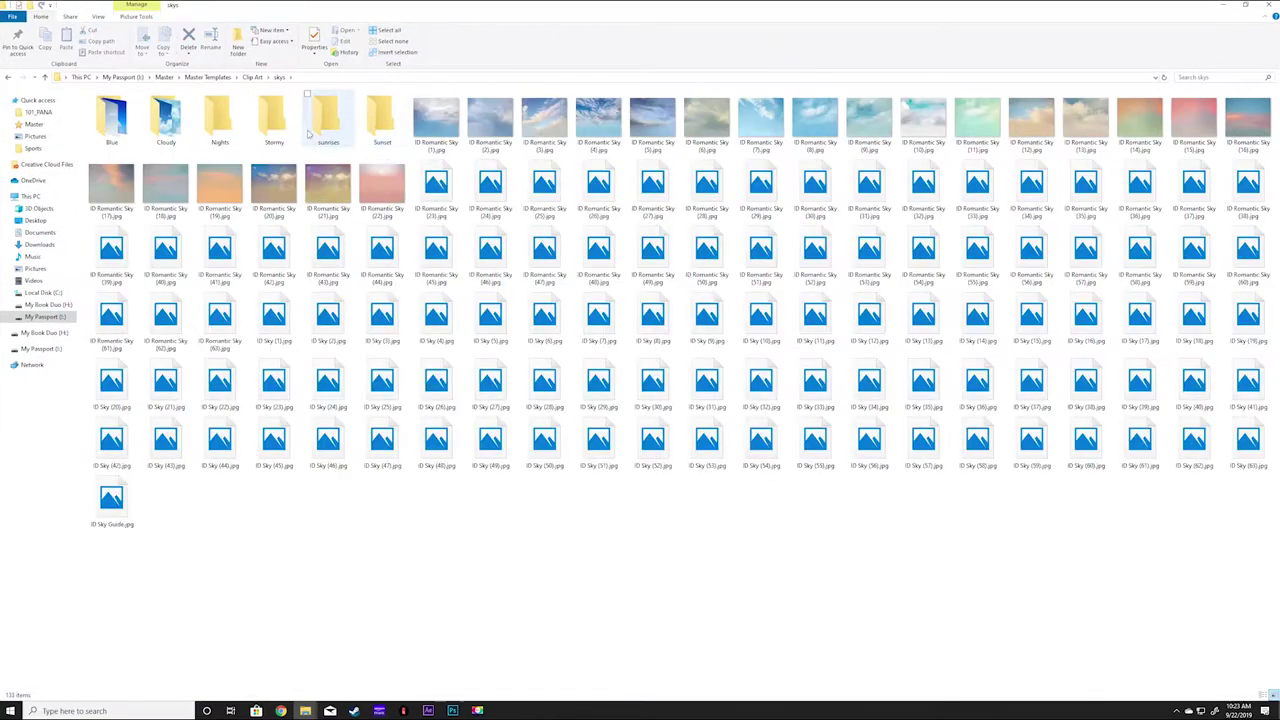
pyautogui.doubleClick(221, 118)
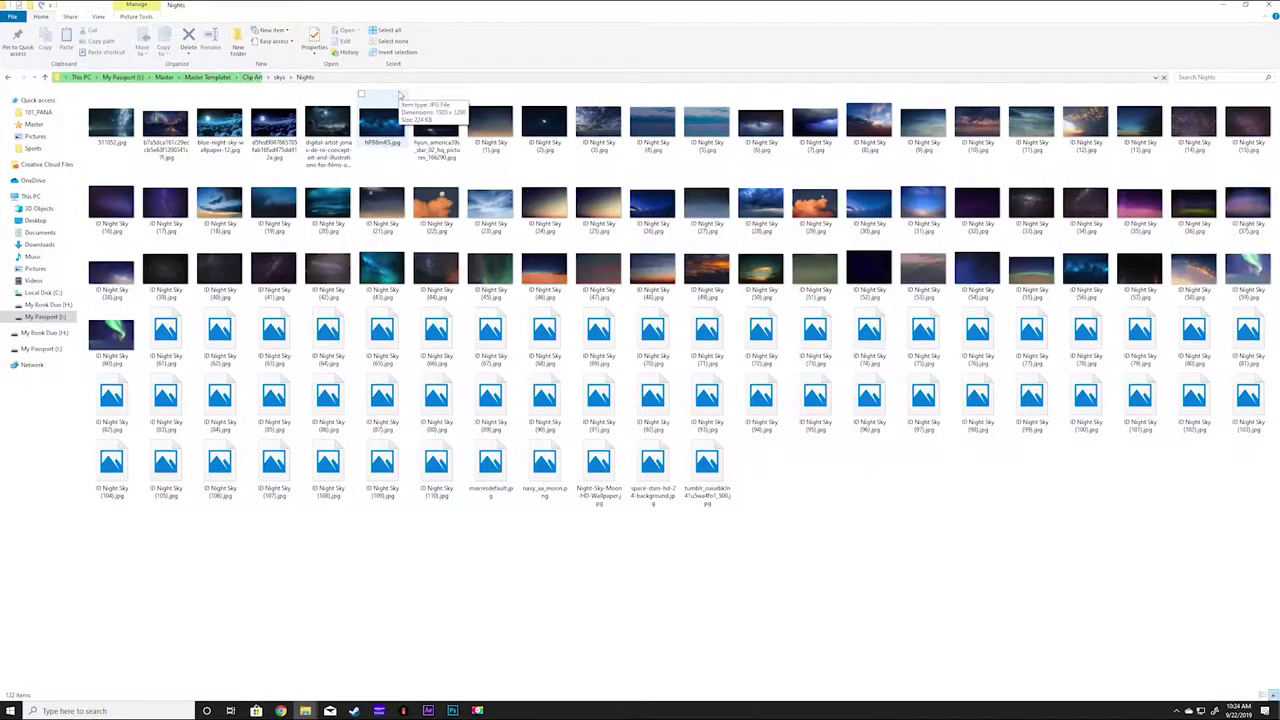
# Step: Preview a night sky image at full size, scrolling through it before closing
pyautogui.doubleClick(544, 120)
pyautogui.scroll(-5, 1011, 177)
pyautogui.scroll(-5, 1011, 177)
pyautogui.scroll(-5, 1012, 177)
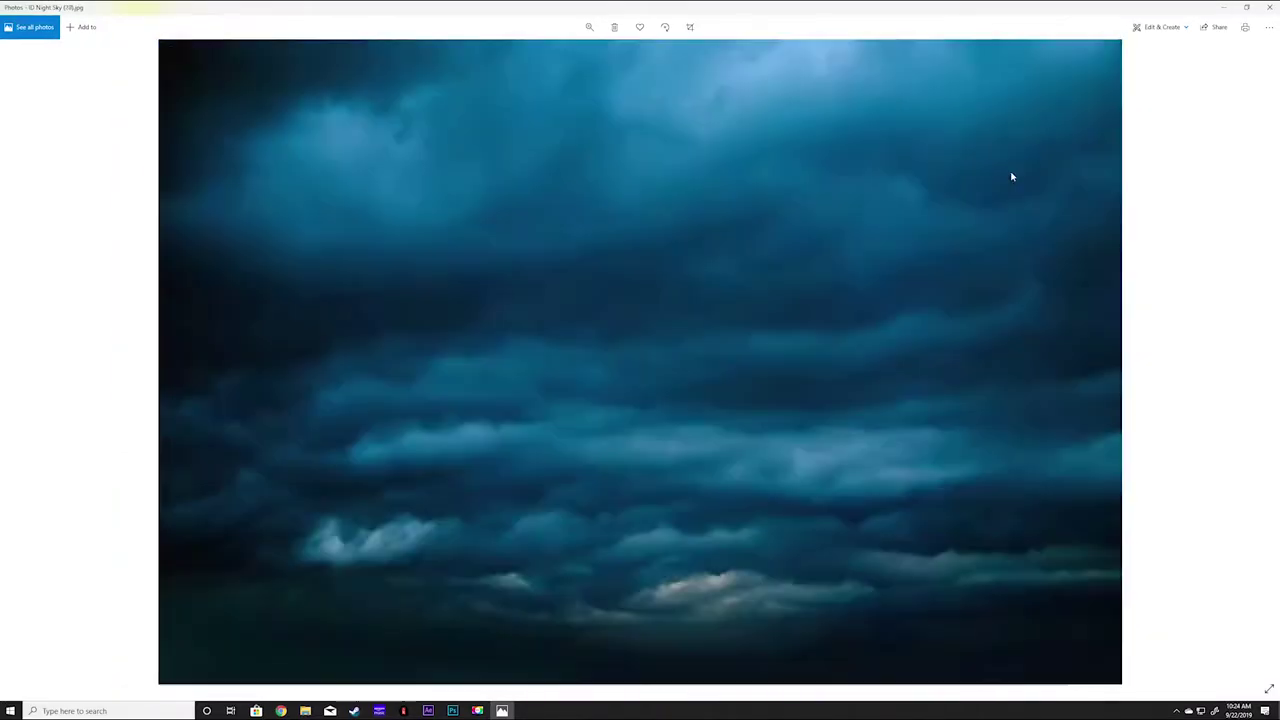
pyautogui.scroll(-4, 1014, 177)
pyautogui.scroll(-2, 1014, 177)
pyautogui.scroll(-1, 1014, 177)
pyautogui.scroll(-1, 1014, 177)
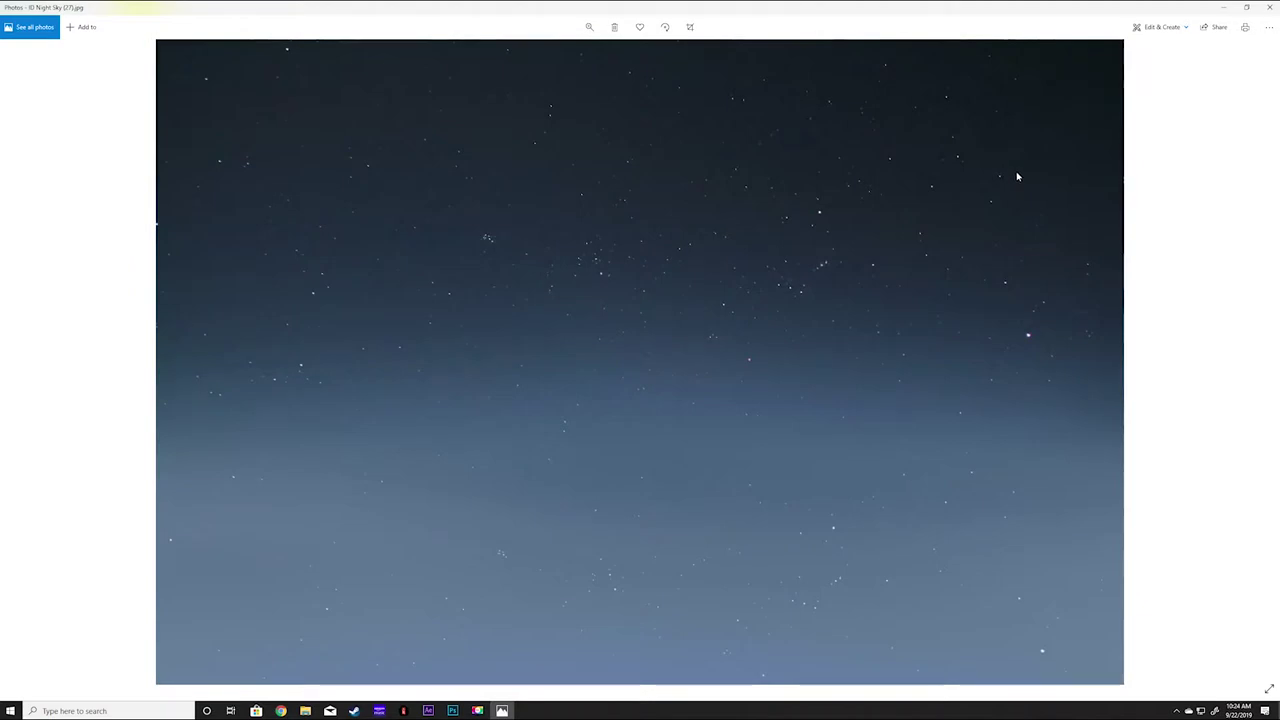
pyautogui.scroll(-1, 1017, 174)
pyautogui.click(1268, 8)
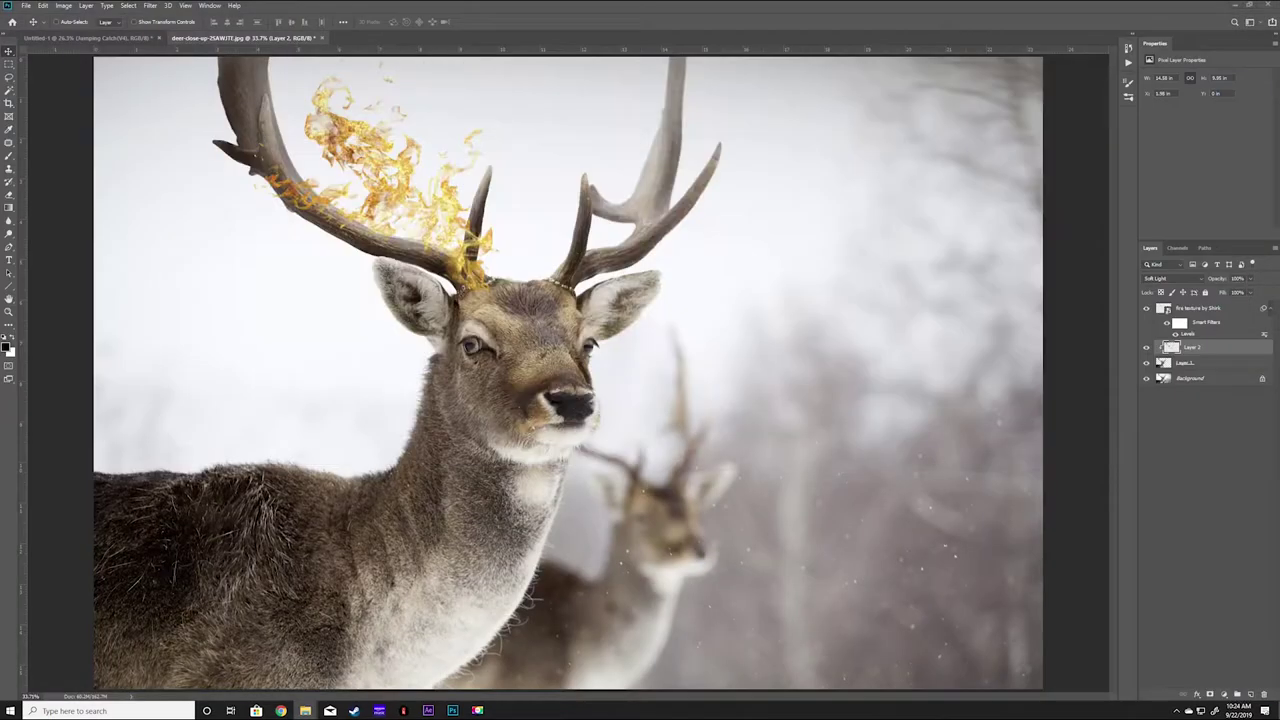
# Step: Place the night sky photo and move its layer beneath the deer cutout
pyautogui.moveTo(305, 710); pyautogui.dragTo(457, 362)
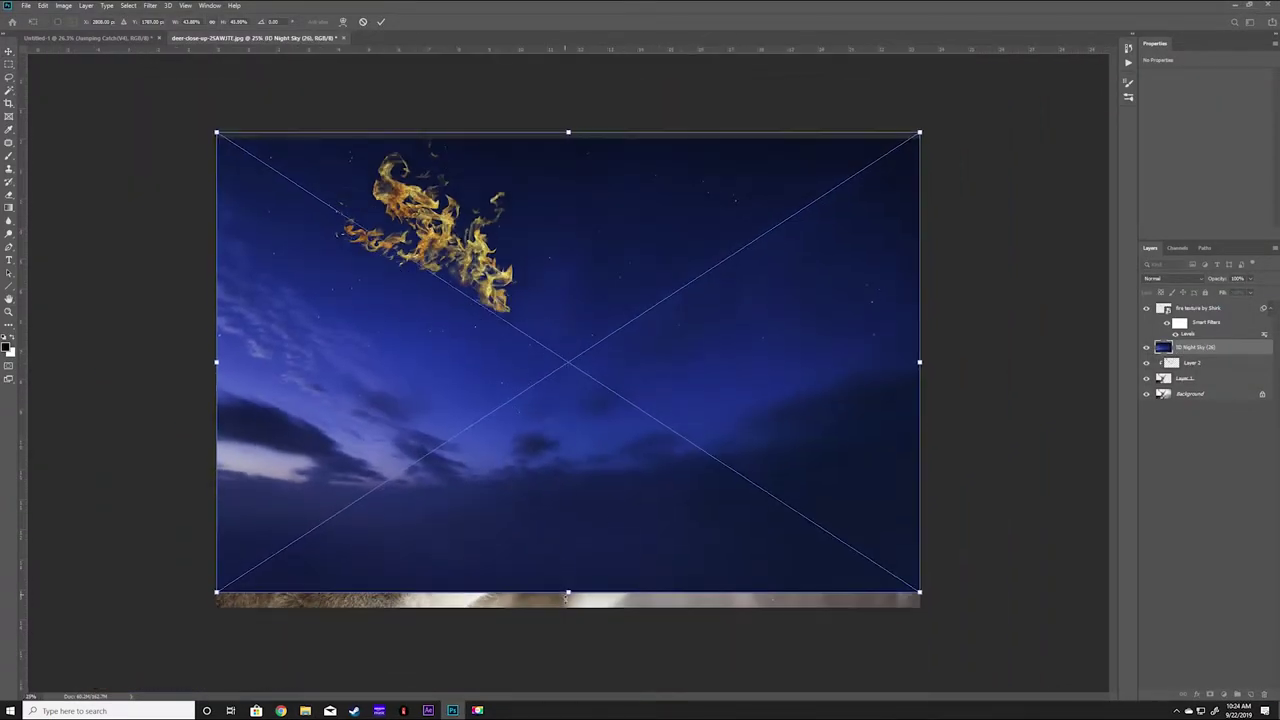
pyautogui.press('Return')
pyautogui.moveTo(1189, 382); pyautogui.dragTo(1190, 386)
# Step: Add a darkening Curves adjustment, lower the sky's opacity, and mask both layers
pyautogui.click(1223, 694)
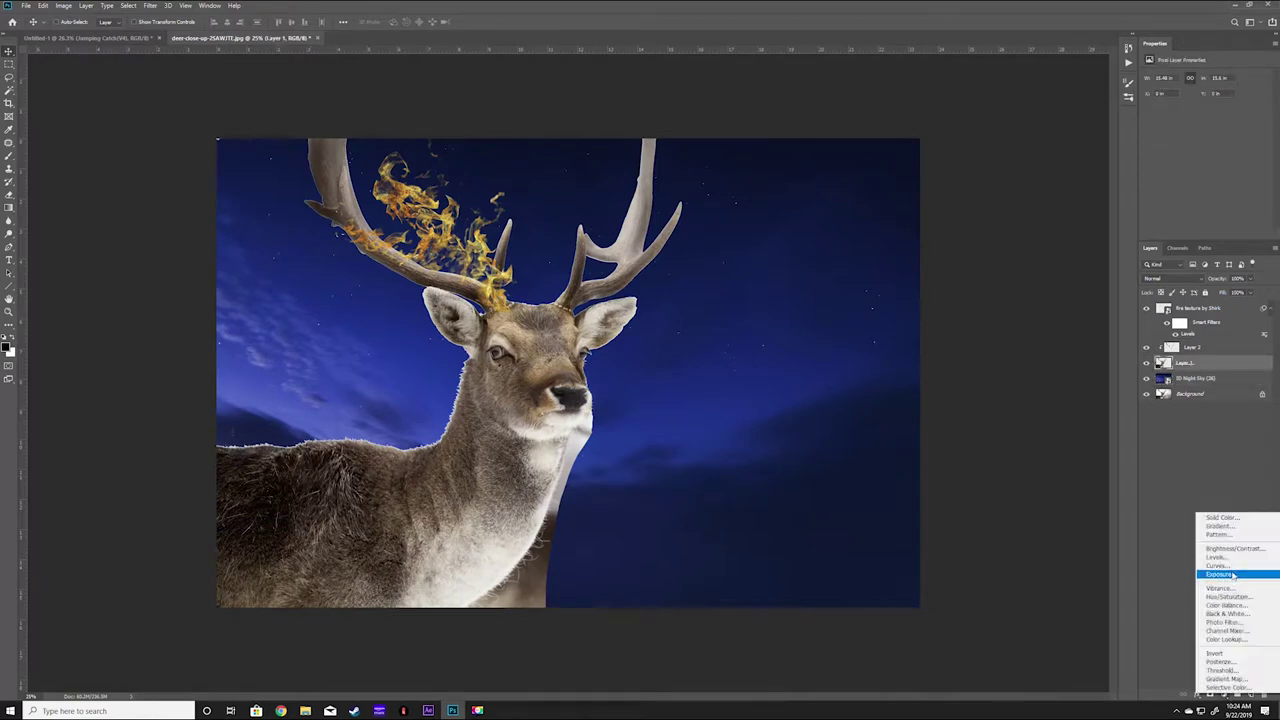
pyautogui.click(1230, 571)
pyautogui.moveTo(1228, 168); pyautogui.dragTo(1234, 182)
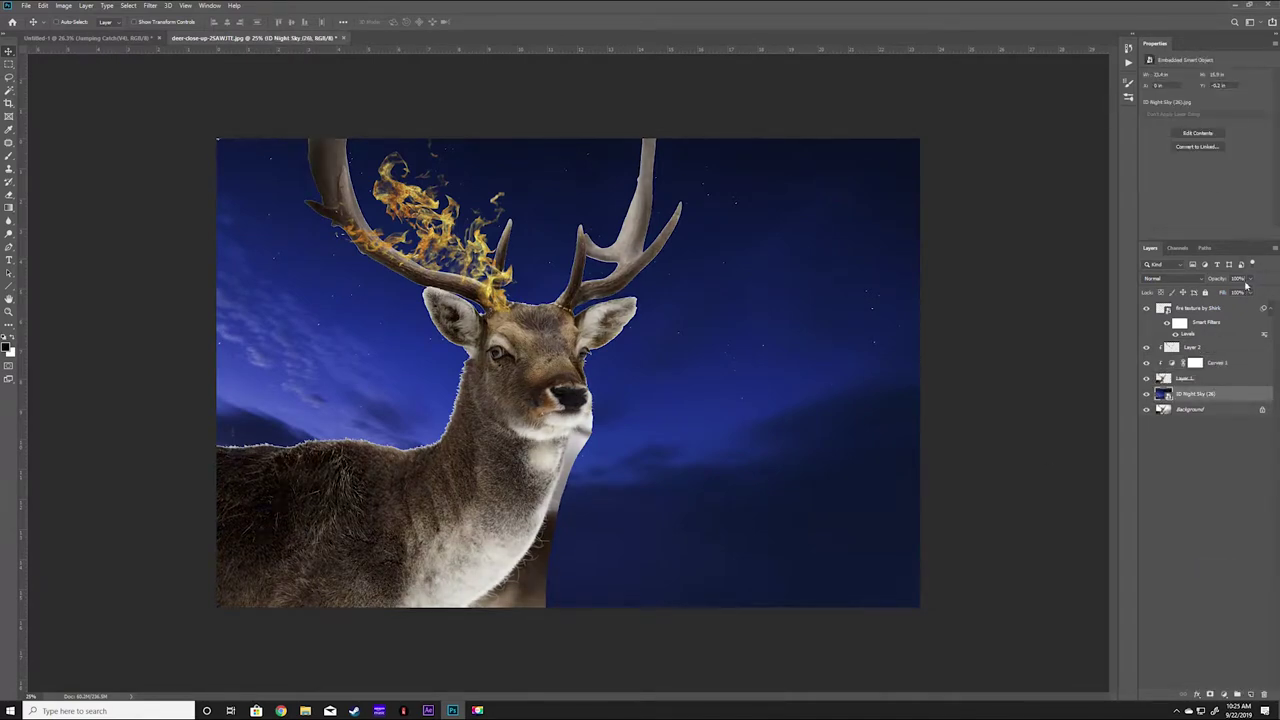
pyautogui.moveTo(1246, 287); pyautogui.dragTo(1236, 292)
pyautogui.click(1209, 695)
pyautogui.moveTo(1187, 394); pyautogui.dragTo(1185, 380)
pyautogui.press('b')
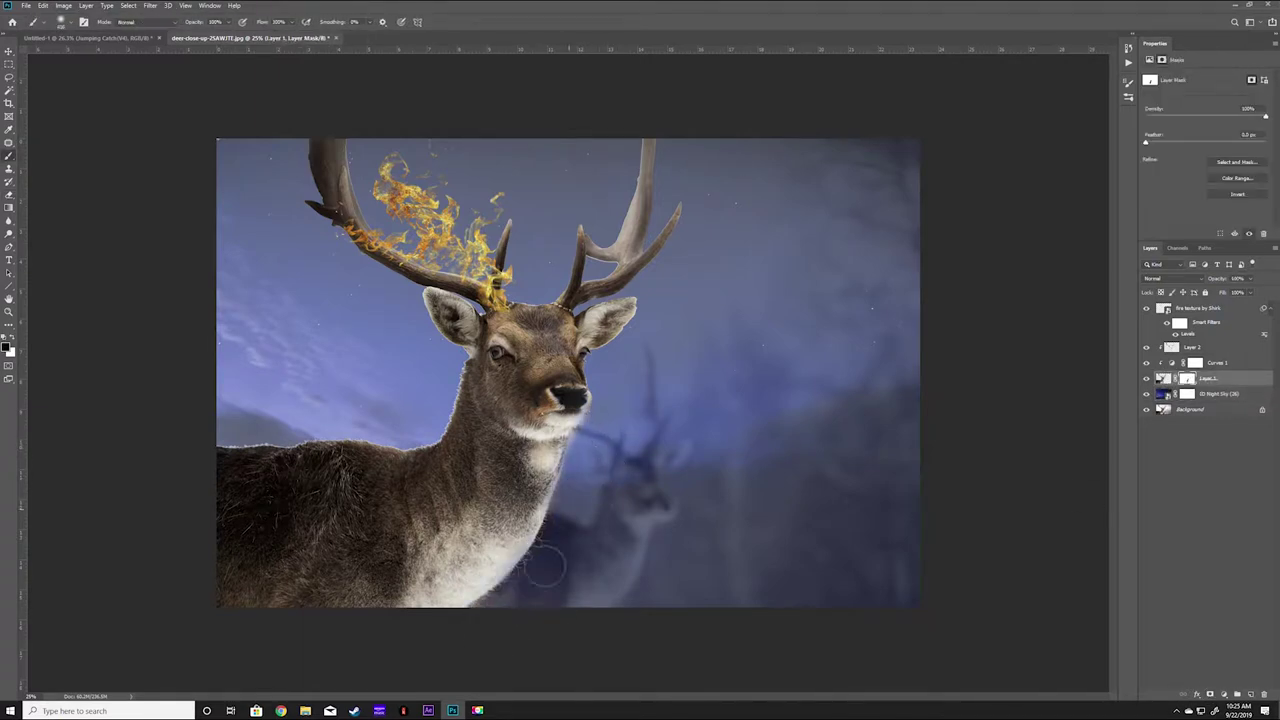
# Step: Try painting the night sky's mask, then hide and delete the night sky layer
pyautogui.click(1187, 394)
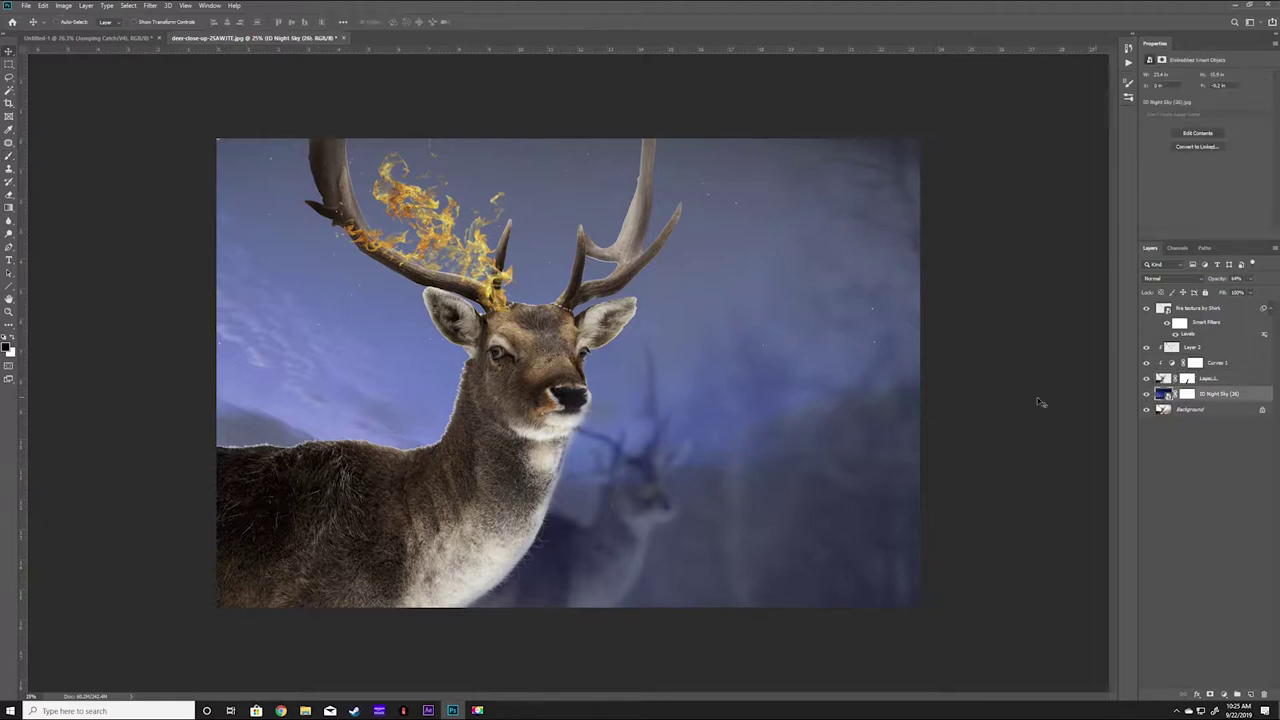
pyautogui.moveTo(650, 485)
pyautogui.mouseDown()
pyautogui.moveTo(546, 548)
pyautogui.moveTo(640, 480)
pyautogui.mouseUp()
pyautogui.press('v')
pyautogui.click(1163, 394)
pyautogui.press('Delete')
# Step: Add an Exposure adjustment lowered to darken the background
pyautogui.click(1223, 694)
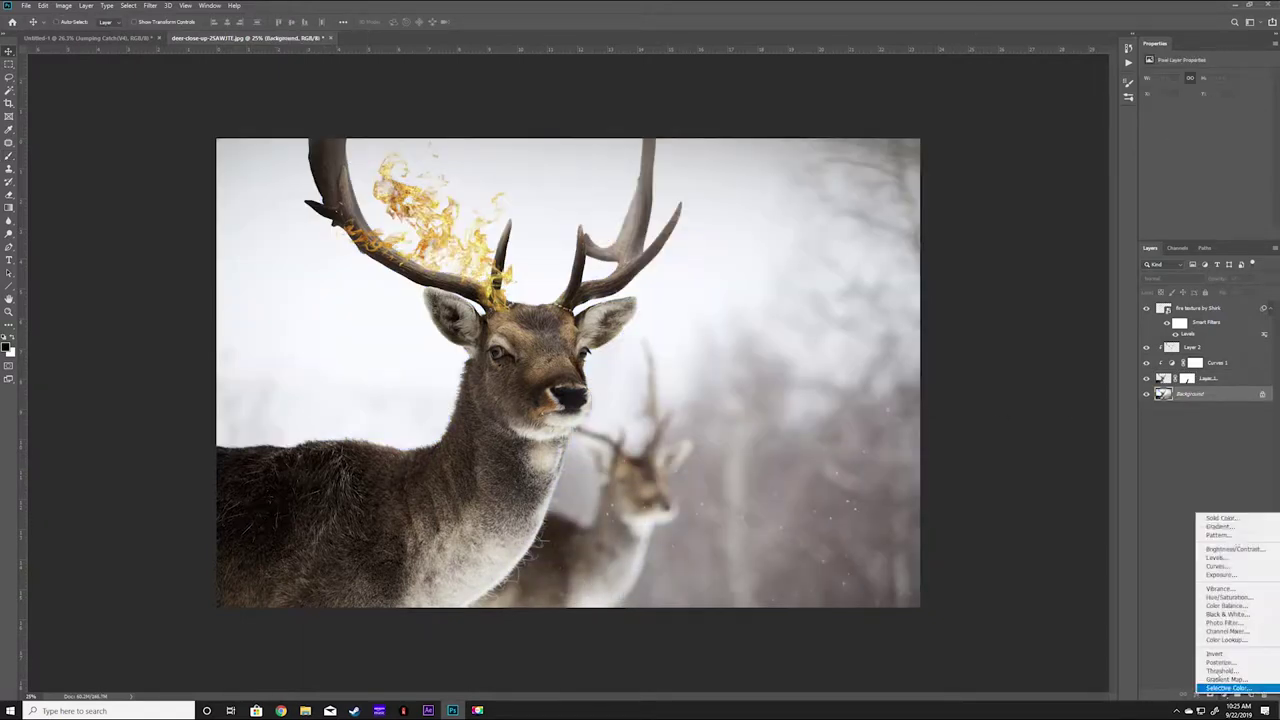
pyautogui.click(1220, 575)
pyautogui.moveTo(1204, 121); pyautogui.dragTo(1211, 141)
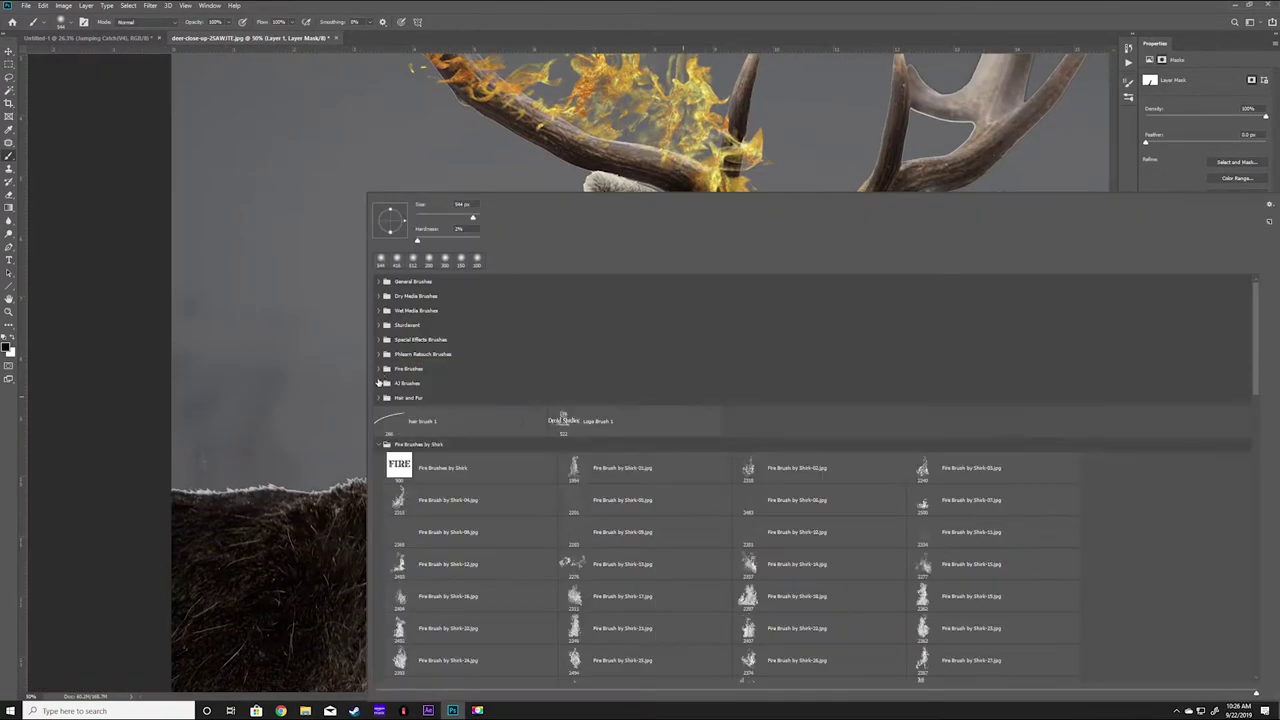
# Step: Choose the short brush from the Hair and Fur set
pyautogui.click(381, 397)
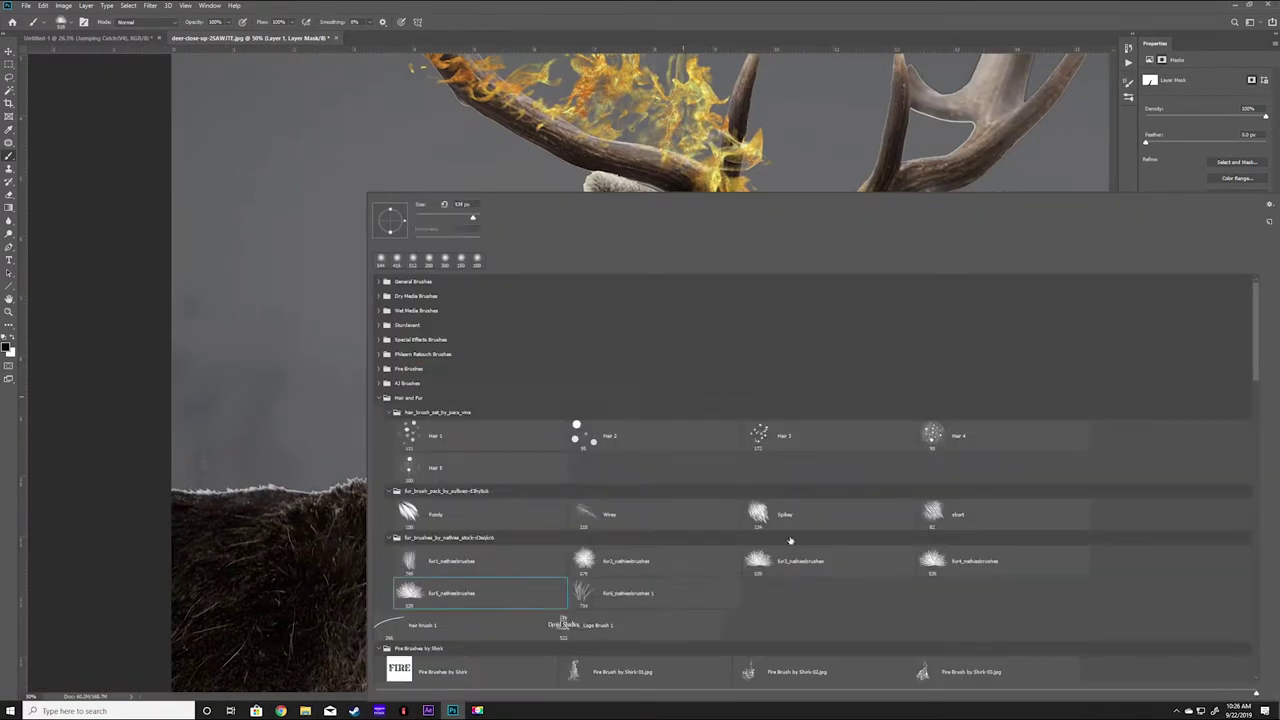
pyautogui.doubleClick(984, 519)
pyautogui.rightClick(350, 240)
pyautogui.press('Escape')
# Step: Trim the pale halo along the deer's back and neck on Layer 1's mask
pyautogui.rightClick(680, 340)
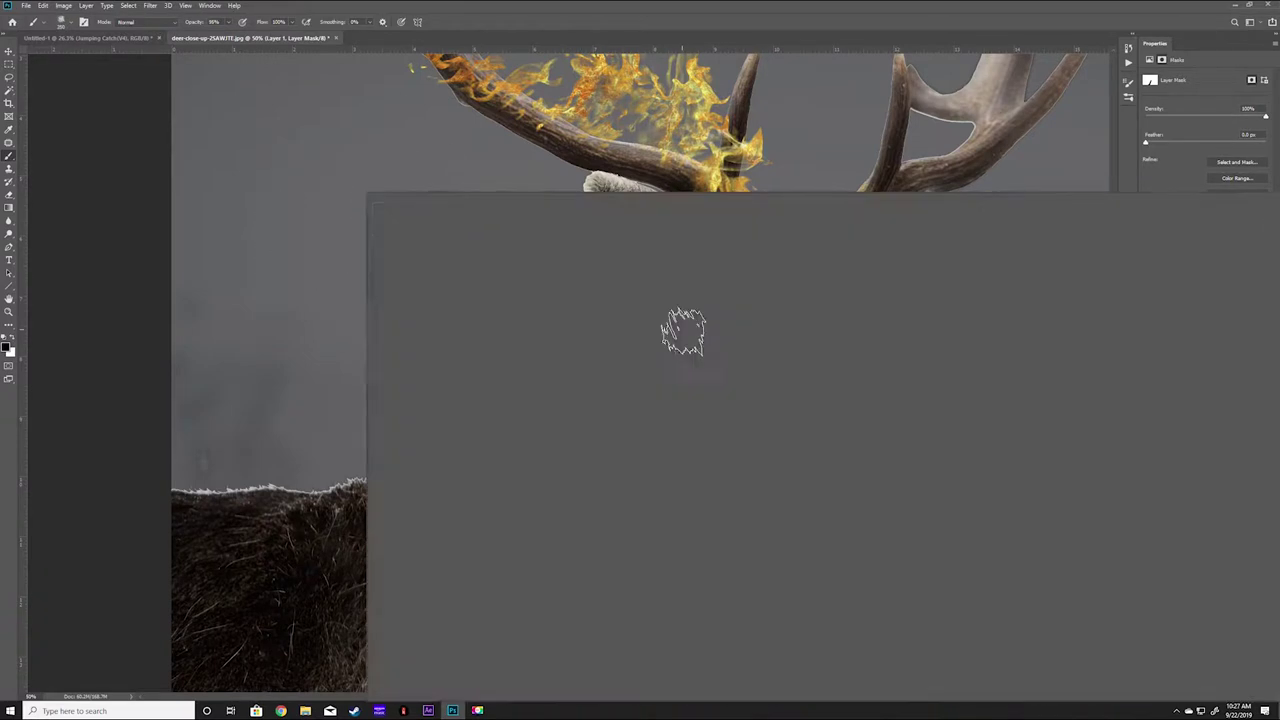
pyautogui.press('Escape')
pyautogui.rightClick(651, 329)
pyautogui.press('Escape')
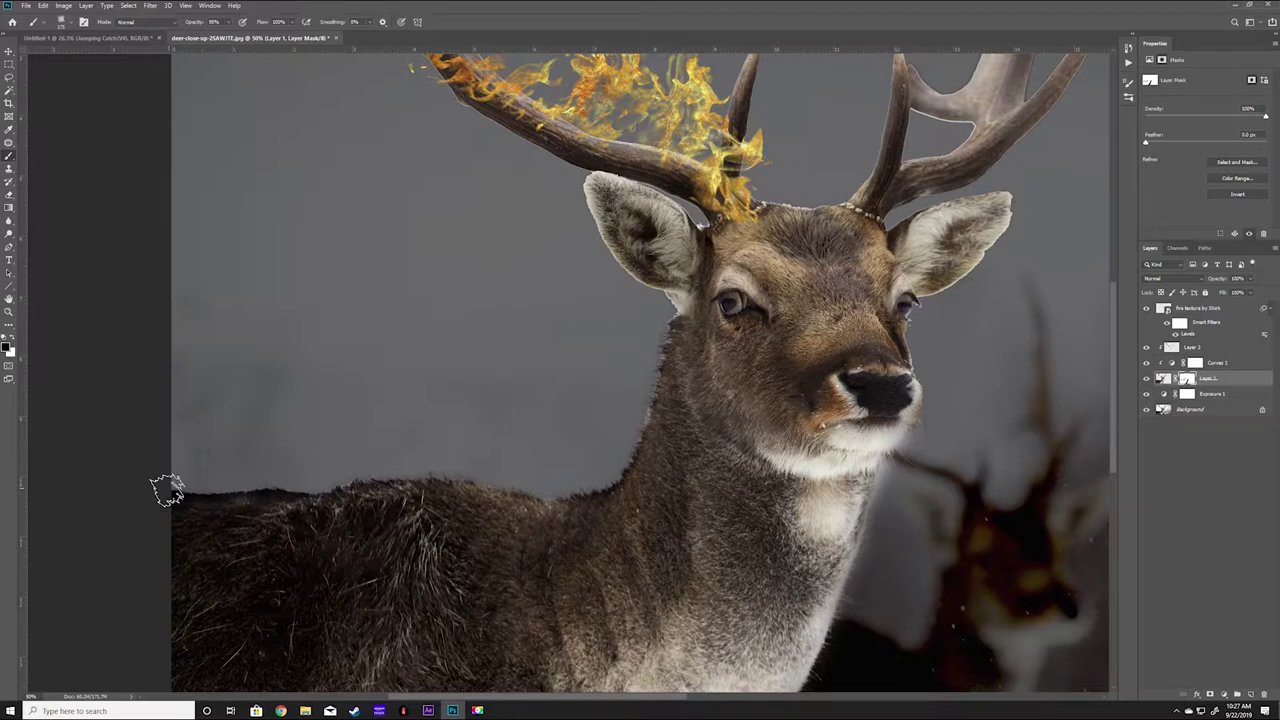
pyautogui.hscroll(5, 167, 490)
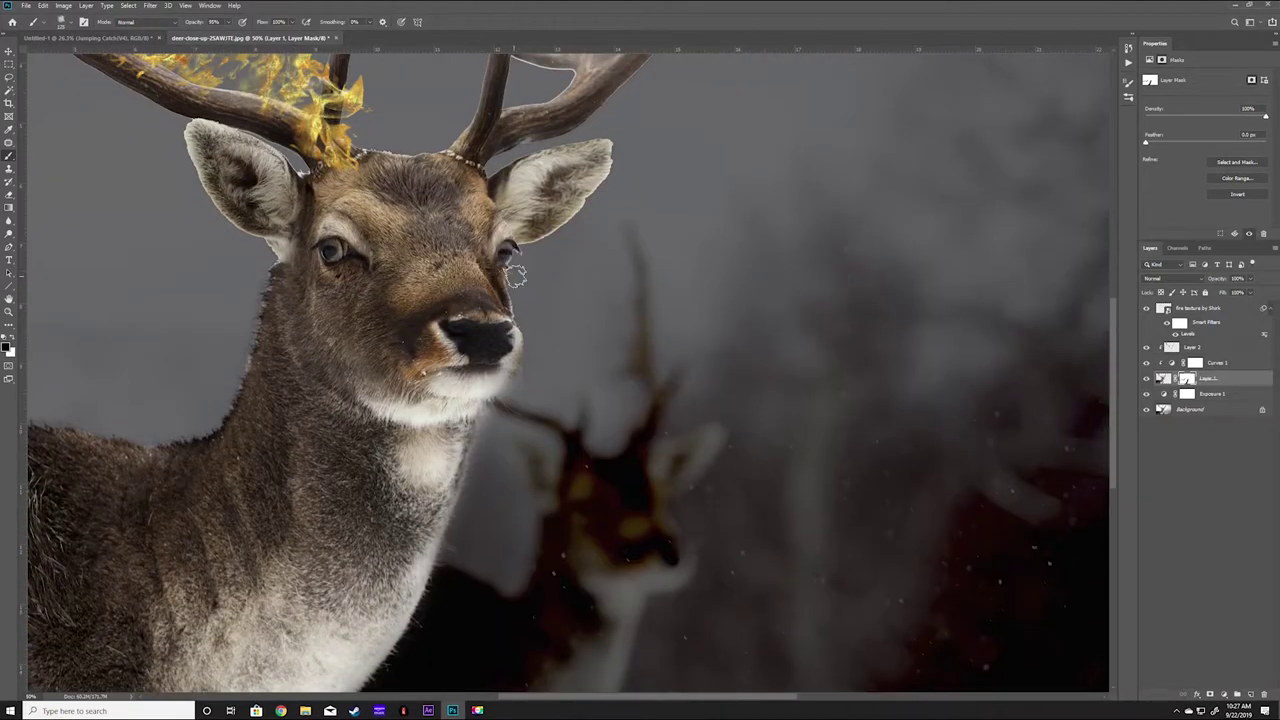
pyautogui.rightClick(515, 275)
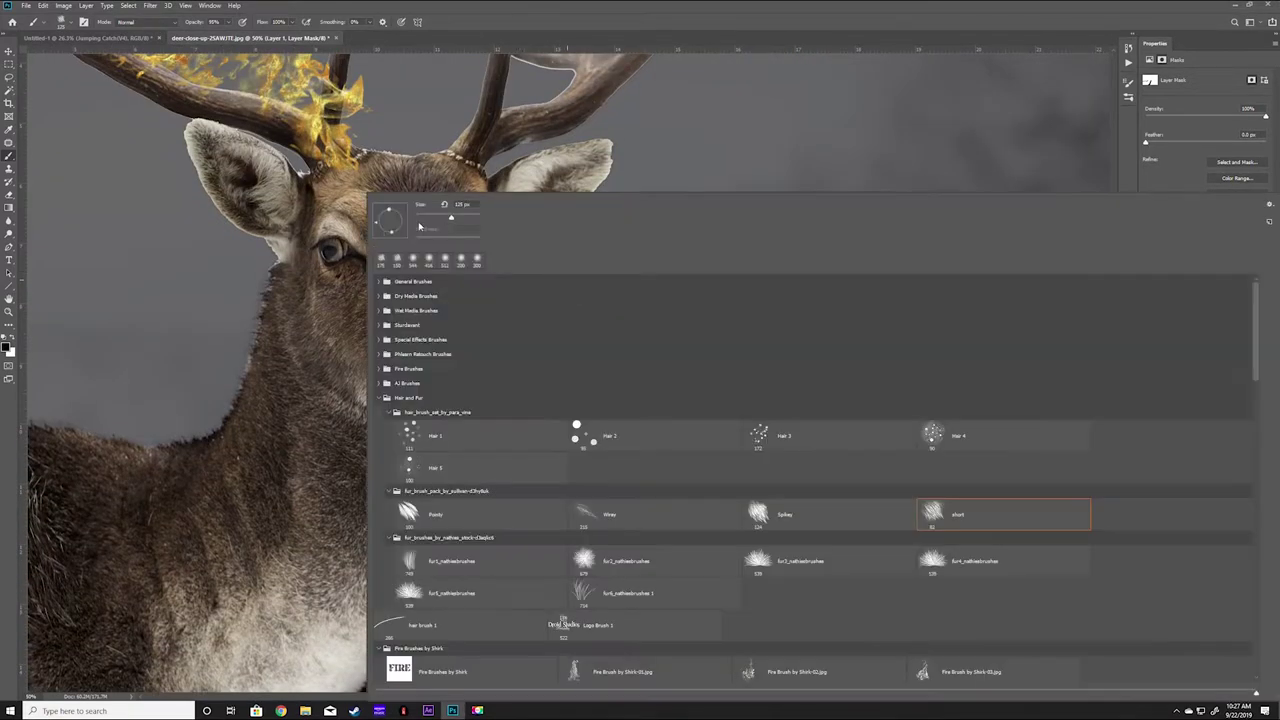
pyautogui.press('Escape')
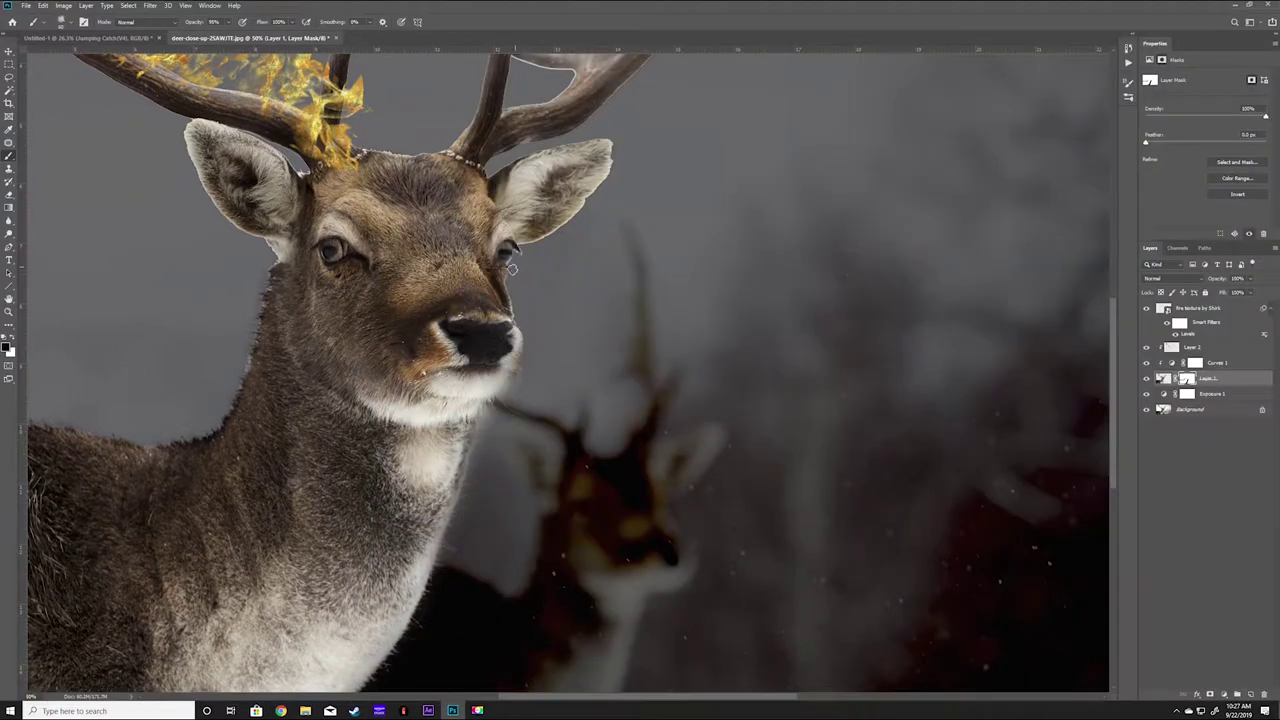
pyautogui.press('v')
pyautogui.scroll(-3, 405, 172)
# Step: Shrink the fire texture layer to about 72% with Free Transform
pyautogui.press('b')
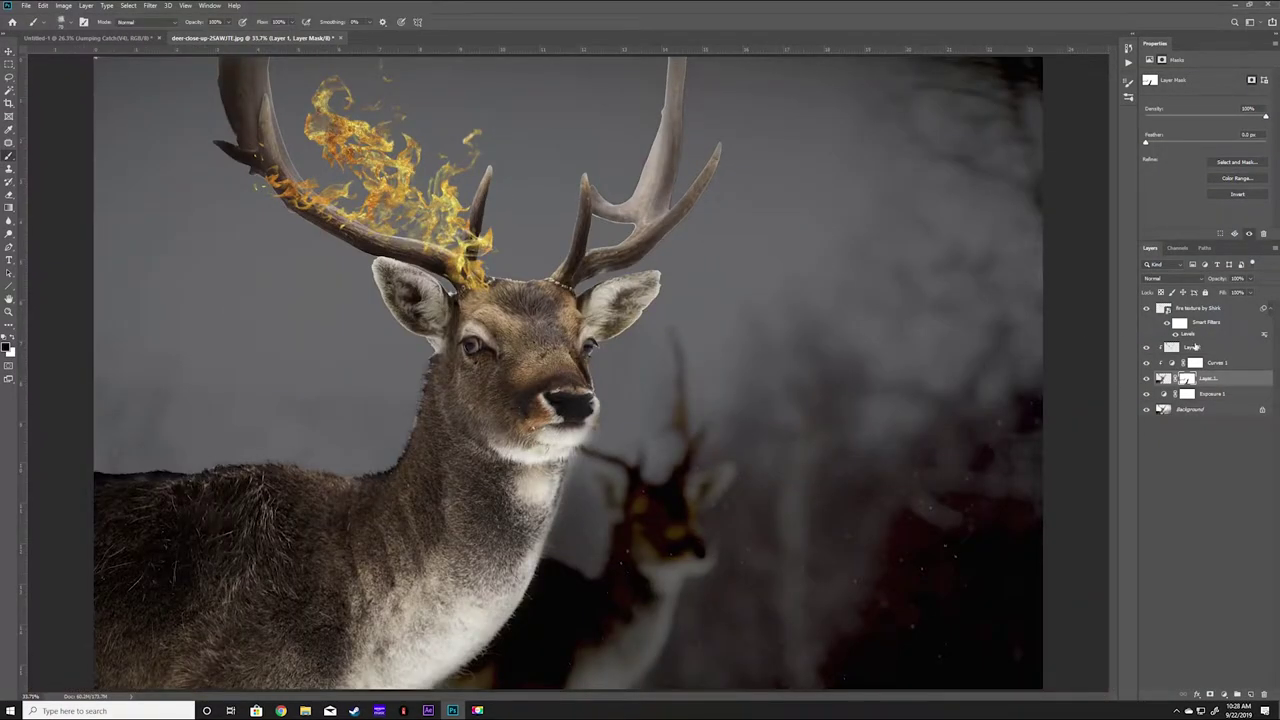
pyautogui.click(1195, 346)
pyautogui.click(1200, 308)
pyautogui.hotkey('ctrl', 't')
pyautogui.press('Return')
pyautogui.moveTo(471, 160)
pyautogui.mouseDown()
pyautogui.moveTo(434, 156)
pyautogui.moveTo(448, 160)
pyautogui.mouseUp()
pyautogui.press('Return')
# Step: Add Curves 2 below the fire texture and reshape its curve, including the Red channel
pyautogui.click(1224, 693)
pyautogui.click(1215, 580)
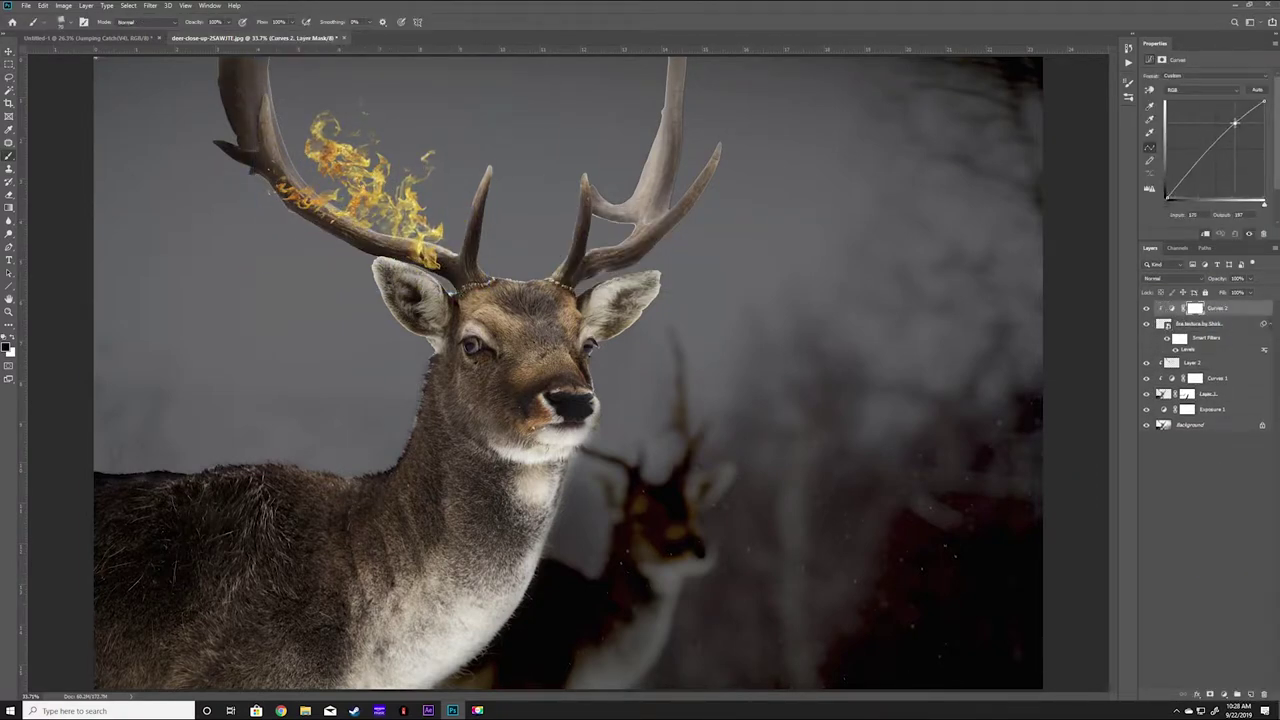
pyautogui.moveTo(1233, 322); pyautogui.dragTo(1220, 350)
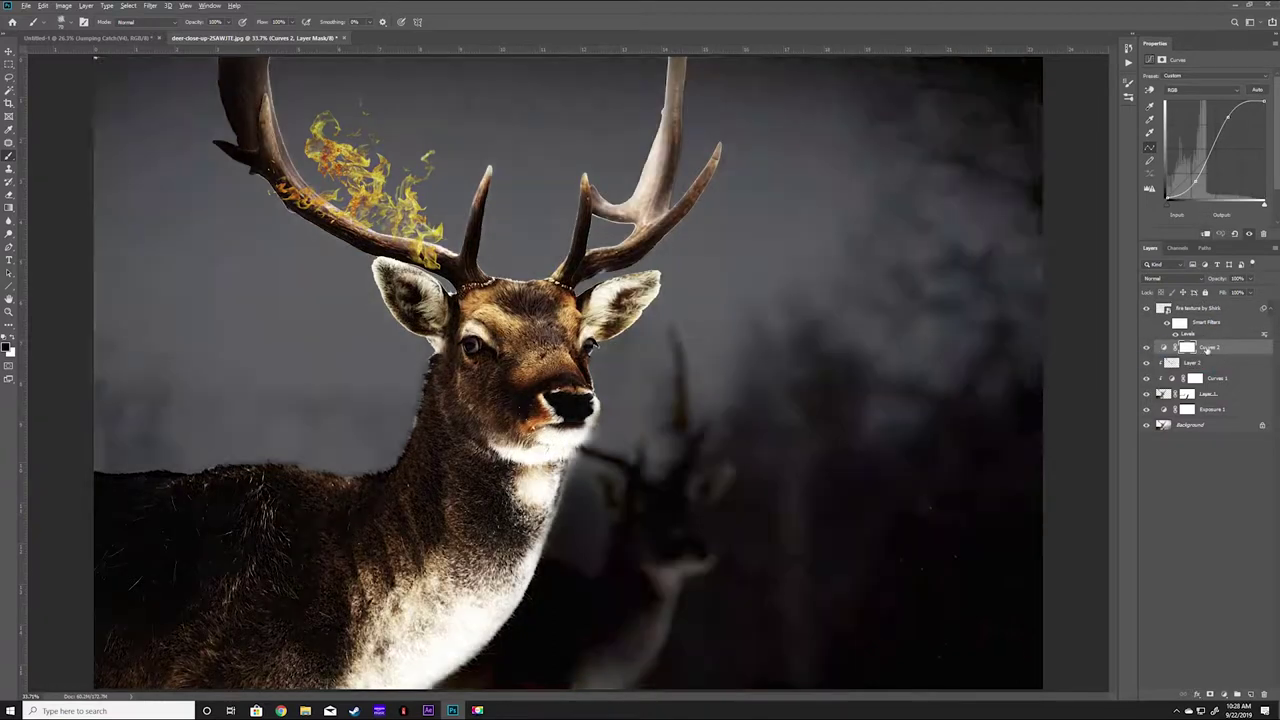
pyautogui.moveTo(1195, 182); pyautogui.dragTo(1197, 170)
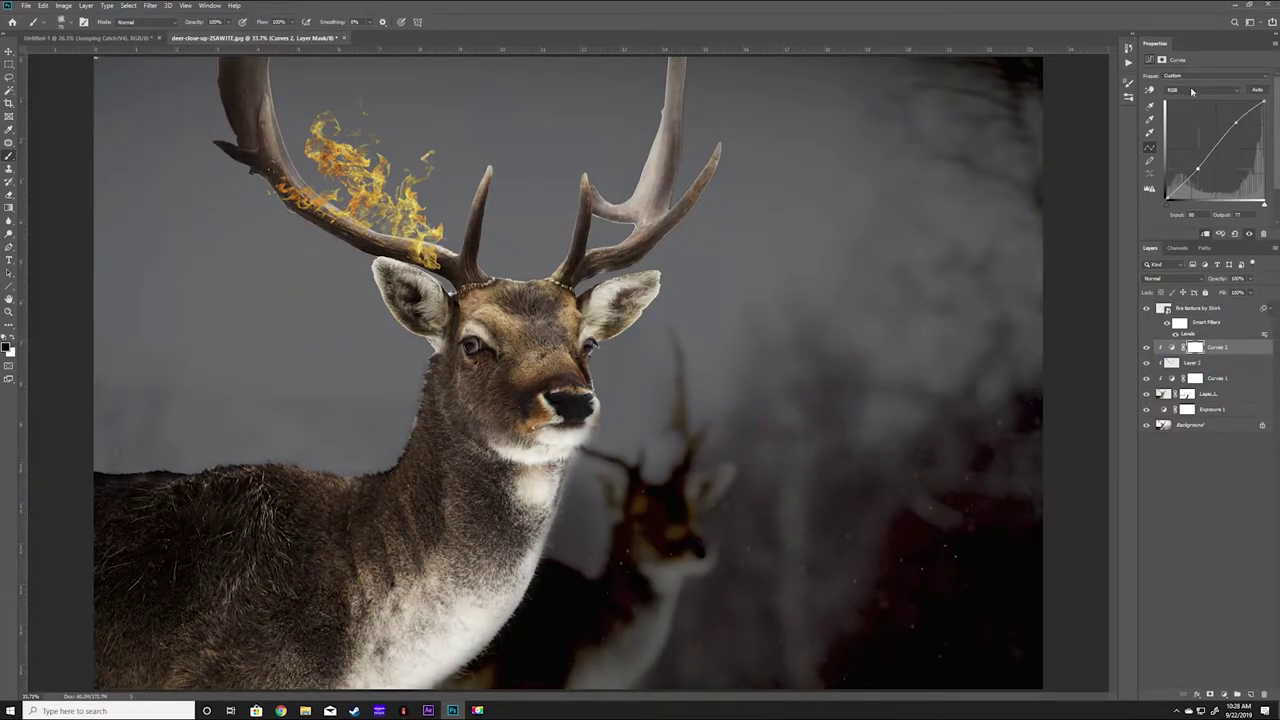
pyautogui.click(1191, 91)
pyautogui.click(1195, 106)
pyautogui.click(1191, 91)
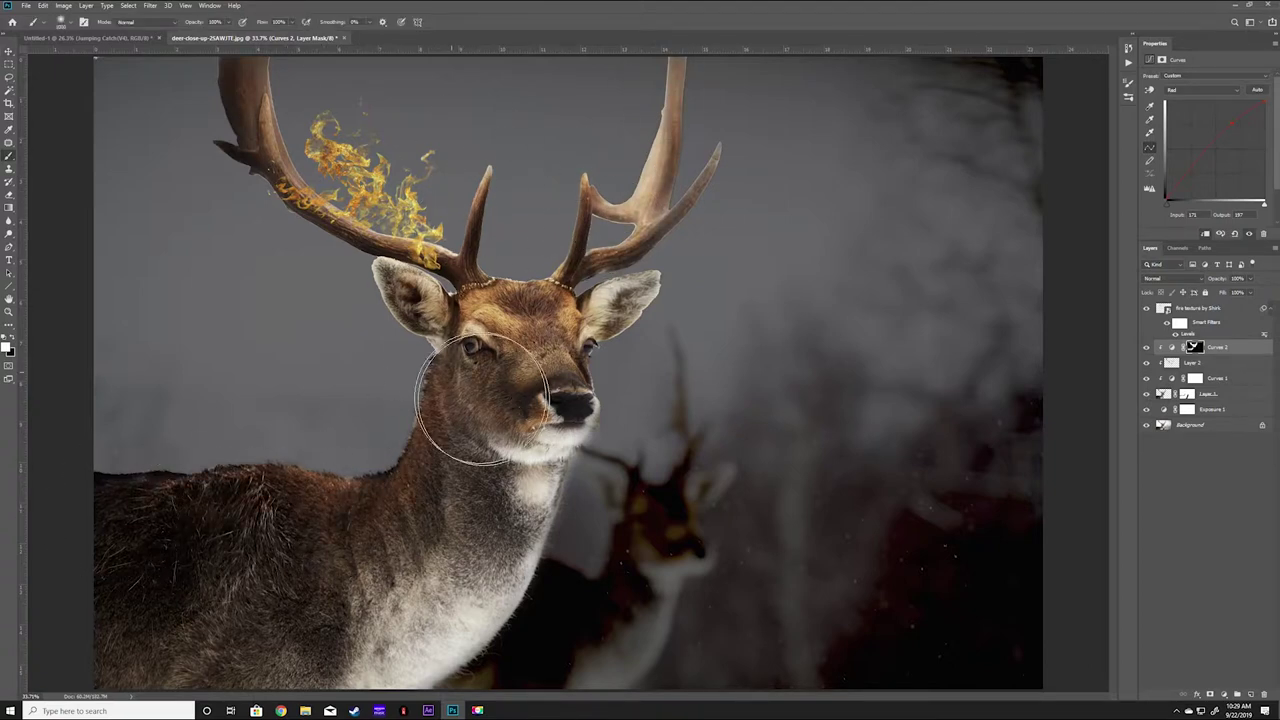
# Step: Pick a Shirk fire brush and stamp white smoke on a new layer over the left antler flames
pyautogui.rightClick(809, 273)
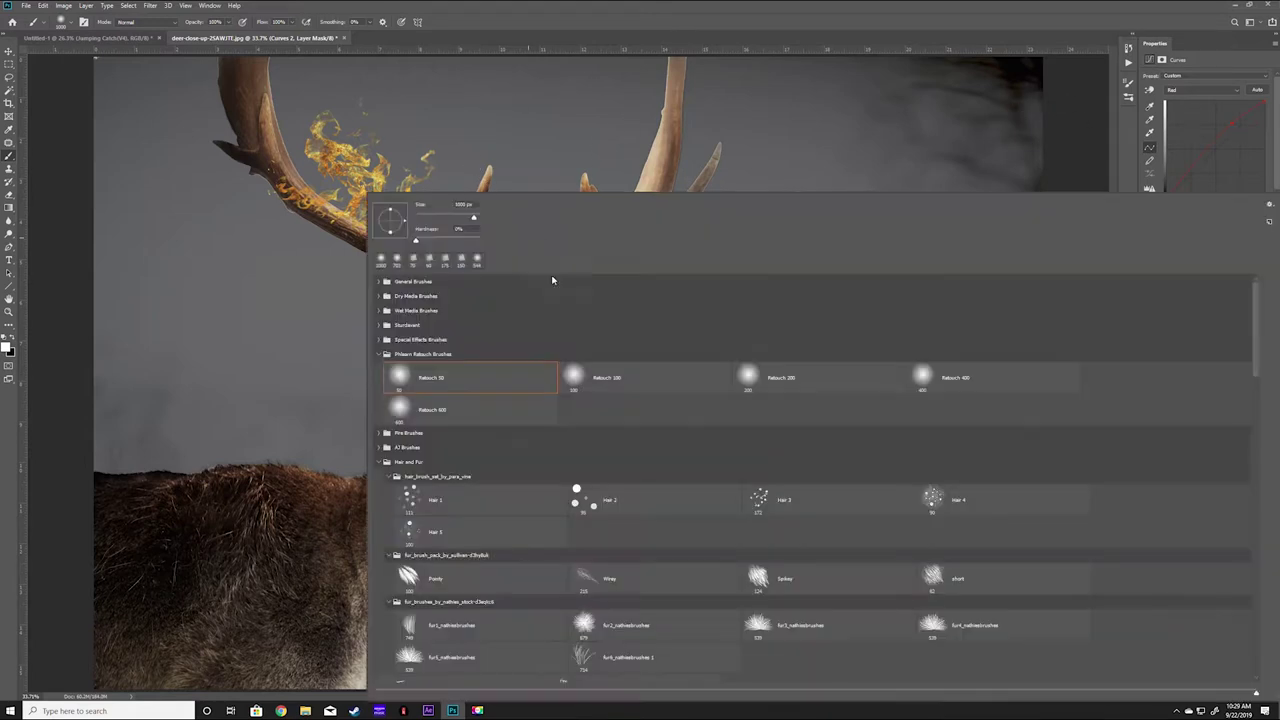
pyautogui.scroll(-2, 392, 354)
pyautogui.click(380, 400)
pyautogui.scroll(-3, 689, 403)
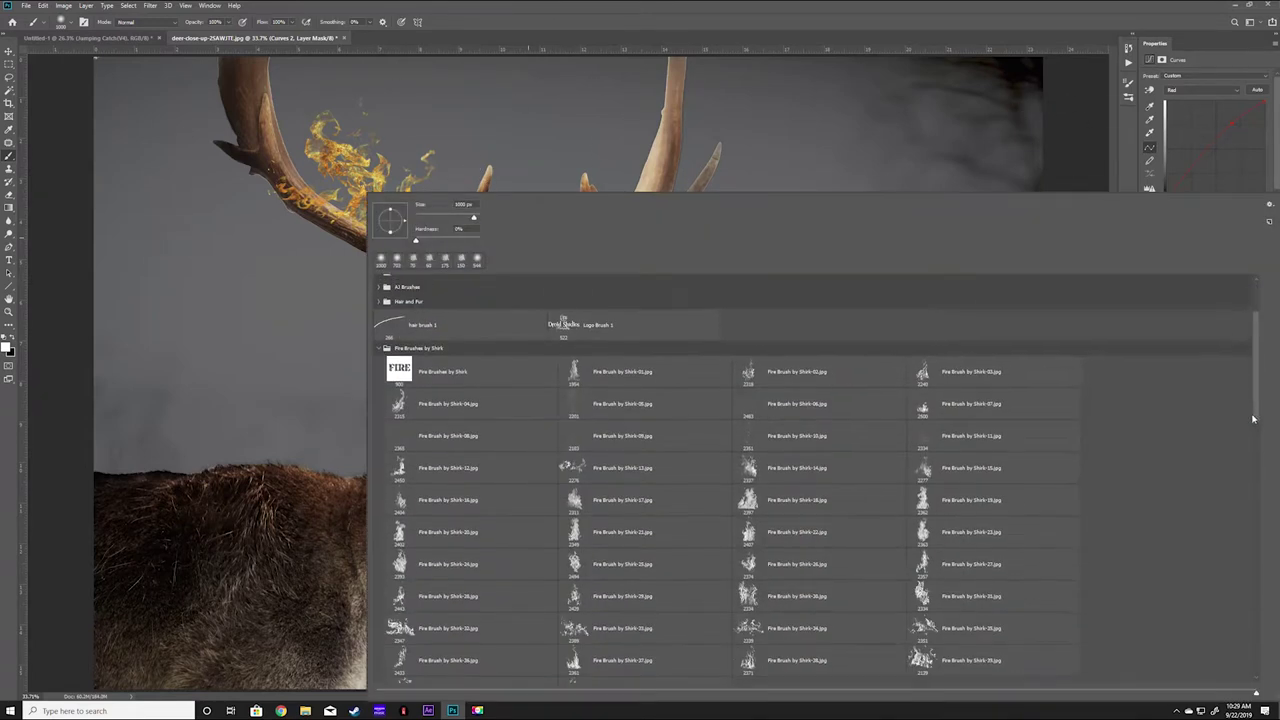
pyautogui.scroll(-2, 689, 403)
pyautogui.click(597, 446)
pyautogui.press('Return')
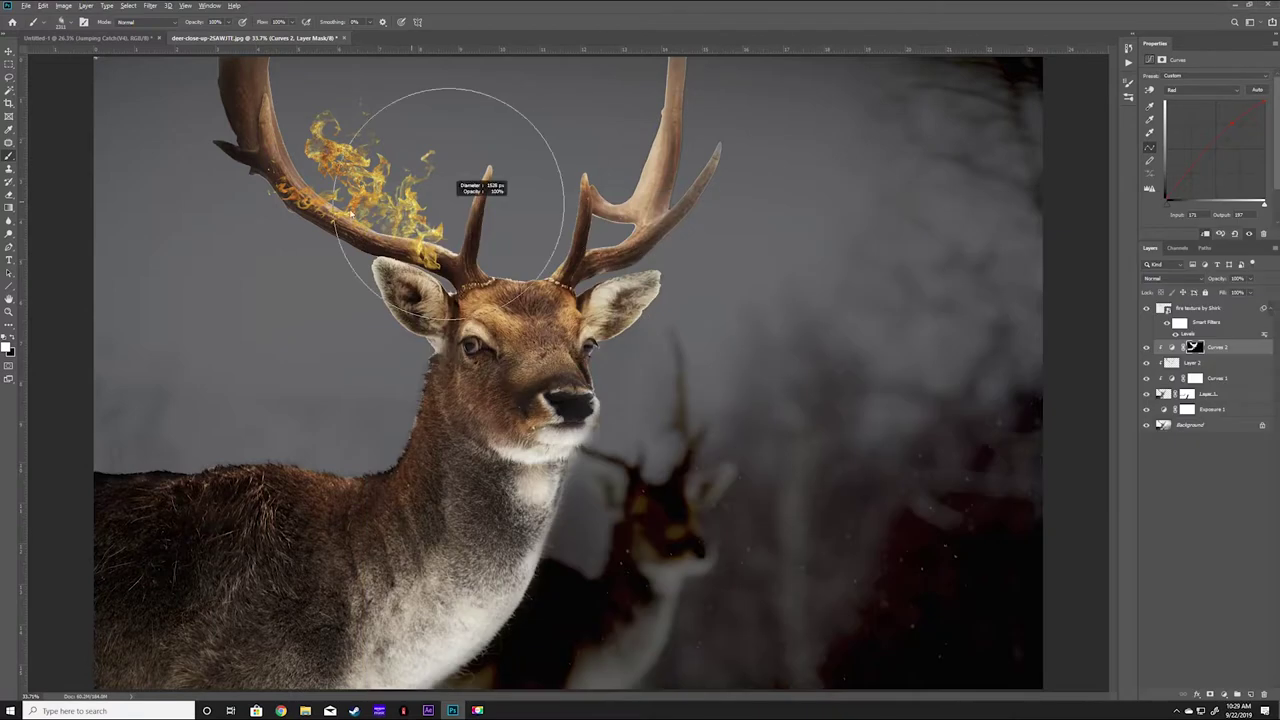
pyautogui.hotkey('ctrl', 'shift', 'alt', 'n')
pyautogui.click(425, 170)
pyautogui.press('v')
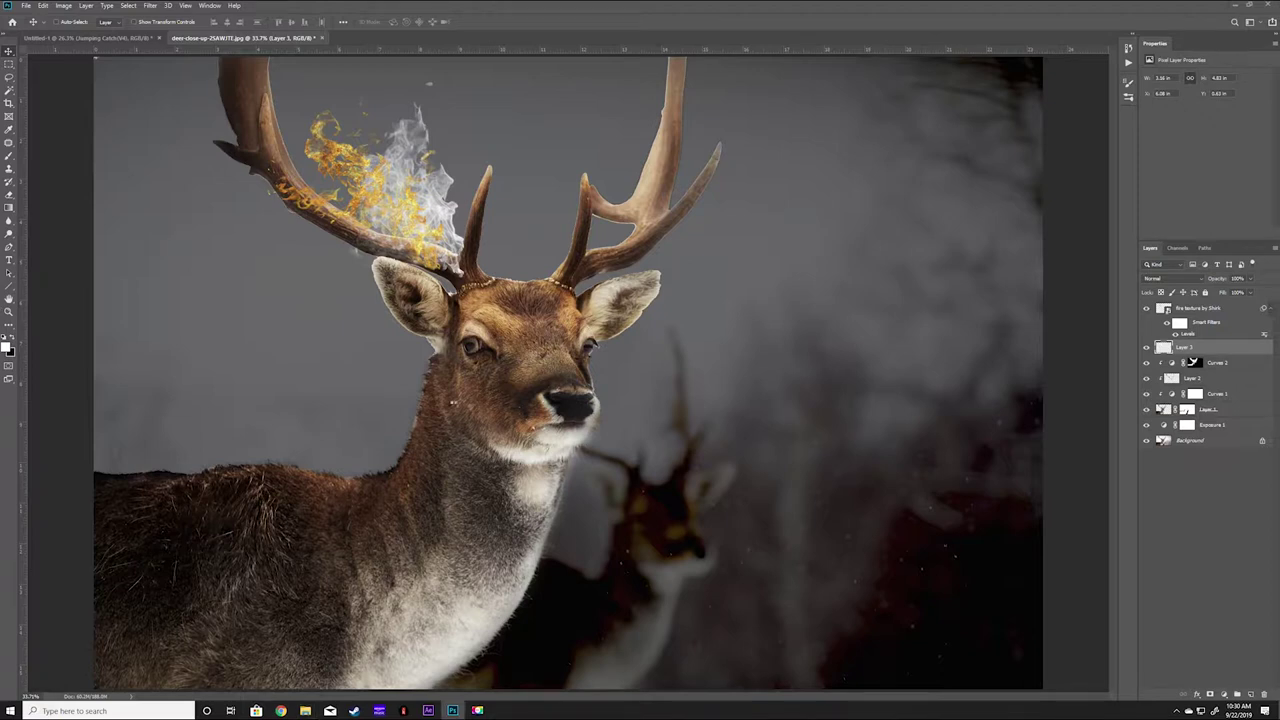
# Step: Paste a copy of the fire texture, clip it, and shrink it to 42%
pyautogui.hotkey('ctrl', 'v')
pyautogui.hotkey('ctrl', 'alt', 'g')
pyautogui.moveTo(991, 60); pyautogui.dragTo(872, 113)
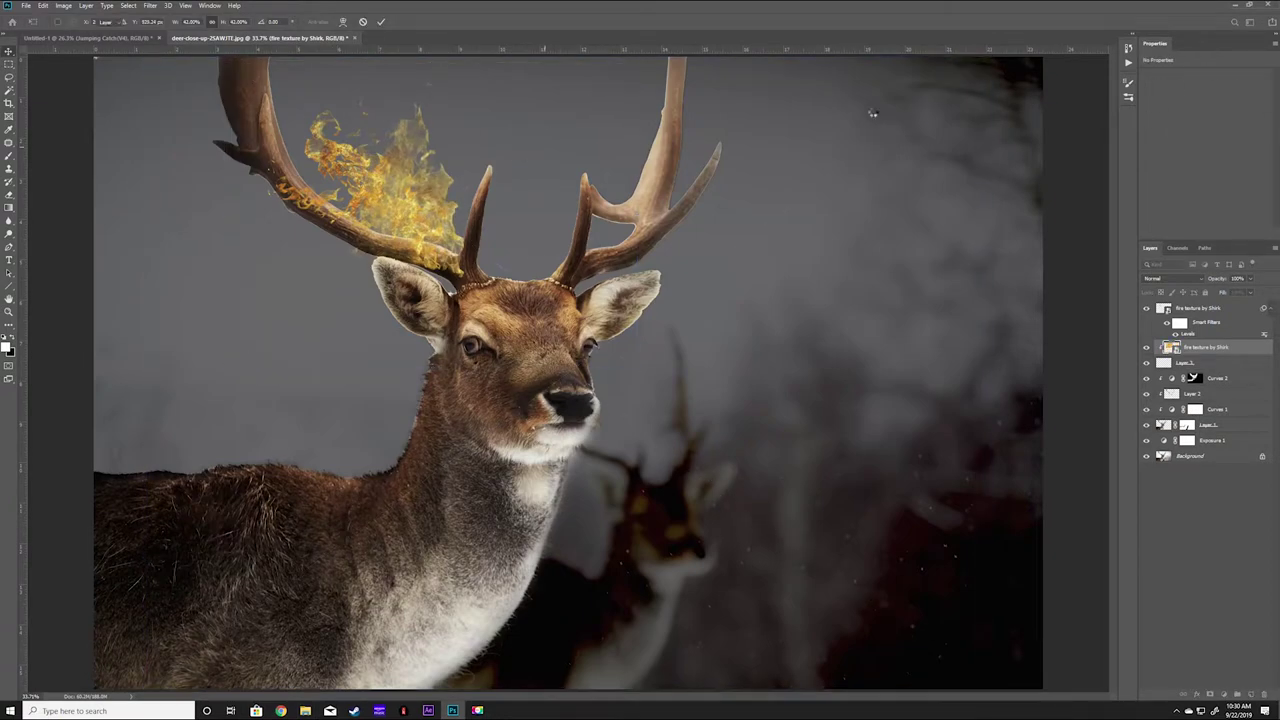
pyautogui.press('Return')
# Step: Pick a fire brush shape and move the fire texture copy onto the right antler
pyautogui.hotkey('ctrl', '+')
pyautogui.hotkey('ctrl', '+')
pyautogui.press('b')
pyautogui.rightClick(560, 340)
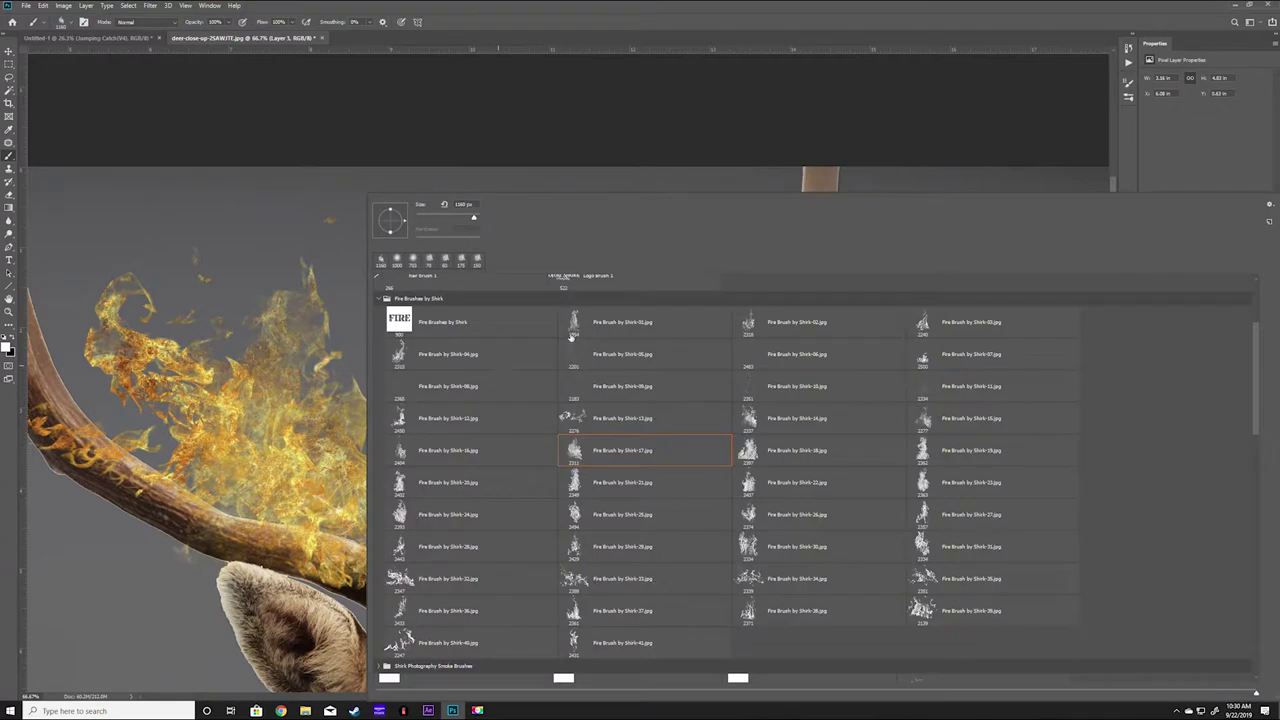
pyautogui.doubleClick(570, 337)
pyautogui.press('F5')
pyautogui.press('F5')
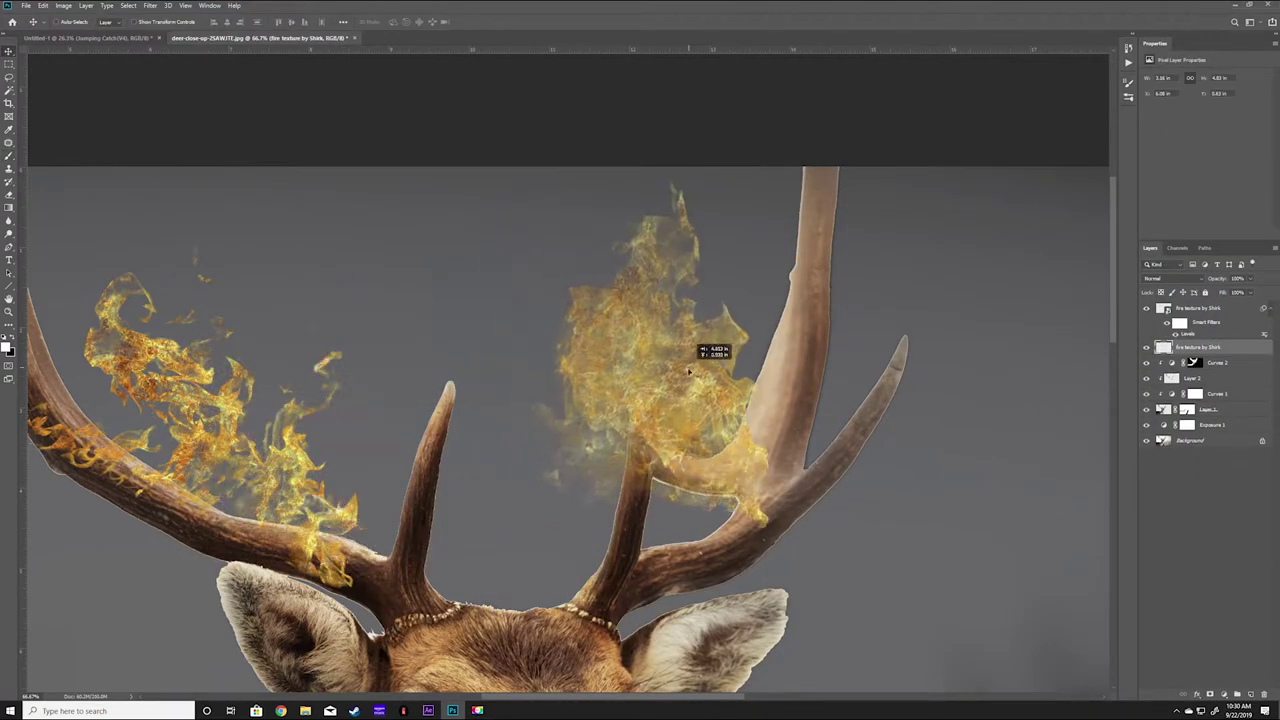
pyautogui.moveTo(714, 349); pyautogui.dragTo(729, 243)
# Step: Warp the fire texture so it bends around the right antler
pyautogui.hotkey('ctrl', 't')
pyautogui.rightClick(808, 353)
pyautogui.click(829, 413)
pyautogui.moveTo(790, 300); pyautogui.dragTo(697, 322)
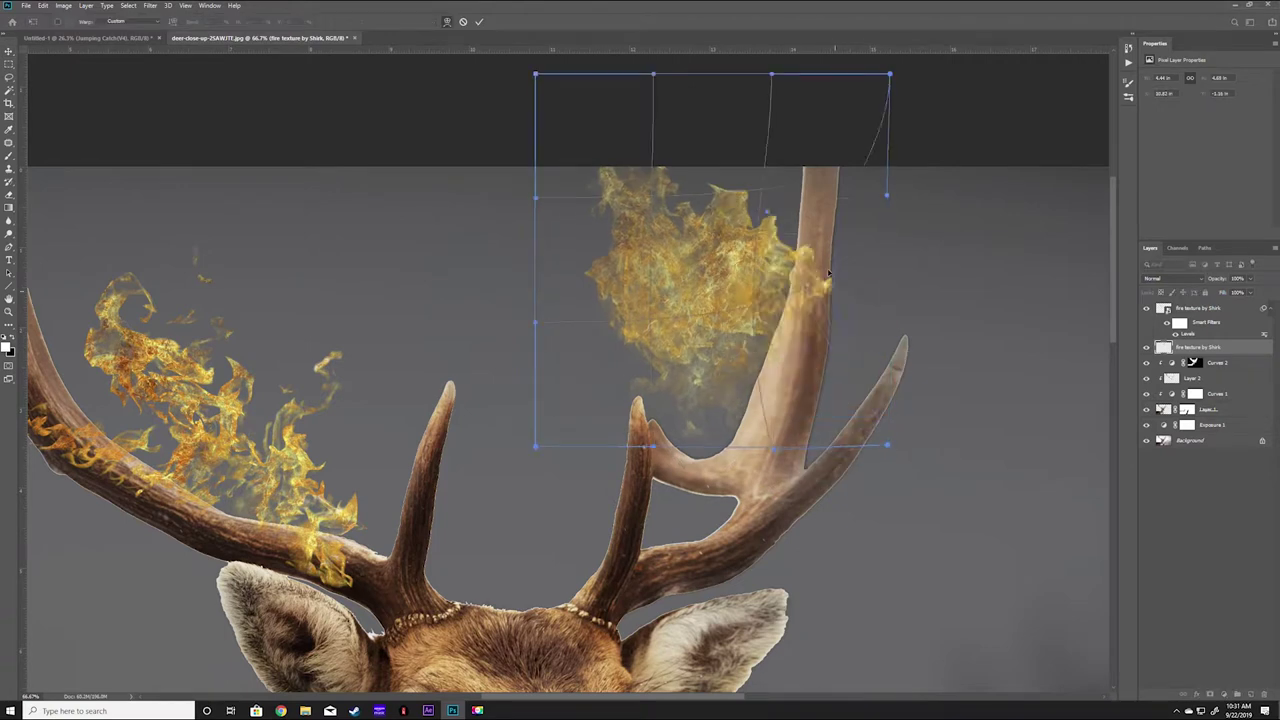
pyautogui.press('Return')
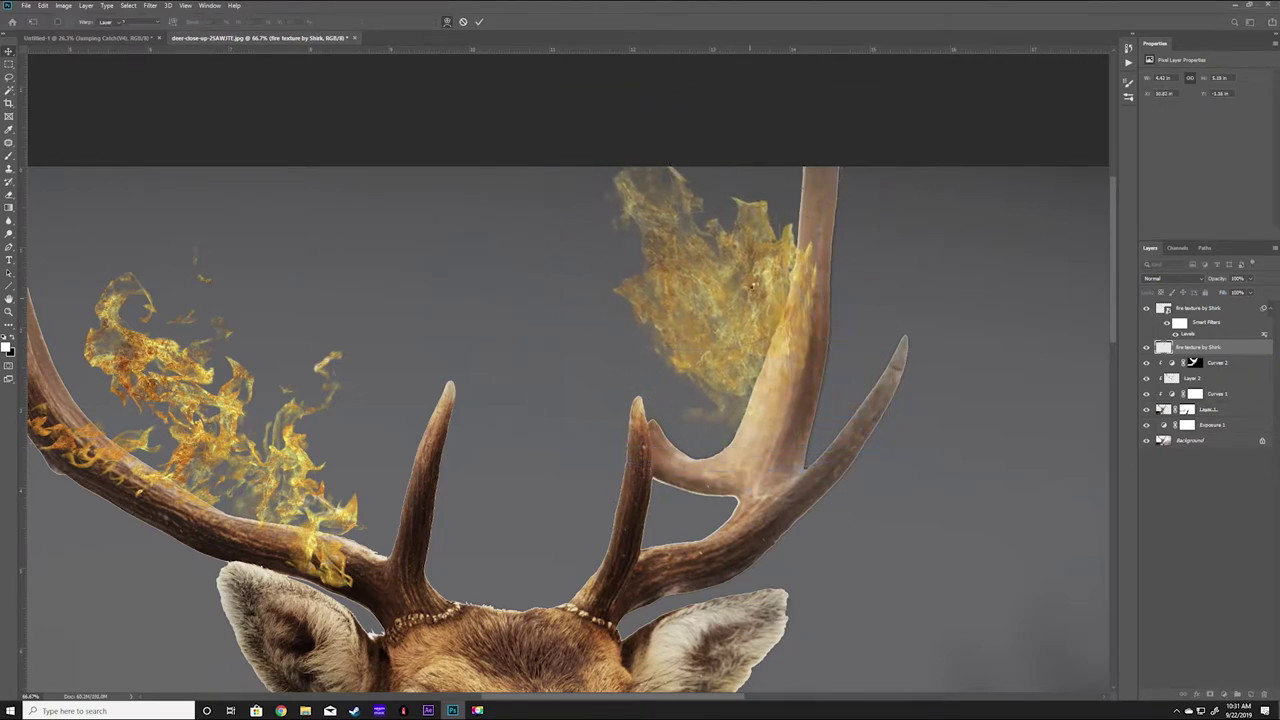
# Step: Convert the warped fire to a Smart Object and darken its midtones with Levels
pyautogui.rightClick(1193, 357)
pyautogui.click(1099, 415)
pyautogui.hotkey('ctrl', 'l')
pyautogui.moveTo(630, 156); pyautogui.dragTo(318, 156)
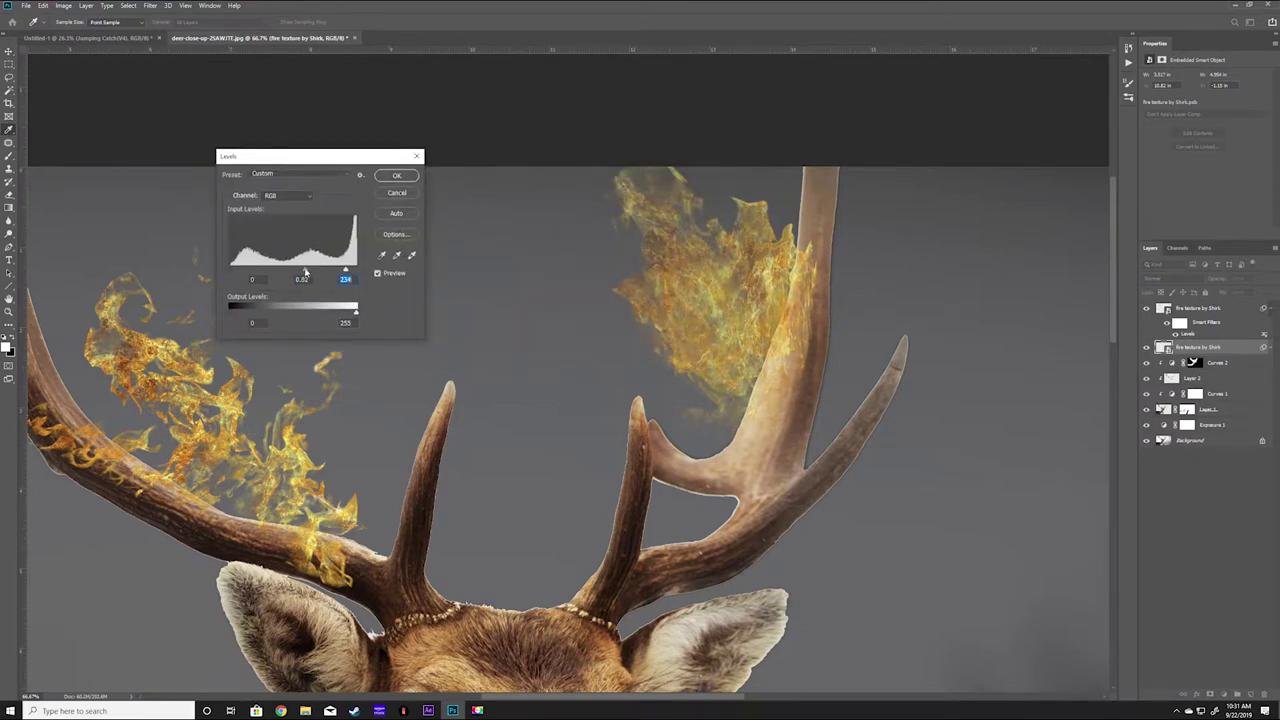
pyautogui.click(306, 272)
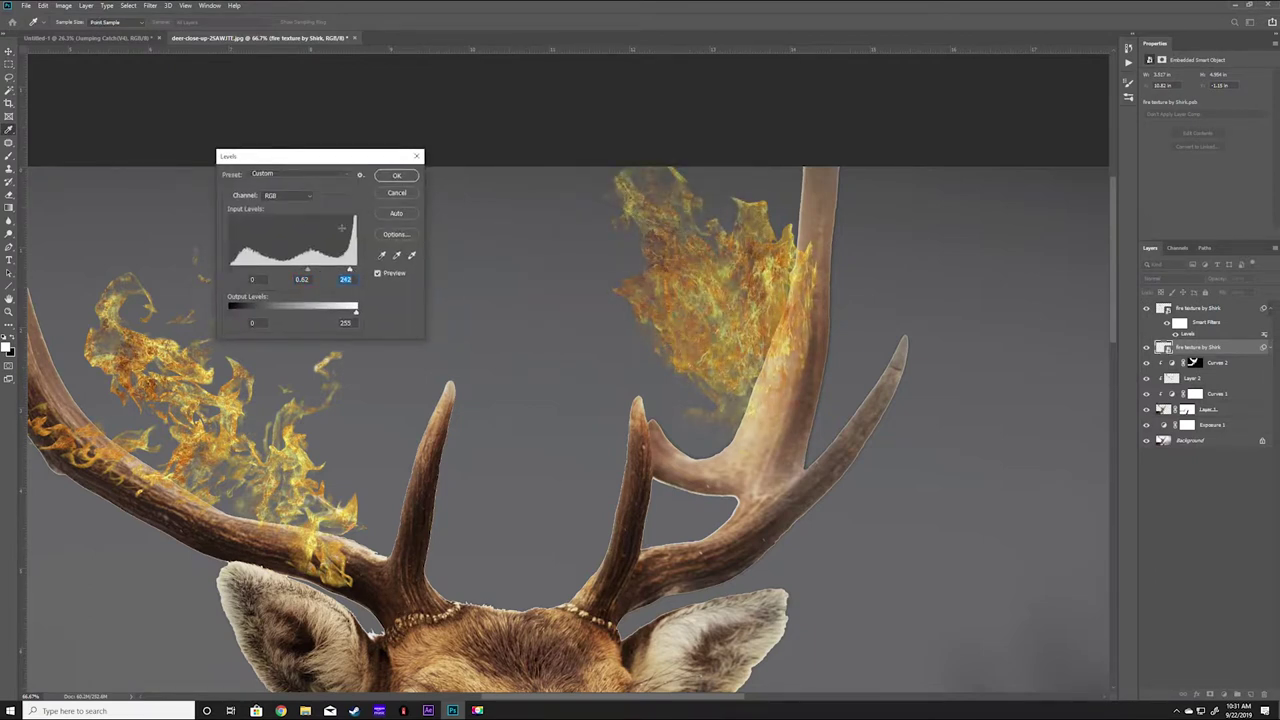
pyautogui.click(396, 175)
pyautogui.press('b')
pyautogui.rightClick(370, 192)
pyautogui.click(1208, 365)
# Step: Group the fire textures, the deer with its curves, and the exposure with background, then add a layer in Fire
pyautogui.hotkey('ctrl', 'g')
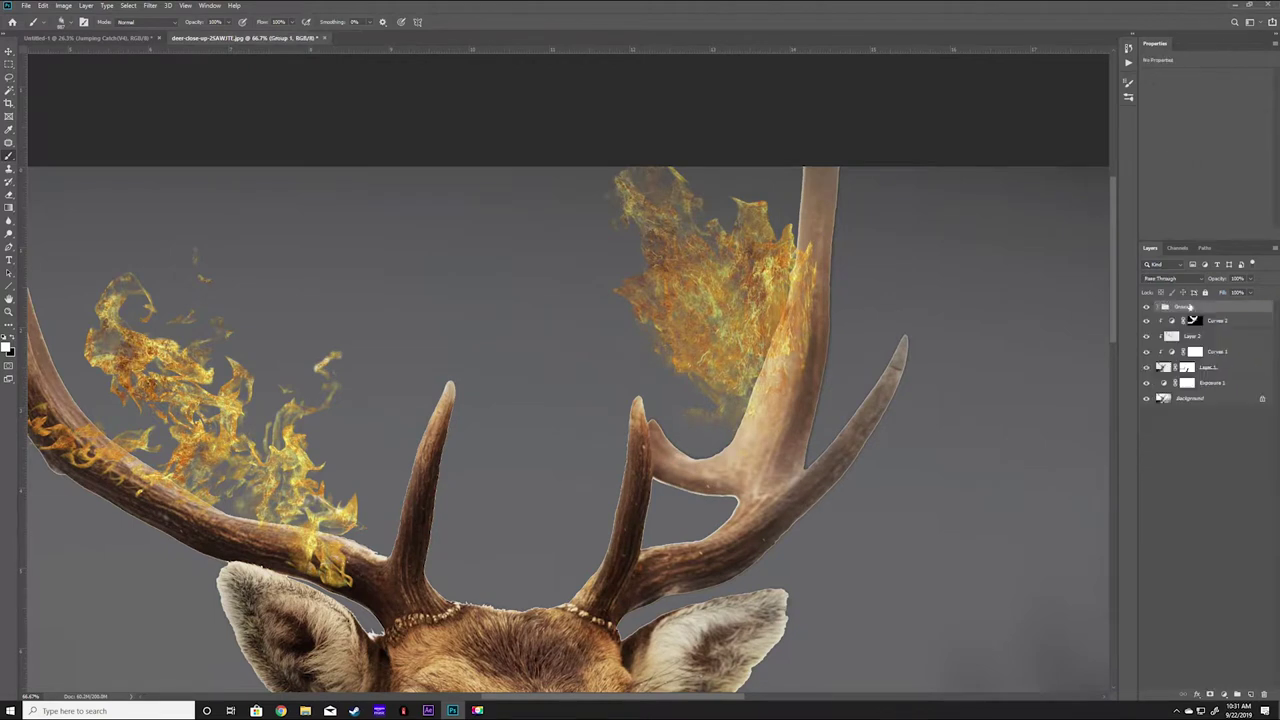
pyautogui.click(1178, 320)
pyautogui.hotkey('ctrl', 'g')
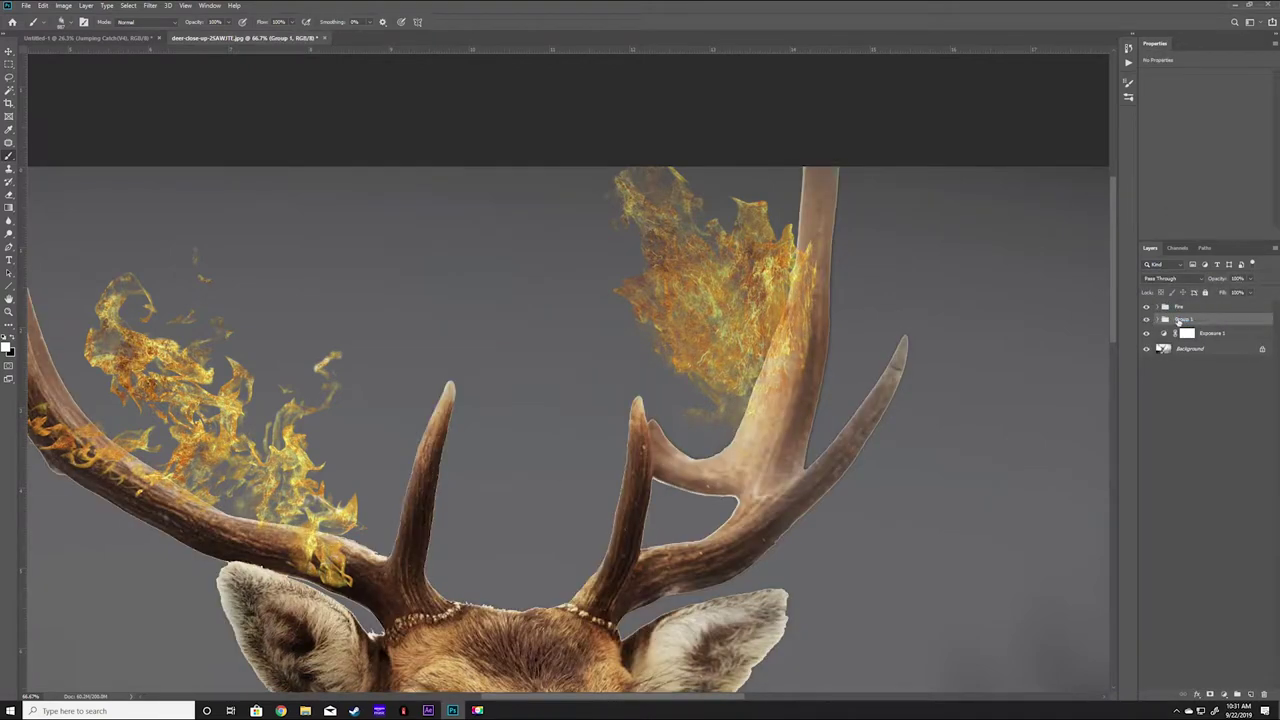
pyautogui.write('Deer')
pyautogui.click(1178, 334)
pyautogui.hotkey('ctrl', '0')
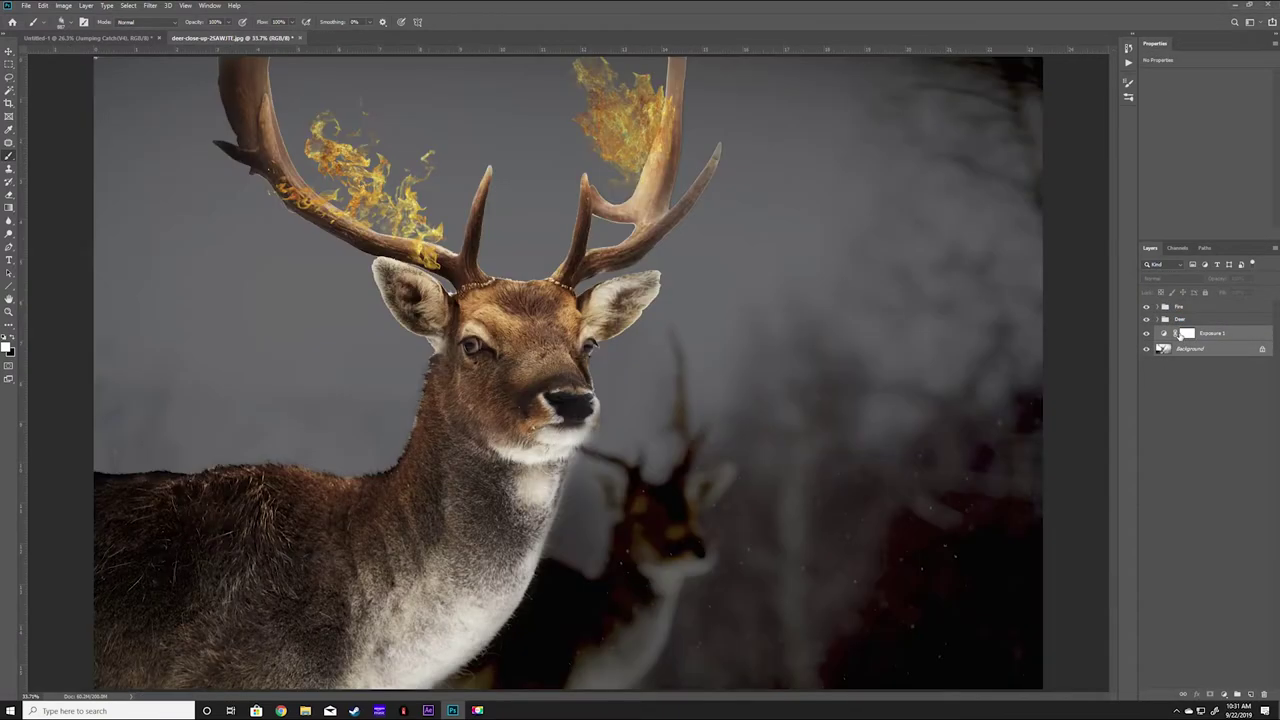
pyautogui.keyDown('shift'); pyautogui.click(1216, 334); pyautogui.keyUp('shift')
pyautogui.hotkey('ctrl', 'g')
pyautogui.write('Background')
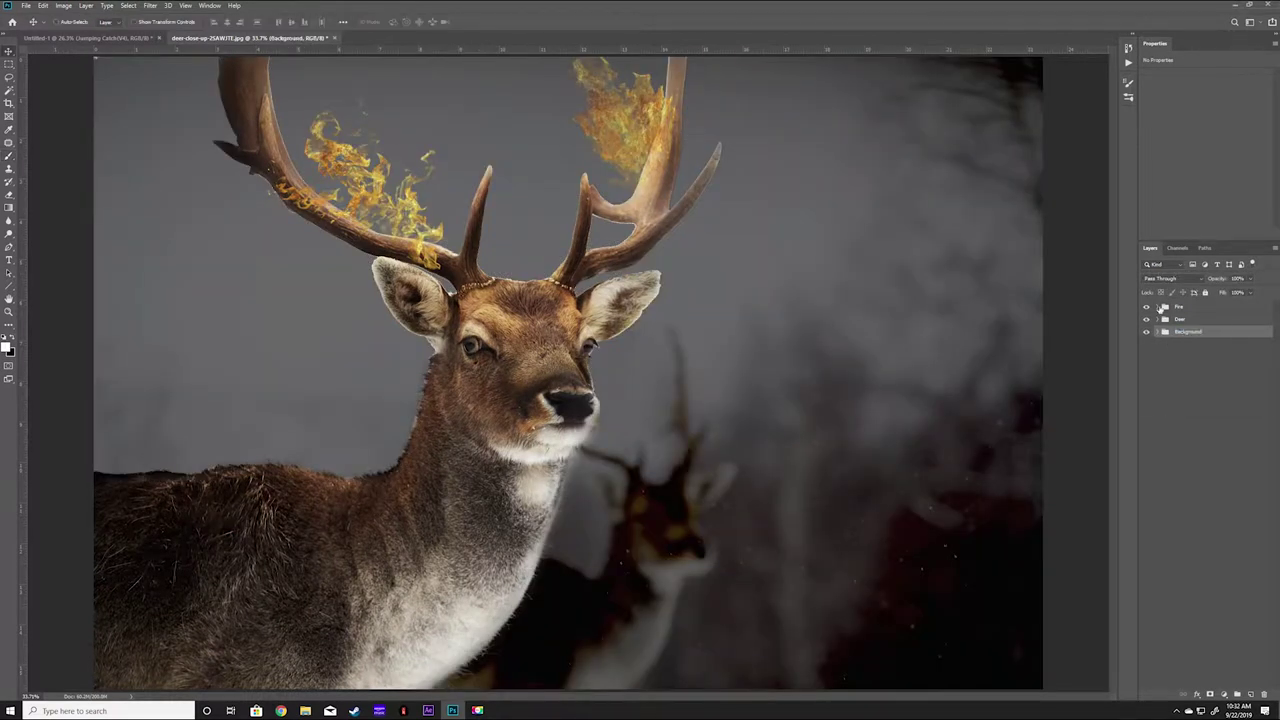
pyautogui.click(1165, 307)
pyautogui.write('Subject')
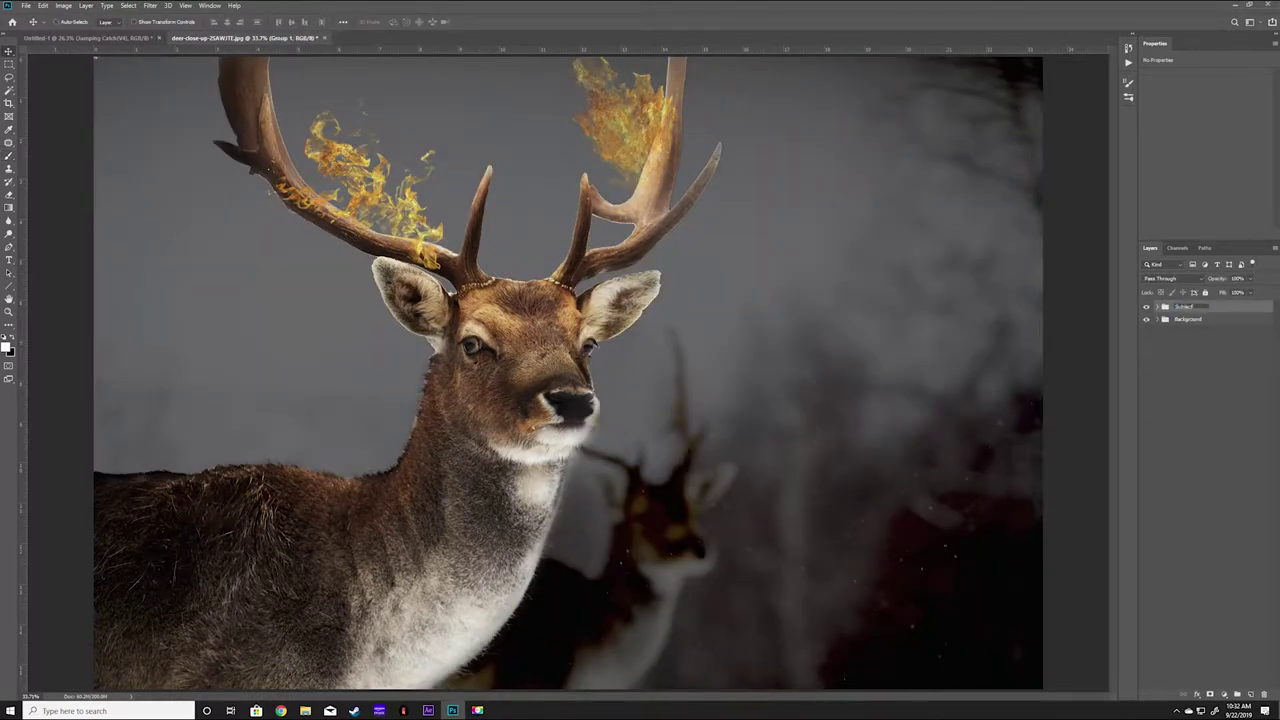
pyautogui.hotkey('ctrl', 'shift', 'alt', 'n')
# Step: Pick a tall fire brush and rename the placed fire texture layer to Dupe
pyautogui.hotkey('ctrl', '+')
pyautogui.hotkey('ctrl', '+')
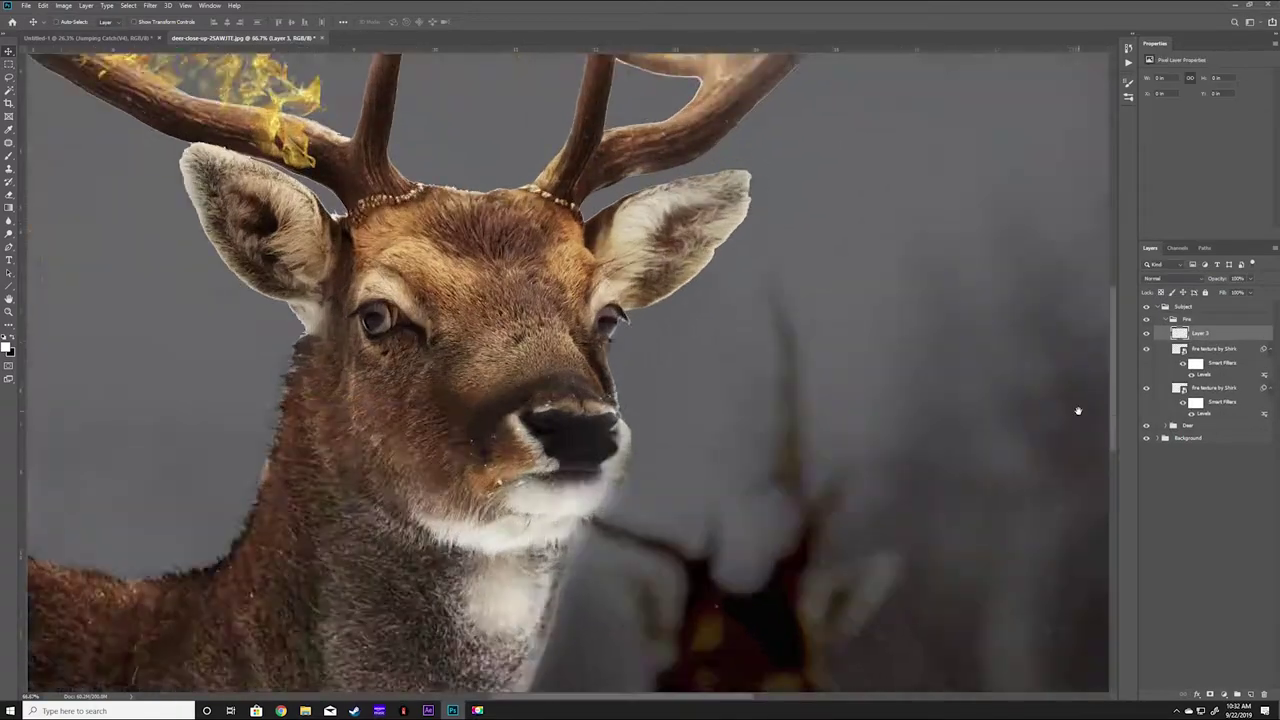
pyautogui.press('b')
pyautogui.rightClick(783, 483)
pyautogui.doubleClick(968, 540)
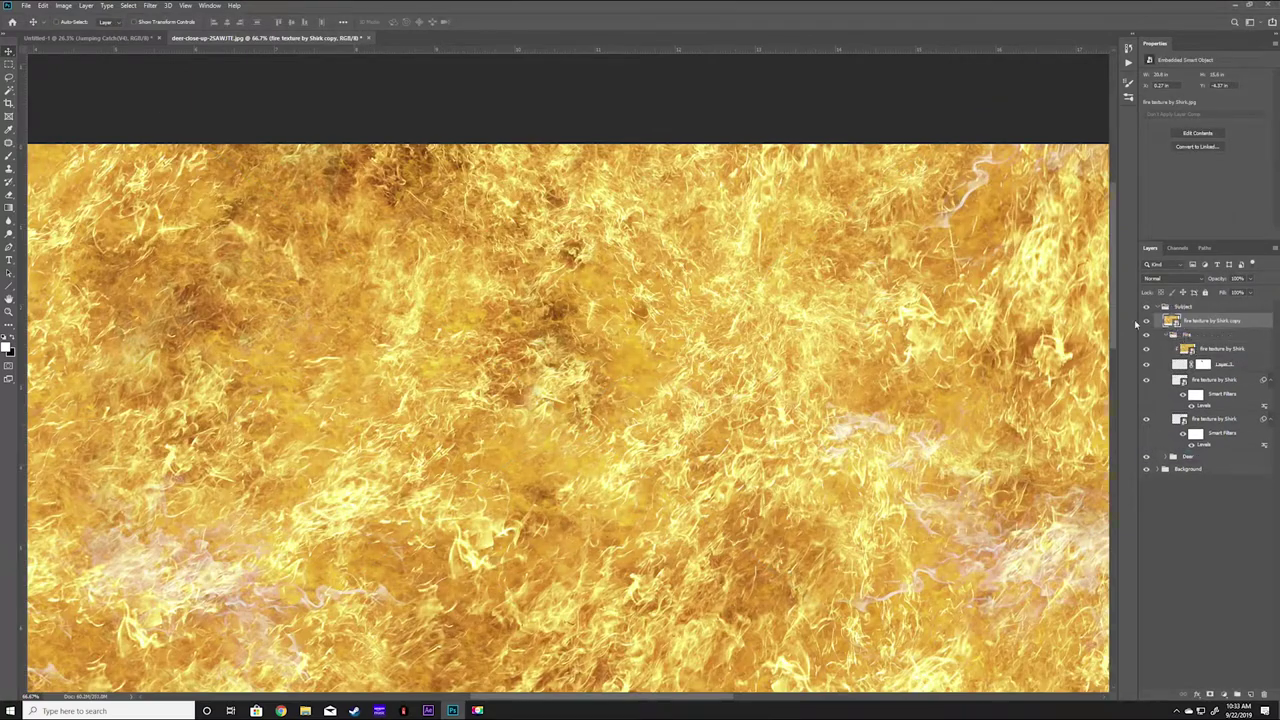
pyautogui.doubleClick(1212, 320)
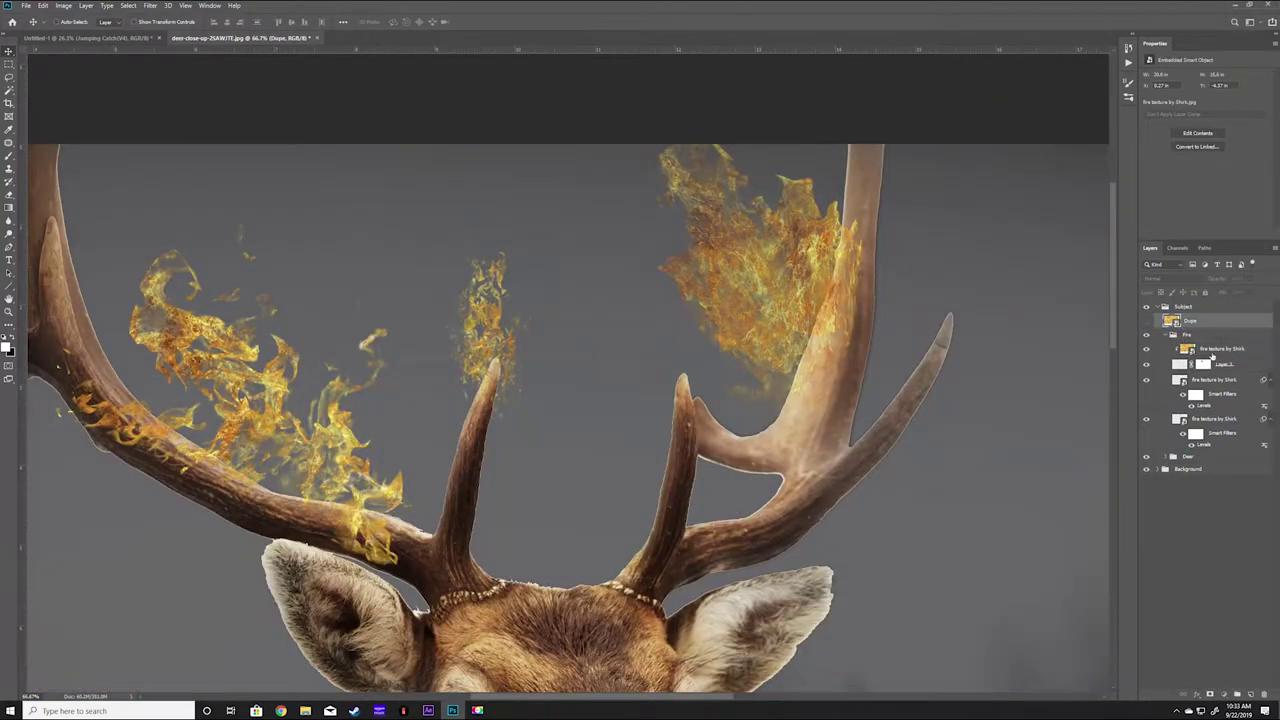
# Step: Scale the copied fire texture down and move it onto the left antler
pyautogui.click(1213, 349)
pyautogui.hotkey('ctrl', 't')
pyautogui.hotkey('ctrl', '0')
pyautogui.moveTo(809, 57); pyautogui.dragTo(414, 294)
pyautogui.moveTo(343, 376); pyautogui.dragTo(525, 196)
pyautogui.scroll(3, 519, 215)
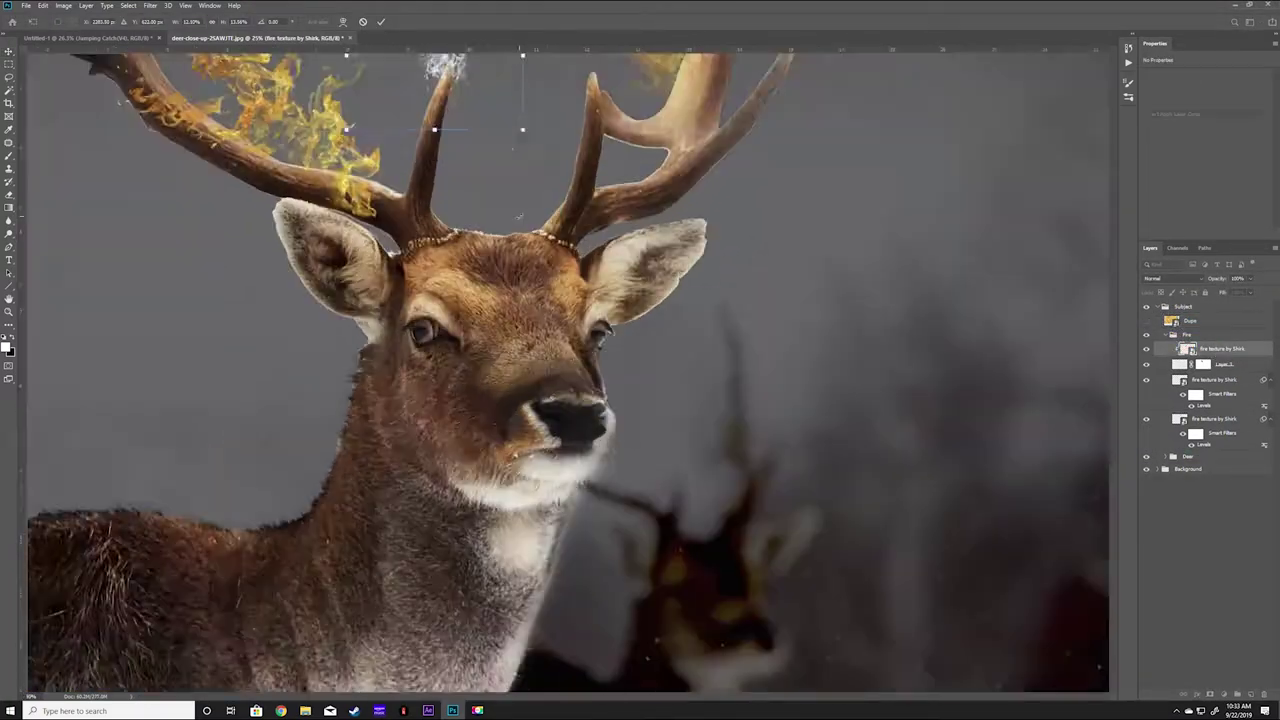
pyautogui.press('Return')
pyautogui.scroll(5, 519, 215)
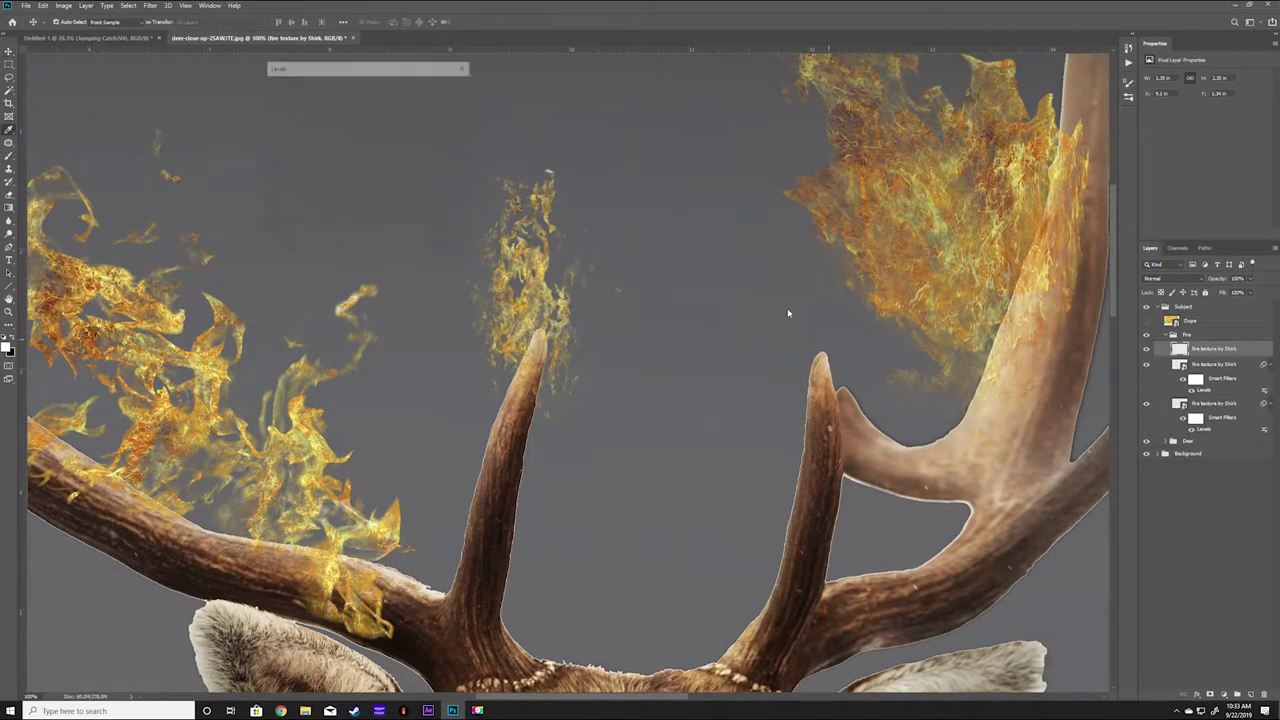
# Step: Darken the fire piece's midtones with Levels, then shrink it onto the inner tine tip
pyautogui.moveTo(341, 181); pyautogui.dragTo(350, 183)
pyautogui.press('Return')
pyautogui.hotkey('ctrl', 't')
pyautogui.moveTo(626, 166); pyautogui.dragTo(571, 214)
pyautogui.moveTo(500, 300); pyautogui.dragTo(535, 285)
pyautogui.press('Return')
# Step: Stamp a flame with a fire brush and move it onto the inner tine
pyautogui.press('b')
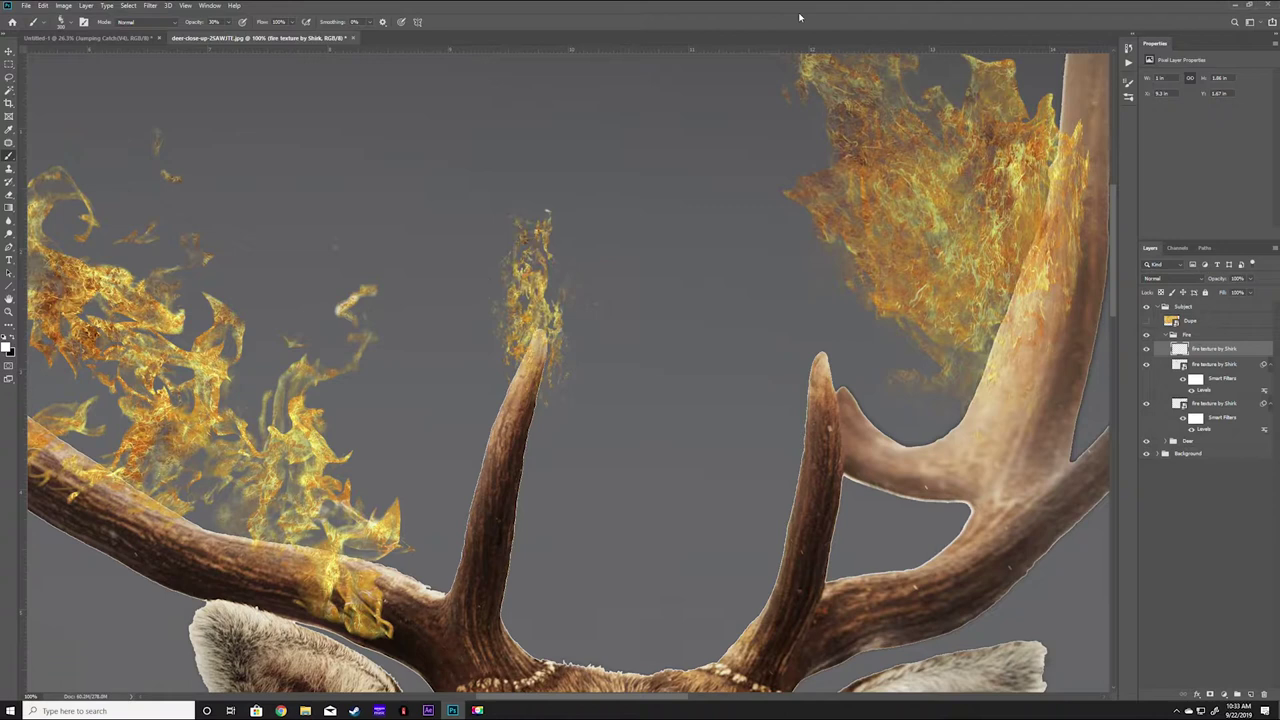
pyautogui.rightClick(880, 347)
pyautogui.doubleClick(928, 560)
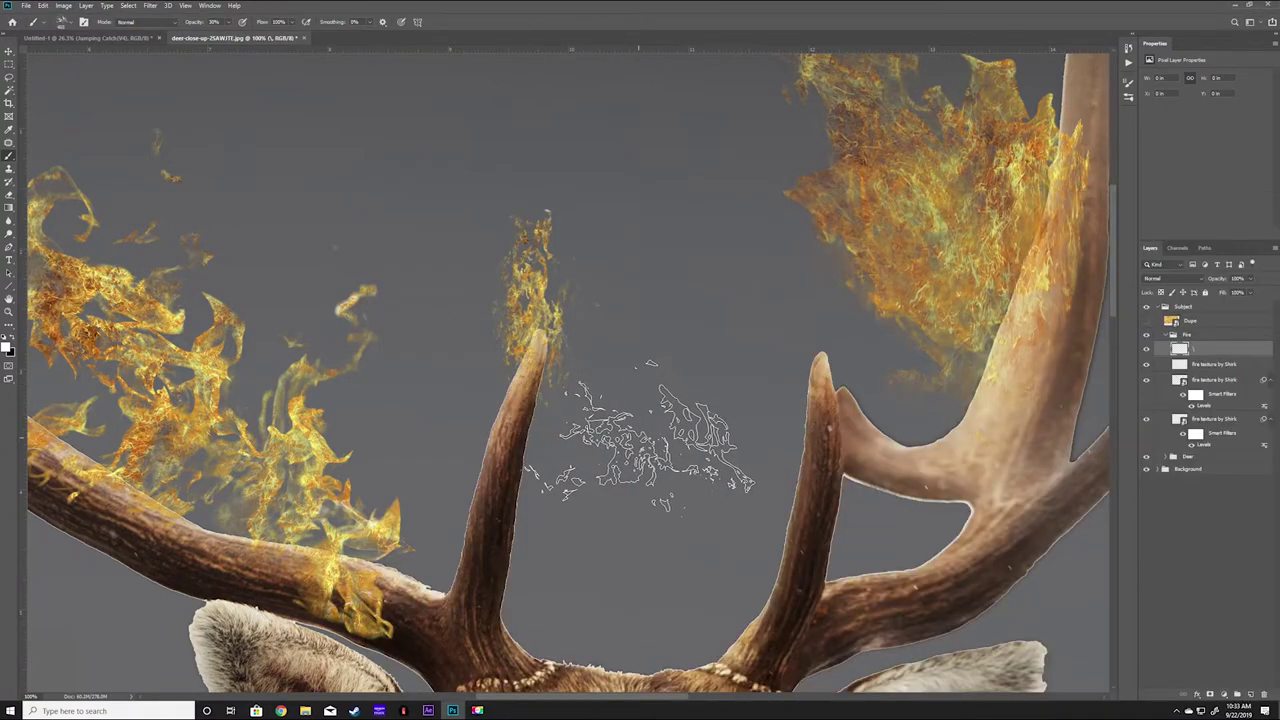
pyautogui.click(725, 412)
pyautogui.press('v')
pyautogui.moveTo(730, 410); pyautogui.dragTo(470, 410)
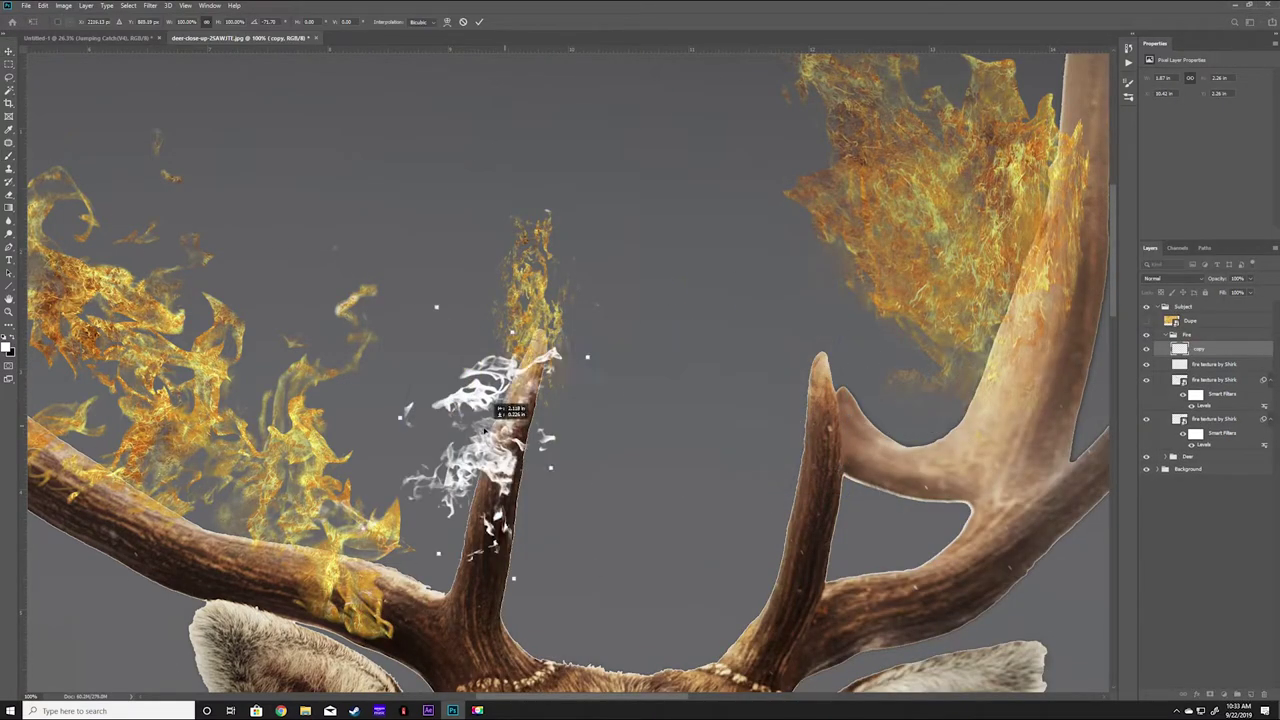
# Step: Scale the Dupe copy fire layer down
pyautogui.click(1193, 322)
pyautogui.hotkey('ctrl', 't')
pyautogui.hotkey('ctrl', '0')
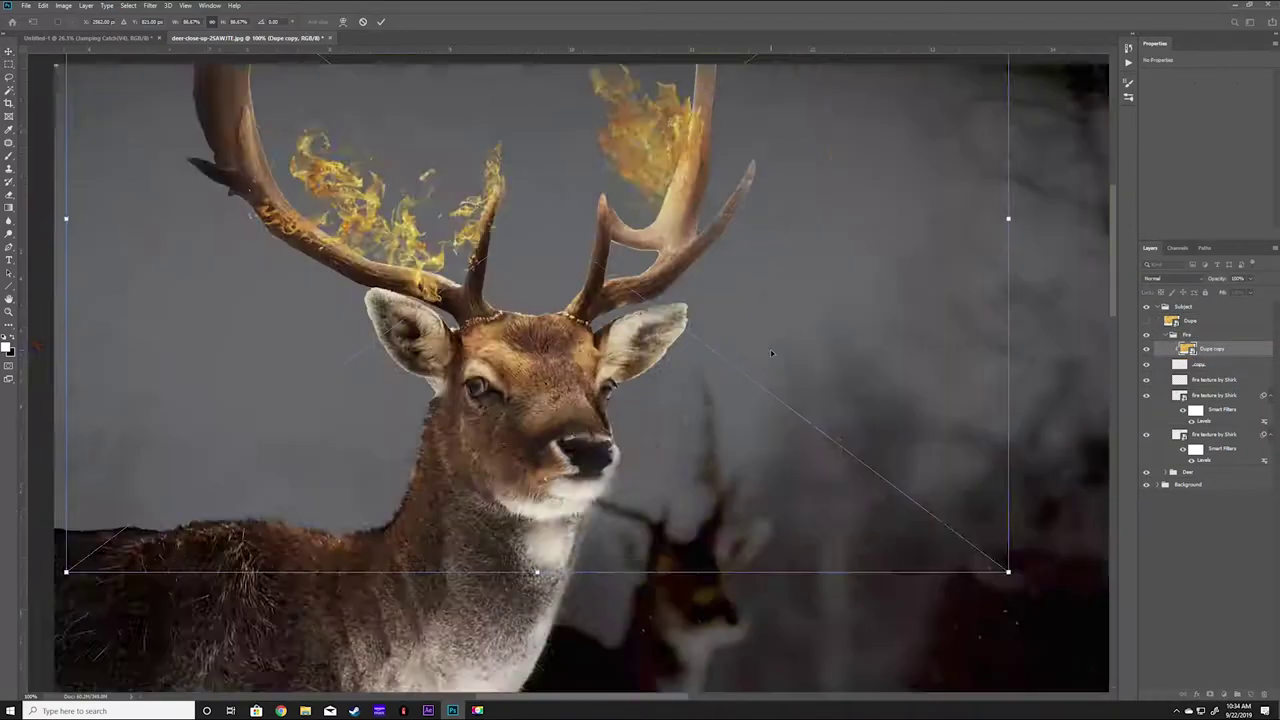
pyautogui.moveTo(1011, 214); pyautogui.dragTo(482, 281)
pyautogui.scroll(4, 527, 238)
pyautogui.scroll(1, 527, 238)
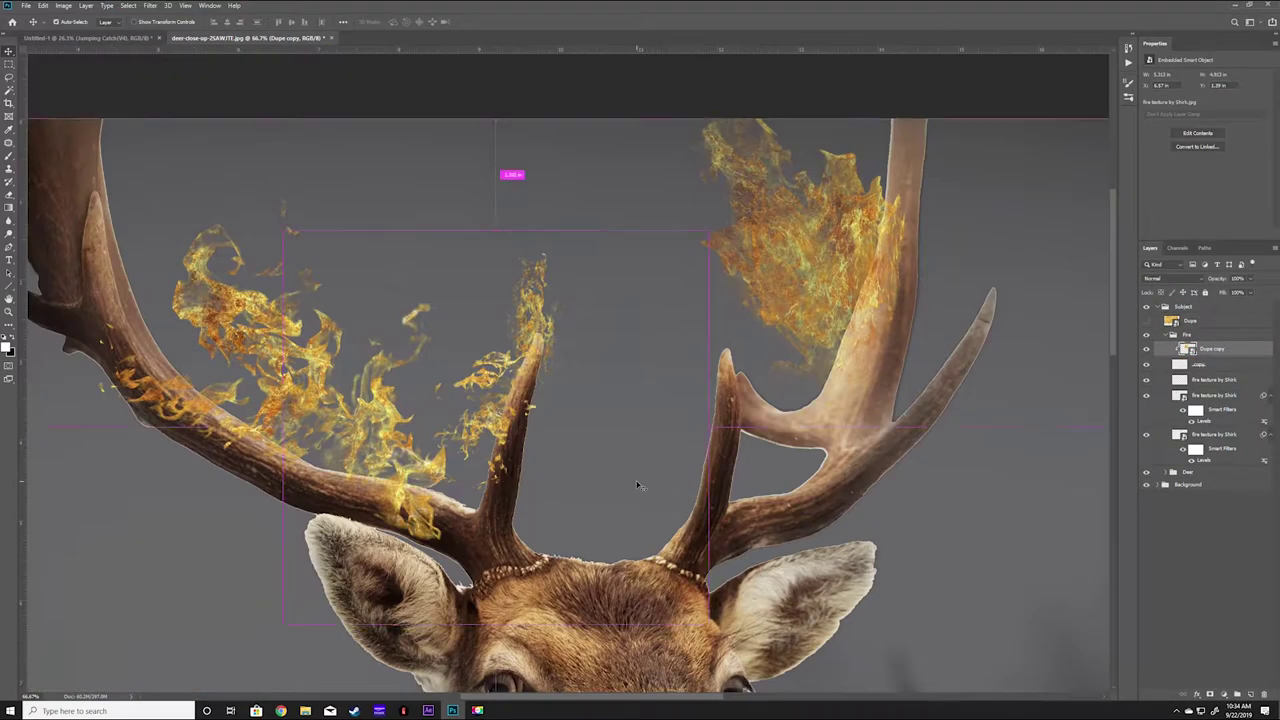
pyautogui.press('Return')
# Step: Add an empty layer, then duplicate the fire layer and flip and rotate the copy
pyautogui.click(1245, 693)
pyautogui.press('b')
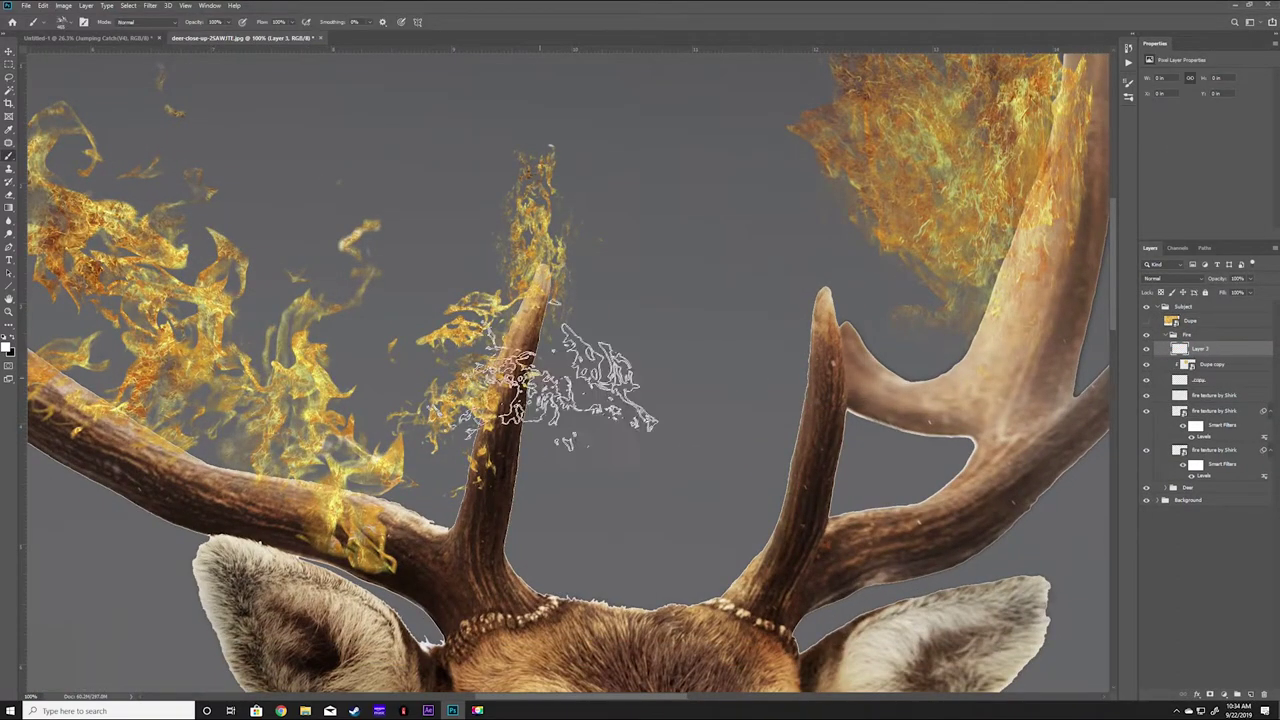
pyautogui.hotkey('ctrl', 'j')
pyautogui.hotkey('ctrl', 't')
pyautogui.rightClick(508, 330)
pyautogui.click(530, 371)
pyautogui.moveTo(600, 330)
pyautogui.mouseDown()
pyautogui.moveTo(666, 341)
pyautogui.moveTo(586, 343)
pyautogui.mouseUp()
pyautogui.rightClick(571, 349)
pyautogui.click(600, 470)
pyautogui.press('Return')
# Step: Duplicate the fire again, position it on the inner tine, and give it a layer mask
pyautogui.hotkey('ctrl', 'j')
pyautogui.hotkey('ctrl', 't')
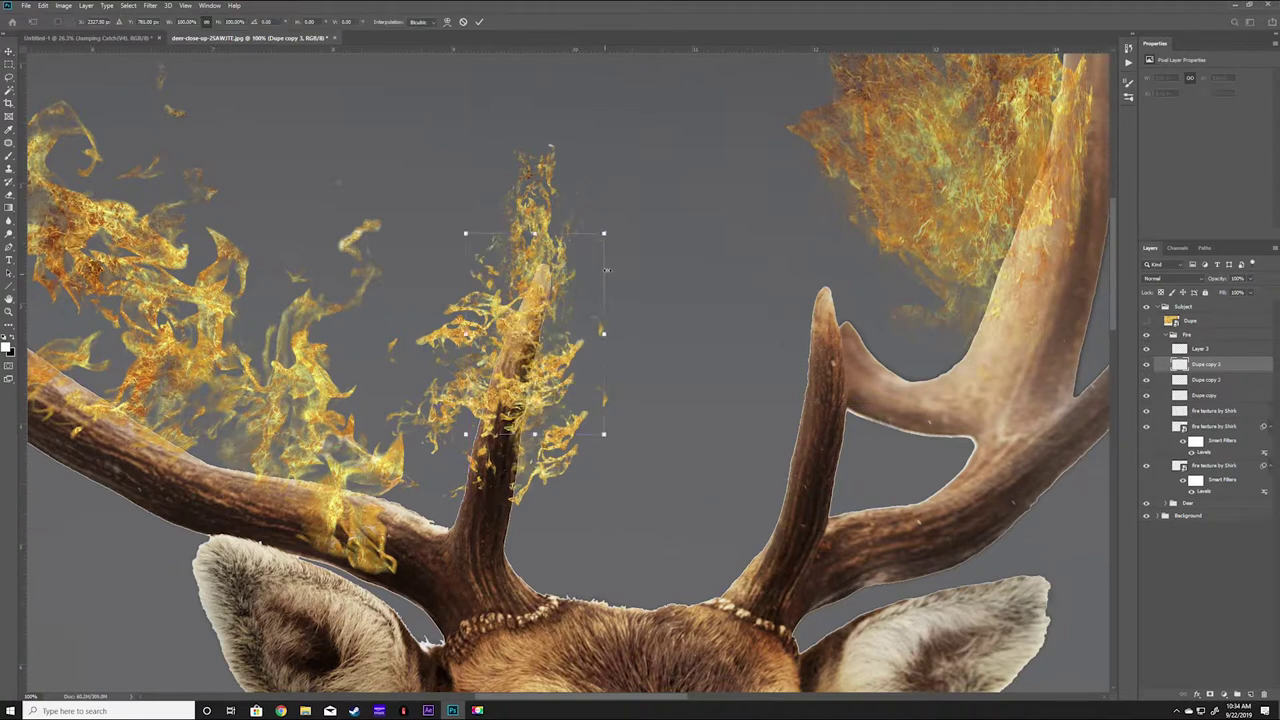
pyautogui.moveTo(600, 300); pyautogui.dragTo(600, 330)
pyautogui.press('Return')
pyautogui.click(1230, 693)
pyautogui.press('b')
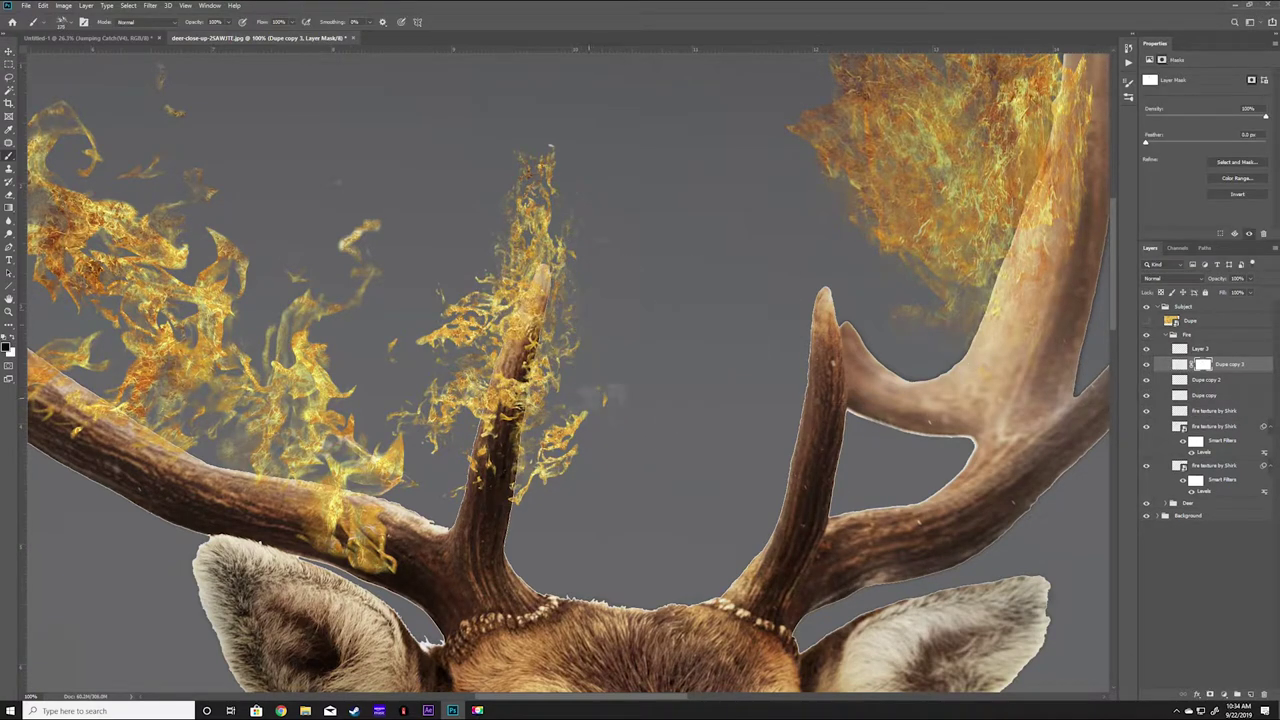
pyautogui.press('v')
pyautogui.hotkey('ctrl', '0')
pyautogui.scroll(3, 513, 428)
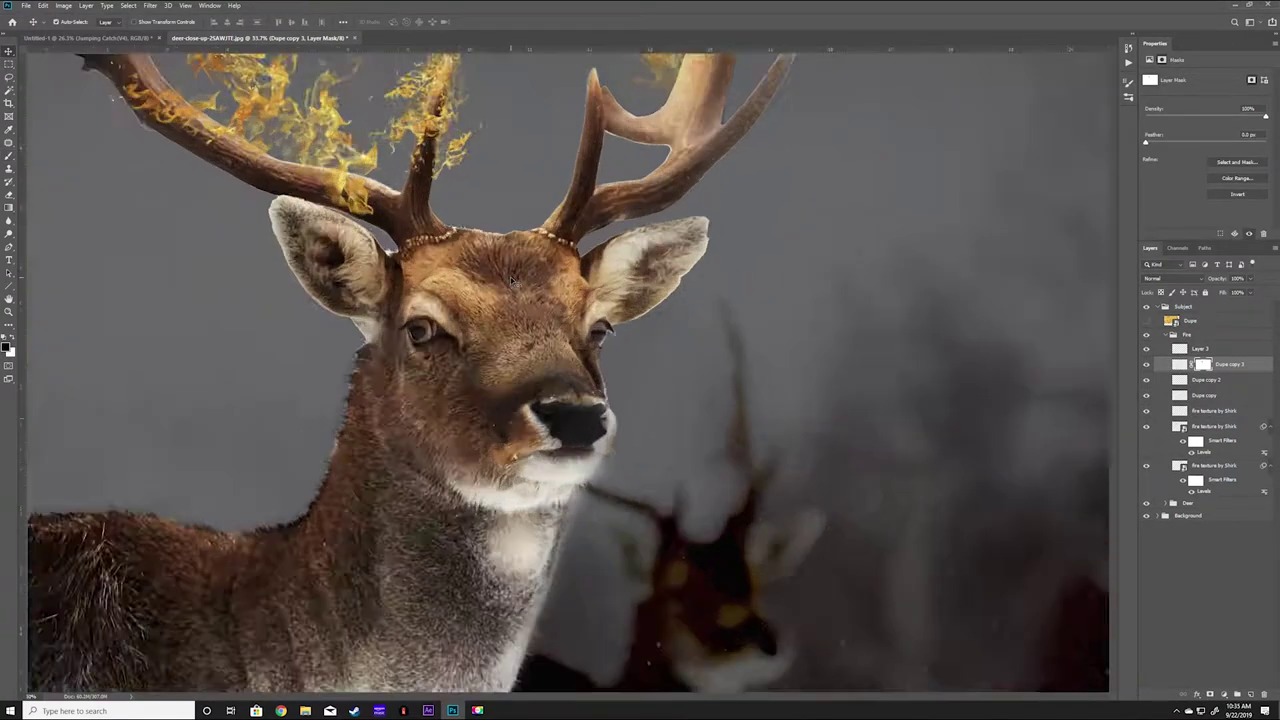
pyautogui.scroll(-3, 750, 348)
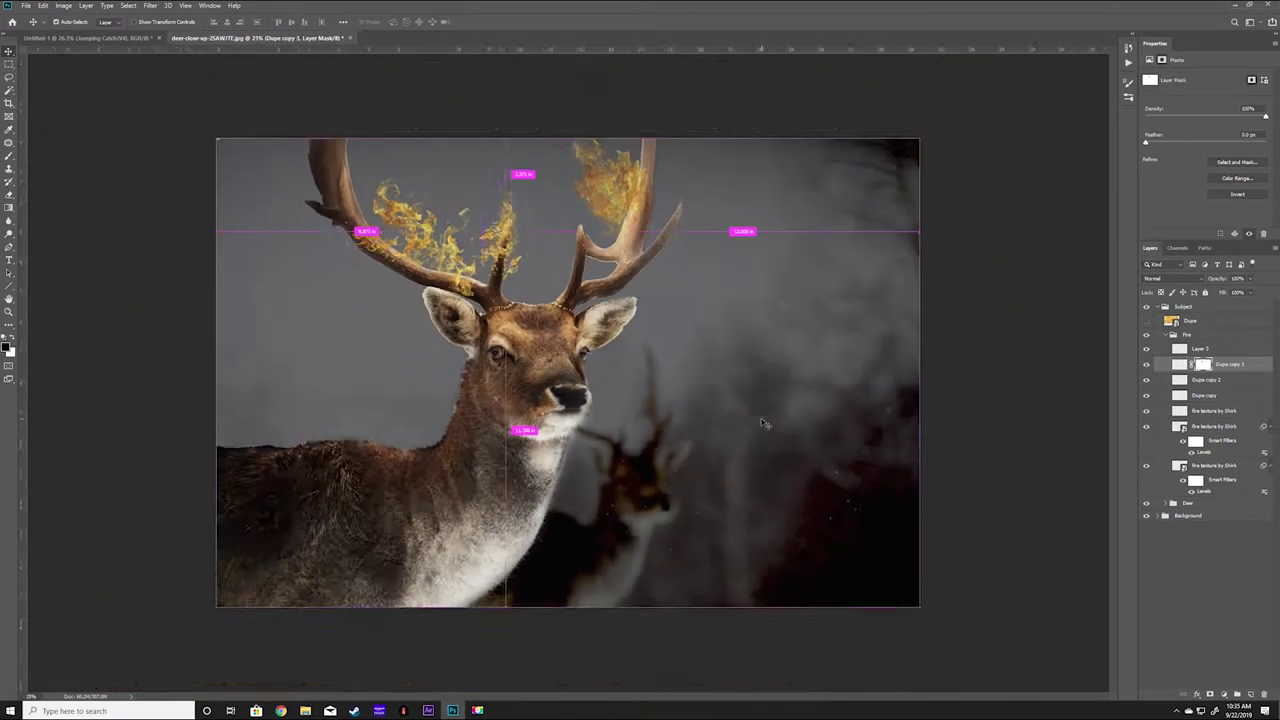
pyautogui.scroll(3, 435, 100)
# Step: Stamp a smoke shape over the inner tine on a new layer, then delete the grey smoke layer
pyautogui.press('b')
pyautogui.click(1250, 694)
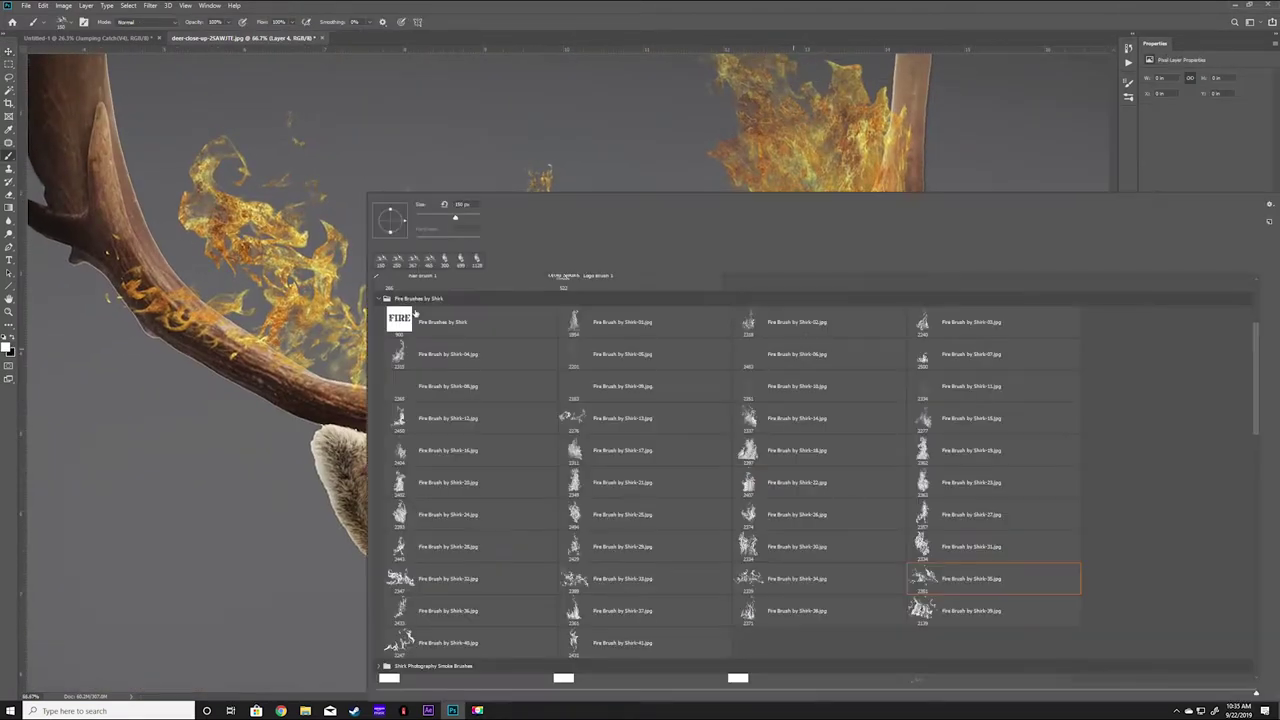
pyautogui.click(522, 310)
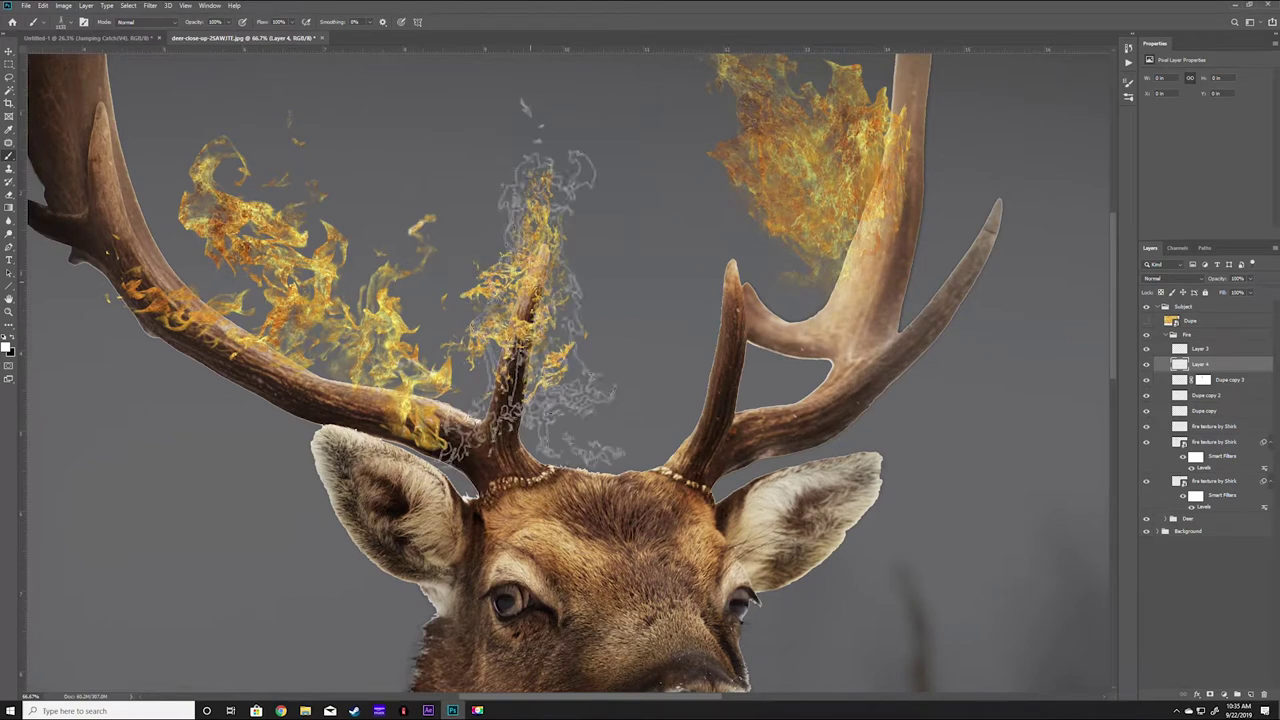
pyautogui.hotkey('ctrl', 't')
pyautogui.moveTo(549, 199); pyautogui.dragTo(558, 200)
pyautogui.press('Return')
pyautogui.press('v')
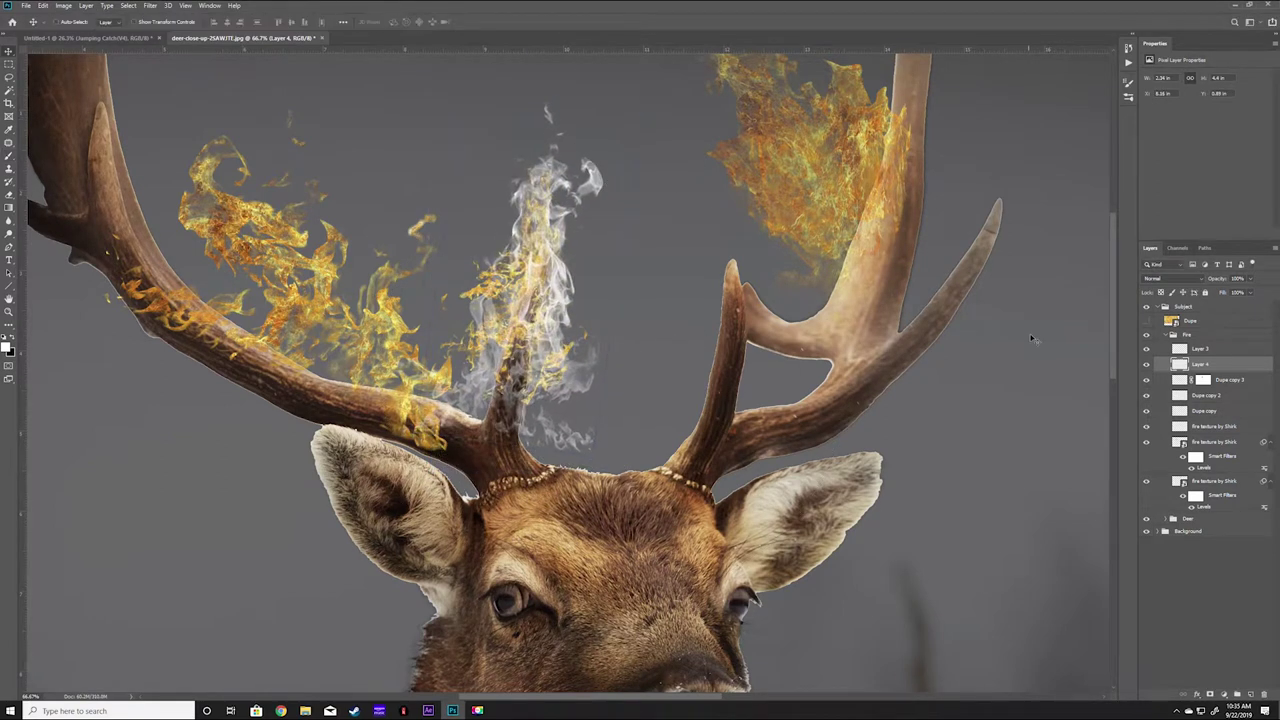
pyautogui.keyDown('alt'); pyautogui.moveTo(1190, 320); pyautogui.dragTo(1208, 365); pyautogui.keyUp('alt')
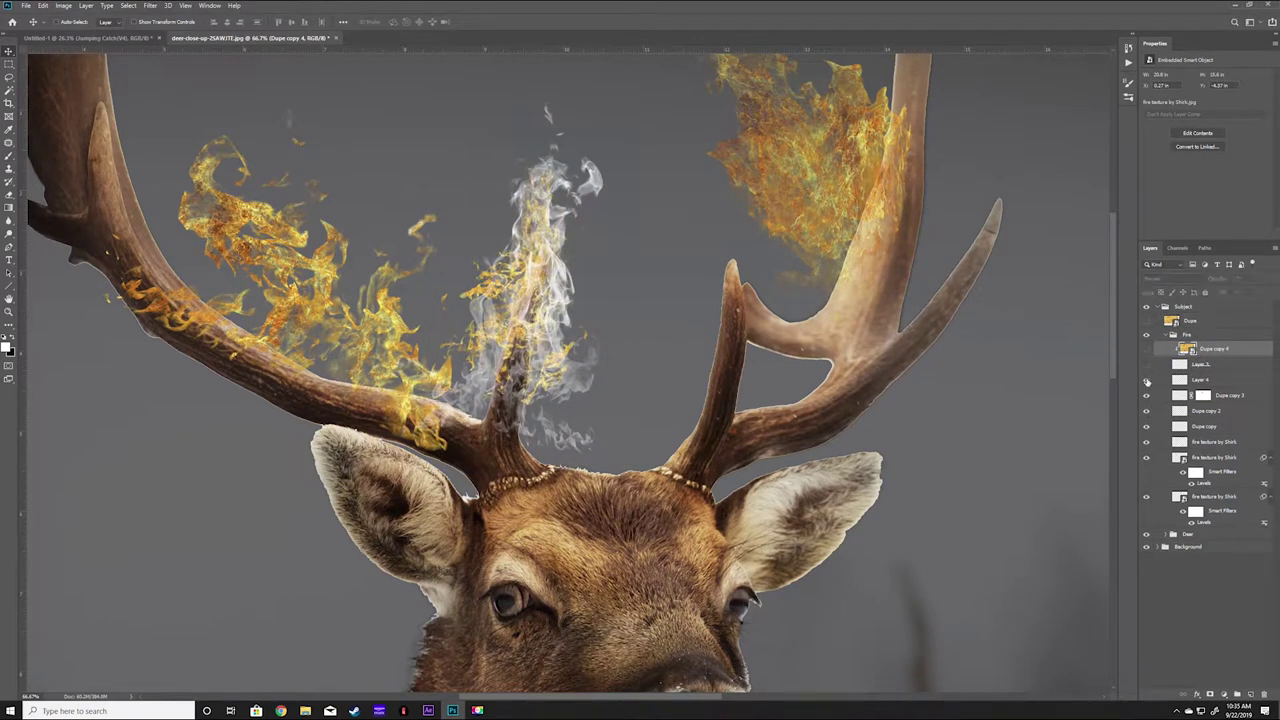
pyautogui.click(1190, 349)
pyautogui.press('Delete')
# Step: Transform the Dupe copy 4 fire layer and apply a Levels adjustment to it
pyautogui.click(1186, 352)
pyautogui.hotkey('ctrl', 't')
pyautogui.hotkey('ctrl', '0')
pyautogui.press('Return')
pyautogui.scroll(4, 540, 200)
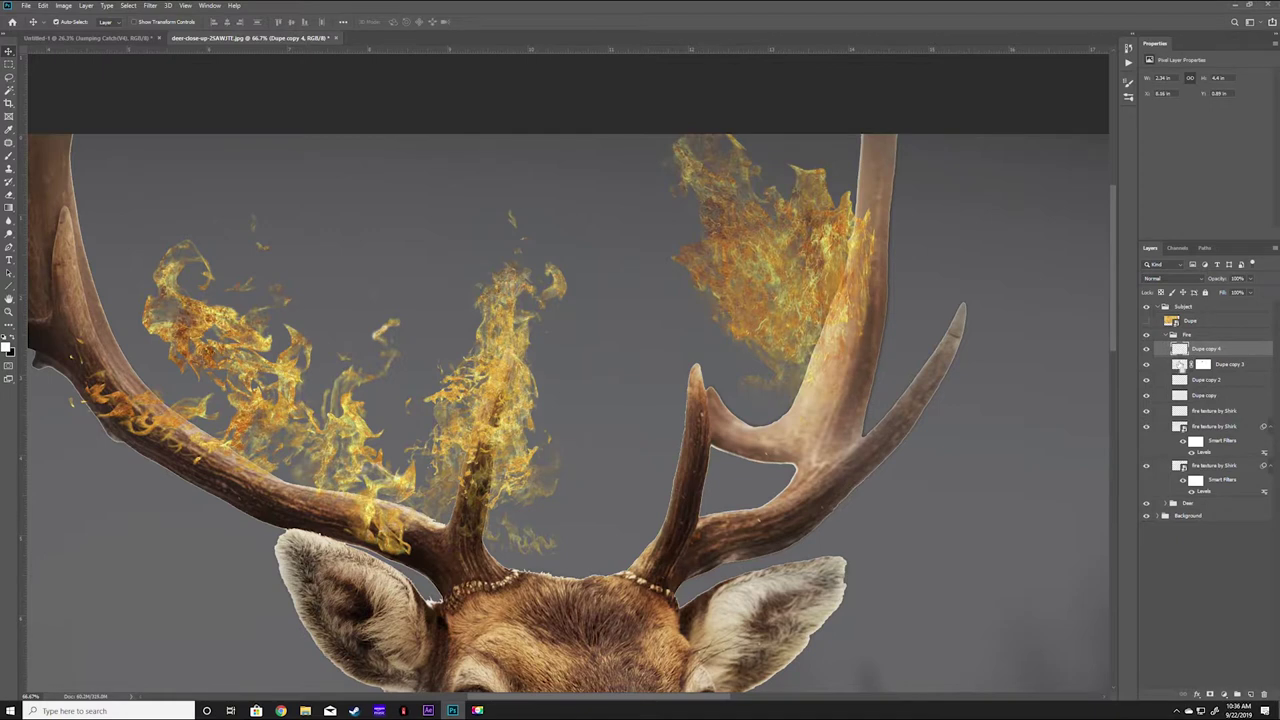
pyautogui.hotkey('ctrl', 'l')
pyautogui.press('Return')
# Step: Add a layer mask to Dupe copy 4 for painting
pyautogui.click(1212, 348)
pyautogui.click(1223, 694)
pyautogui.press('b')
pyautogui.press('v')
pyautogui.press('b')
pyautogui.scroll(-2, 678, 425)
pyautogui.scroll(-2, 678, 420)
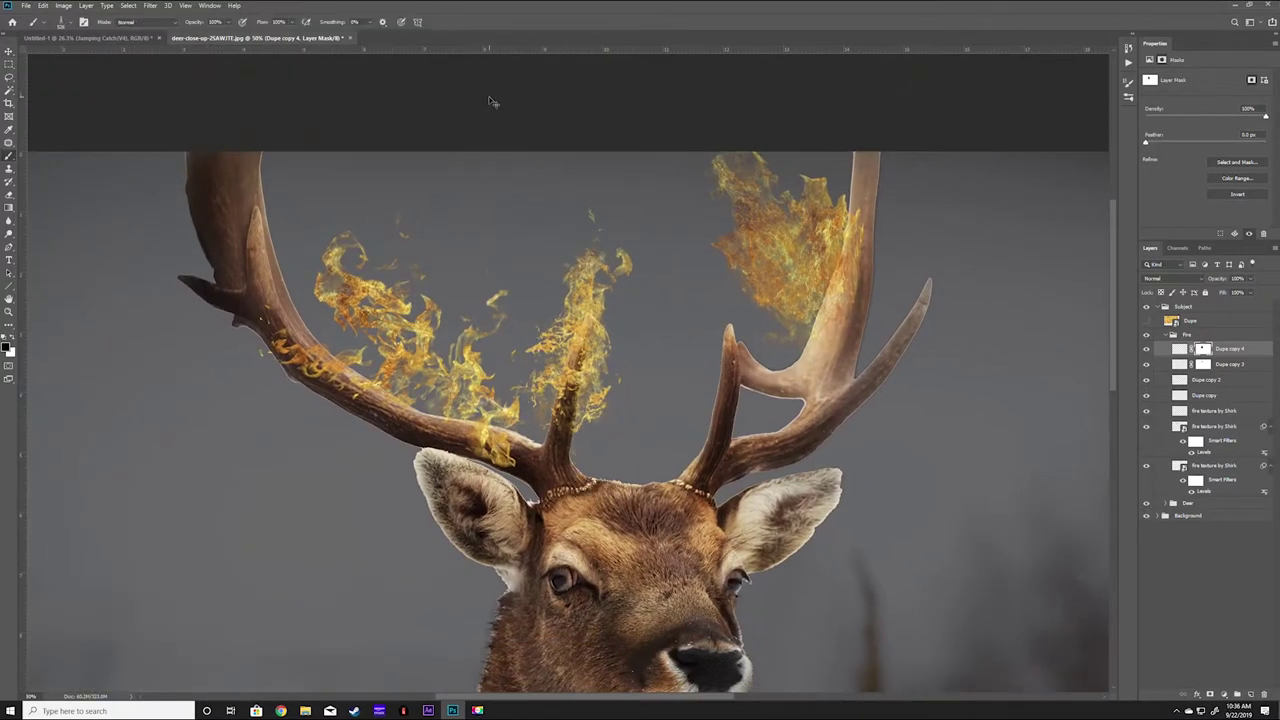
# Step: Choose a smoke brush from the presets and select the Fire group
pyautogui.rightClick(365, 312)
pyautogui.scroll(1, 900, 470)
pyautogui.click(381, 325)
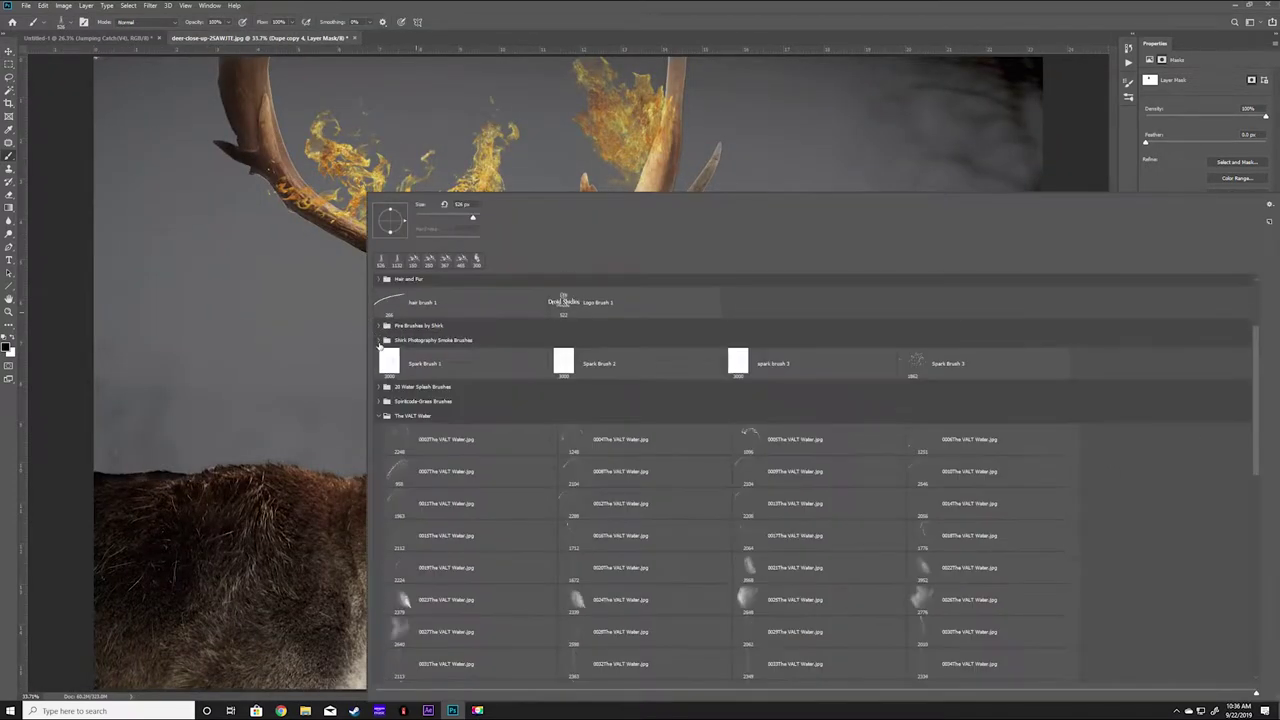
pyautogui.doubleClick(911, 457)
pyautogui.click(1180, 334)
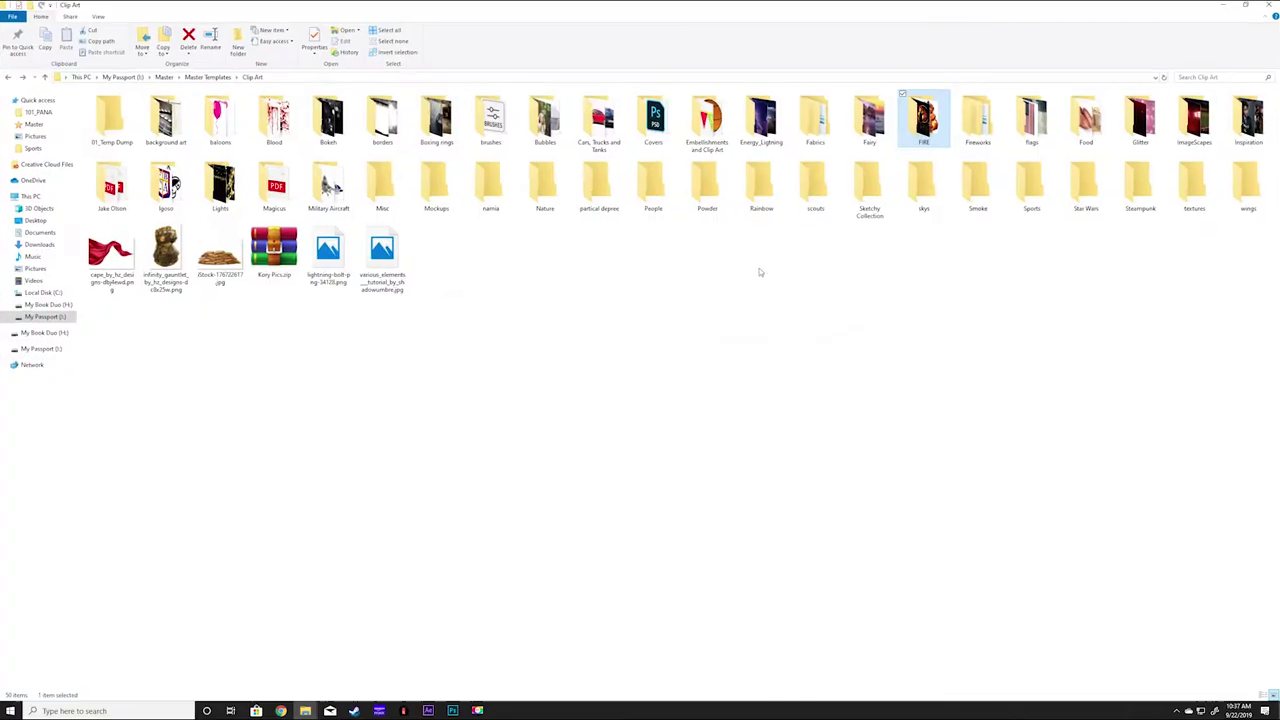
# Step: Place a billowing smoke image from the clip art over the antlers in Multiply mode
pyautogui.write('smoke')
pyautogui.press('Return')
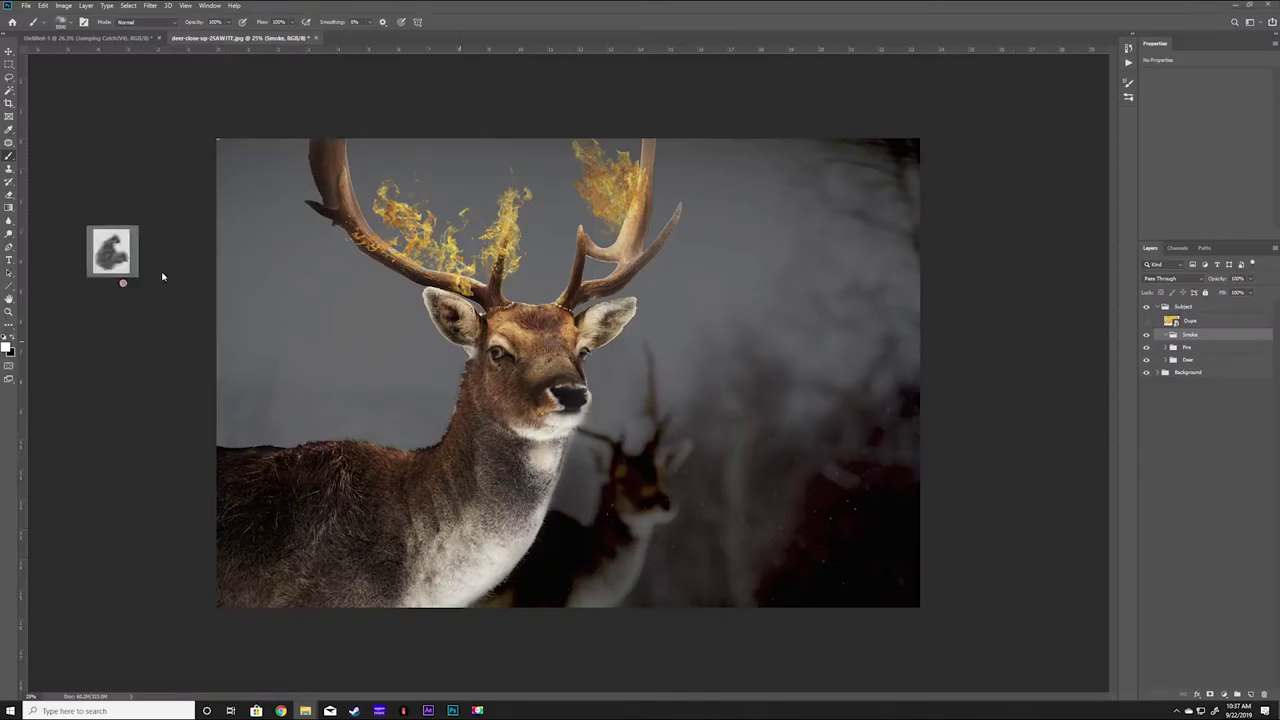
pyautogui.moveTo(162, 276); pyautogui.dragTo(568, 372)
pyautogui.click(1160, 278)
pyautogui.click(1165, 318)
pyautogui.moveTo(637, 336); pyautogui.dragTo(532, 181)
pyautogui.press('Return')
# Step: Move the smoke layer below the Deer group and resize it
pyautogui.moveTo(1215, 336); pyautogui.dragTo(1205, 380)
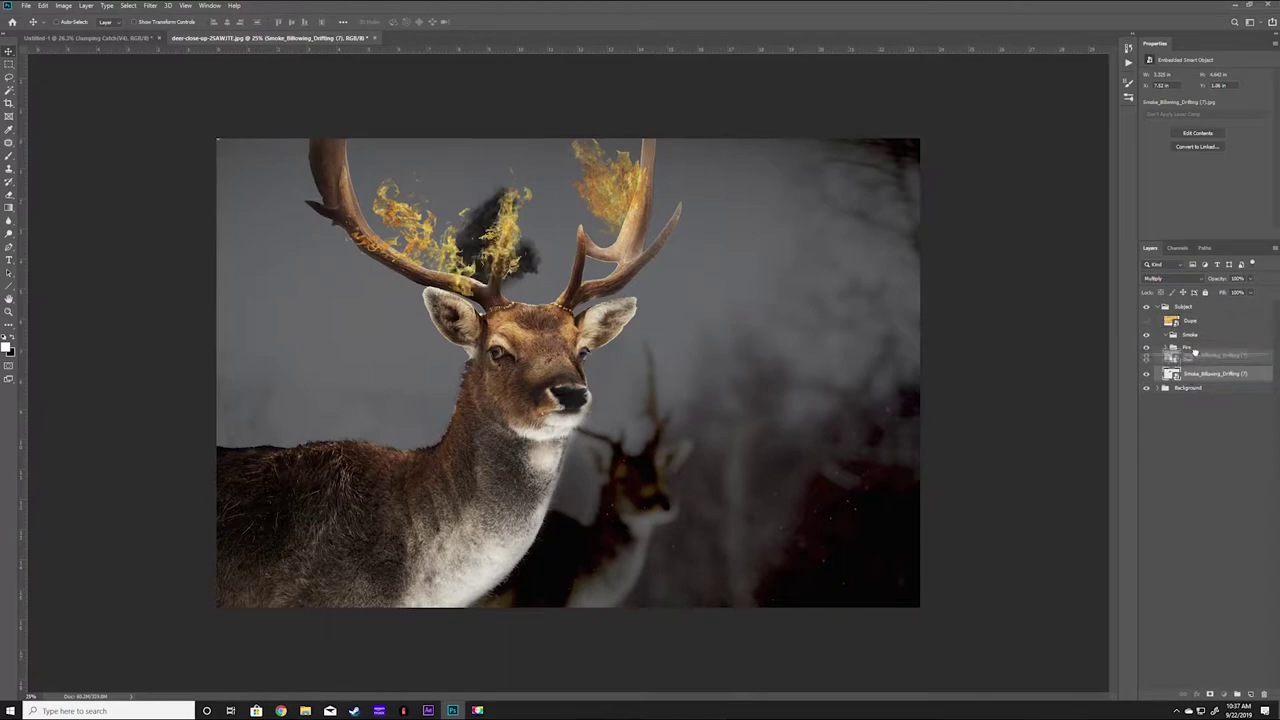
pyautogui.hotkey('ctrl', 't')
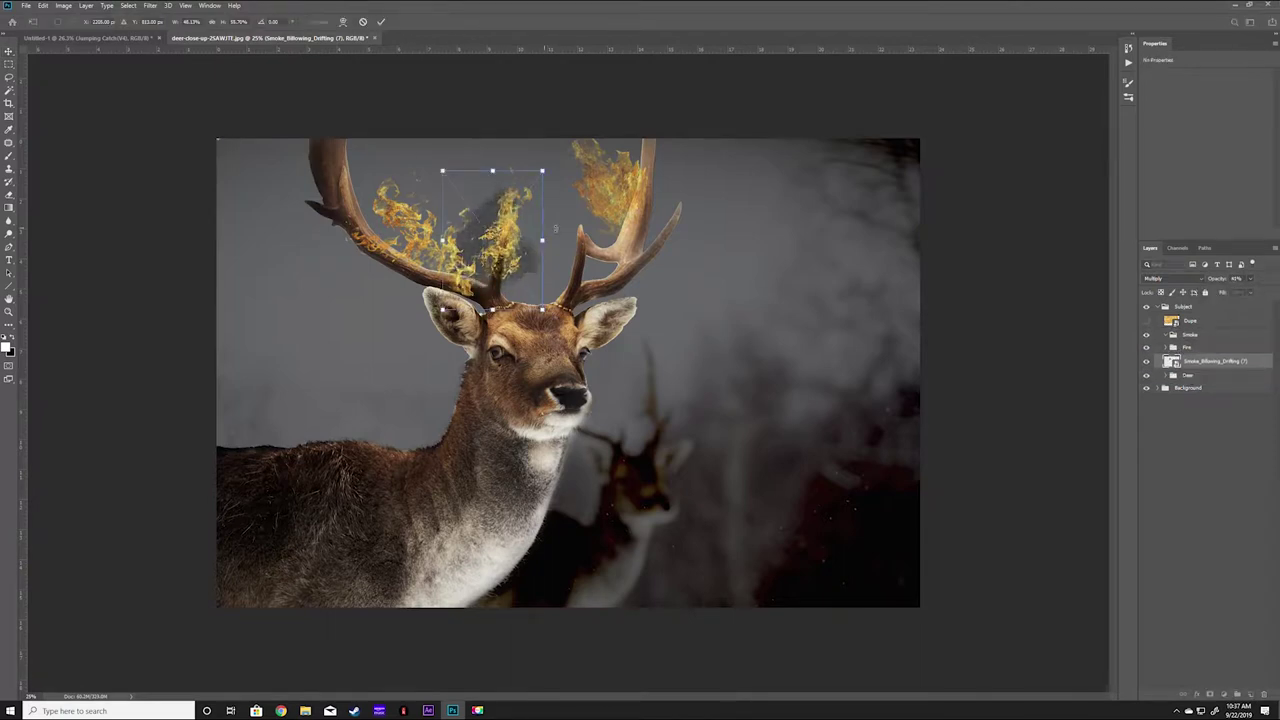
pyautogui.press('Return')
# Step: Add a new empty painting layer inside the Fire group and bring up the brush presets
pyautogui.scroll(3, 500, 260)
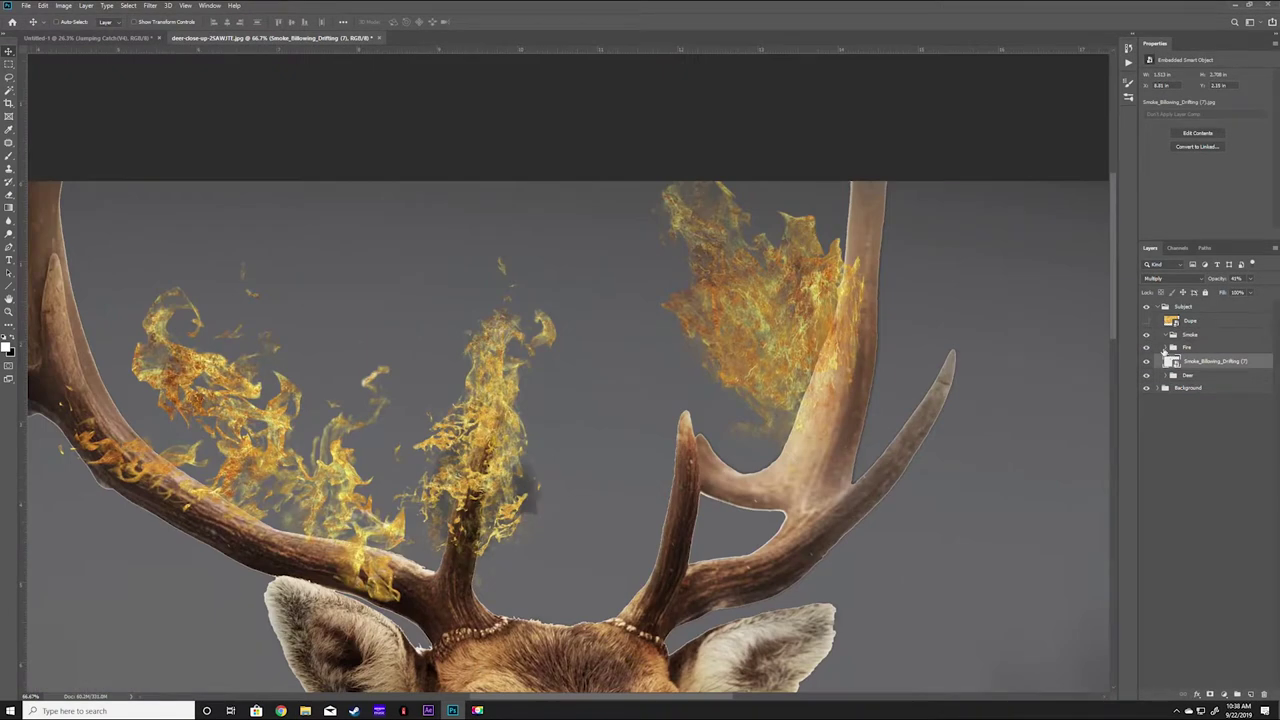
pyautogui.click(1166, 346)
pyautogui.hotkey('ctrl', 'shift', 'alt', 'n')
pyautogui.press('b')
pyautogui.rightClick(372, 197)
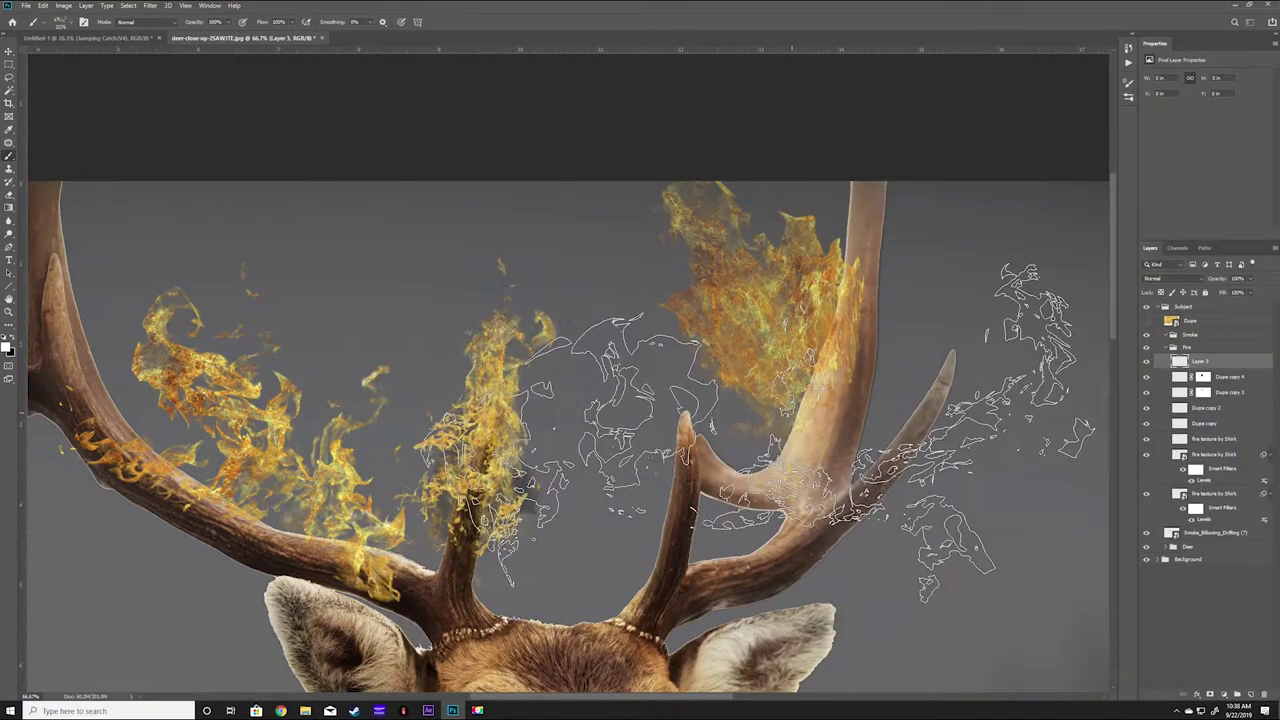
# Step: Scale, move and rotate the white fire stamp onto the right antler
pyautogui.hotkey('ctrl', 't')
pyautogui.hotkey('ctrl', '-')
pyautogui.moveTo(1023, 551); pyautogui.dragTo(857, 500)
pyautogui.moveTo(660, 440); pyautogui.dragTo(780, 330)
pyautogui.moveTo(900, 180); pyautogui.dragTo(817, 252)
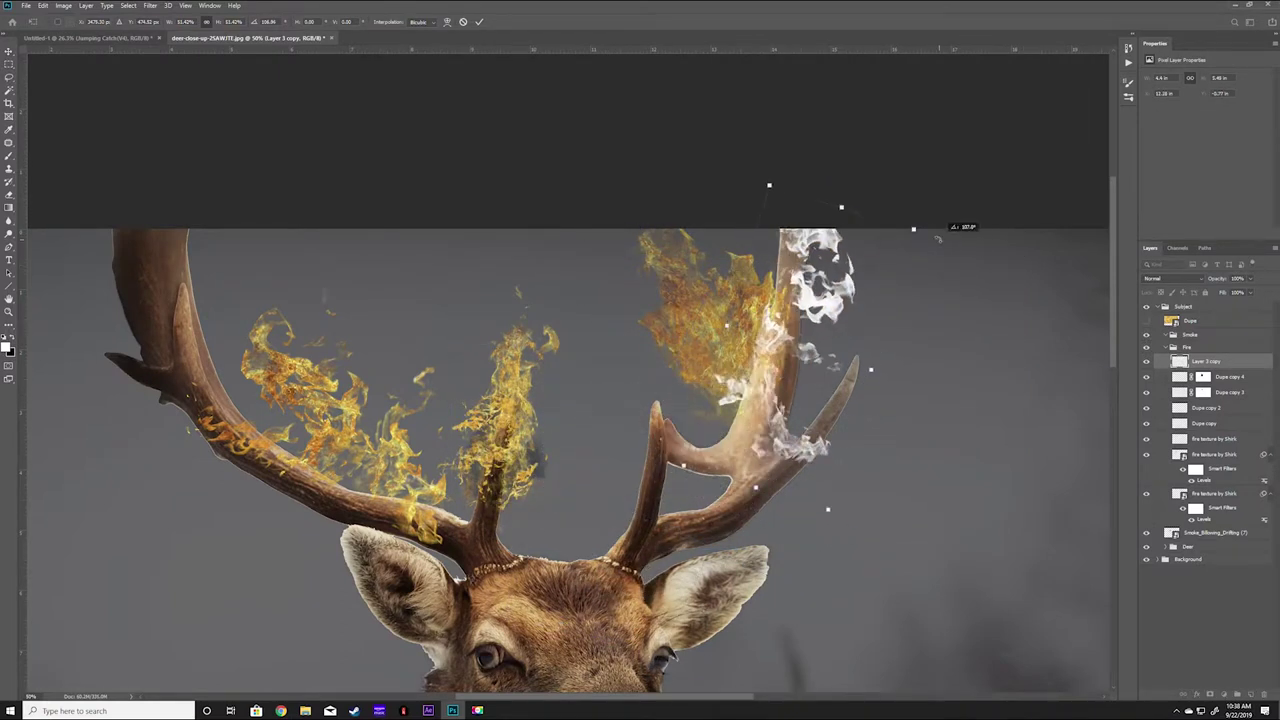
pyautogui.press('Return')
# Step: Clip a fire texture copy over the stamp, merge it and apply Levels
pyautogui.moveTo(1190, 320); pyautogui.dragTo(1200, 358)
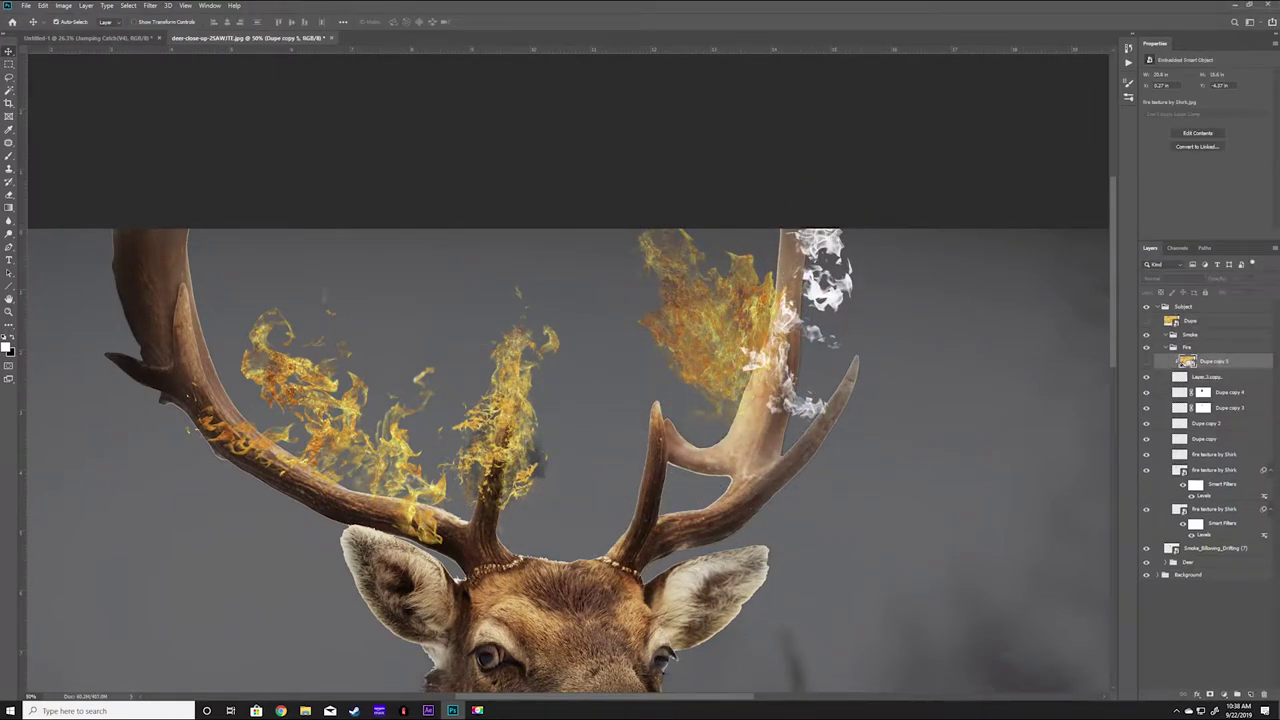
pyautogui.click(1146, 376)
pyautogui.hotkey('ctrl', 'e')
pyautogui.hotkey('ctrl', 'l')
pyautogui.press('Escape')
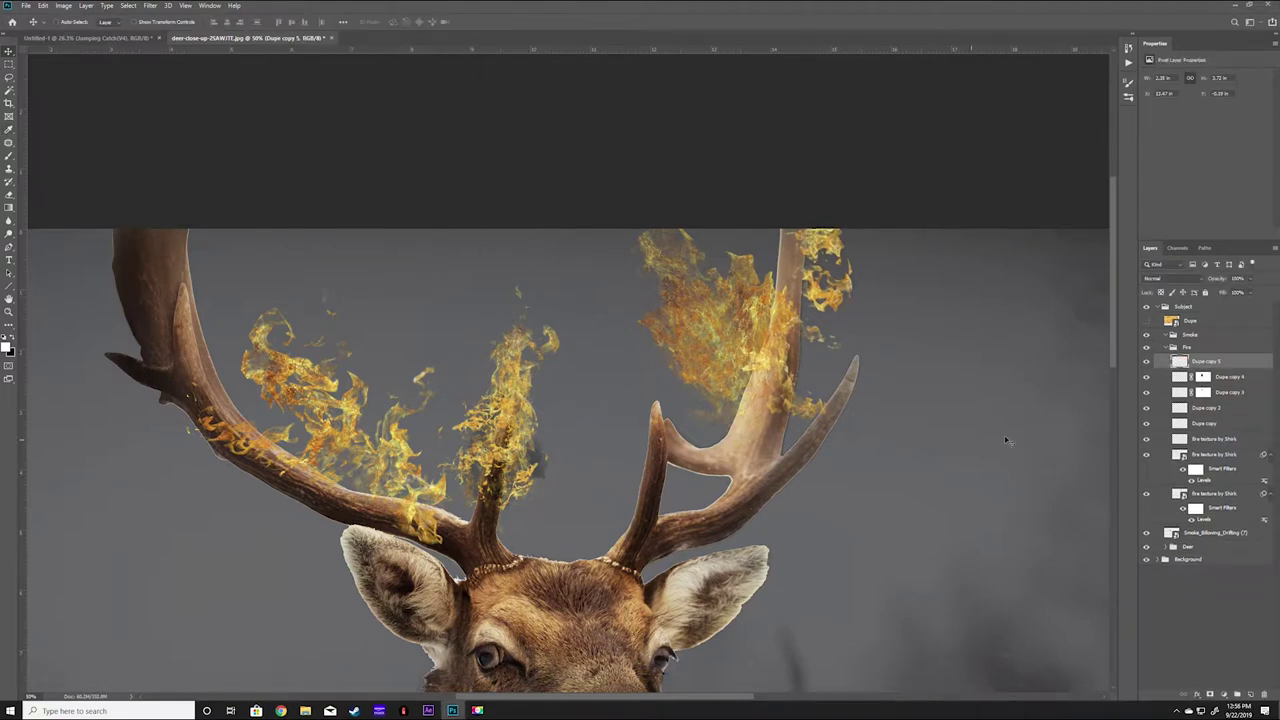
pyautogui.click(1146, 362)
pyautogui.click(1146, 362)
# Step: Stamp another flame with a fire brush on a new layer and merge it into a fire layer
pyautogui.click(1204, 535)
pyautogui.hotkey('ctrl', '0')
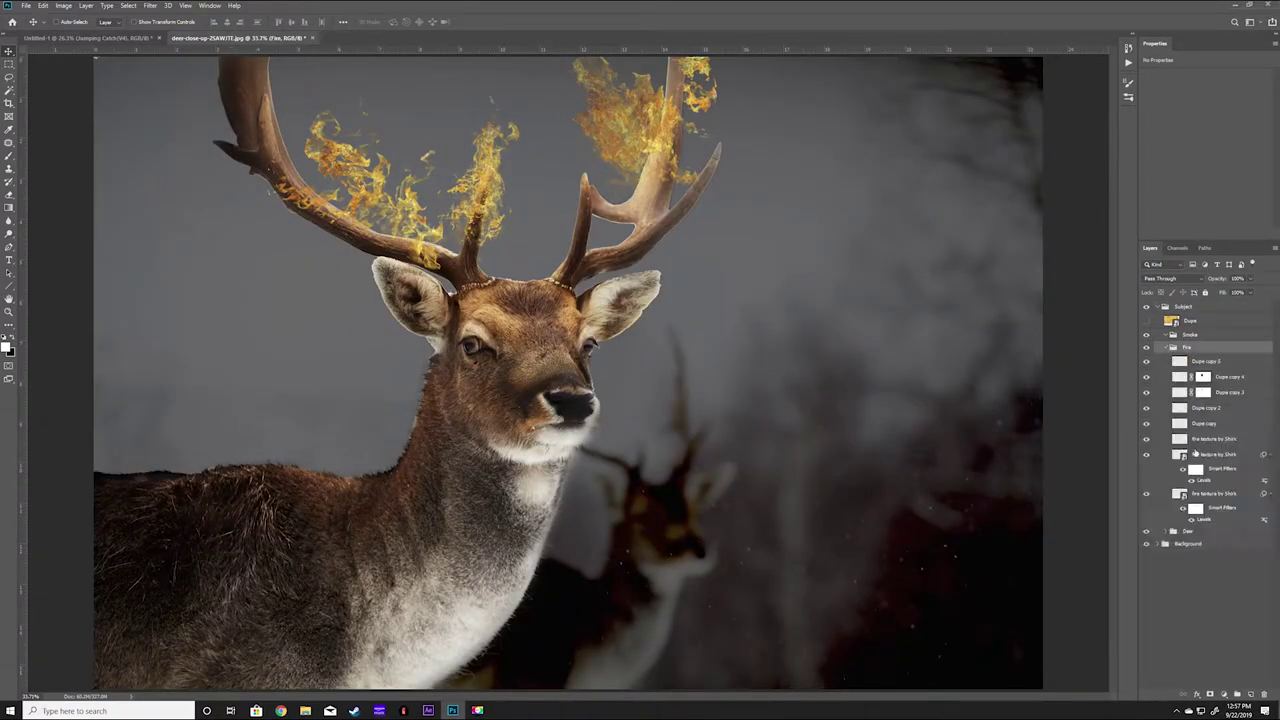
pyautogui.click(1250, 695)
pyautogui.press('b')
pyautogui.rightClick(930, 380)
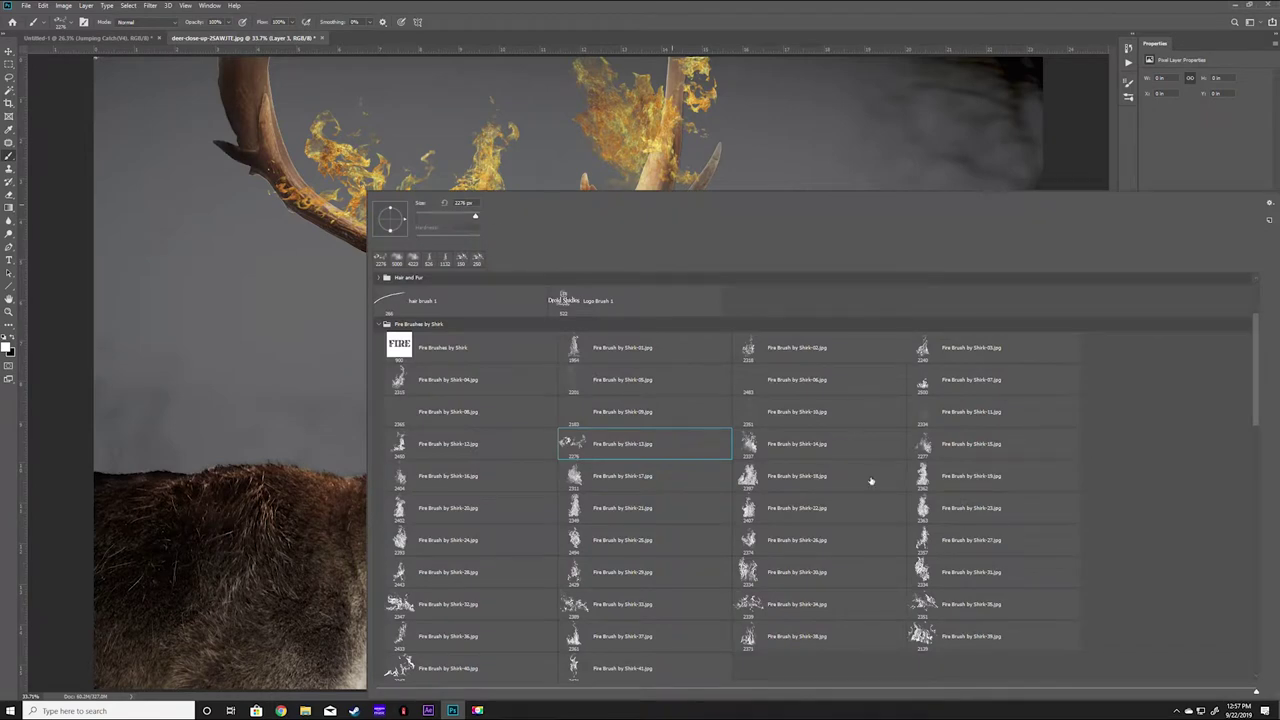
pyautogui.doubleClick(979, 543)
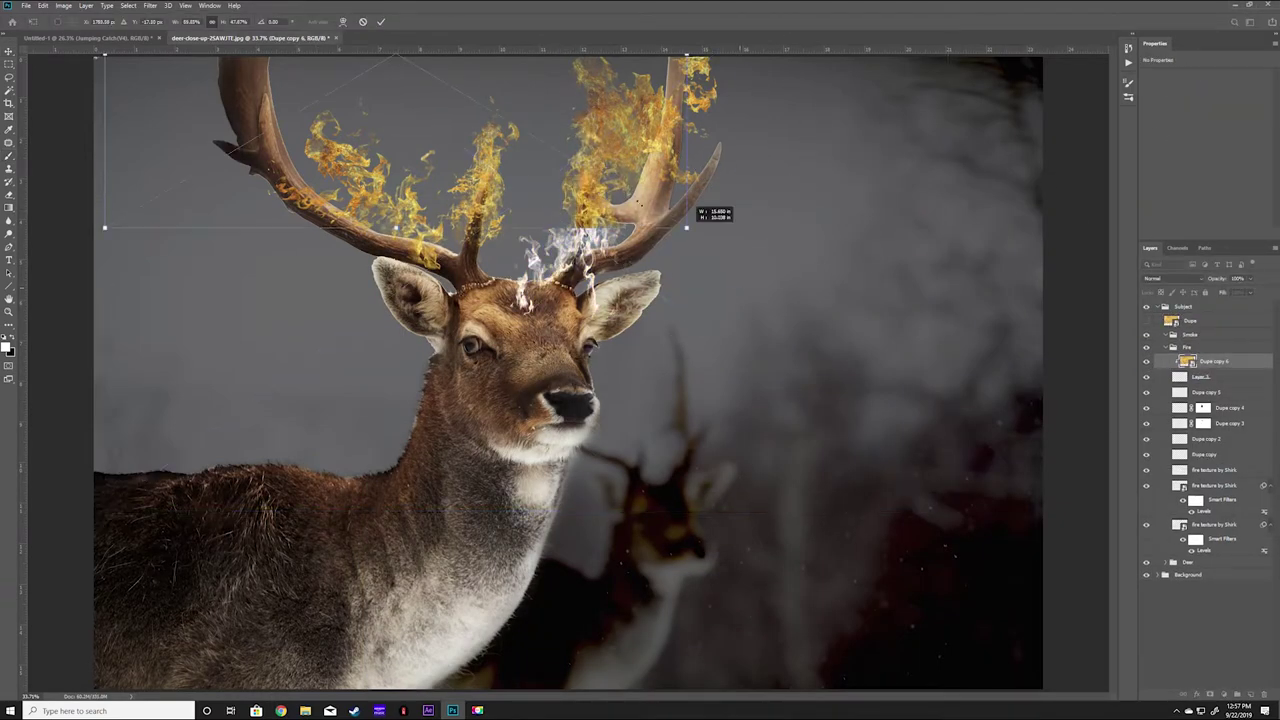
pyautogui.hotkey('ctrl', 'e')
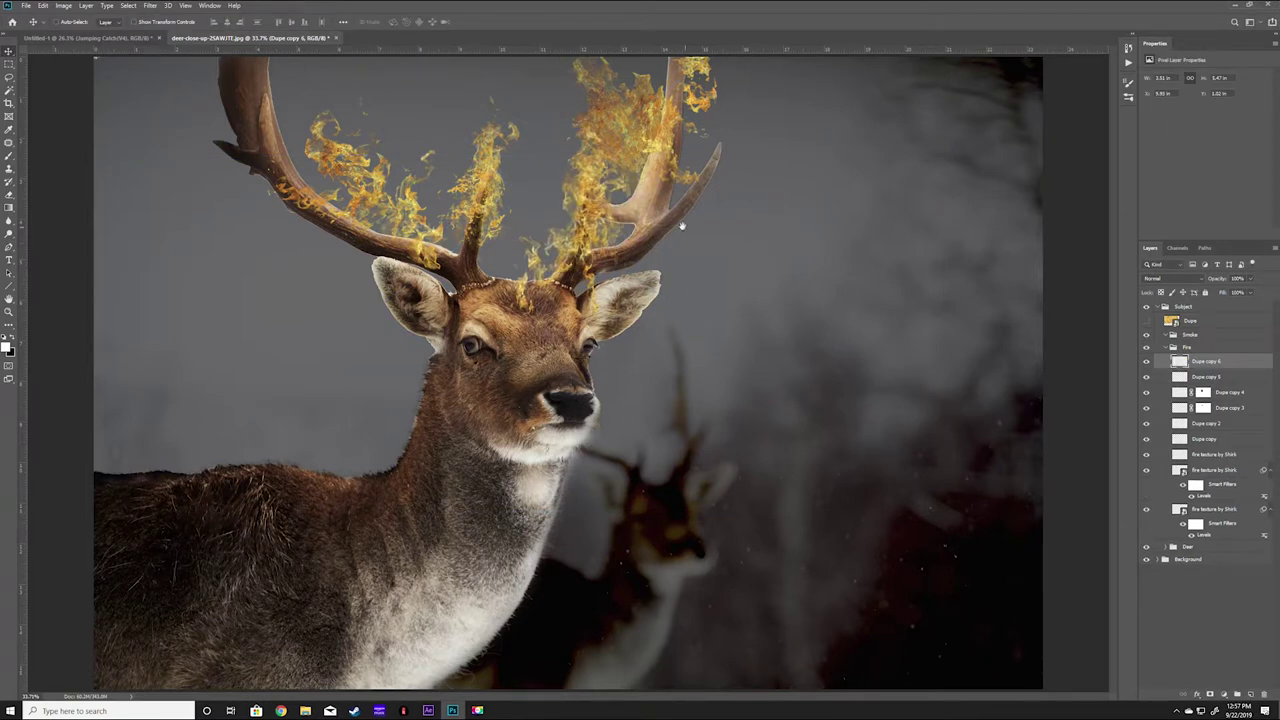
# Step: Mask Dupe copy 6 so the lower flame blends in, then load the deer's outline as a selection
pyautogui.click(1210, 694)
pyautogui.press('b')
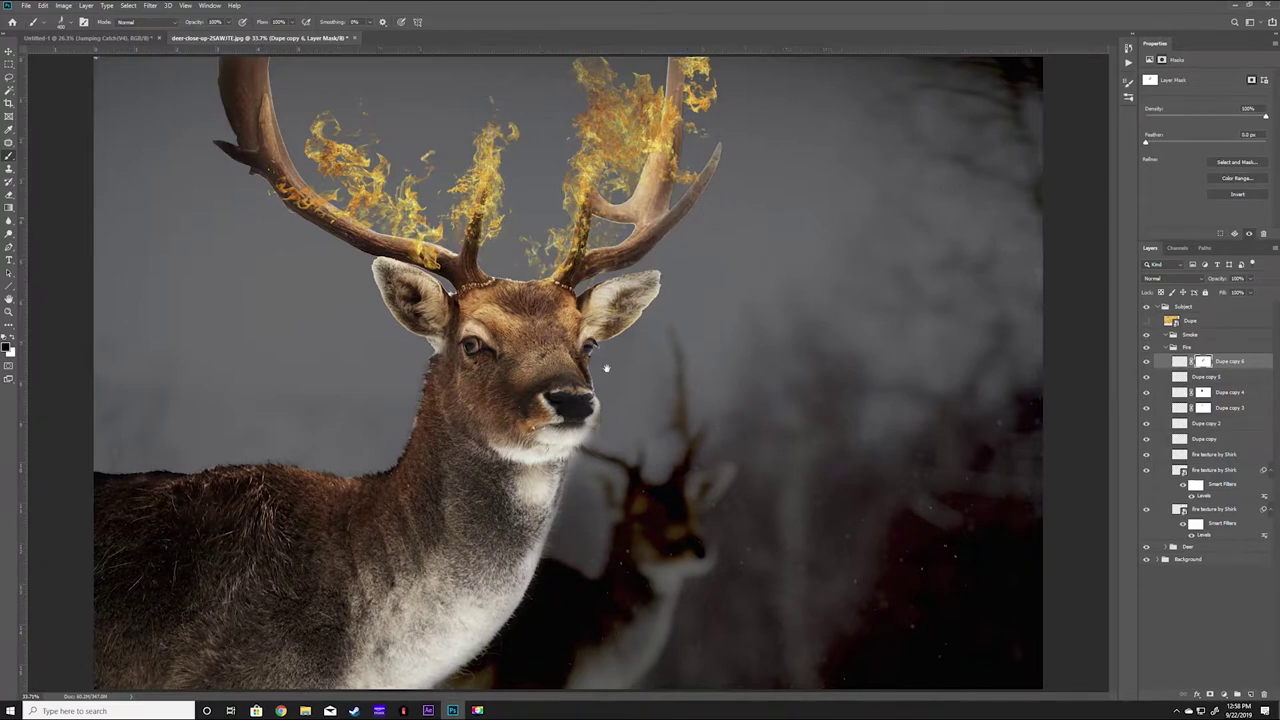
pyautogui.press('v')
pyautogui.scroll(-1, 606, 369)
pyautogui.scroll(3, 720, 457)
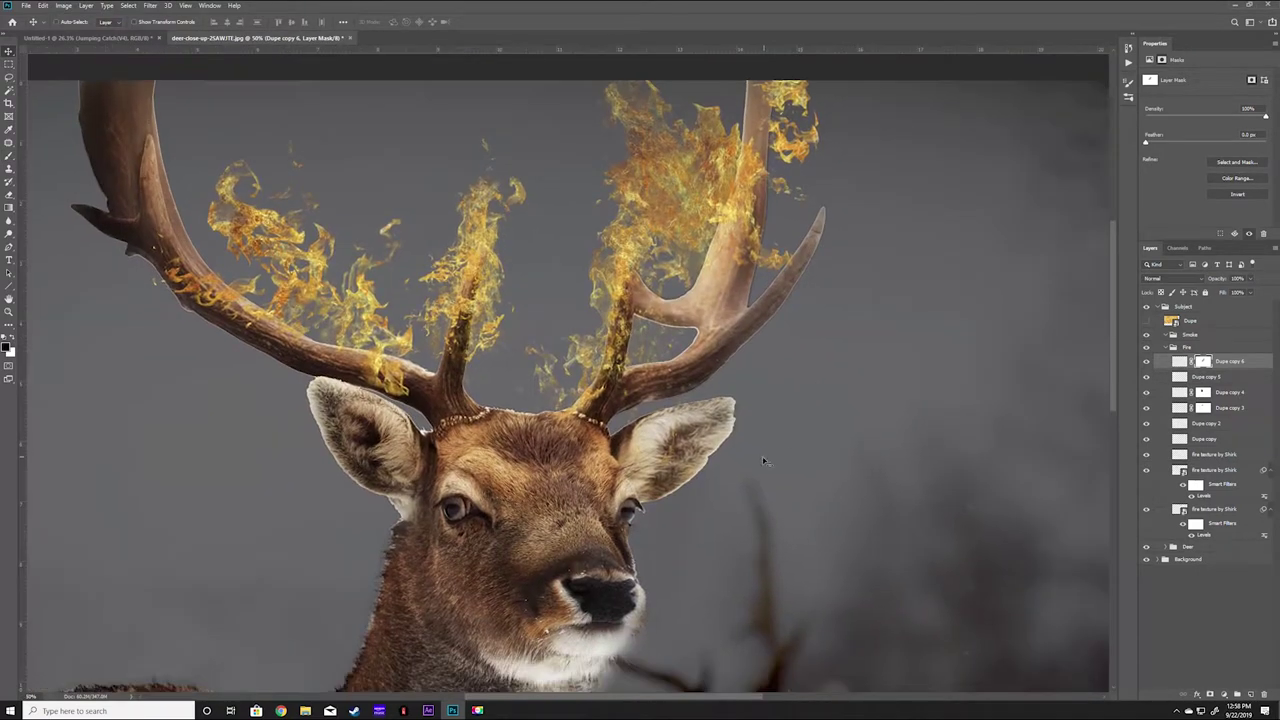
pyautogui.click(1172, 548)
pyautogui.keyDown('ctrl'); pyautogui.click(1180, 608); pyautogui.keyUp('ctrl')
# Step: Refine the deer in Select and Mask, outputting a new layer with layer mask
pyautogui.click(1203, 608)
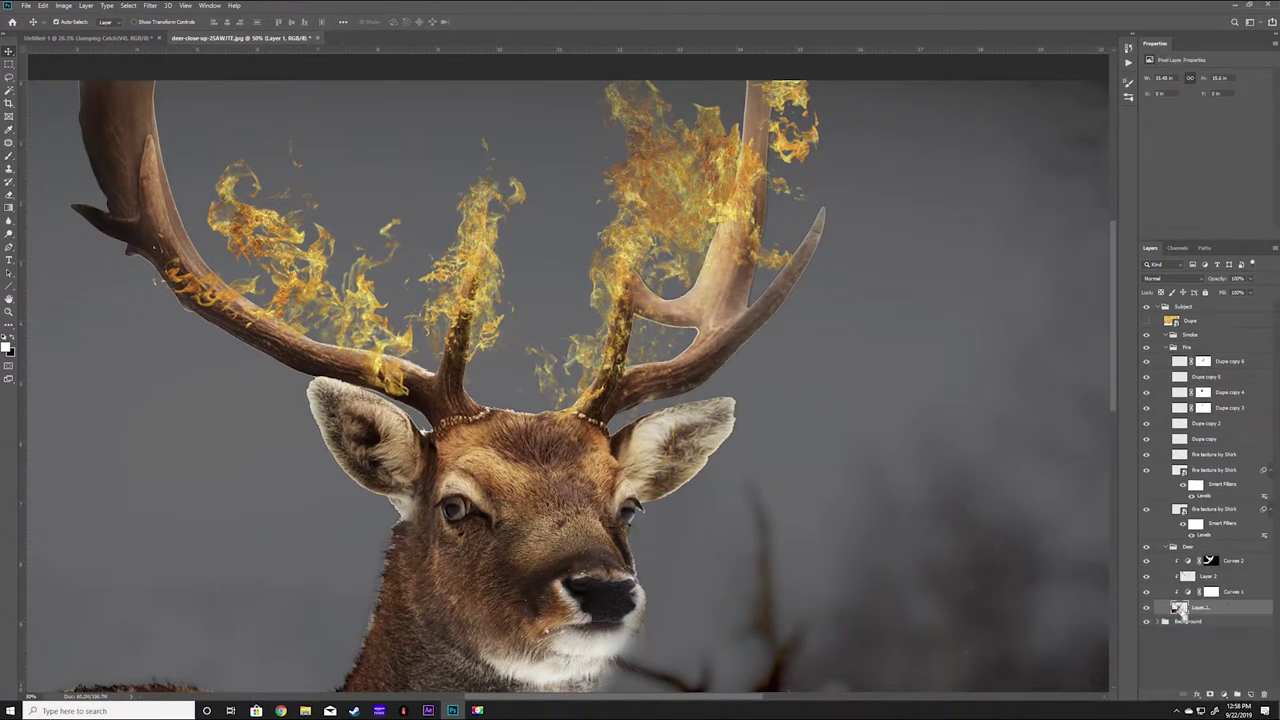
pyautogui.hotkey('alt', 'ctrl', 'r')
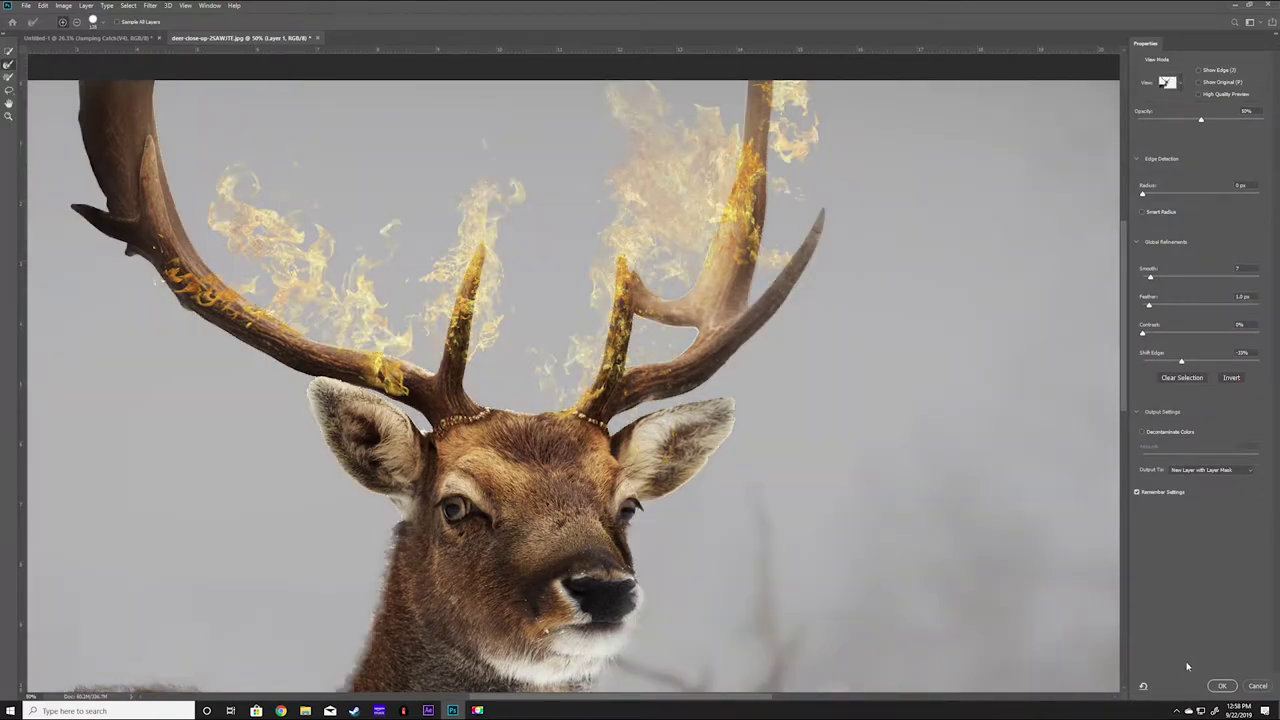
pyautogui.click(1221, 686)
# Step: Paint darker fur back along the deer's neck with a soft round brush at 30% opacity
pyautogui.hotkey('ctrl', '-')
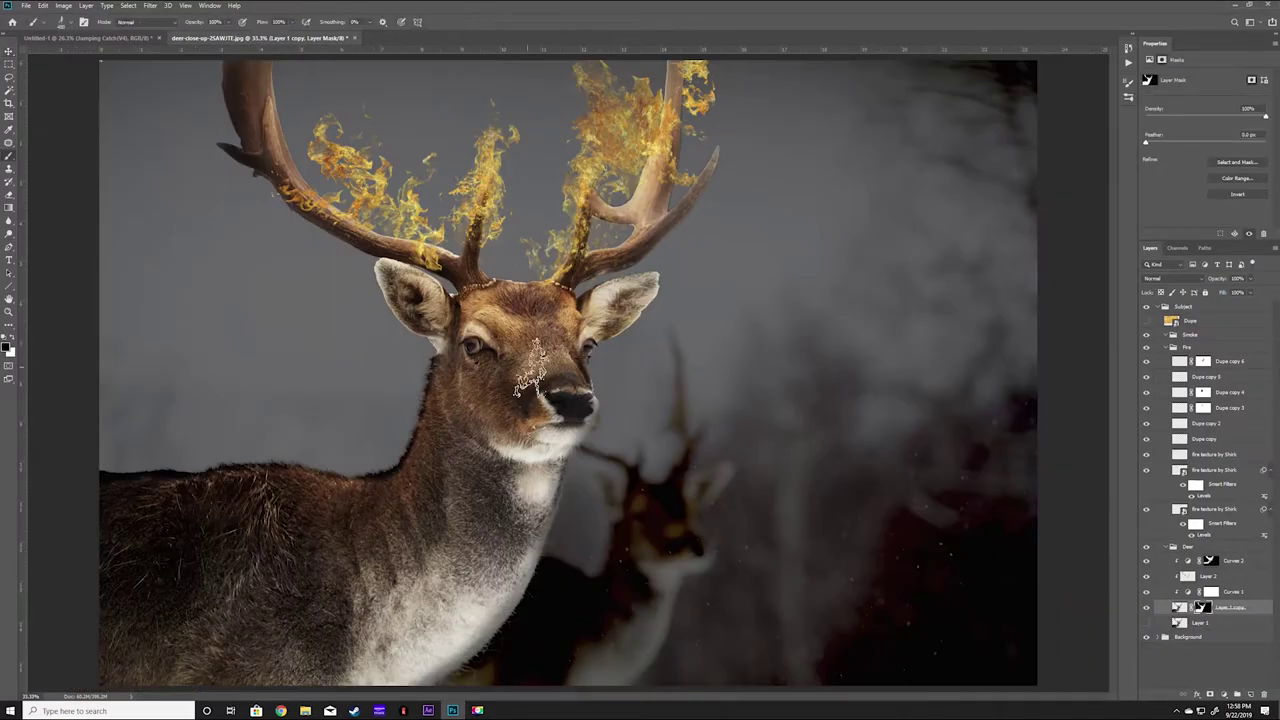
pyautogui.press('b')
pyautogui.rightClick(366, 192)
pyautogui.click(378, 322)
pyautogui.press('Return')
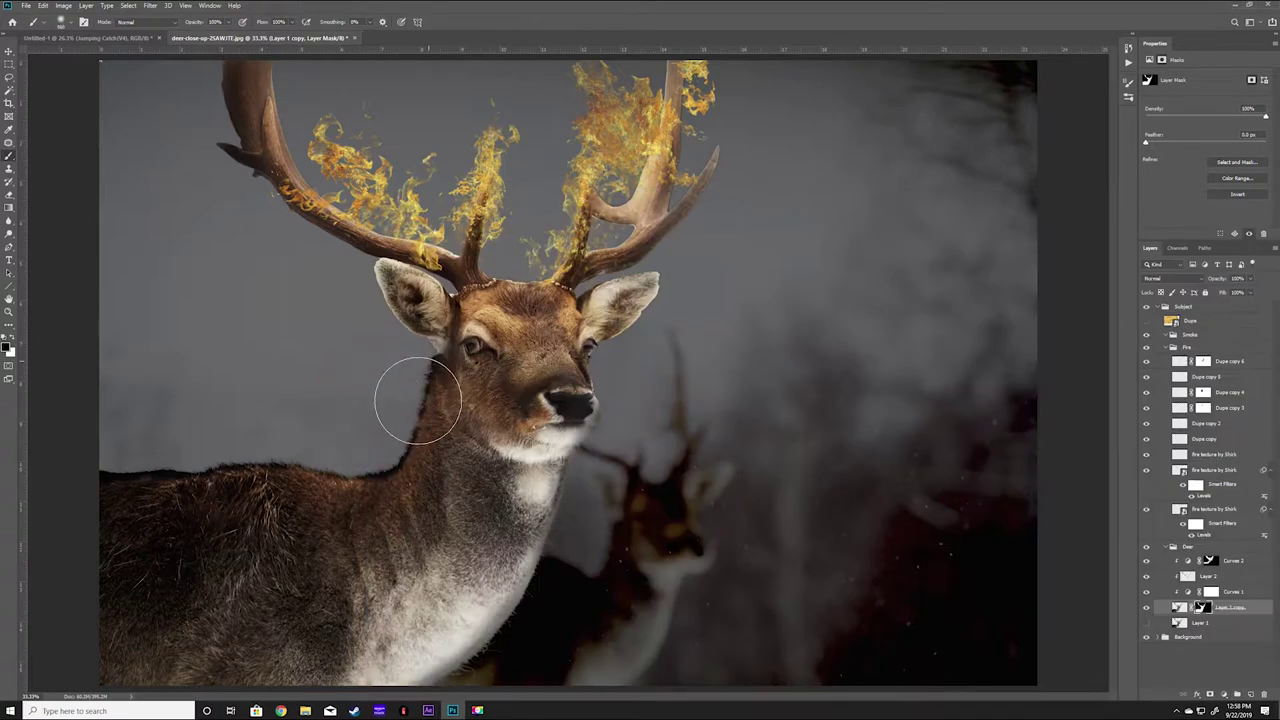
pyautogui.press('3')
pyautogui.moveTo(407, 420); pyautogui.dragTo(443, 355)
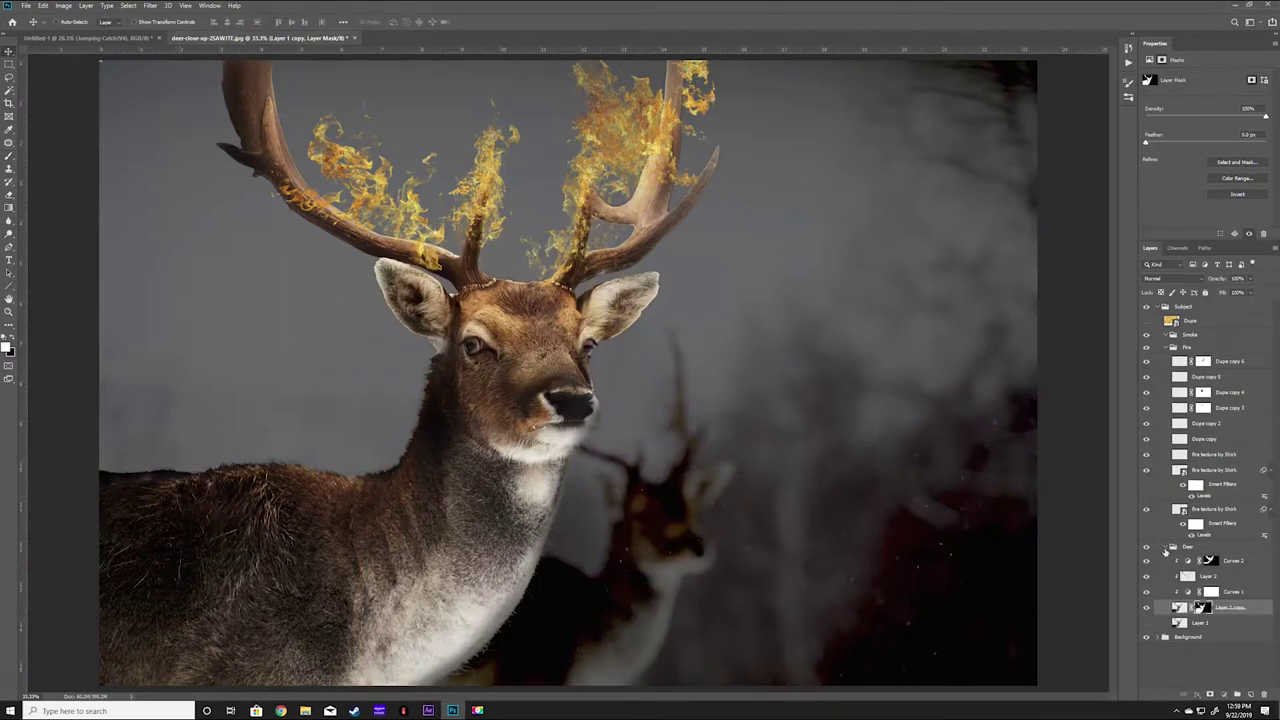
# Step: Select the top layer of the Fire group and bring up the brush presets
pyautogui.click(1166, 549)
pyautogui.press('b')
pyautogui.rightClick(366, 192)
# Step: Stamp a Fire Brushes flame, stretch it taller and move it onto the right antler
pyautogui.click(384, 368)
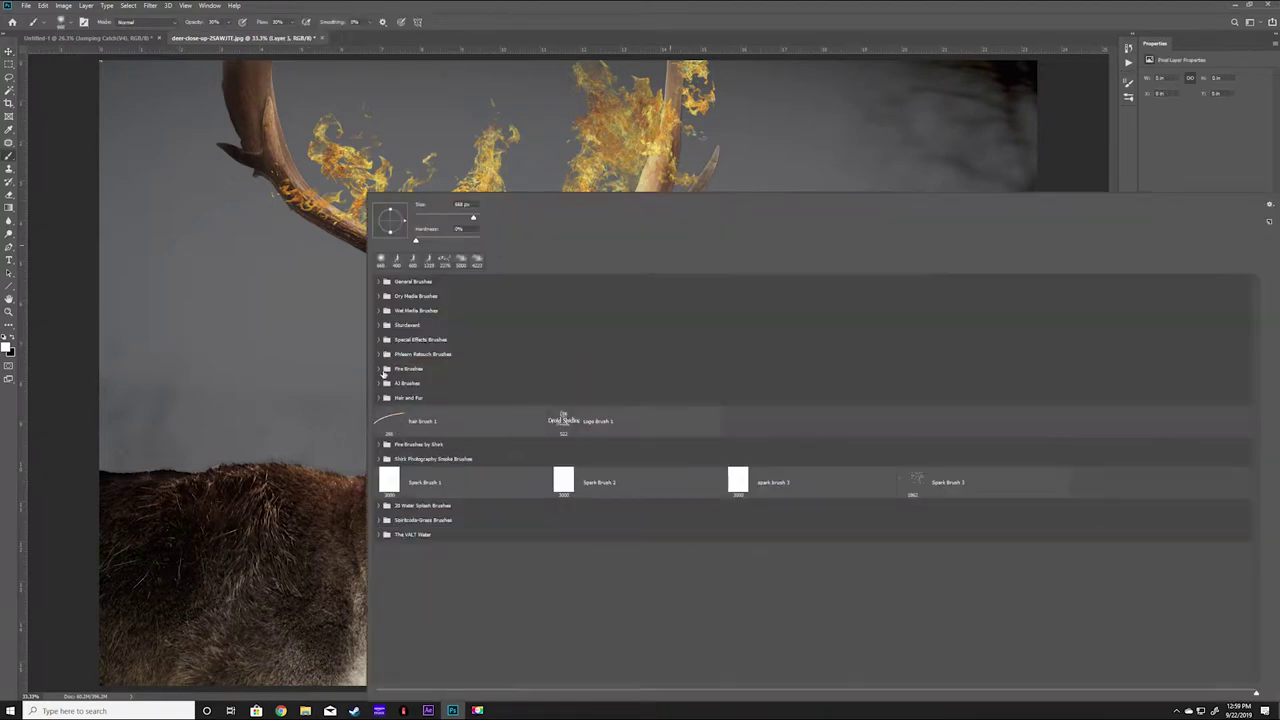
pyautogui.press('Return')
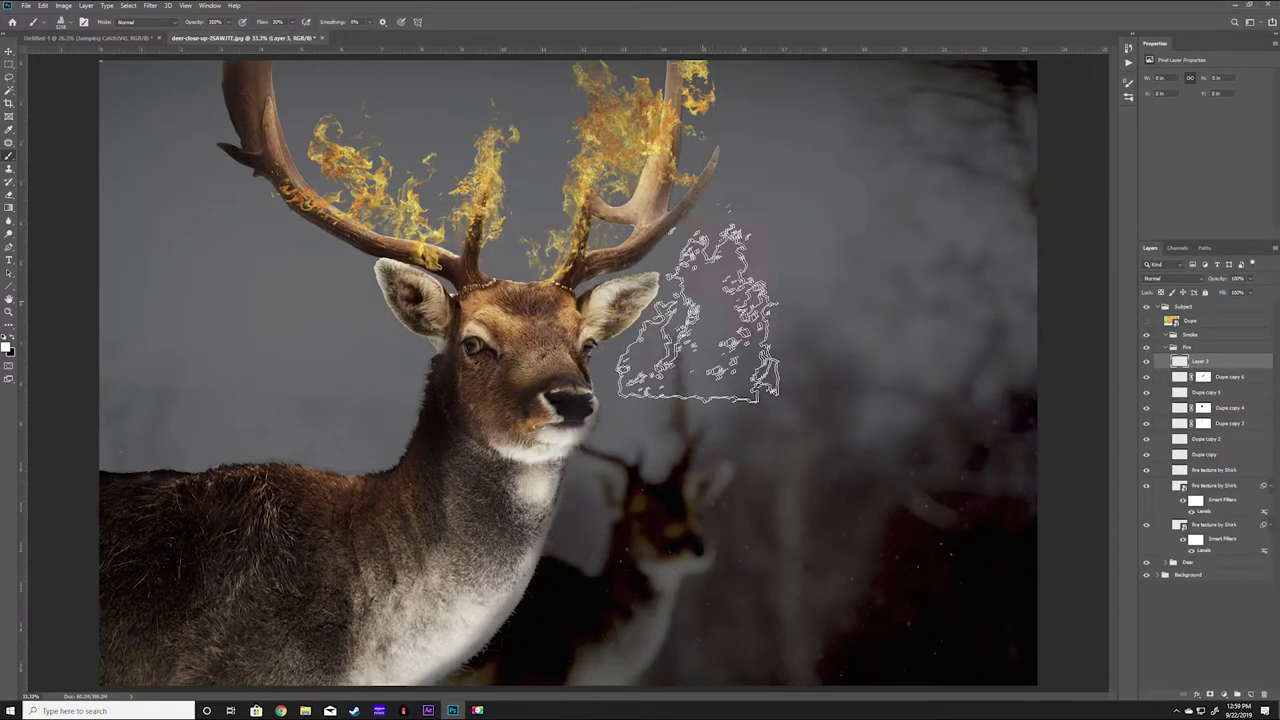
pyautogui.click(690, 315)
pyautogui.hotkey('ctrl', 't')
pyautogui.moveTo(690, 237); pyautogui.dragTo(700, 170)
pyautogui.hotkey('ctrl', '+')
pyautogui.moveTo(575, 390)
pyautogui.mouseDown()
pyautogui.moveTo(654, 376)
pyautogui.moveTo(1085, 556)
pyautogui.mouseUp()
pyautogui.press('Return')
# Step: Stamp a white Fire Brushes by Shirk flame and warp it up along the right antler
pyautogui.press('b')
pyautogui.rightClick(526, 340)
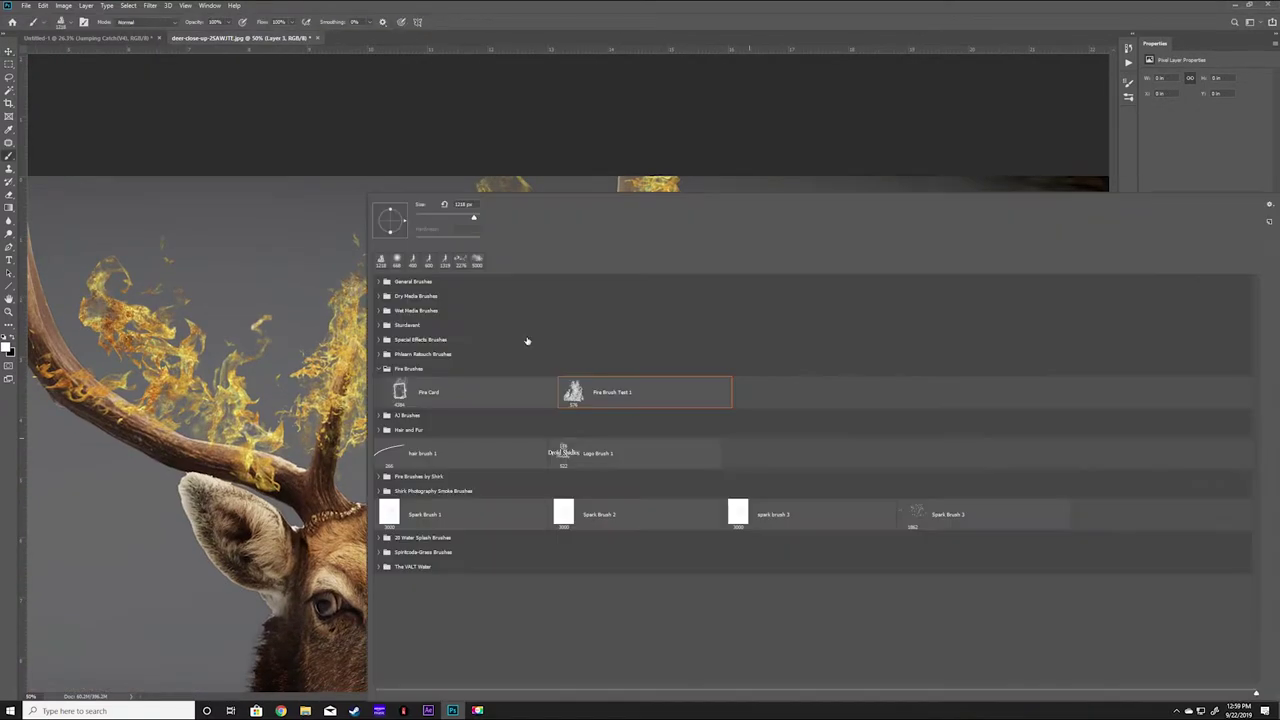
pyautogui.click(384, 369)
pyautogui.click(386, 445)
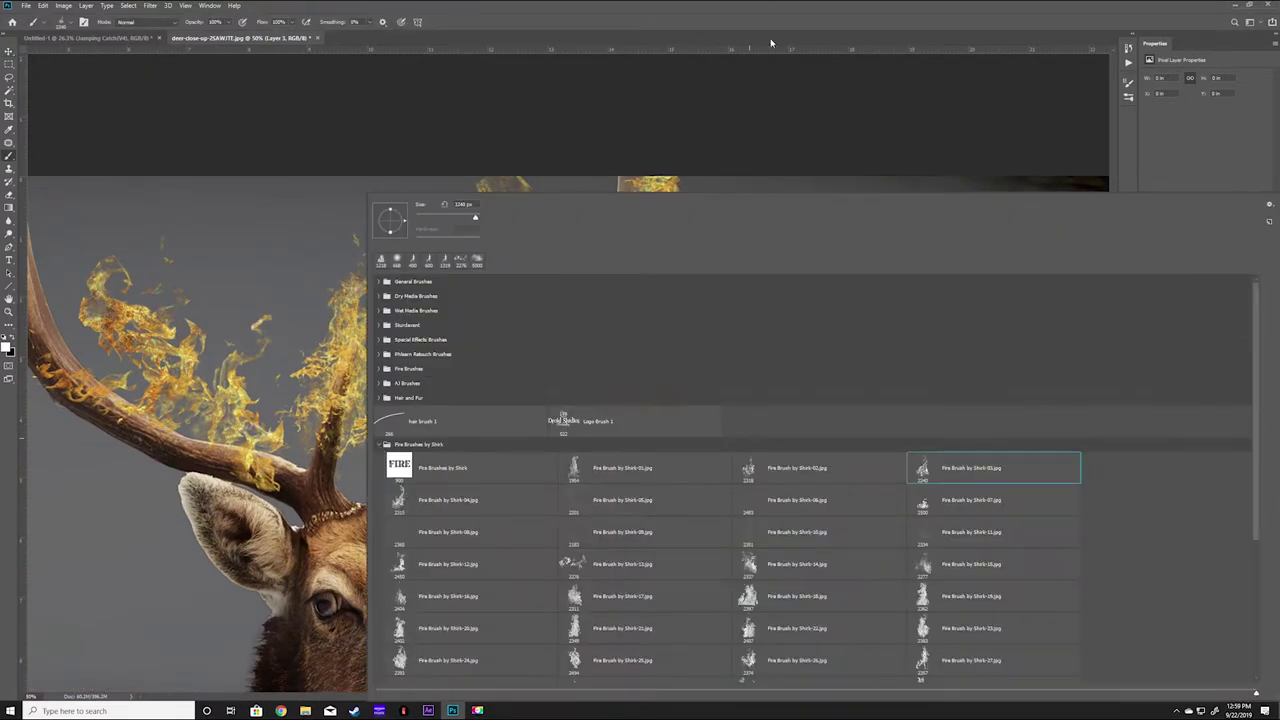
pyautogui.press('Return')
pyautogui.click(755, 390)
pyautogui.moveTo(693, 302); pyautogui.dragTo(714, 333)
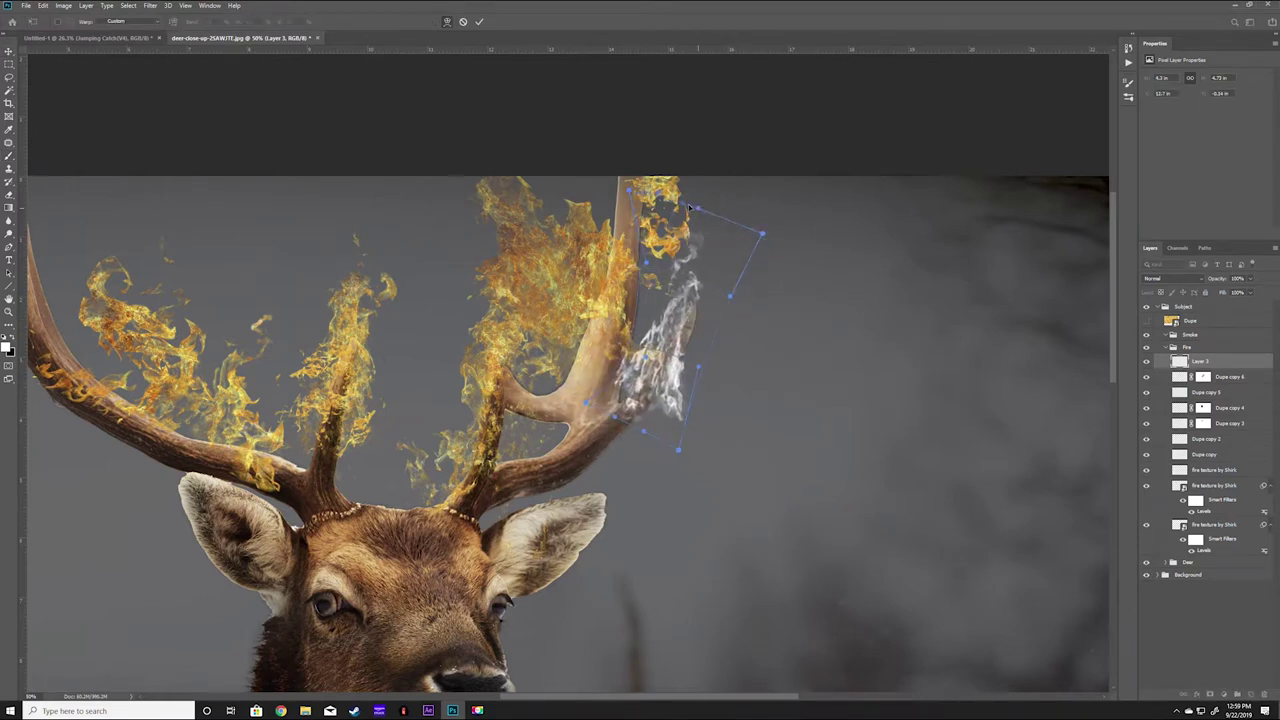
pyautogui.press('Return')
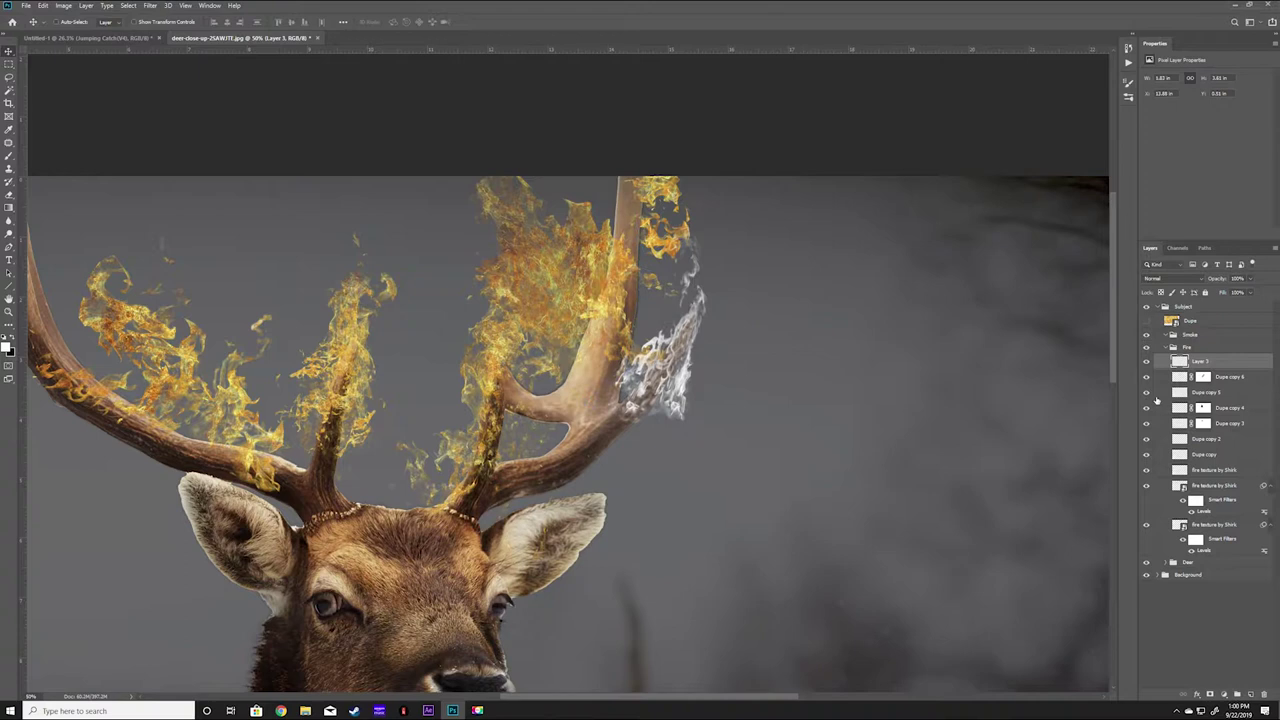
# Step: Mask the flame off the antler surface and duplicate the fire layer to brighten it
pyautogui.press('b')
pyautogui.moveTo(605, 385); pyautogui.dragTo(612, 466)
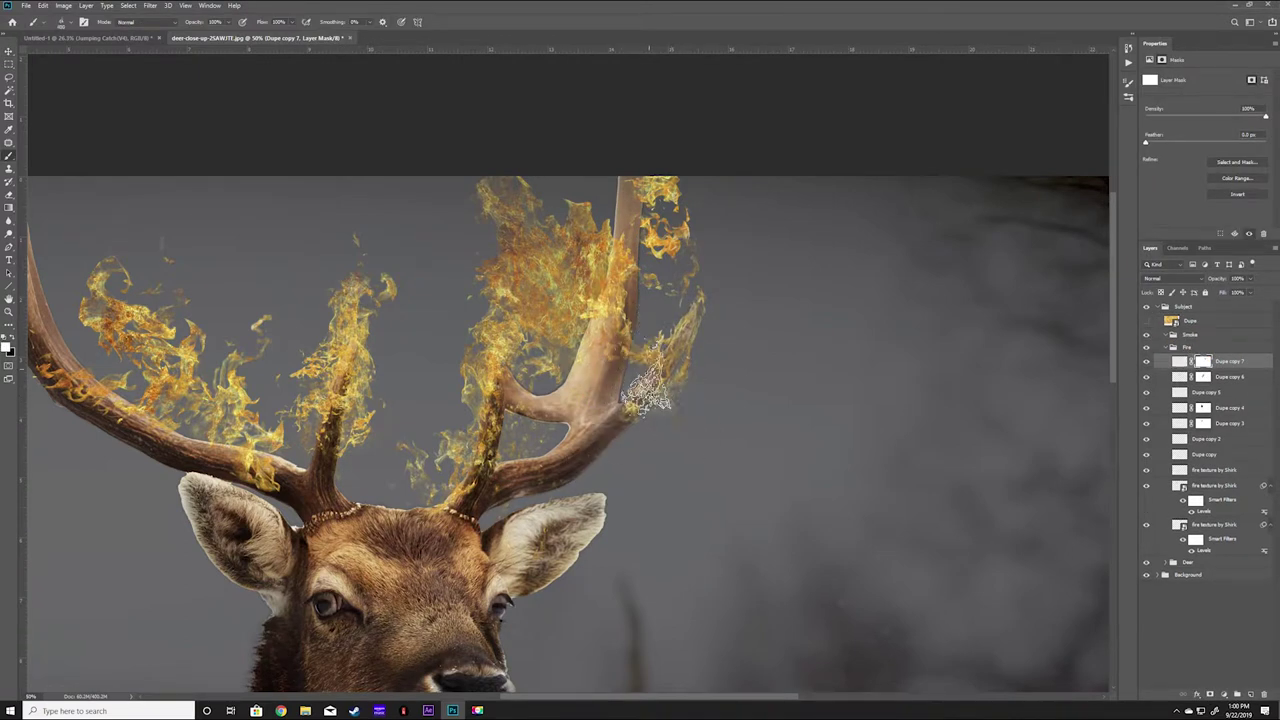
pyautogui.hotkey('ctrl', 'j')
pyautogui.click(1202, 361)
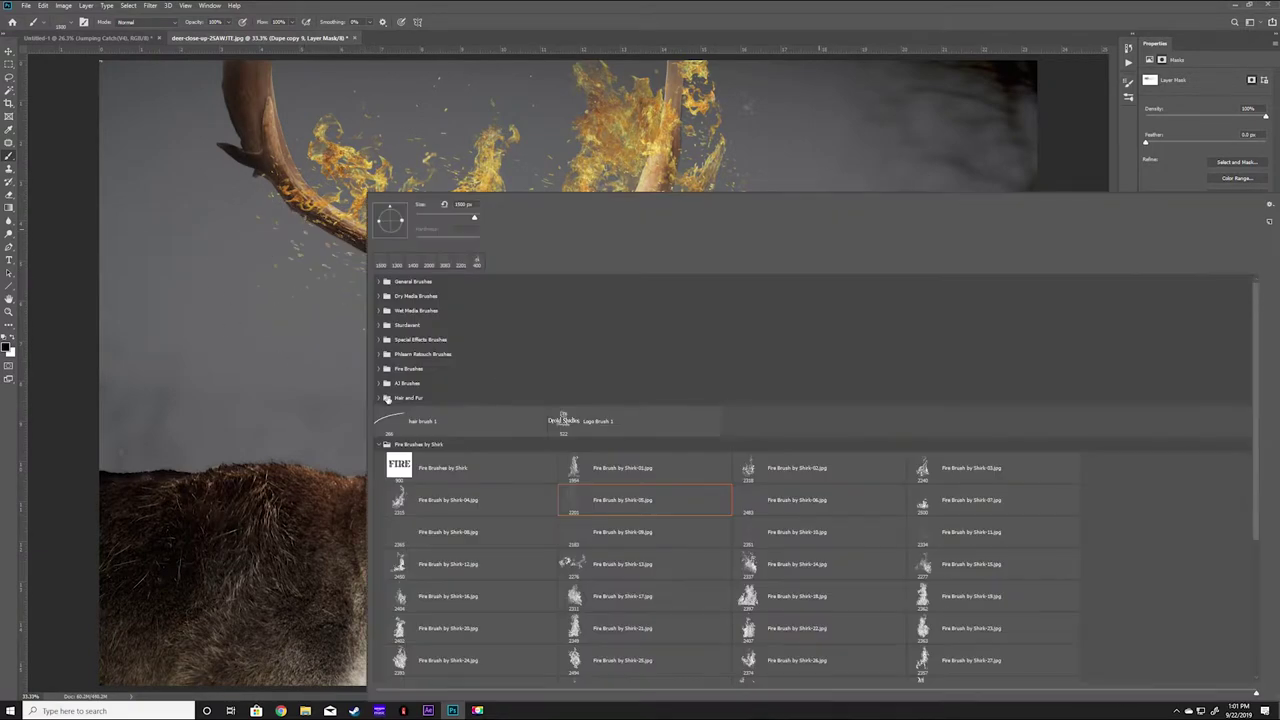
# Step: Adjust Levels on Dupe copy 9 and apply a Gaussian Blur to the embers
pyautogui.click(386, 398)
pyautogui.press('Return')
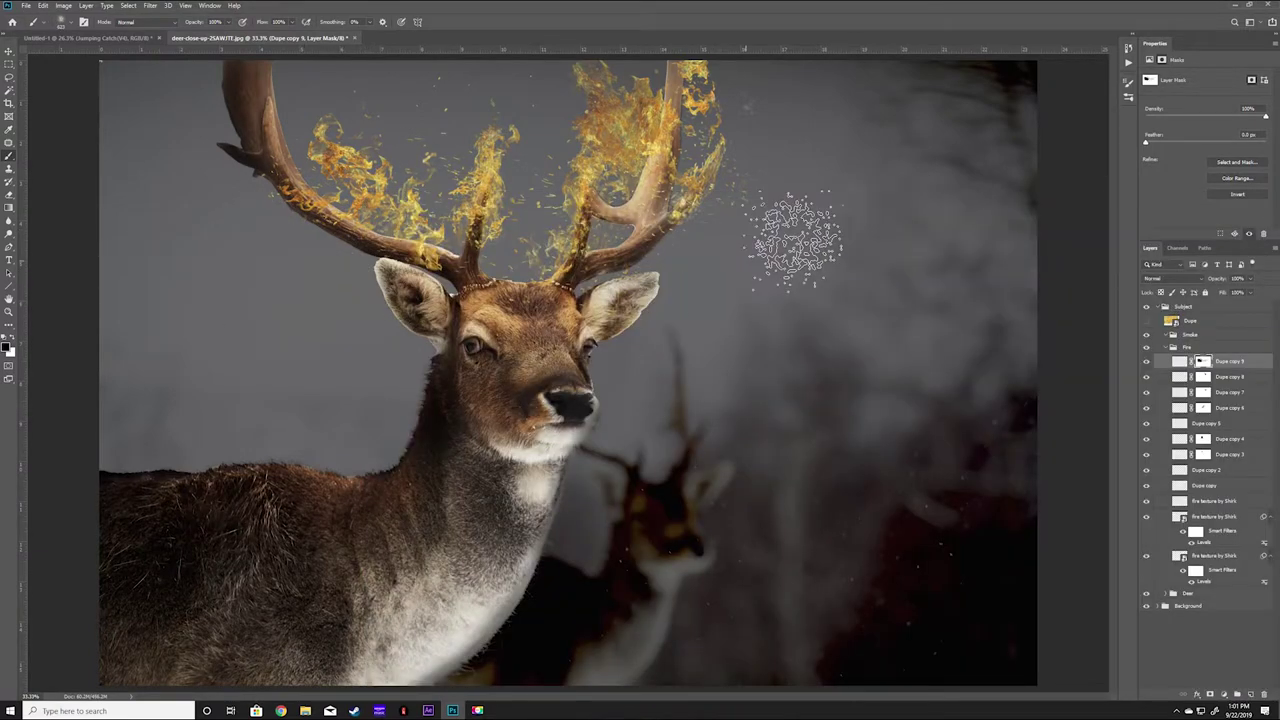
pyautogui.hotkey('ctrl', 'l')
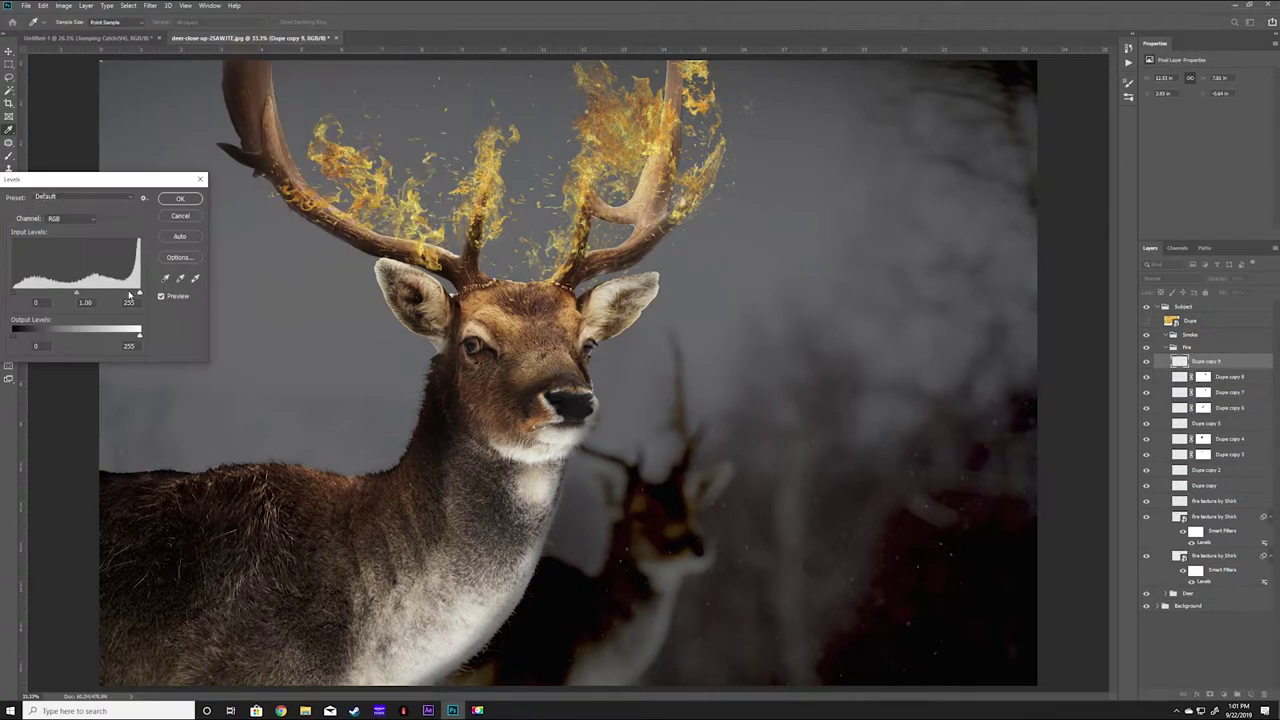
pyautogui.press('Return')
pyautogui.hotkey('ctrl', 'alt', 'f')
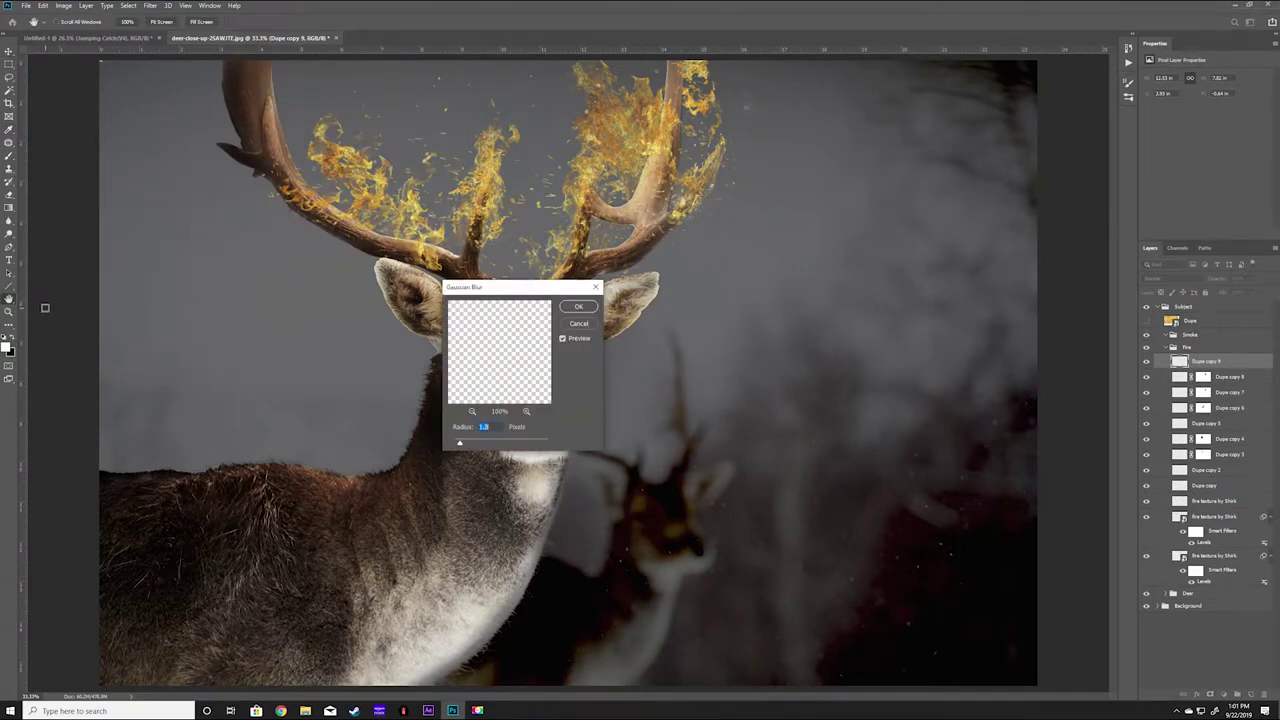
pyautogui.press('Return')
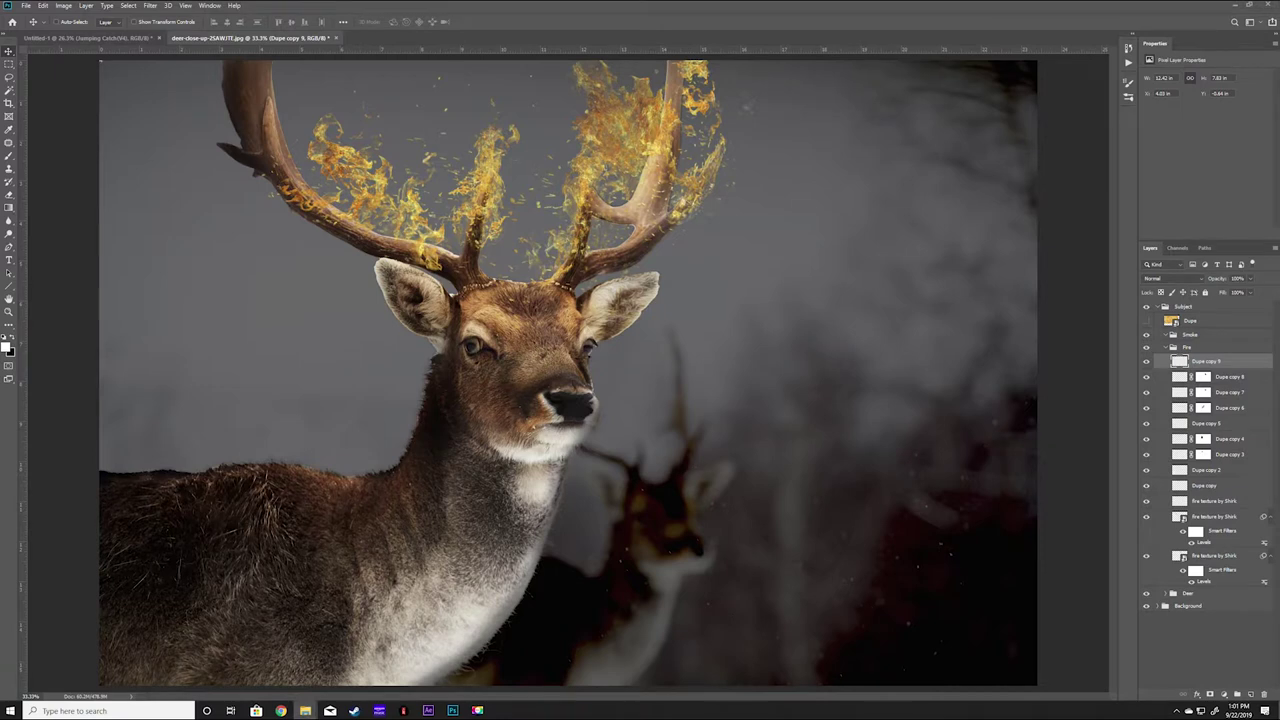
# Step: Place a fire image from the Clip Art FIRE folder in Screen mode, rotated about 64°
pyautogui.click(305, 710)
pyautogui.doubleClick(335, 440)
pyautogui.scroll(-5, 614, 461)
pyautogui.scroll(-5, 614, 461)
pyautogui.scroll(-5, 614, 461)
pyautogui.moveTo(614, 461); pyautogui.dragTo(568, 372)
pyautogui.hotkey('shift', 'alt', 's')
pyautogui.moveTo(735, 615); pyautogui.dragTo(557, 521)
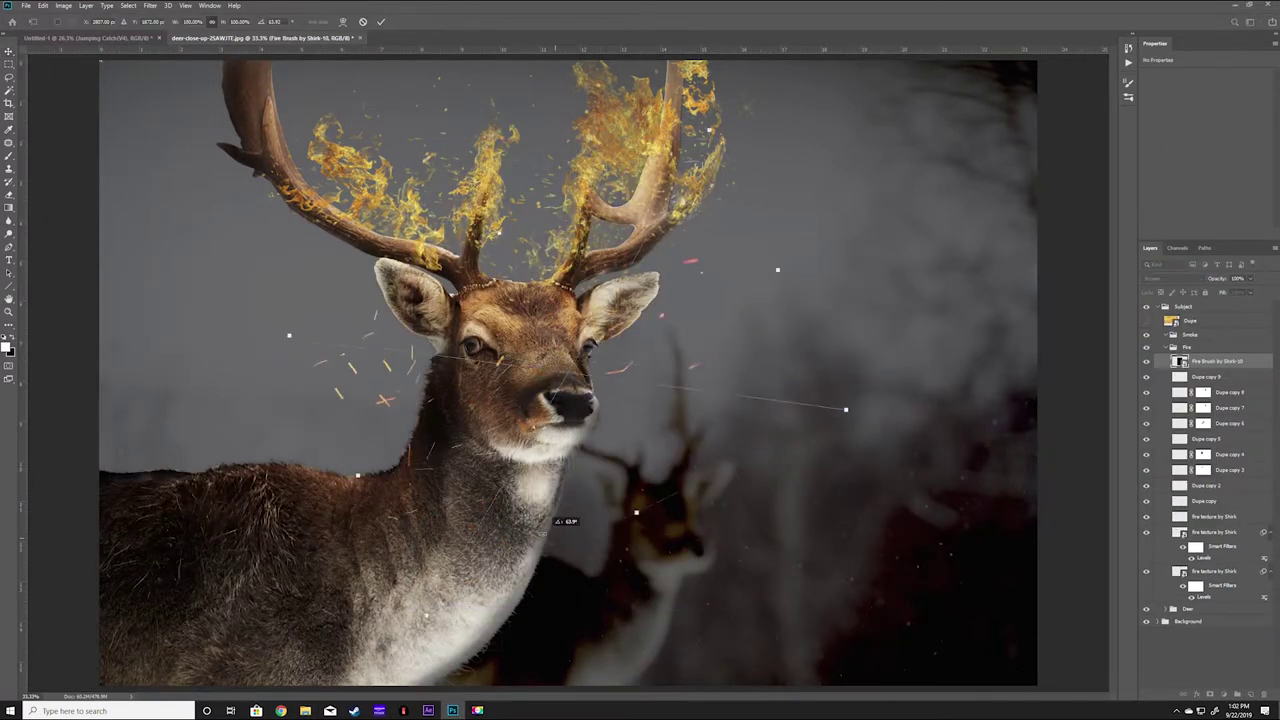
pyautogui.press('Return')
# Step: Soften the fire with Gaussian Blur, warm it with Color Balance, and add a new empty layer
pyautogui.hotkey('ctrl', 'alt', 'f')
pyautogui.press('Return')
pyautogui.hotkey('ctrl', 'b')
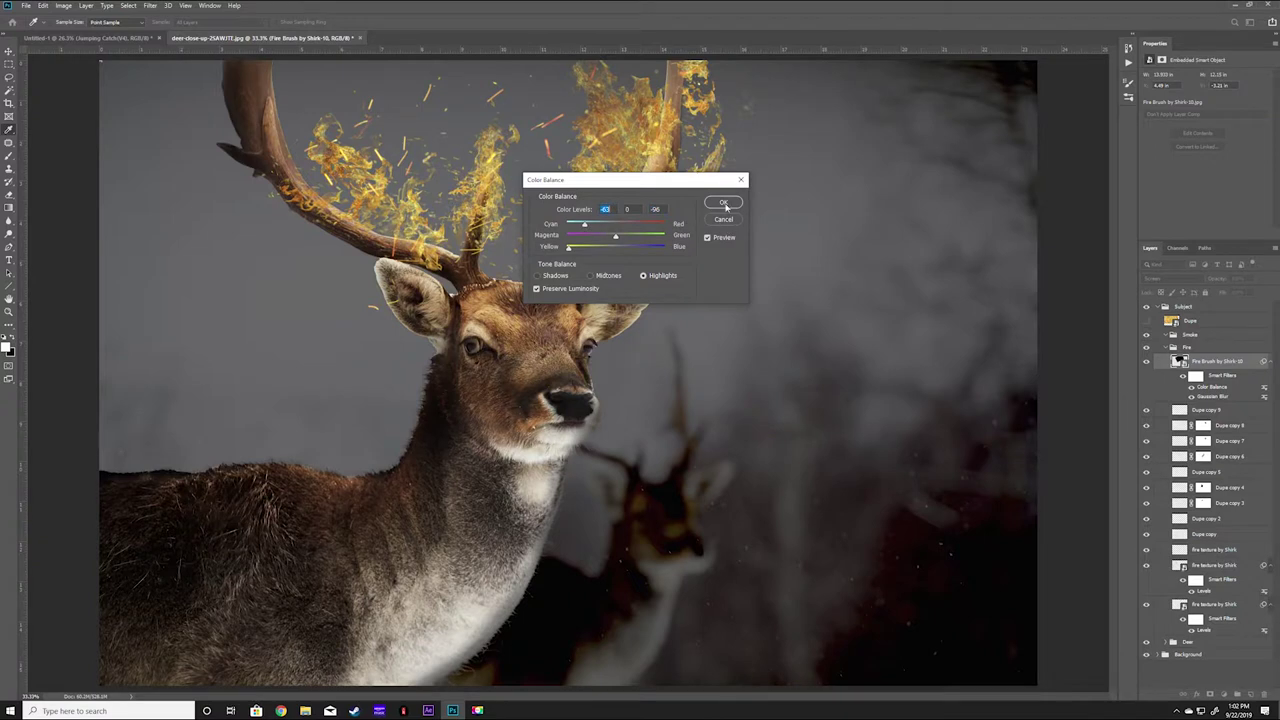
pyautogui.click(724, 204)
pyautogui.click(1240, 682)
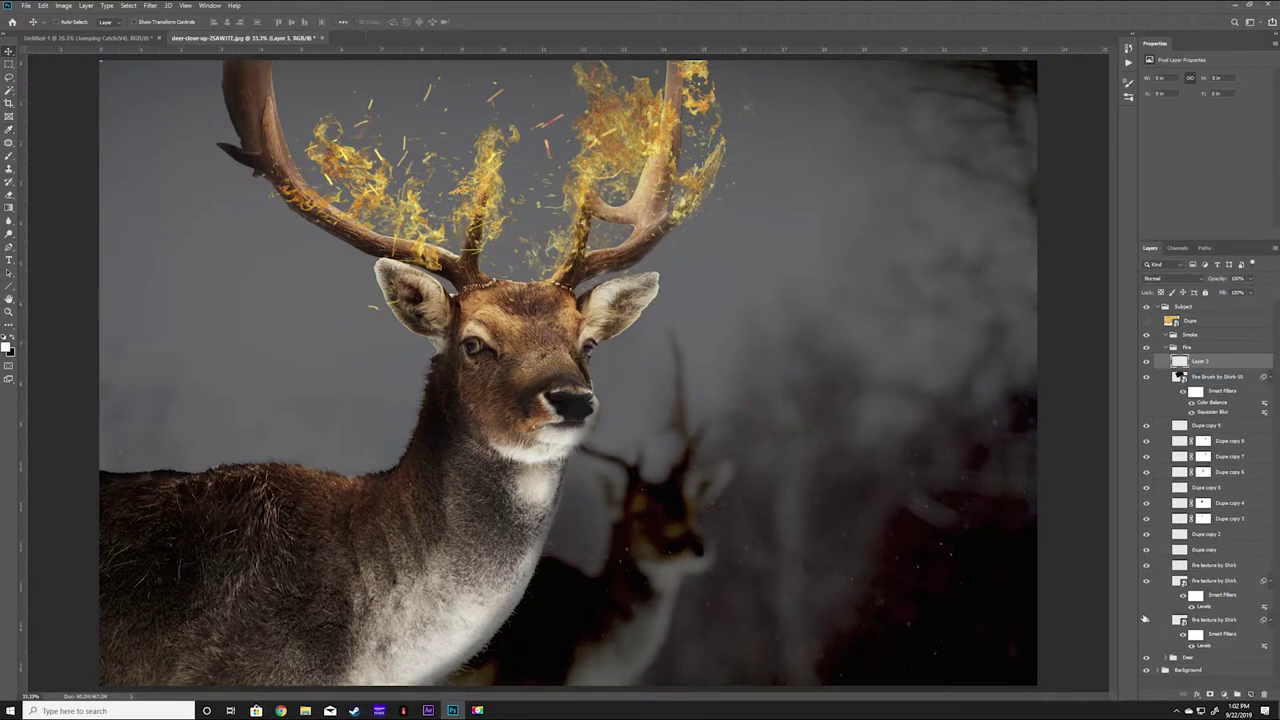
pyautogui.press('b')
pyautogui.rightClick(470, 376)
# Step: Brush soft white smoke around the image edges with a smoke brush, undoing and repainting once
pyautogui.press('Escape')
pyautogui.hotkey('ctrl', '-')
pyautogui.hotkey('ctrl', '-')
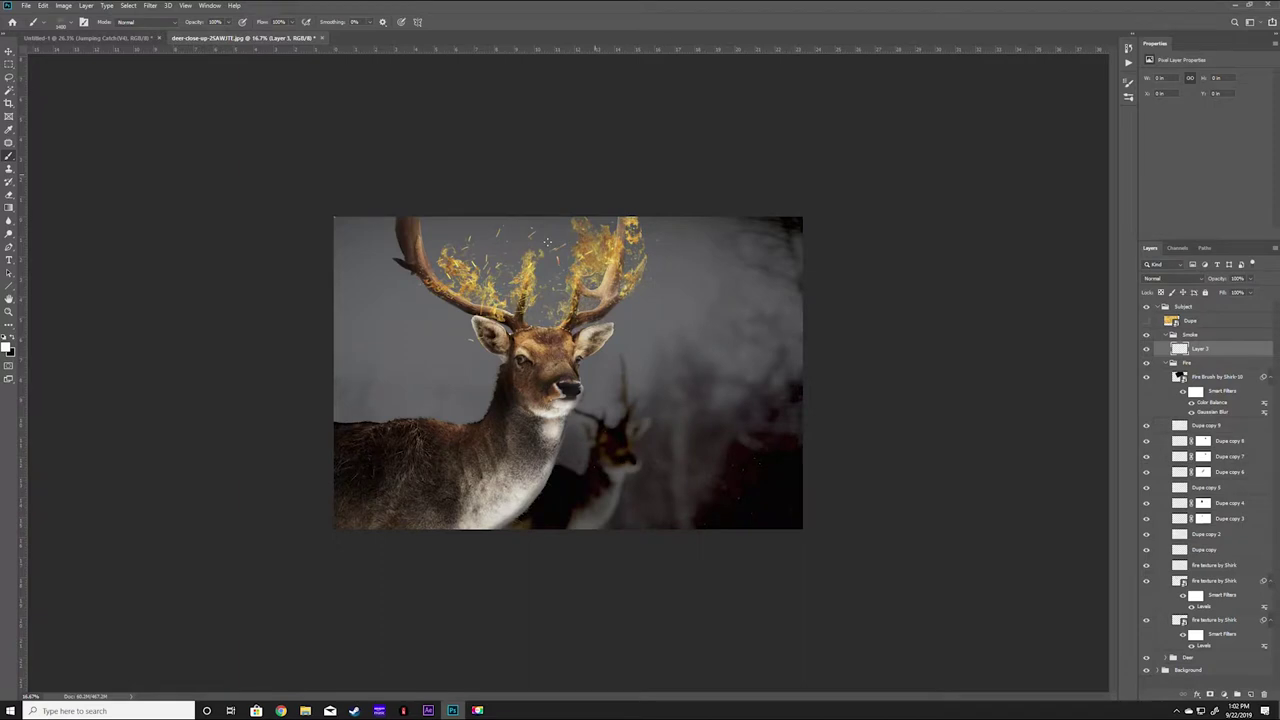
pyautogui.moveTo(463, 455); pyautogui.dragTo(448, 369)
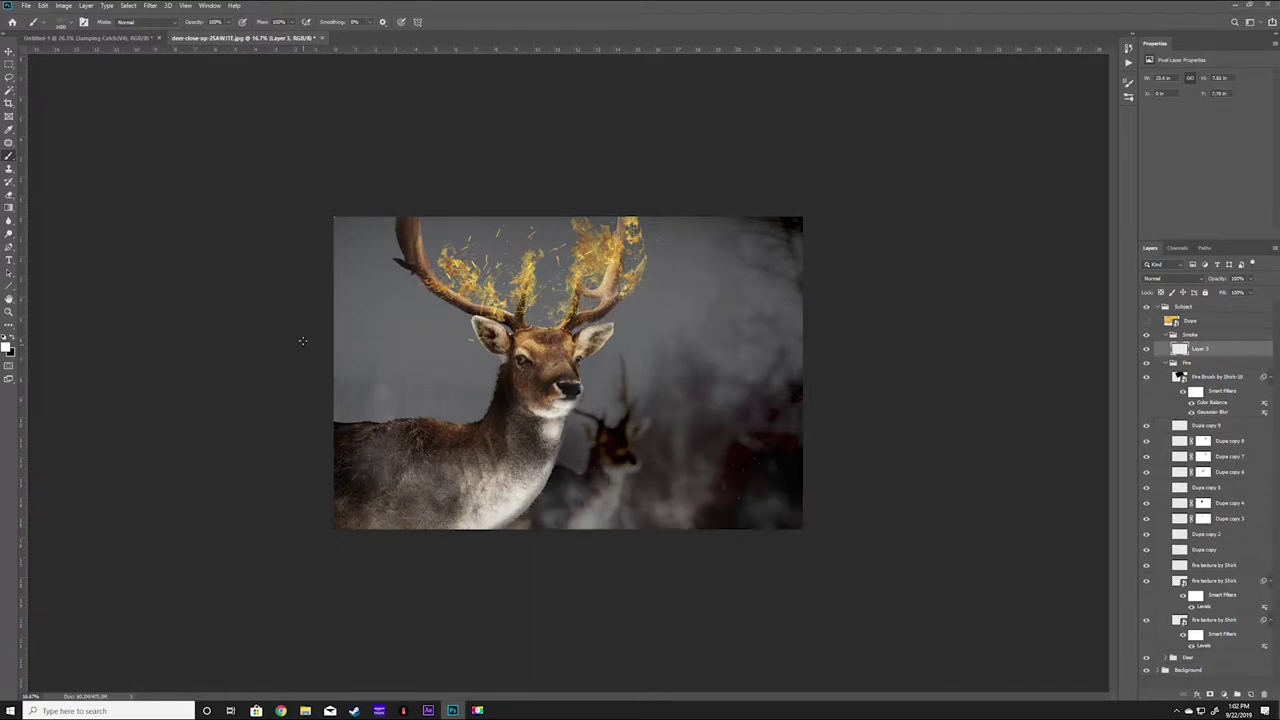
pyautogui.moveTo(540, 290); pyautogui.dragTo(790, 340)
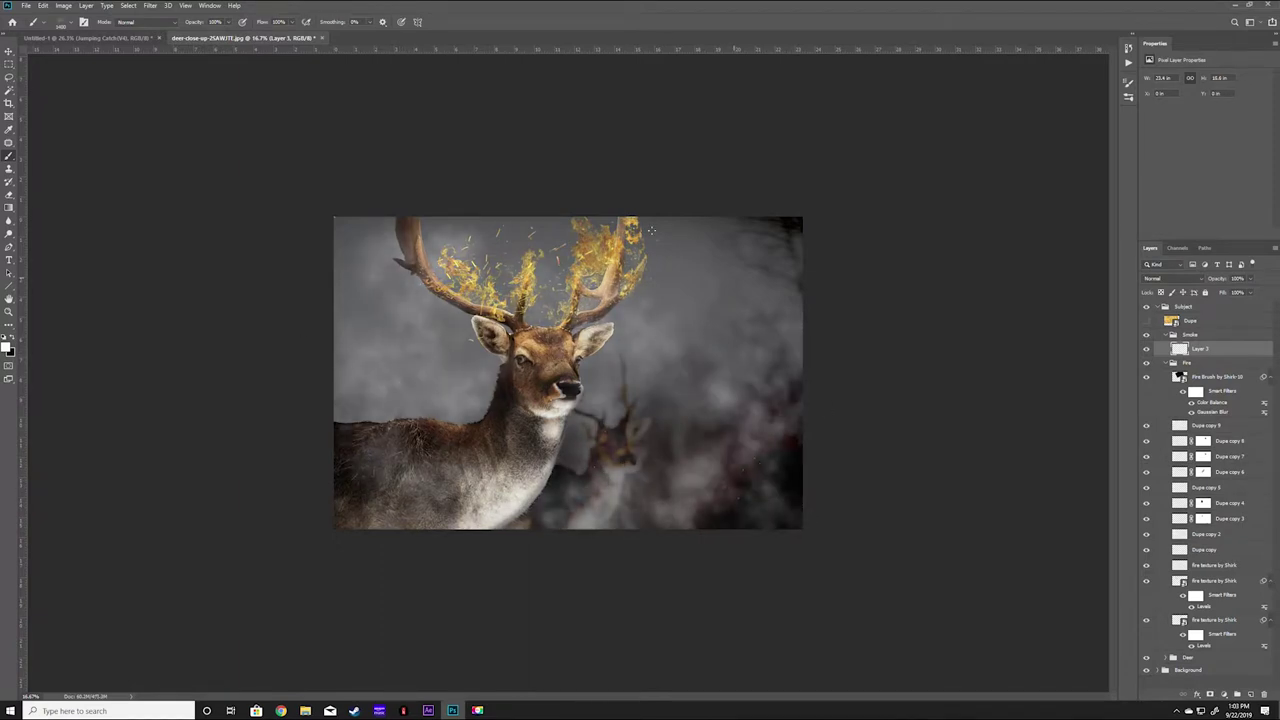
pyautogui.hotkey('ctrl', 'z')
pyautogui.moveTo(335, 518); pyautogui.dragTo(445, 514)
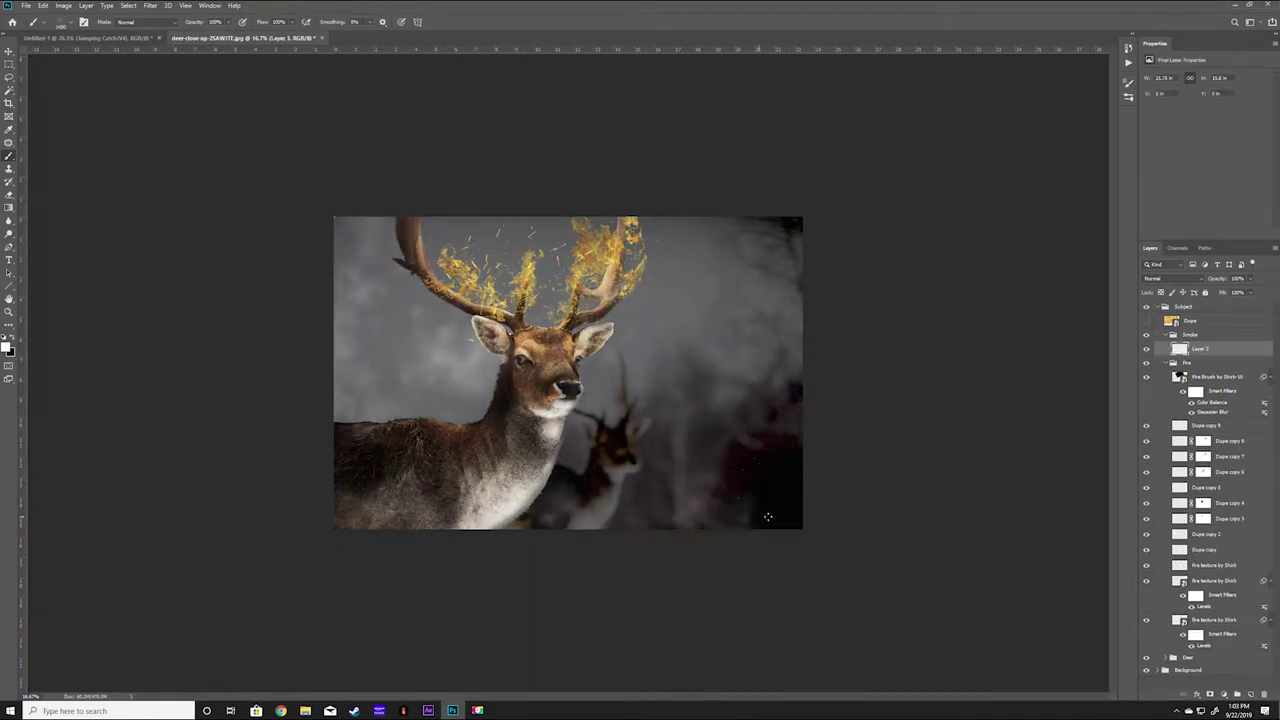
# Step: Draw a black-to-transparent gradient over the lower image on a new top layer and position it
pyautogui.hotkey('ctrl', 'shift', 'alt', 'n')
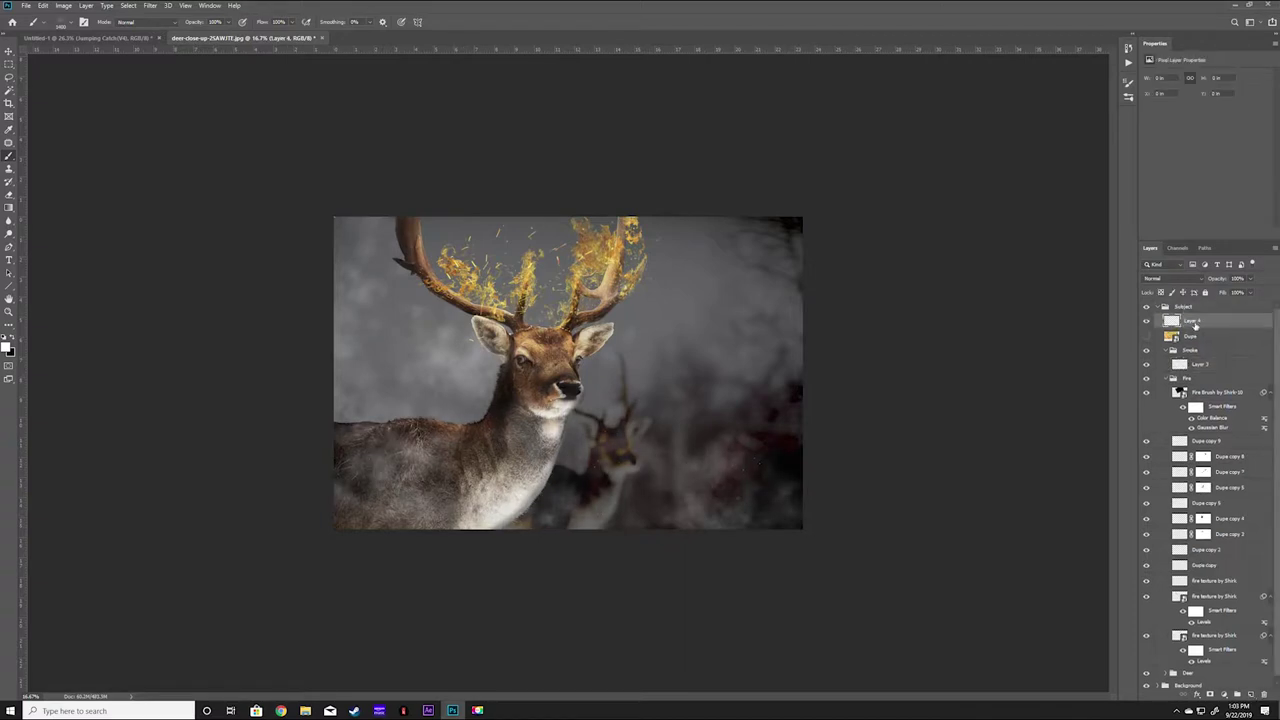
pyautogui.press('g')
pyautogui.moveTo(568, 528); pyautogui.dragTo(568, 395)
pyautogui.hotkey('ctrl', 't')
pyautogui.moveTo(572, 455); pyautogui.dragTo(572, 470)
pyautogui.press('Return')
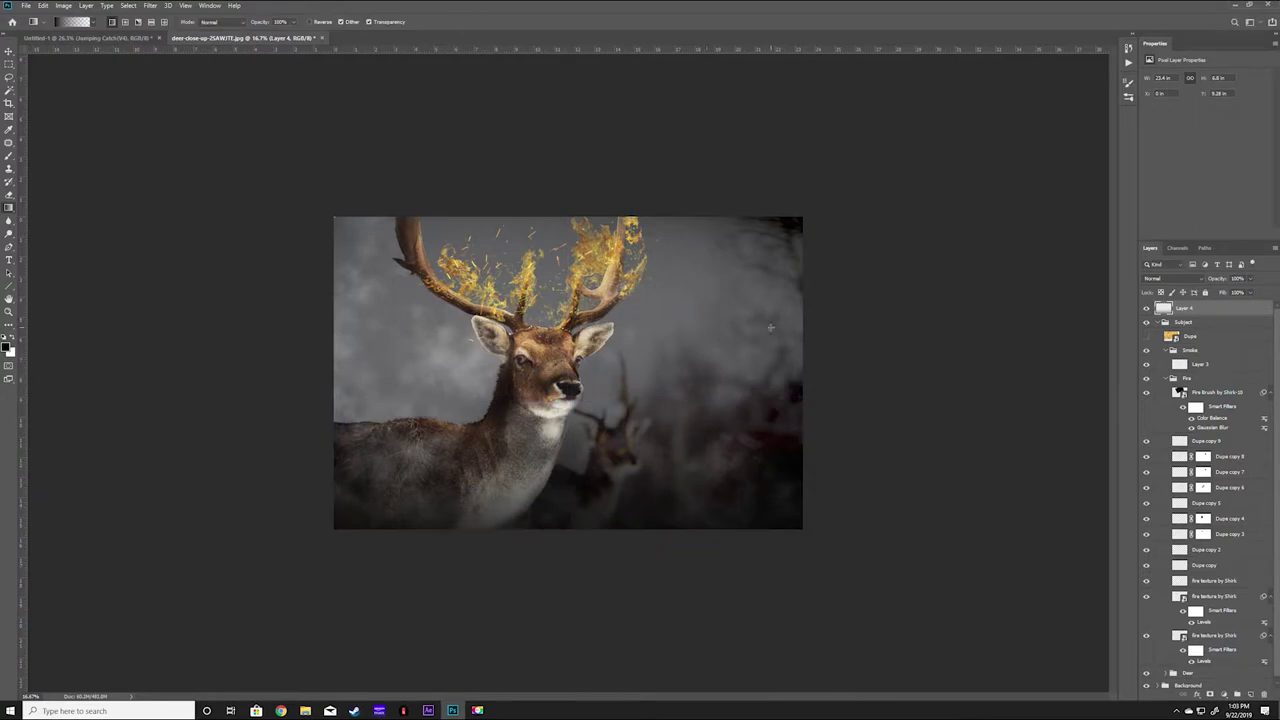
# Step: Patch out the blurry background deer on the background layer with the Patch tool
pyautogui.press('v')
pyautogui.click(1165, 322)
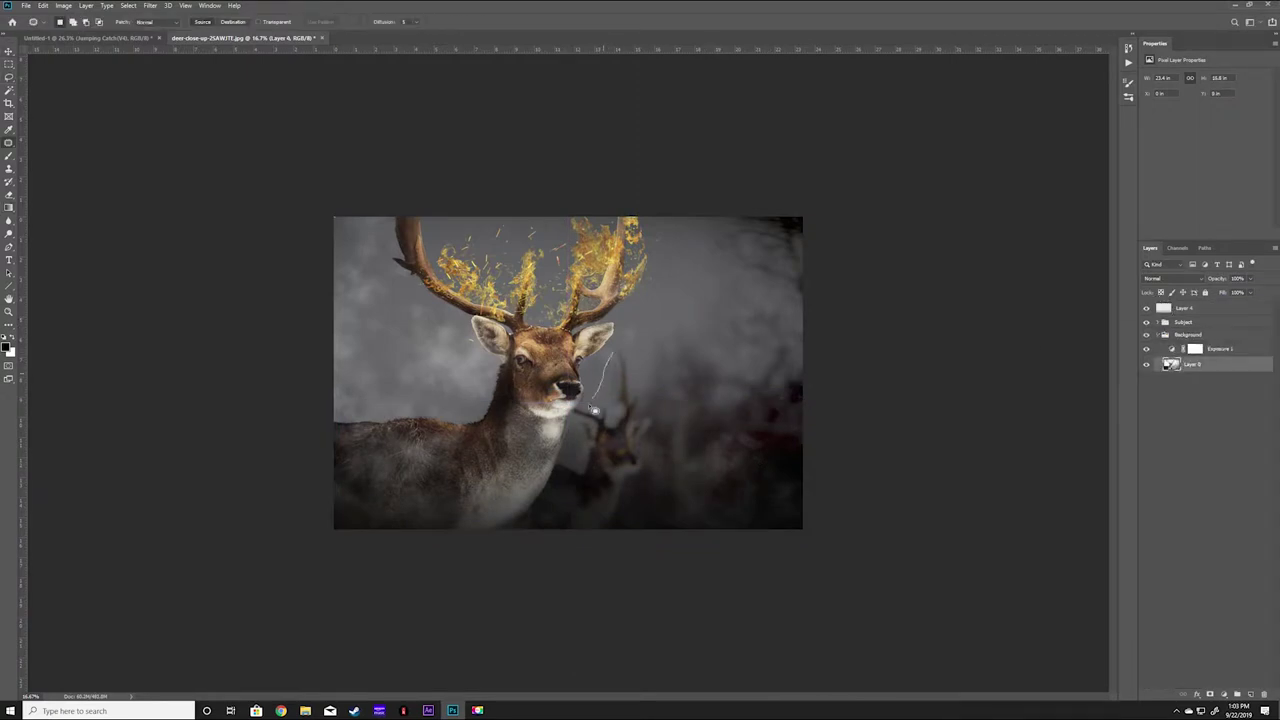
pyautogui.moveTo(594, 410); pyautogui.dragTo(600, 520)
pyautogui.moveTo(615, 460); pyautogui.dragTo(700, 460)
pyautogui.hotkey('ctrl', 'd')
pyautogui.moveTo(590, 398); pyautogui.dragTo(578, 427)
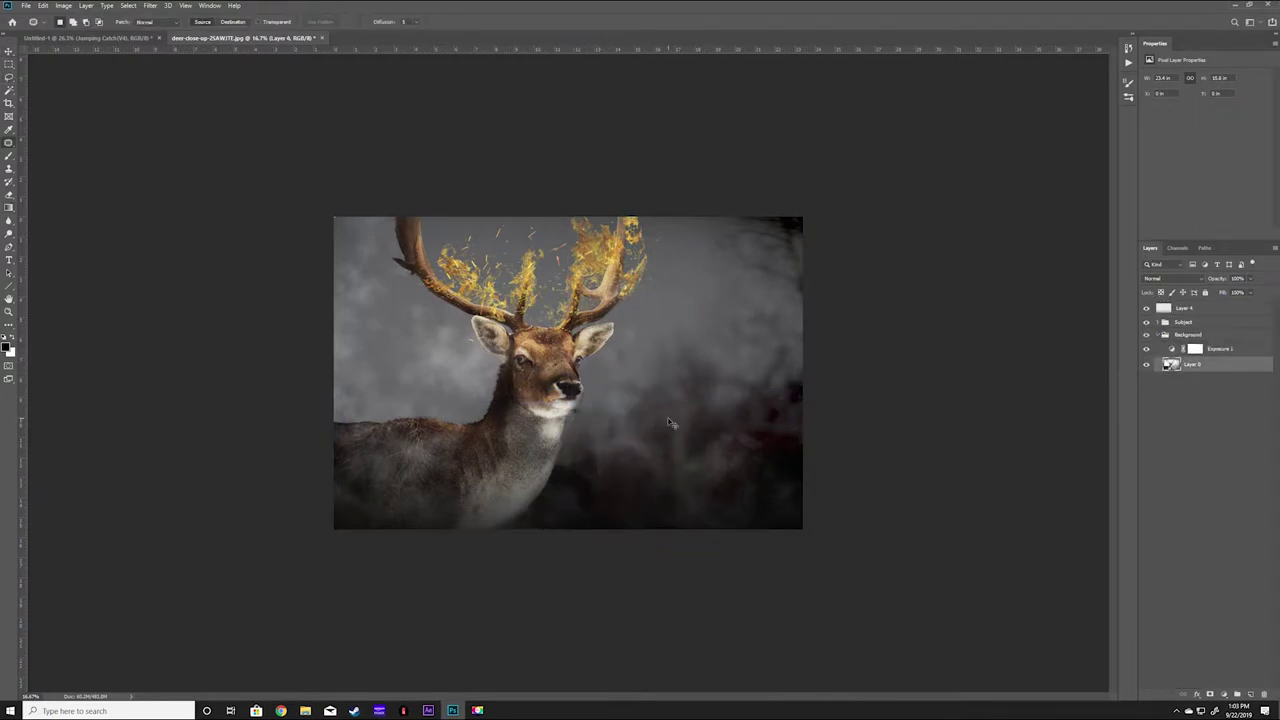
pyautogui.hotkey('ctrl', '+')
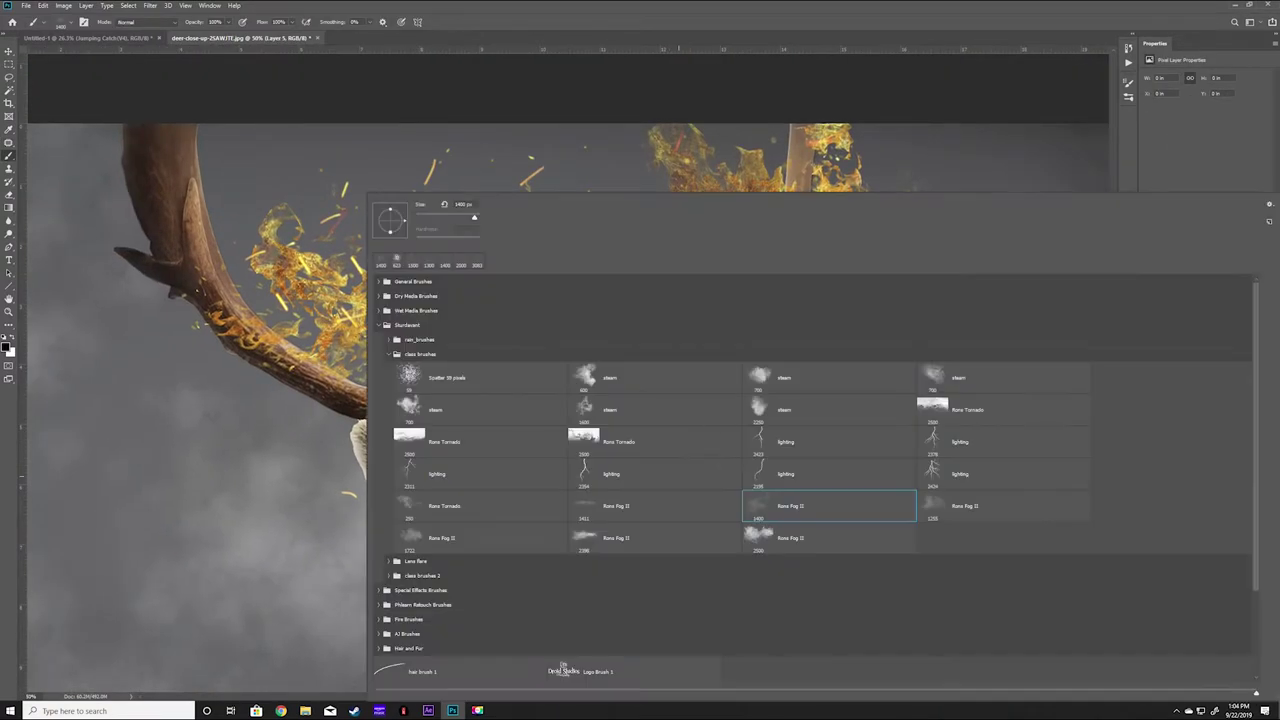
# Step: Paint a smoke-brush shape and warp it along the left antler
pyautogui.click(385, 459)
pyautogui.scroll(-3, 675, 617)
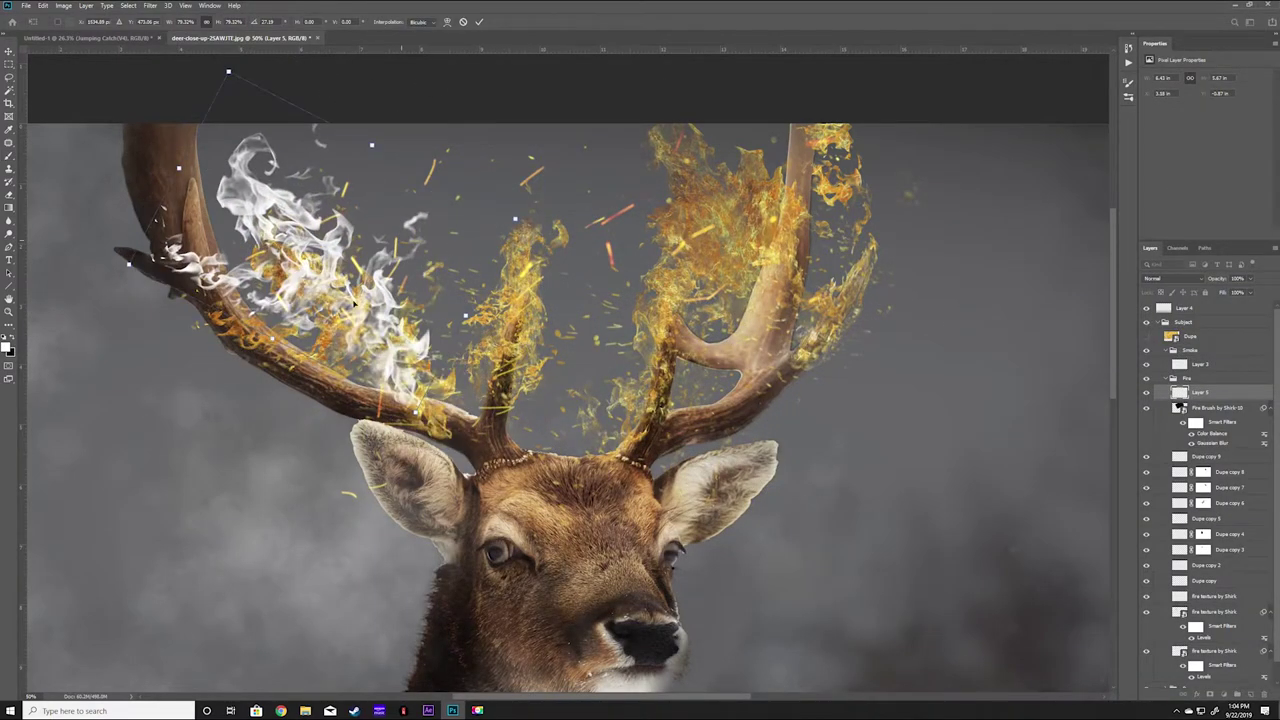
pyautogui.moveTo(300, 250)
pyautogui.mouseDown()
pyautogui.moveTo(185, 242)
pyautogui.moveTo(200, 250)
pyautogui.mouseUp()
pyautogui.press('Return')
# Step: Move the new flame into the Fire group, scale it to 86.67% and position it over the left antler
pyautogui.moveTo(1200, 336); pyautogui.dragTo(1200, 392)
pyautogui.hotkey('ctrl', 't')
pyautogui.press('Return')
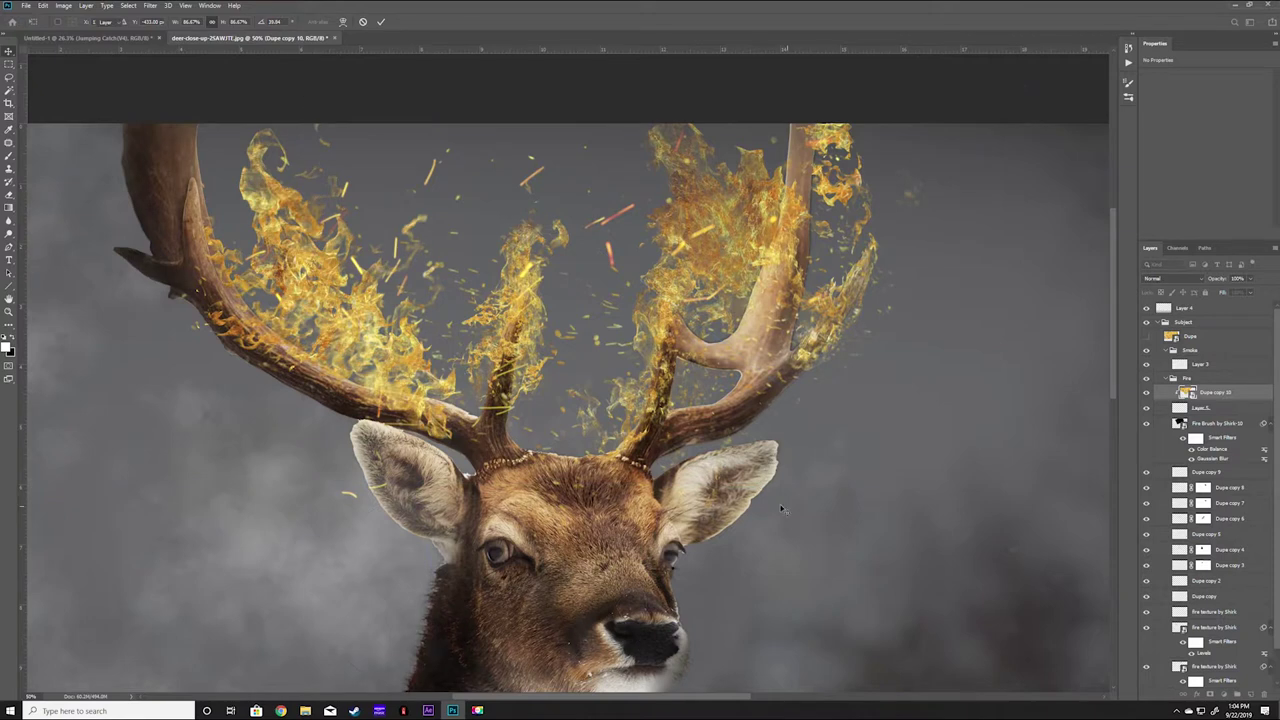
pyautogui.moveTo(312, 335); pyautogui.dragTo(318, 338)
pyautogui.hotkey('ctrl', '-')
pyautogui.hotkey('ctrl', '-')
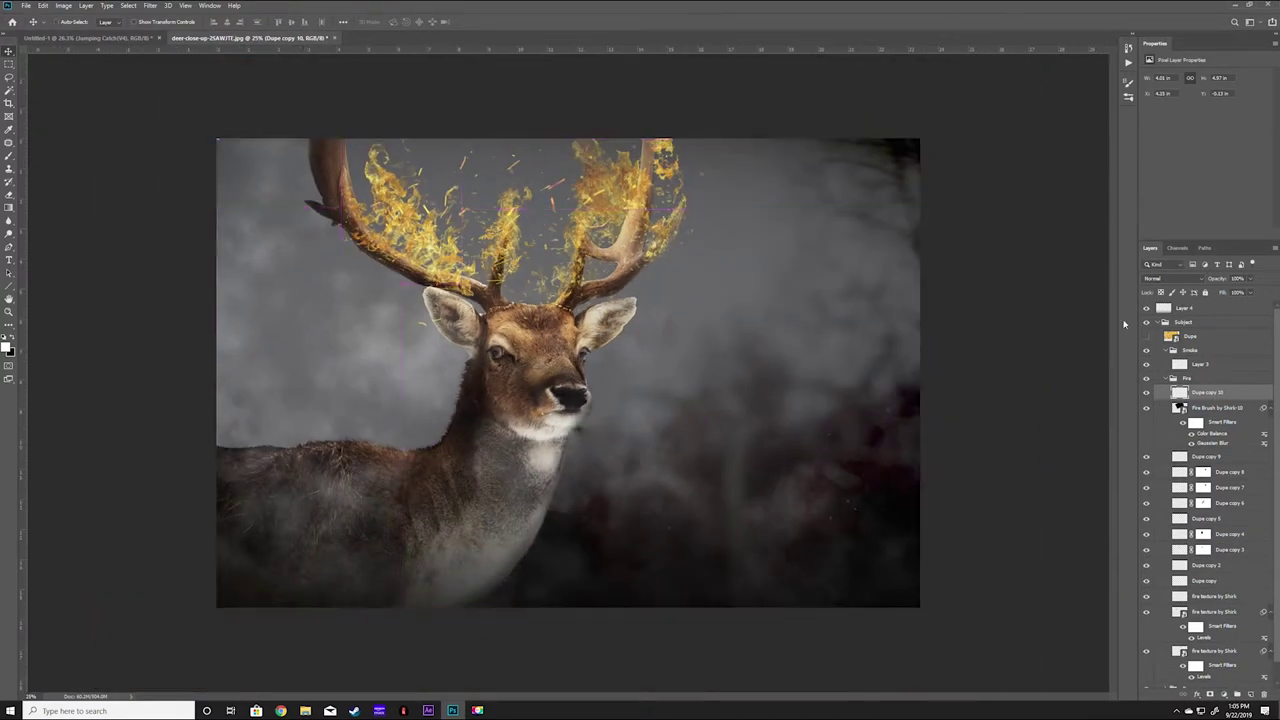
# Step: Draw an orange radial gradient glow behind the antlers on Layer 5, blended in Soft Light
pyautogui.click(1173, 378)
pyautogui.click(1168, 407)
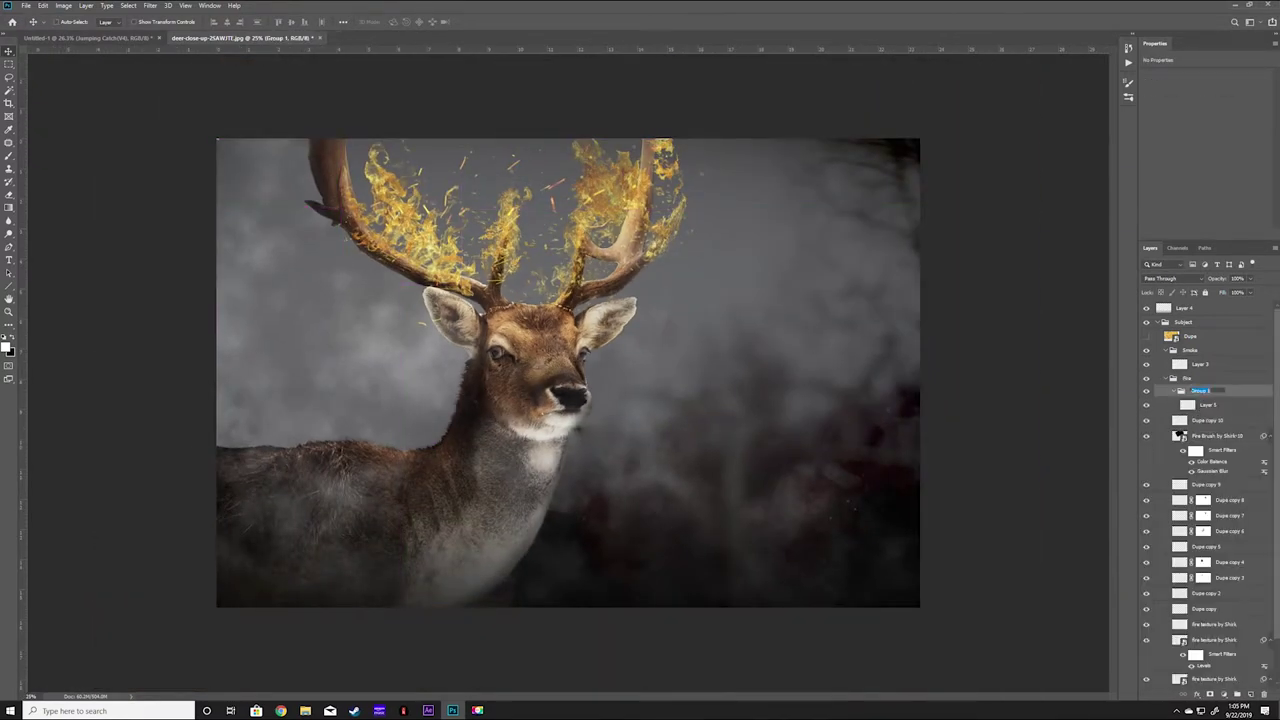
pyautogui.click(1207, 404)
pyautogui.press('g')
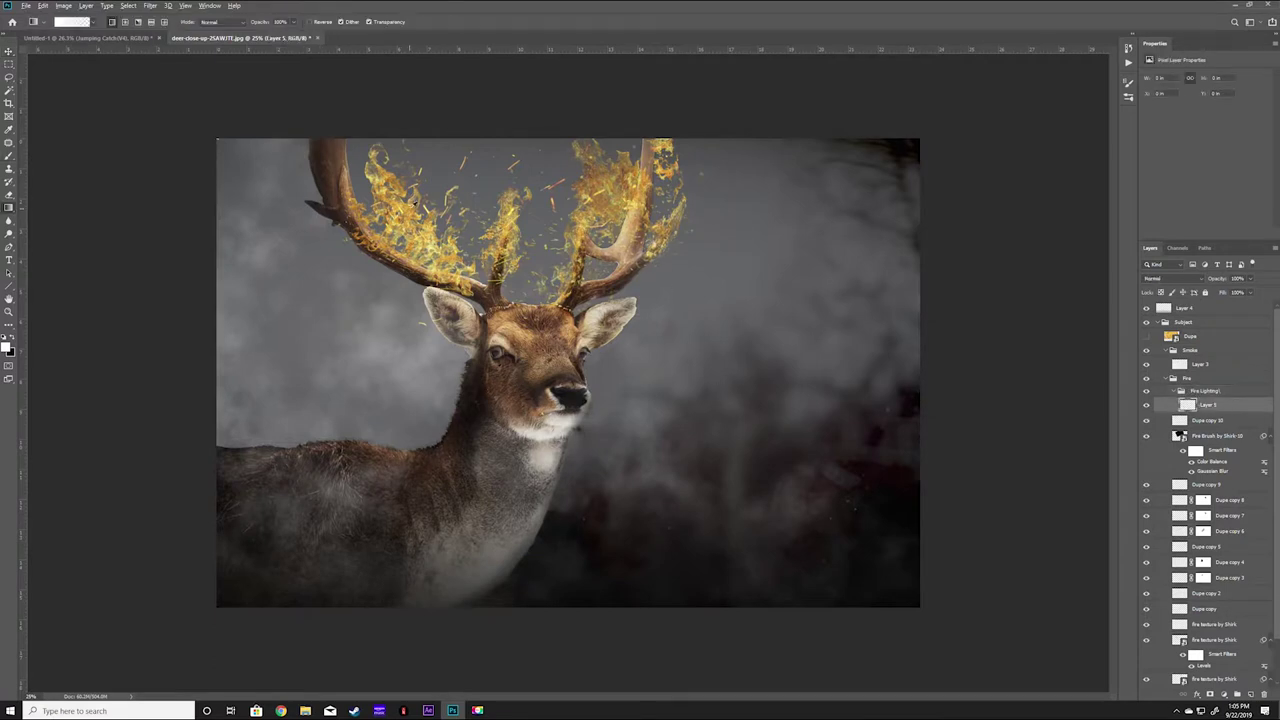
pyautogui.hotkey('ctrl', 't')
pyautogui.moveTo(525, 230)
pyautogui.mouseDown()
pyautogui.moveTo(549, 139)
pyautogui.moveTo(562, 336)
pyautogui.mouseUp()
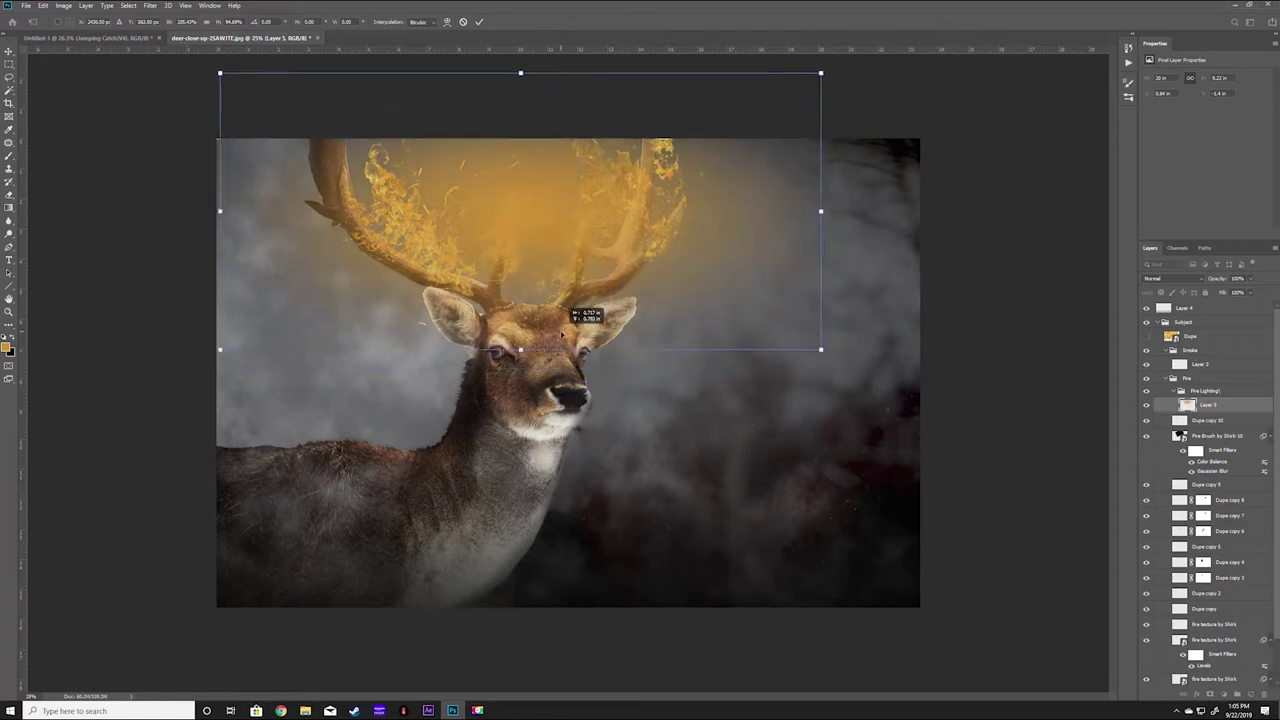
pyautogui.press('Return')
pyautogui.click(1170, 278)
pyautogui.click(1152, 407)
pyautogui.click(1170, 278)
# Step: Paint a light orange glow on the right antler and rotate it along the antler
pyautogui.click(1152, 408)
pyautogui.click(9, 346)
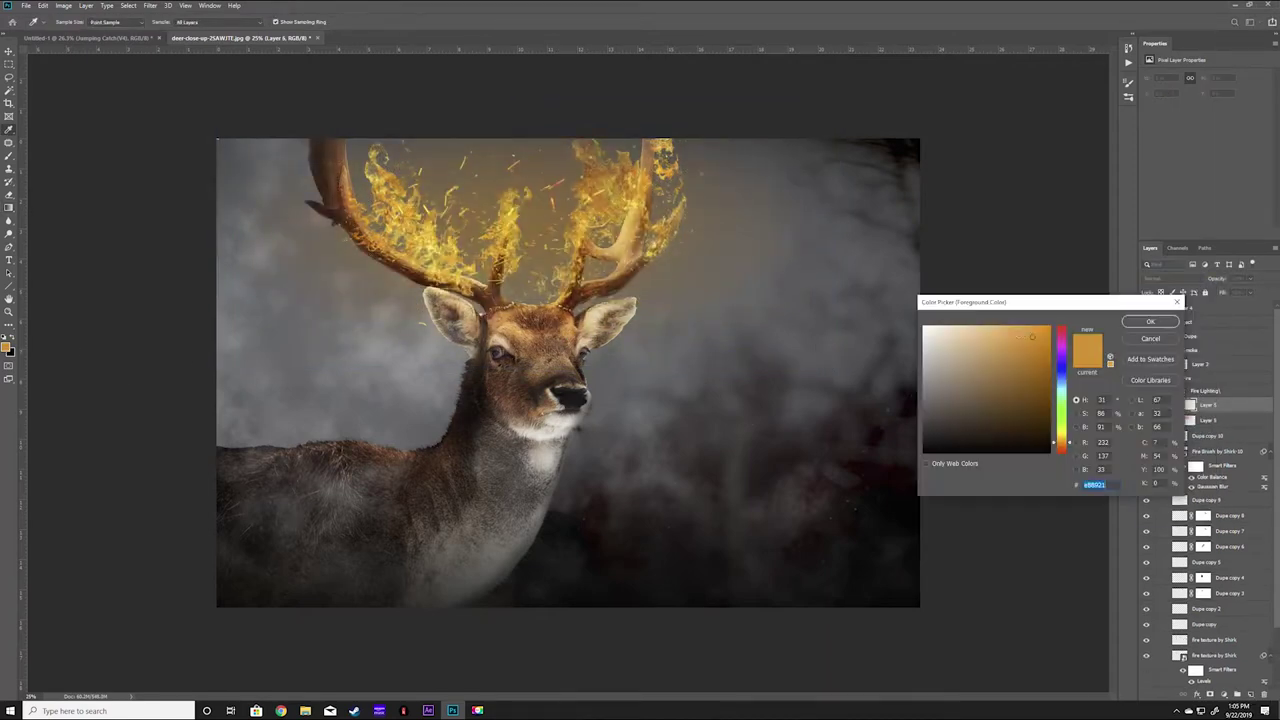
pyautogui.click(1150, 322)
pyautogui.click(636, 227)
pyautogui.hotkey('ctrl', 't')
pyautogui.moveTo(790, 150); pyautogui.dragTo(760, 220)
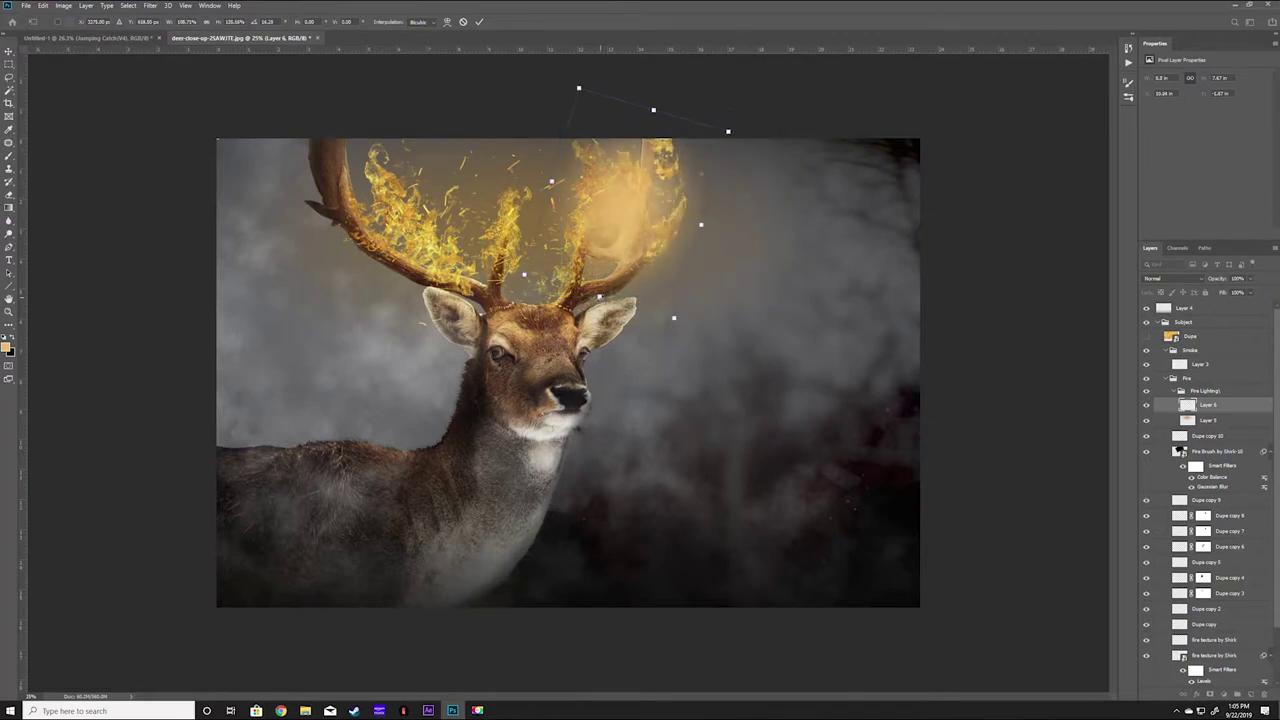
pyautogui.press('Return')
# Step: Duplicate the glow onto the left antler, group both glows, and lower the group's opacity
pyautogui.hotkey('ctrl', 'j')
pyautogui.hotkey('ctrl', 't')
pyautogui.moveTo(620, 230); pyautogui.dragTo(420, 230)
pyautogui.moveTo(506, 228); pyautogui.dragTo(486, 165)
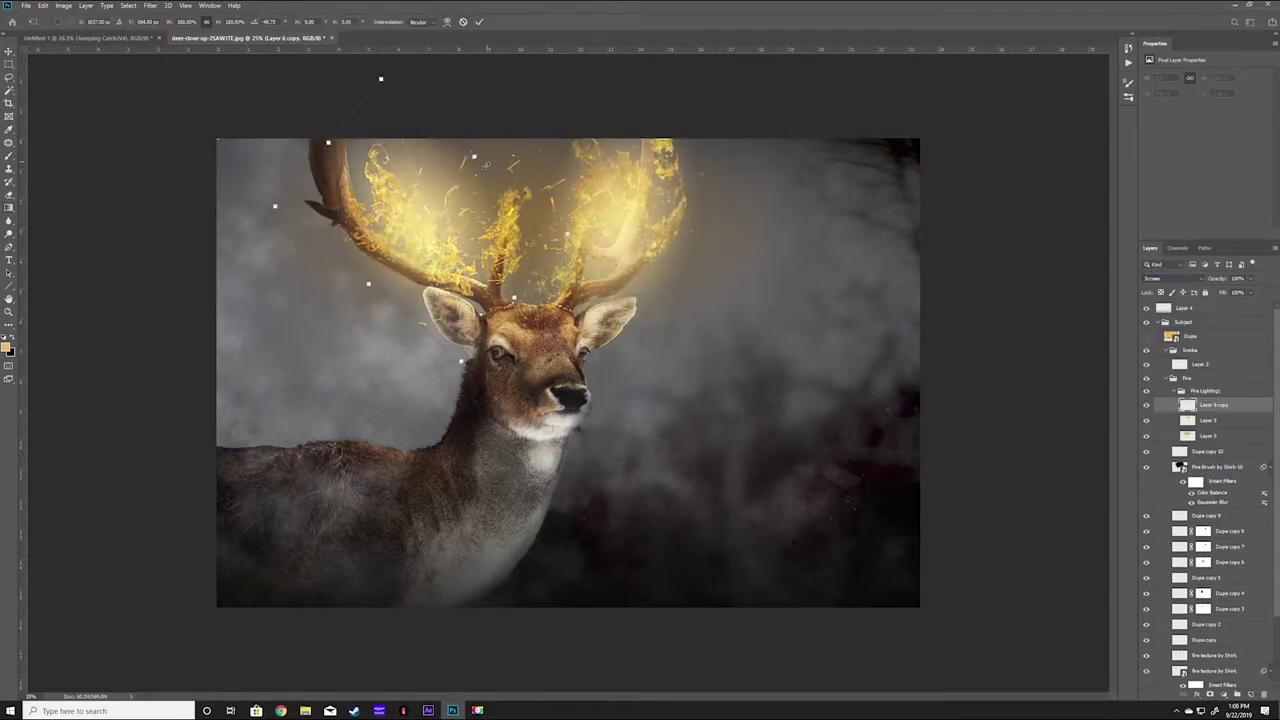
pyautogui.keyDown('shift'); pyautogui.click(1215, 420); pyautogui.keyUp('shift')
pyautogui.hotkey('ctrl', 'g')
pyautogui.click(1249, 278)
pyautogui.moveTo(1250, 291); pyautogui.dragTo(1234, 291)
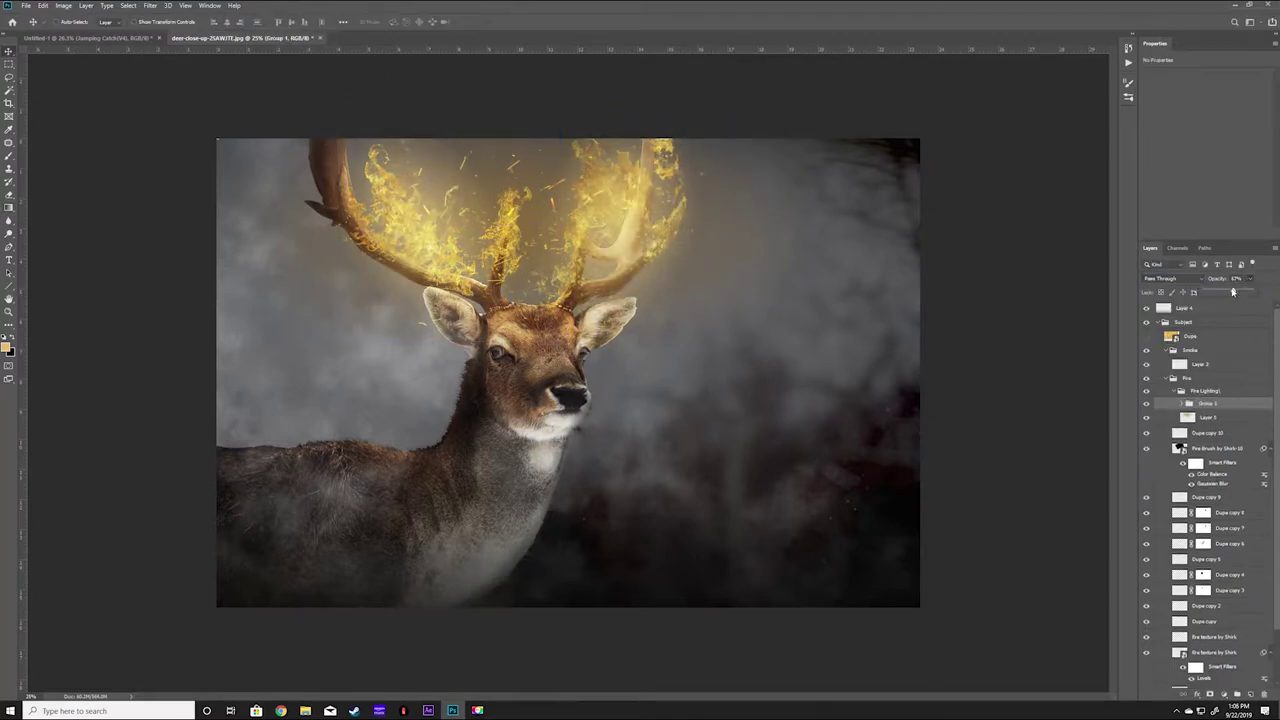
# Step: Create a new empty layer and bring up the brush presets
pyautogui.hotkey('ctrl', 'shift', 'alt', 'n')
pyautogui.press('b')
pyautogui.rightClick(669, 265)
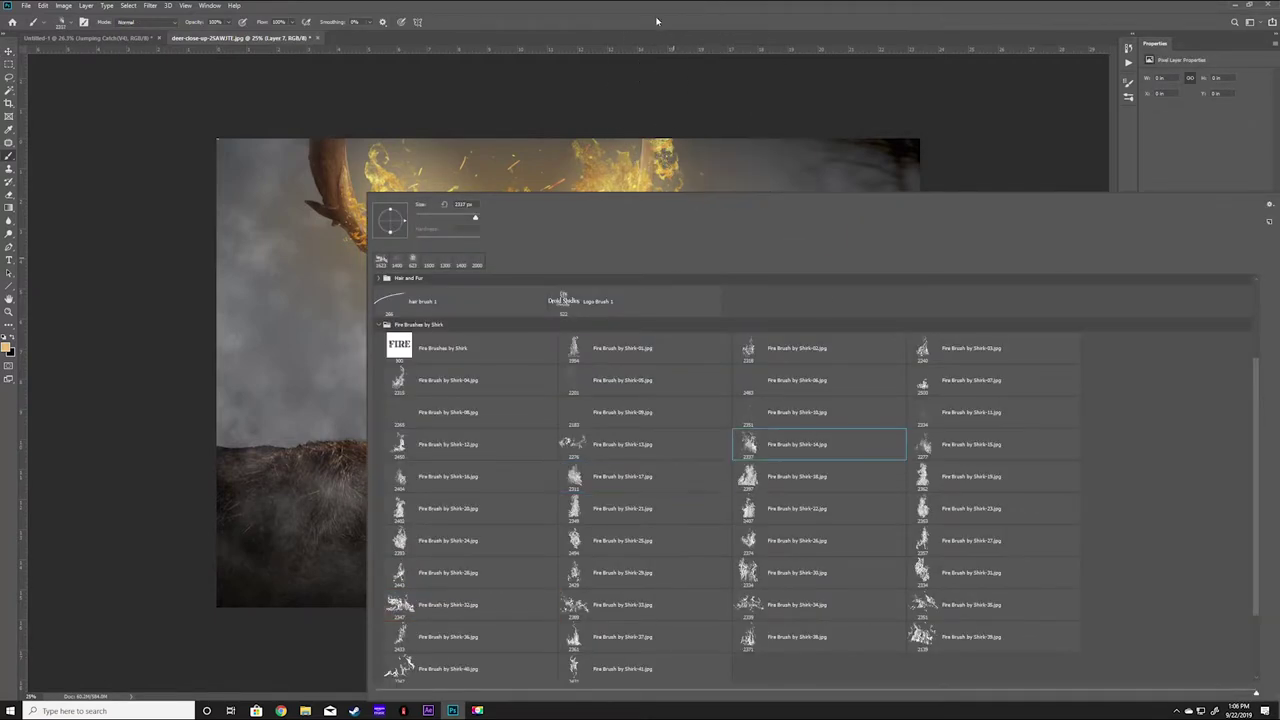
# Step: Stamp a white fire shape on the right antler and give it a layer mask
pyautogui.press('Return')
pyautogui.click(621, 212)
pyautogui.click(1209, 690)
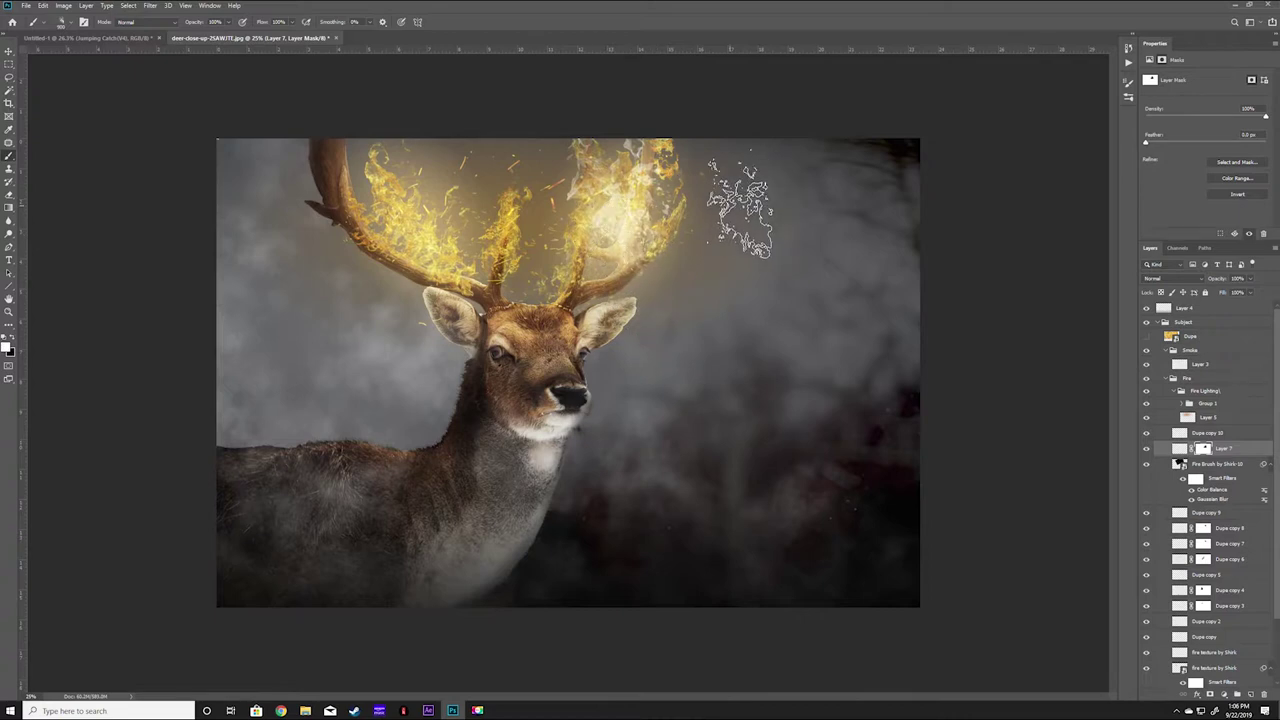
# Step: Duplicate a fire layer, transform the copy, and place it below Dupe copy 10
pyautogui.moveTo(1190, 336); pyautogui.dragTo(1205, 426)
pyautogui.hotkey('ctrl', 't')
pyautogui.press('Return')
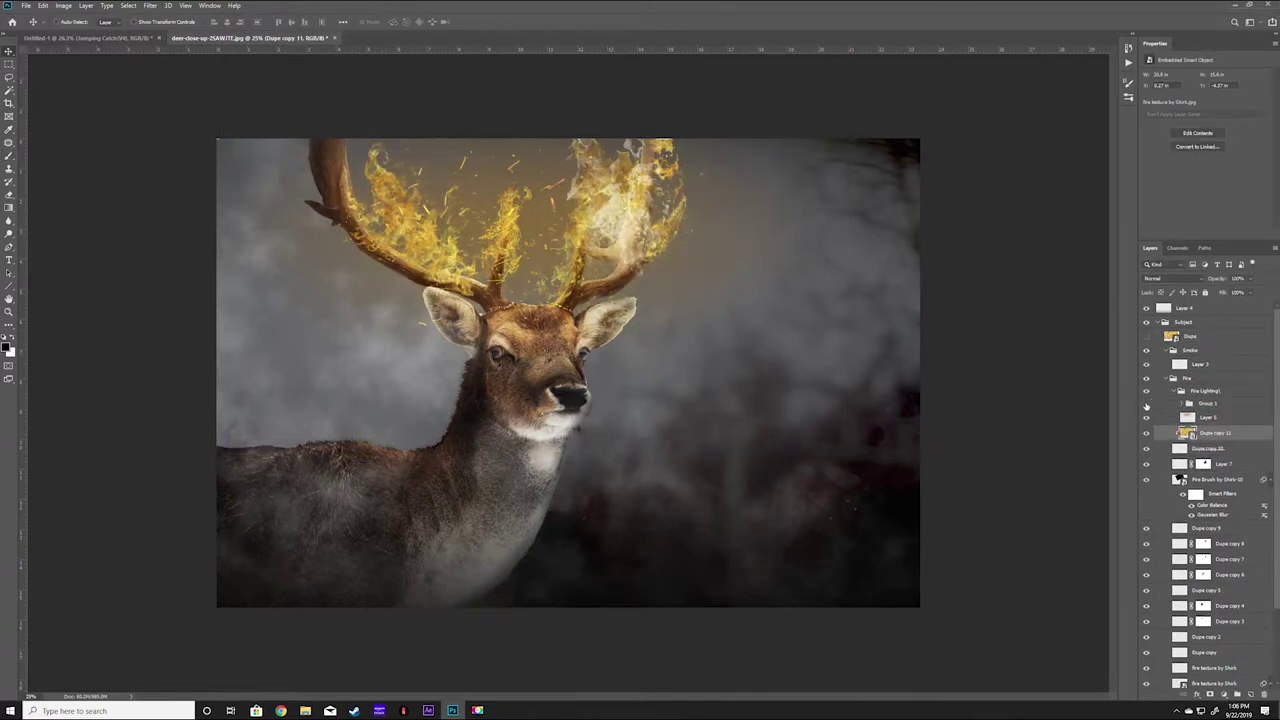
pyautogui.moveTo(1155, 450); pyautogui.dragTo(1185, 456)
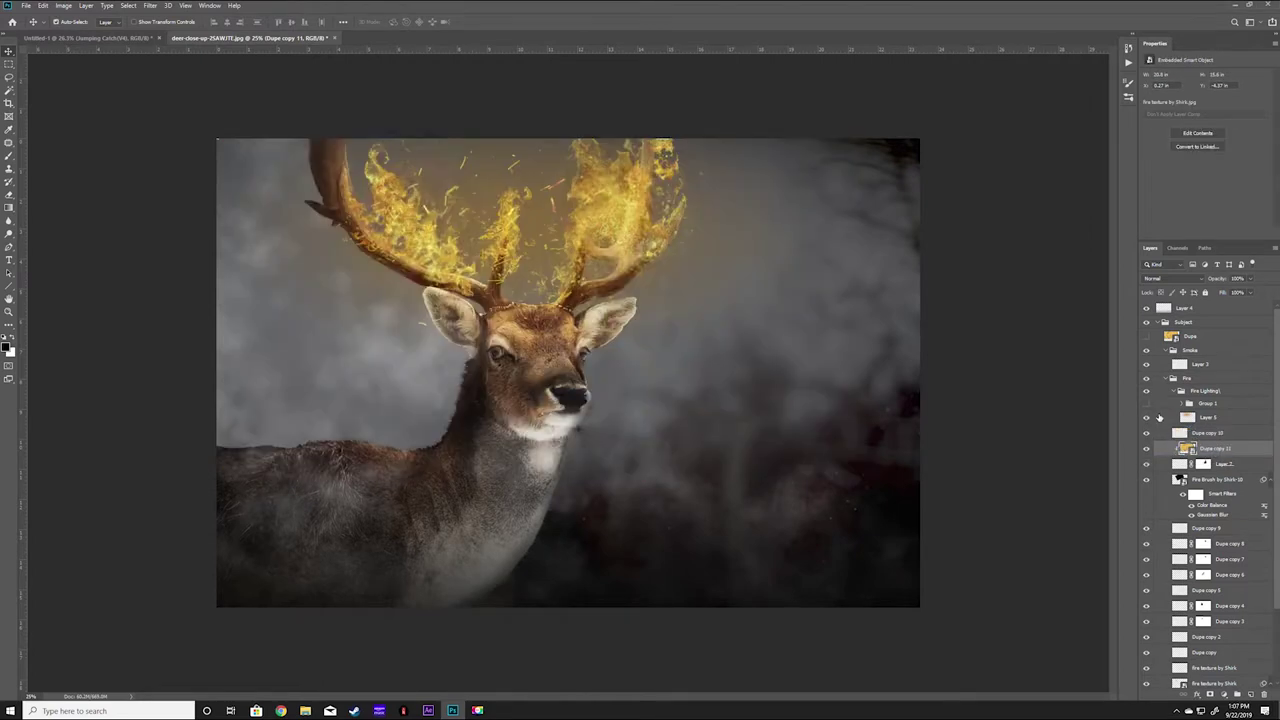
pyautogui.hotkey('ctrl', 't')
pyautogui.press('Return')
pyautogui.scroll(5, 600, 300)
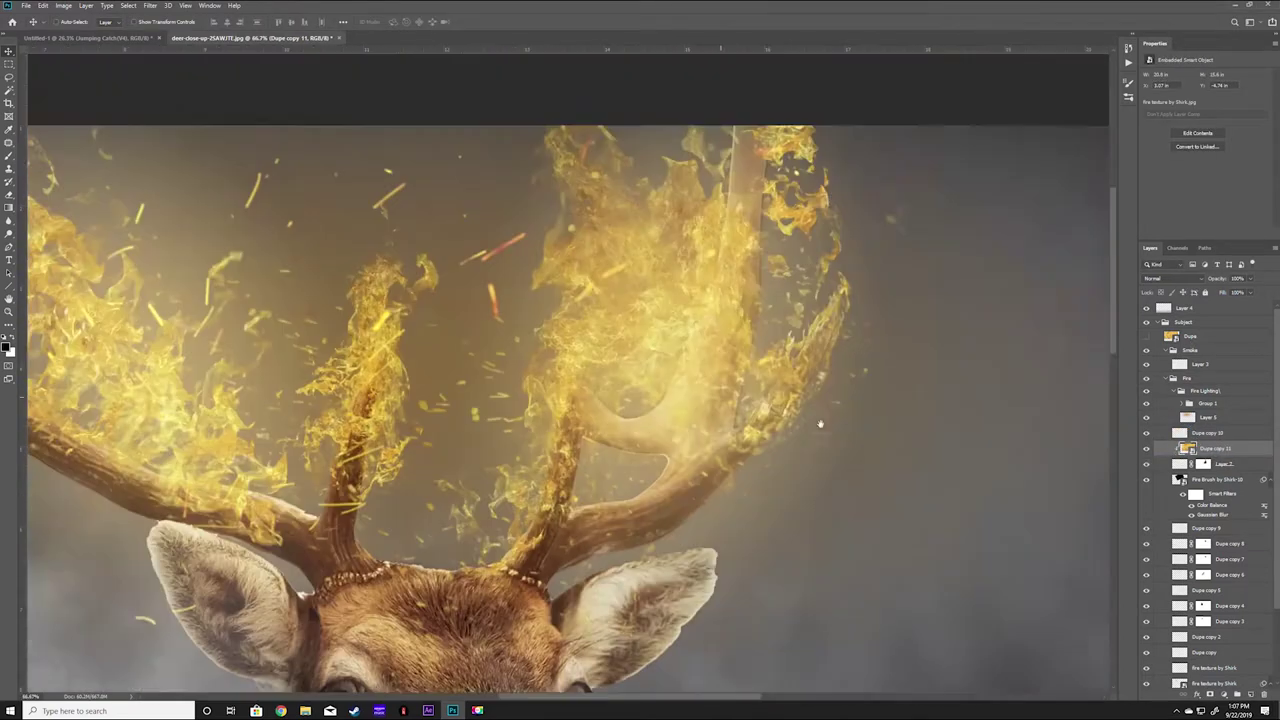
# Step: Add white smoke on the left antler tip and mask part of it away
pyautogui.rightClick(494, 389)
pyautogui.press('Return')
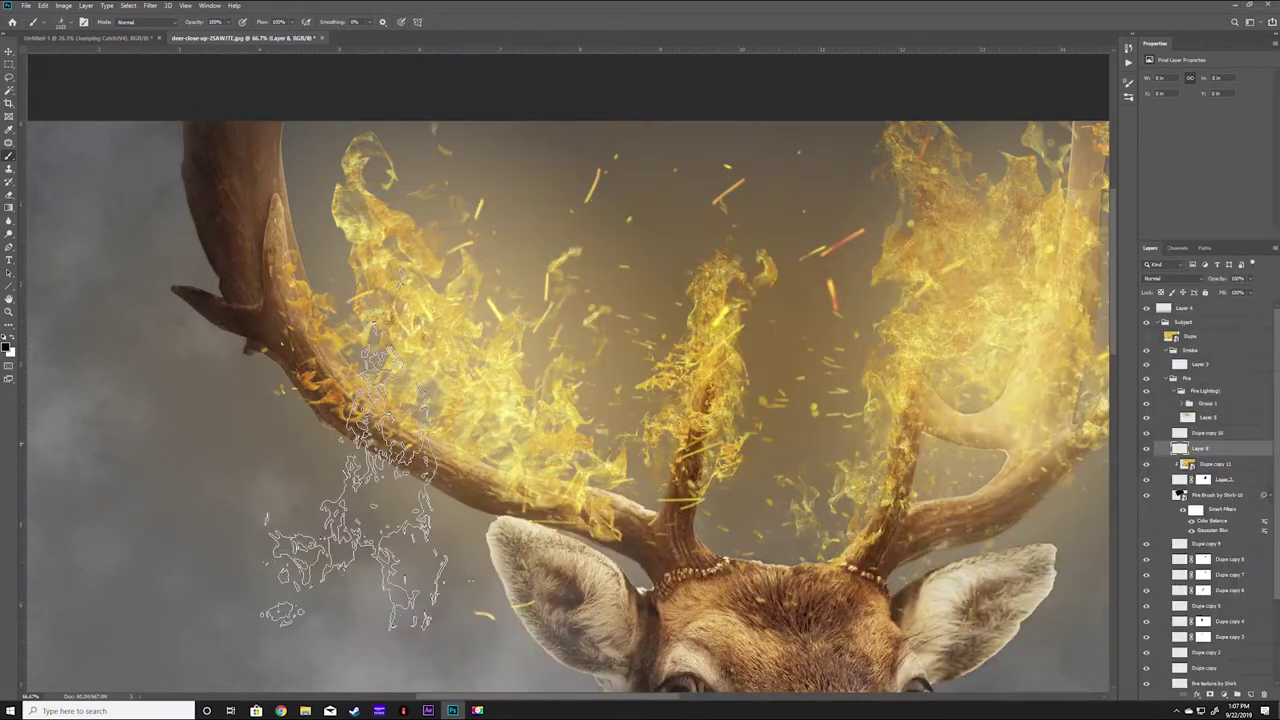
pyautogui.click(330, 530)
pyautogui.hotkey('ctrl', 't')
pyautogui.moveTo(370, 500)
pyautogui.mouseDown()
pyautogui.moveTo(310, 213)
pyautogui.moveTo(348, 280)
pyautogui.mouseUp()
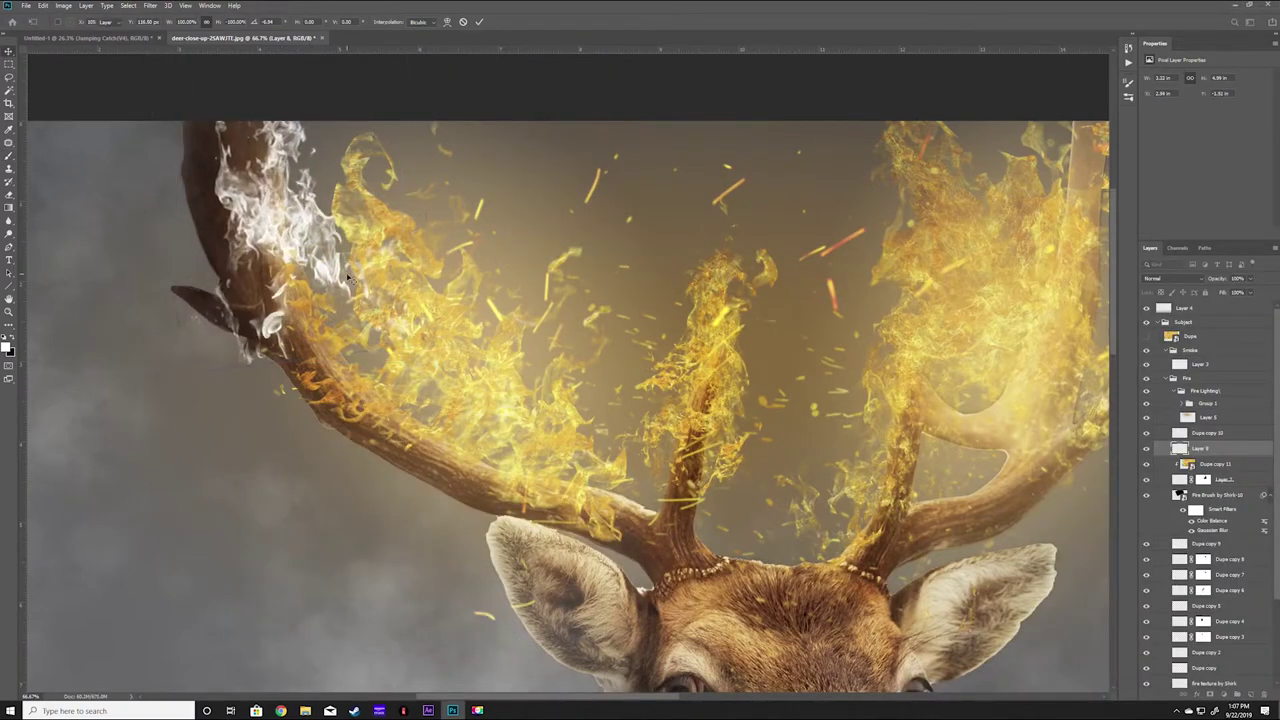
pyautogui.click(1210, 694)
pyautogui.moveTo(300, 230)
pyautogui.mouseDown()
pyautogui.moveTo(262, 320)
pyautogui.moveTo(160, 360)
pyautogui.mouseUp()
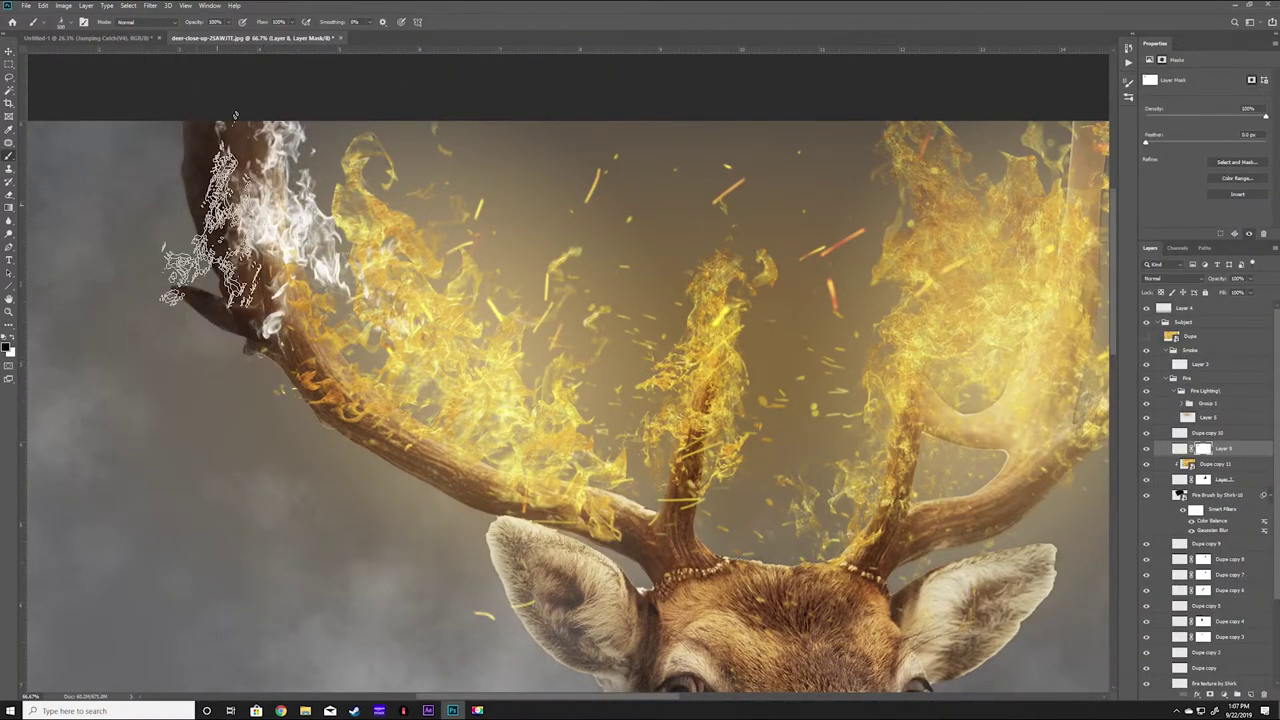
pyautogui.moveTo(230, 140); pyautogui.dragTo(110, 410)
pyautogui.hotkey('ctrl', '-')
pyautogui.hotkey('ctrl', '-')
# Step: Add more transformed fire copies (Dupe copy 11–13), hiding the newest to compare
pyautogui.click(1215, 464)
pyautogui.moveTo(1215, 464); pyautogui.dragTo(1215, 446)
pyautogui.hotkey('ctrl', 't')
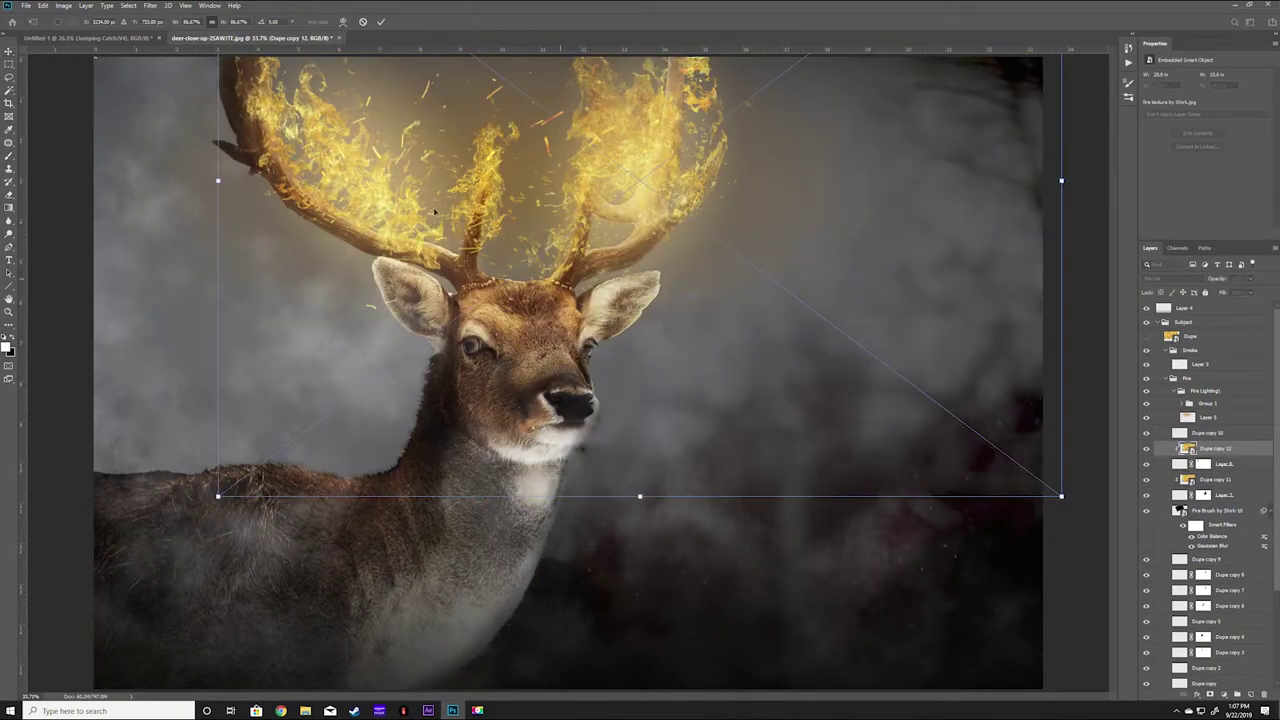
pyautogui.press('Return')
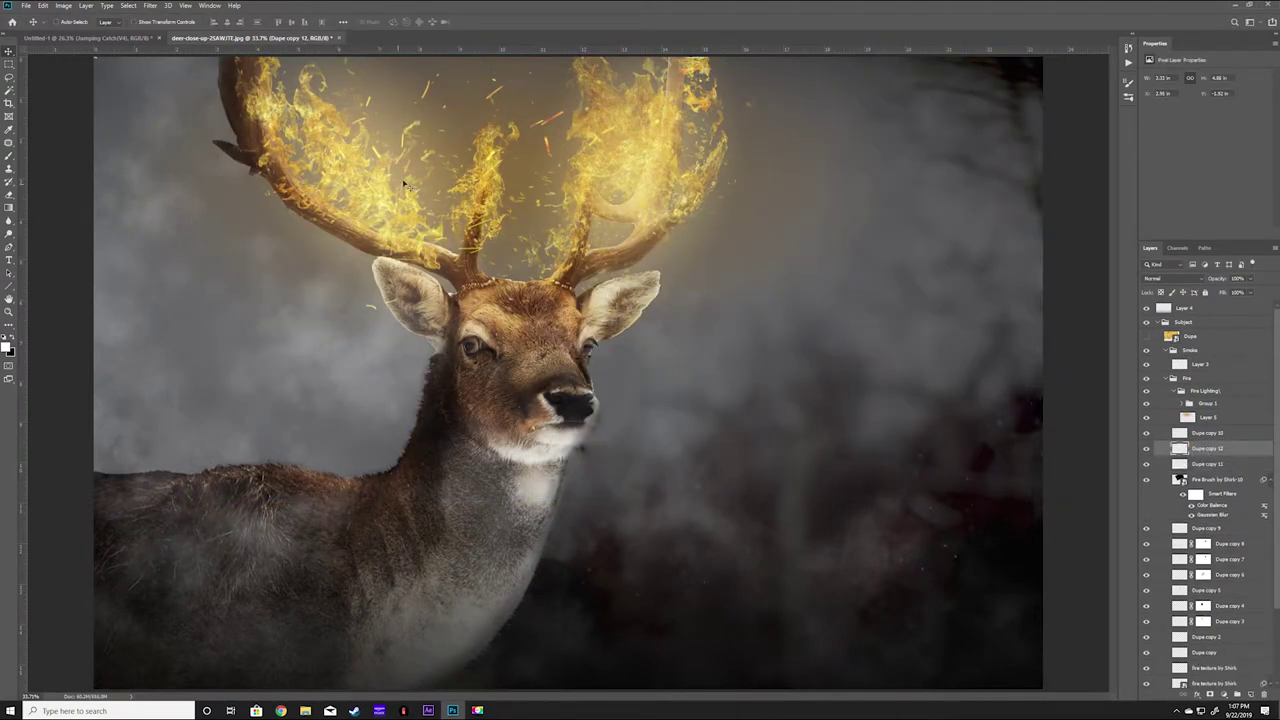
pyautogui.hotkey('ctrl', 'v')
pyautogui.hotkey('ctrl', 't')
pyautogui.press('Escape')
pyautogui.moveTo(1190, 336)
pyautogui.mouseDown()
pyautogui.moveTo(1150, 430)
pyautogui.moveTo(1197, 452)
pyautogui.mouseUp()
pyautogui.click(1146, 435)
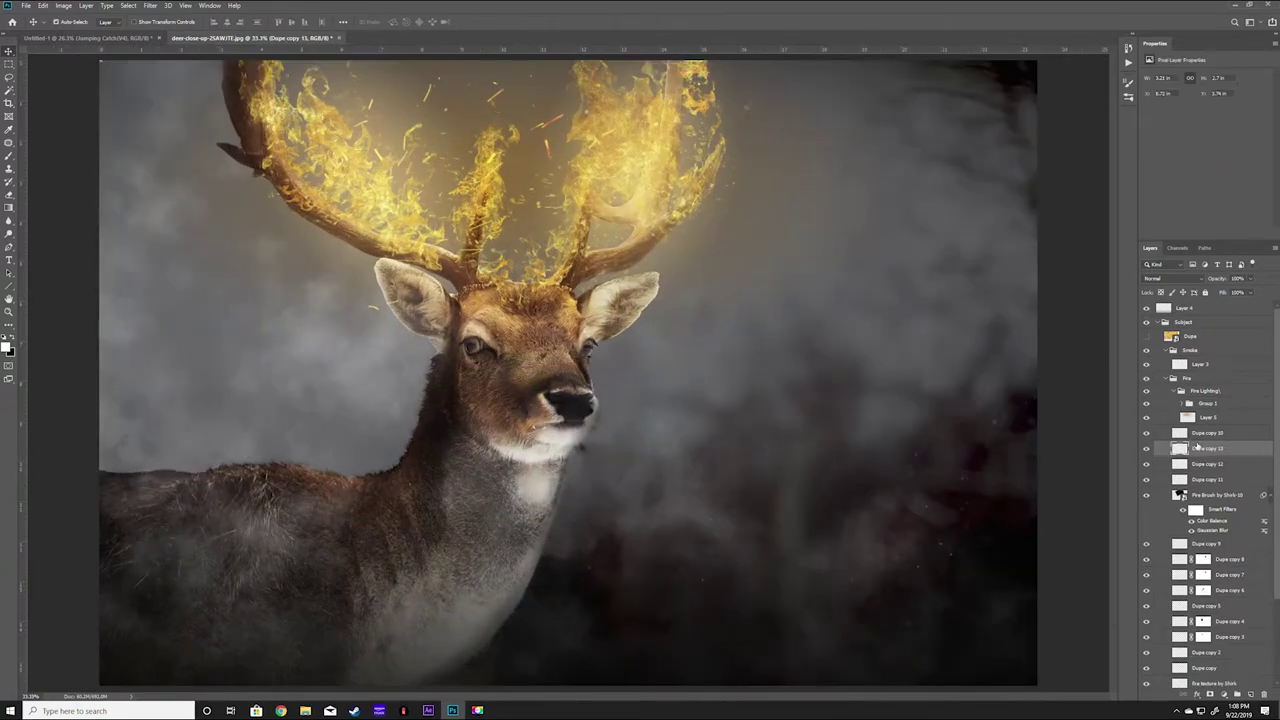
# Step: Group the fire layers and clip a Levels adjustment with raised midtones to them
pyautogui.hotkey('ctrl', 'g')
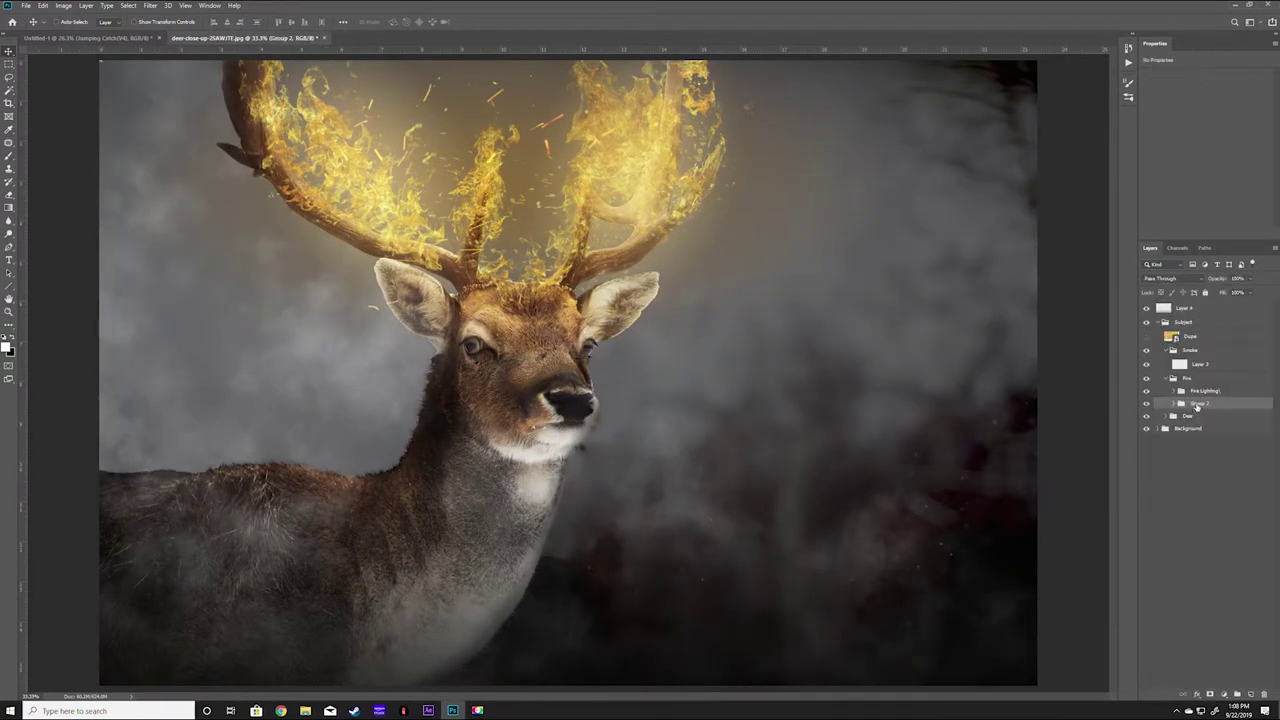
pyautogui.click(1237, 693)
pyautogui.click(1230, 563)
pyautogui.moveTo(1214, 156); pyautogui.dragTo(1222, 156)
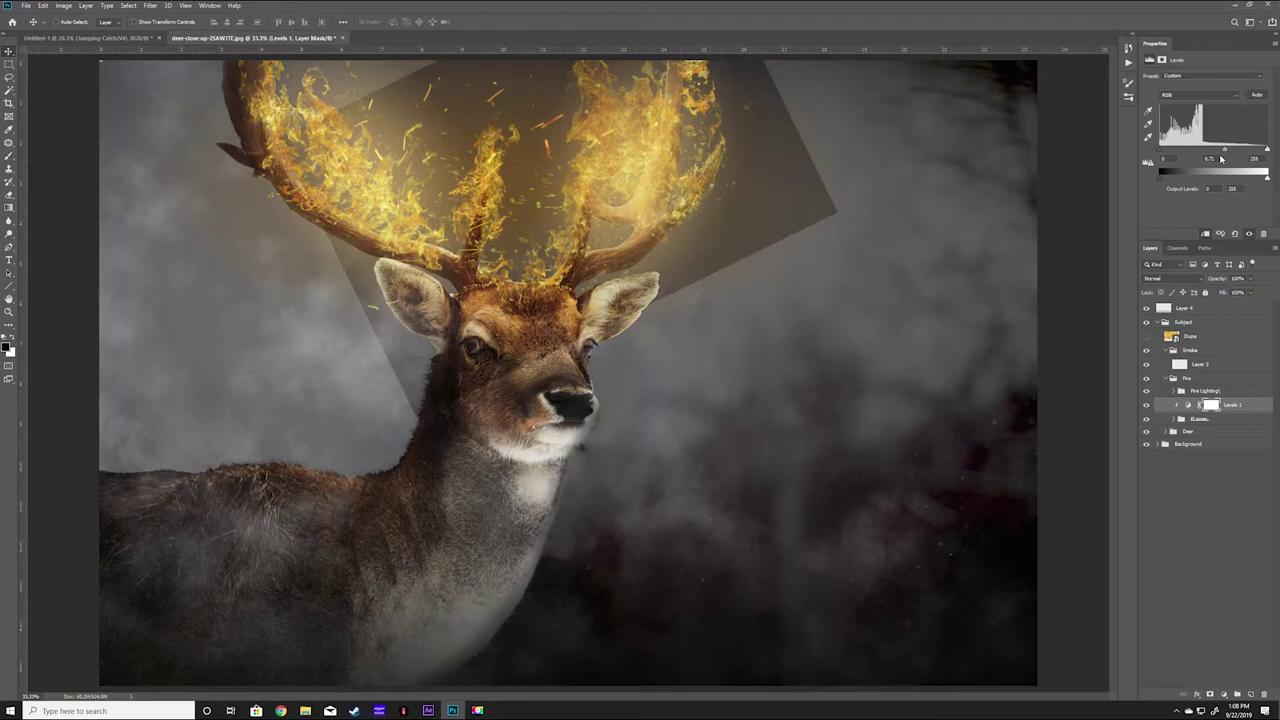
pyautogui.hotkey('ctrl', 'alt', 'g')
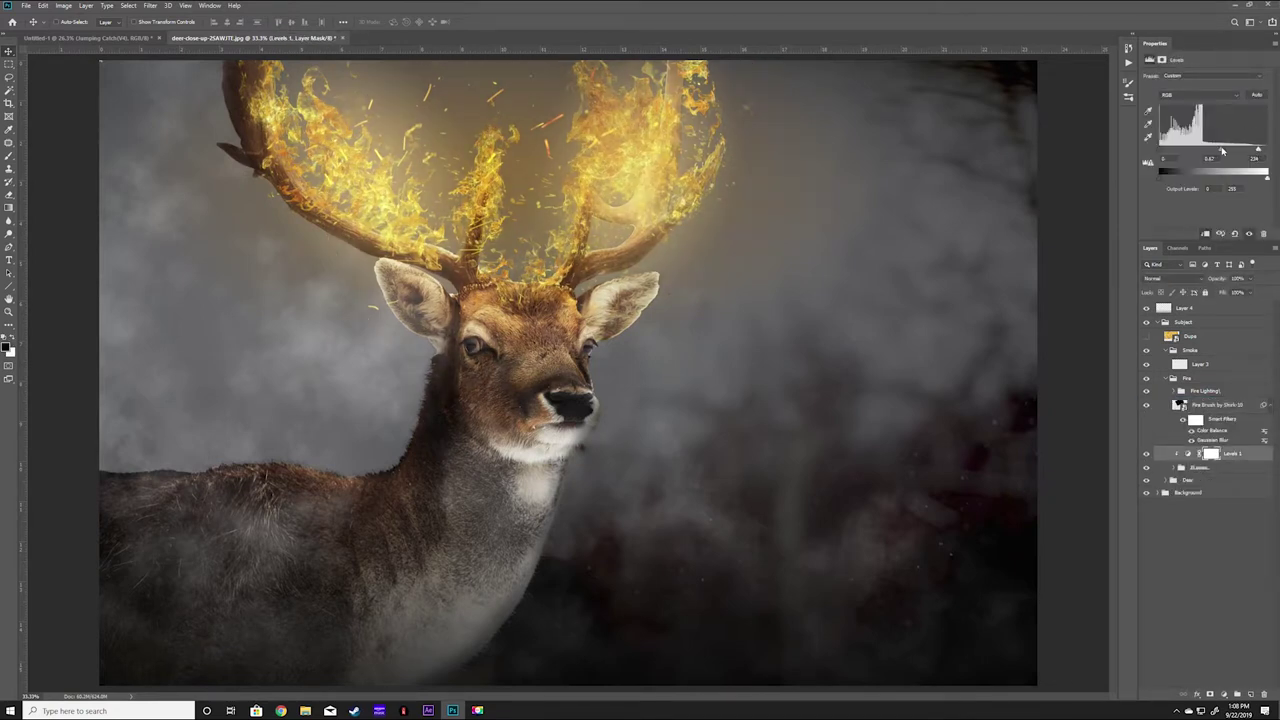
# Step: Add a reddish-brown Solid Color fill layer blended in Soft Light
pyautogui.click(1165, 493)
pyautogui.click(1147, 507)
pyautogui.hotkey('ctrl', '-')
pyautogui.click(1237, 693)
pyautogui.click(1225, 520)
pyautogui.click(1031, 414)
pyautogui.moveTo(1069, 450); pyautogui.dragTo(1069, 450)
pyautogui.click(1150, 321)
pyautogui.click(1175, 277)
pyautogui.click(1179, 371)
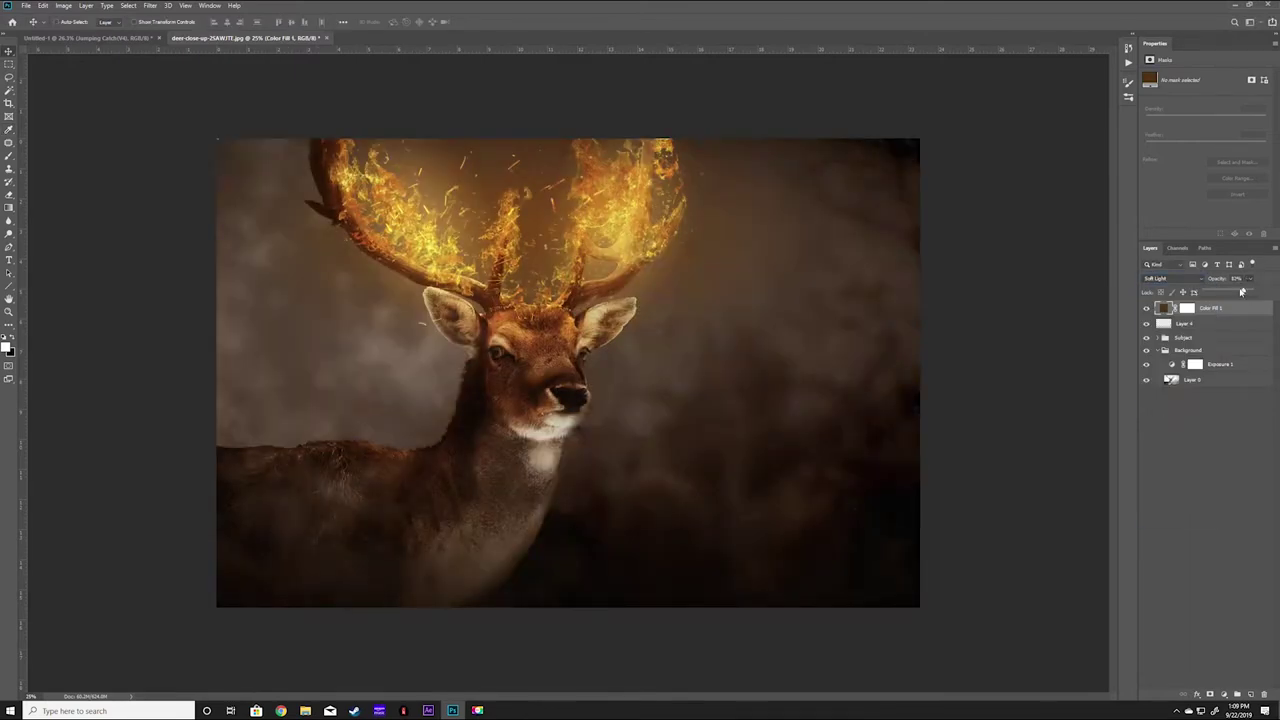
# Step: Lower the brown fill's opacity and add a blue-grey Solid Color fill in Soft Light
pyautogui.moveTo(1241, 291); pyautogui.dragTo(1224, 291)
pyautogui.click(1223, 695)
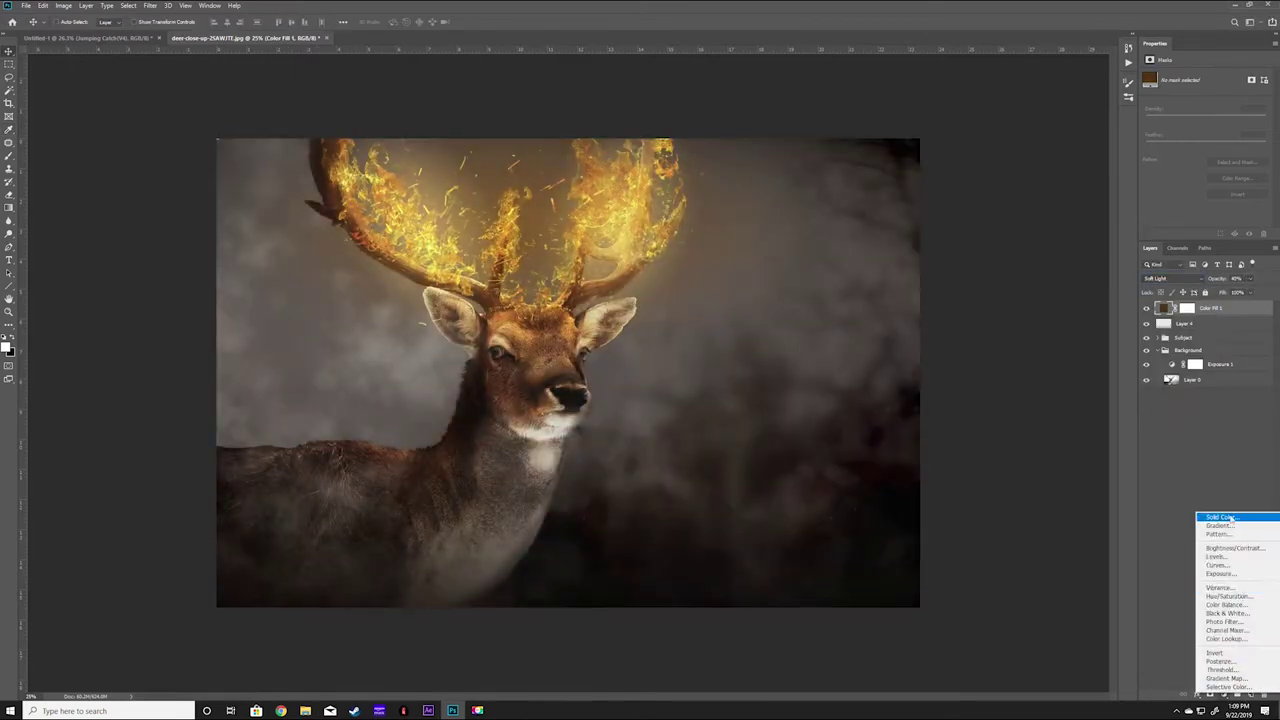
pyautogui.click(1222, 517)
pyautogui.click(1006, 371)
pyautogui.click(974, 411)
pyautogui.press('Return')
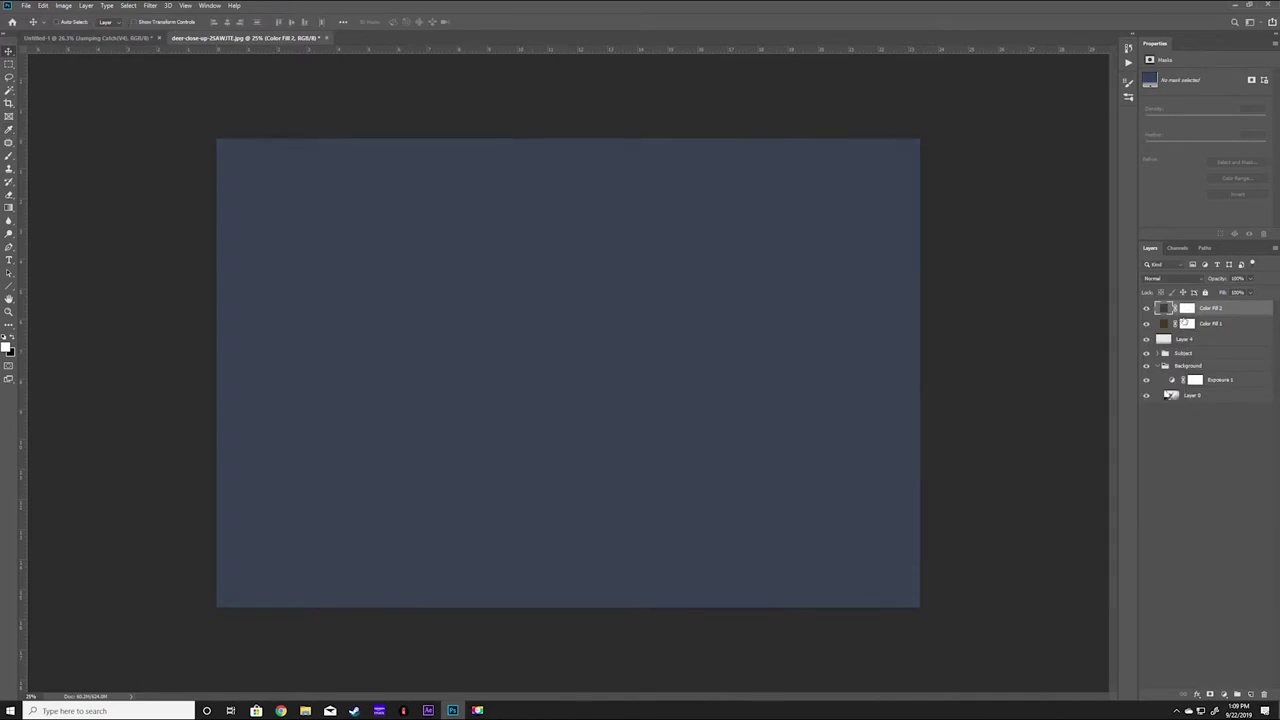
pyautogui.click(1170, 278)
pyautogui.click(1180, 407)
# Step: Invert both fill masks and fade each fill back in with gradients
pyautogui.hotkey('ctrl', 'i')
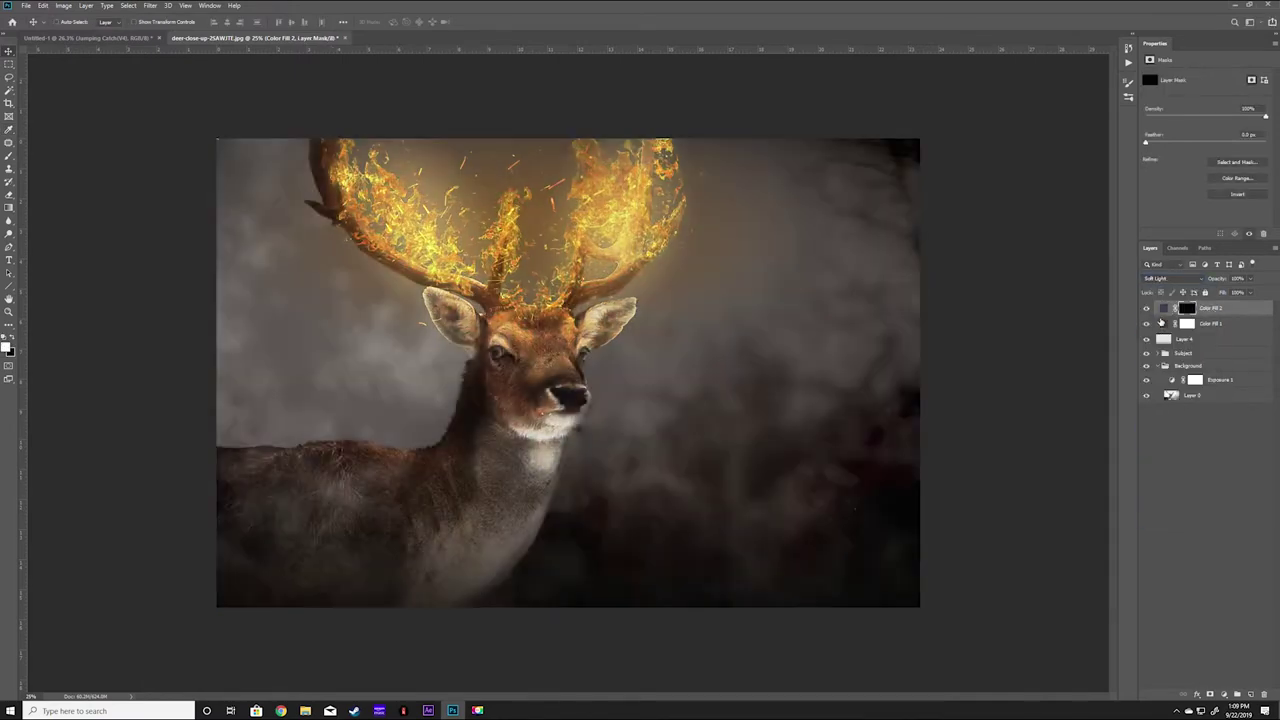
pyautogui.hotkey('ctrl', 'i')
pyautogui.press('g')
pyautogui.moveTo(553, 97); pyautogui.dragTo(553, 125)
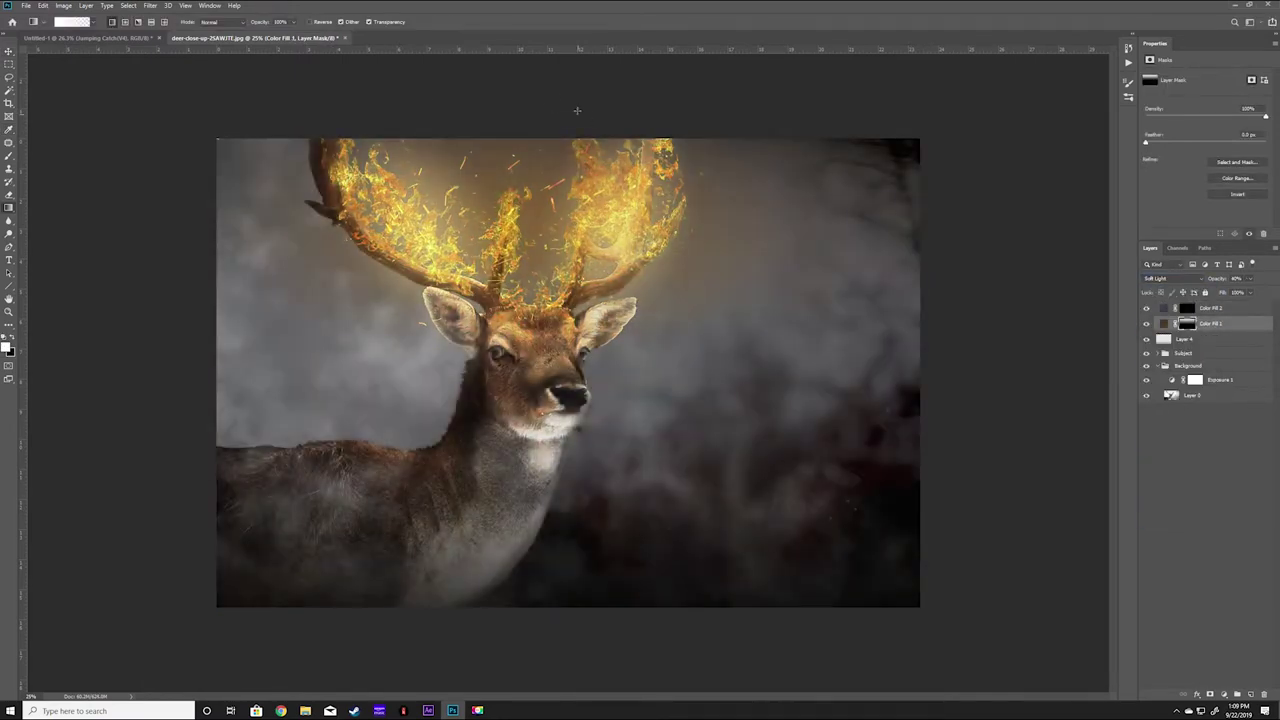
pyautogui.click(1191, 310)
pyautogui.moveTo(579, 630); pyautogui.dragTo(579, 630)
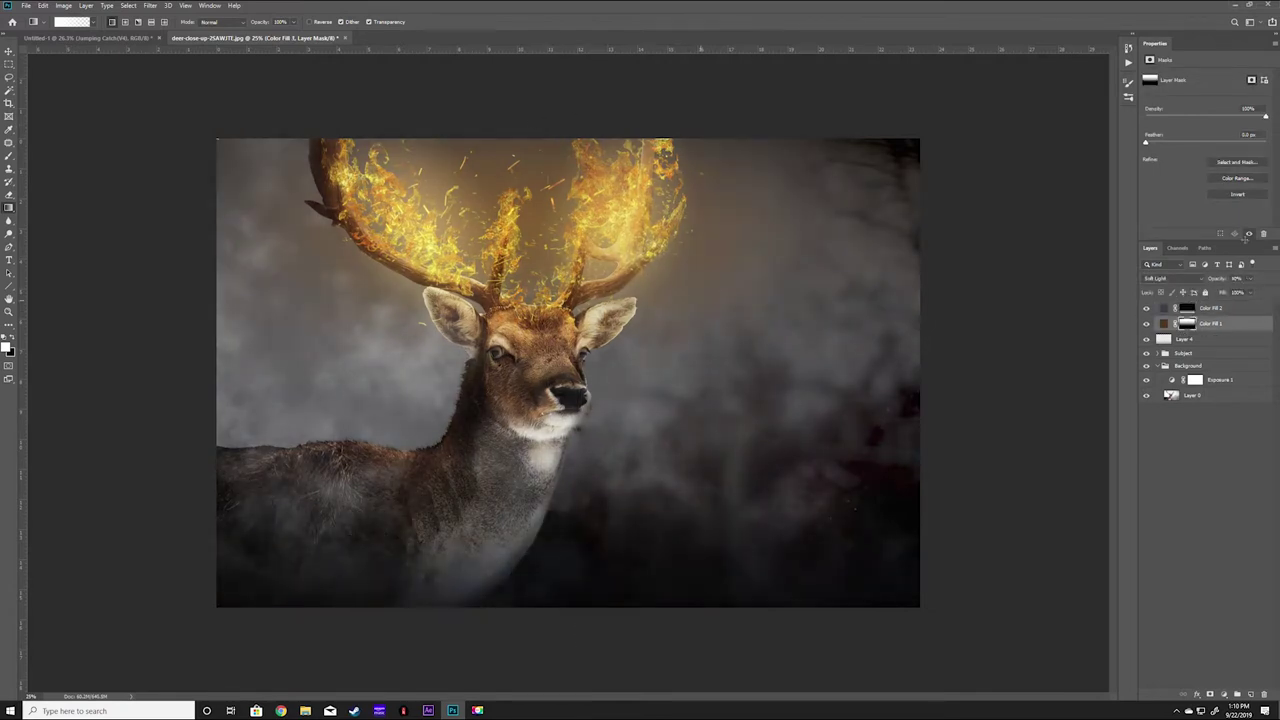
pyautogui.click(1190, 312)
pyautogui.press('v')
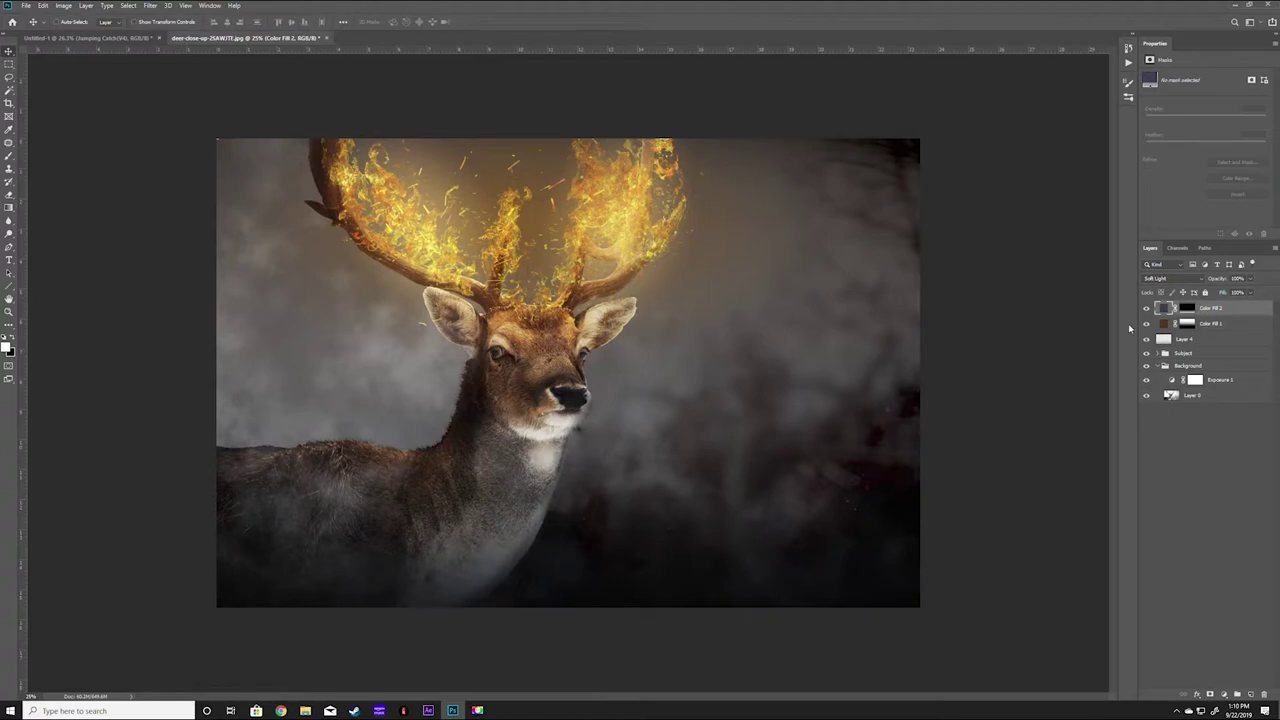
# Step: Paint over the deer's Layer 2 with a 30% opacity brush, toggling it to compare
pyautogui.click(1169, 512)
pyautogui.click(1190, 541)
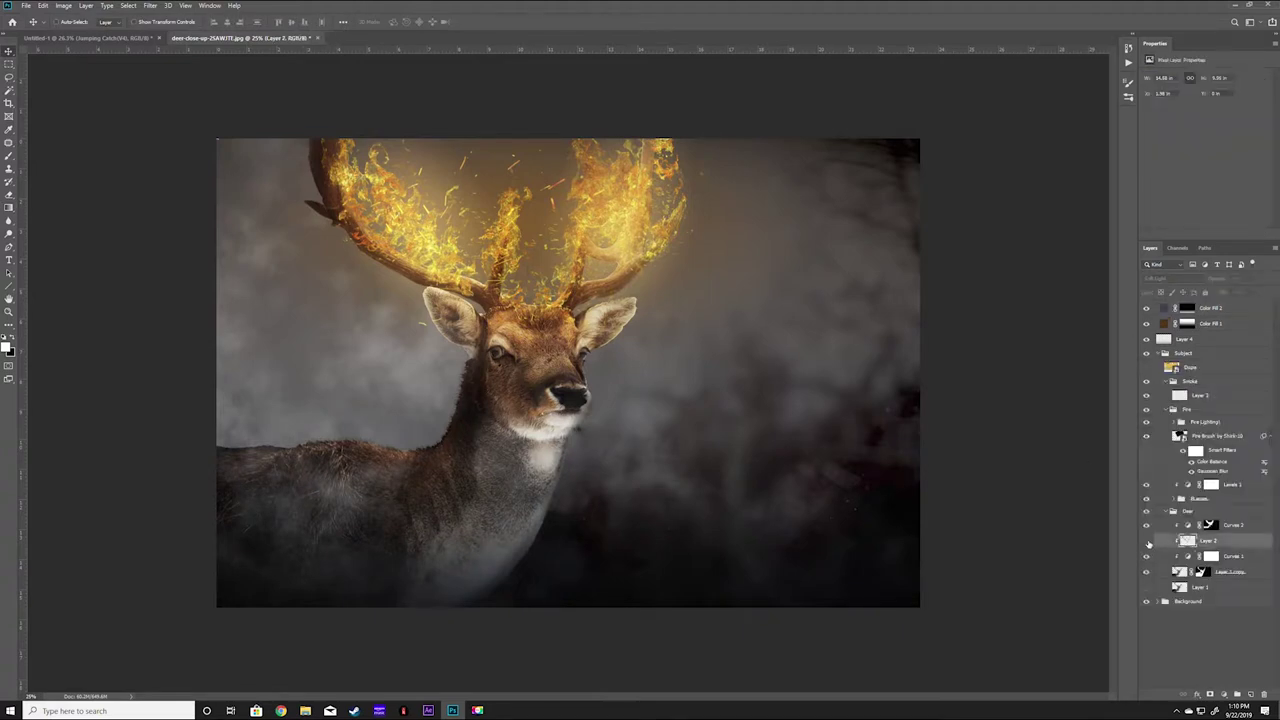
pyautogui.press('b')
pyautogui.rightClick(370, 193)
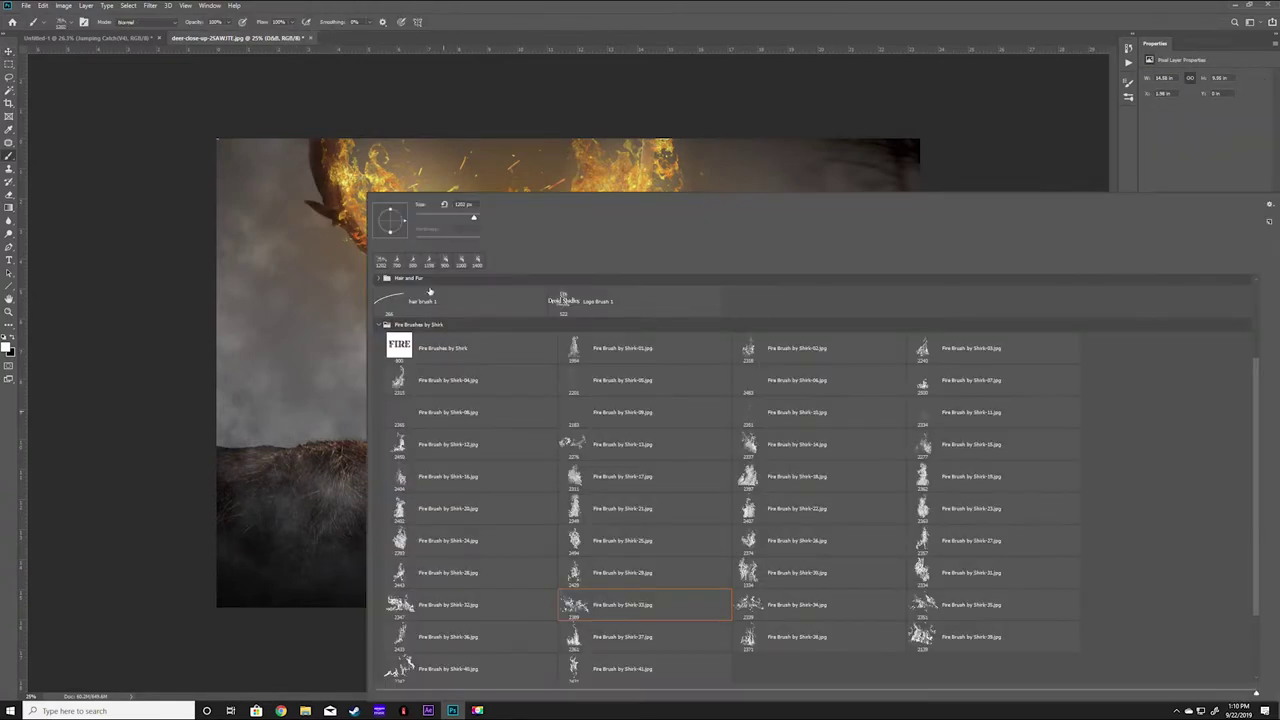
pyautogui.scroll(5, 563, 417)
pyautogui.press('Return')
pyautogui.press('3')
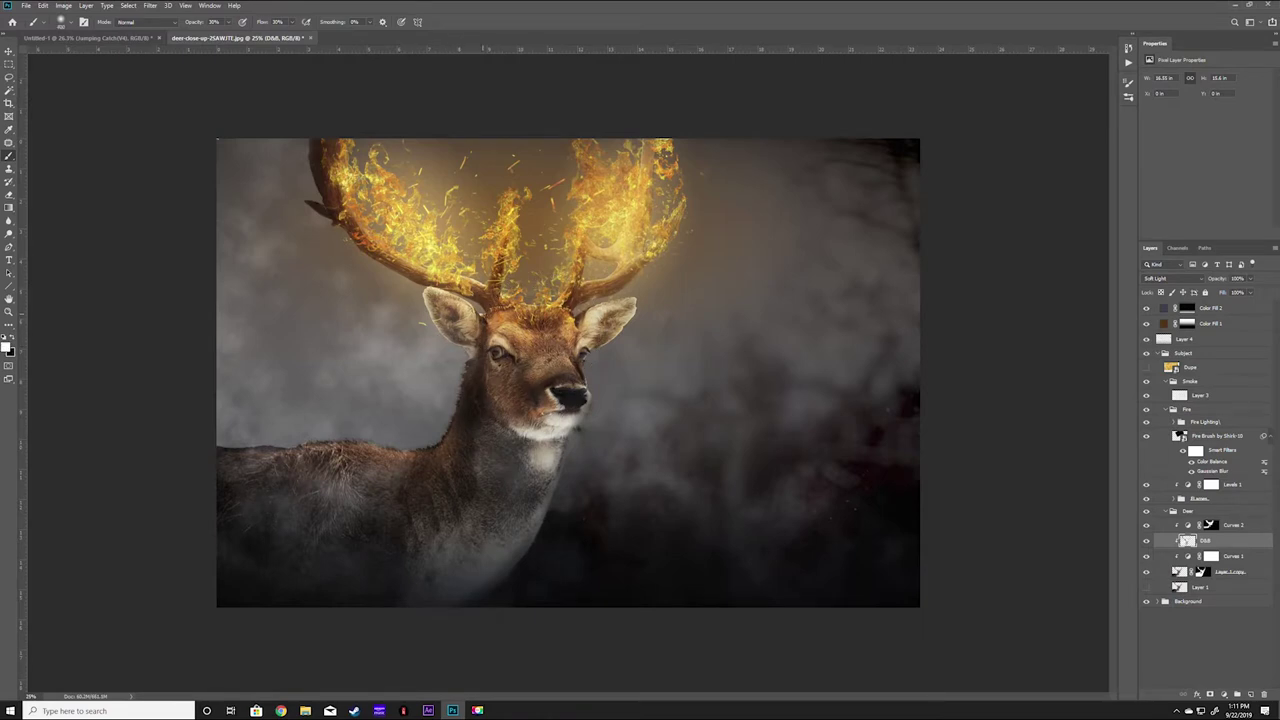
pyautogui.click(1146, 587)
pyautogui.click(1146, 587)
# Step: Set Group 1 to Screen and move it below the blurred fire layer
pyautogui.click(1173, 511)
pyautogui.click(1181, 422)
pyautogui.click(1146, 435)
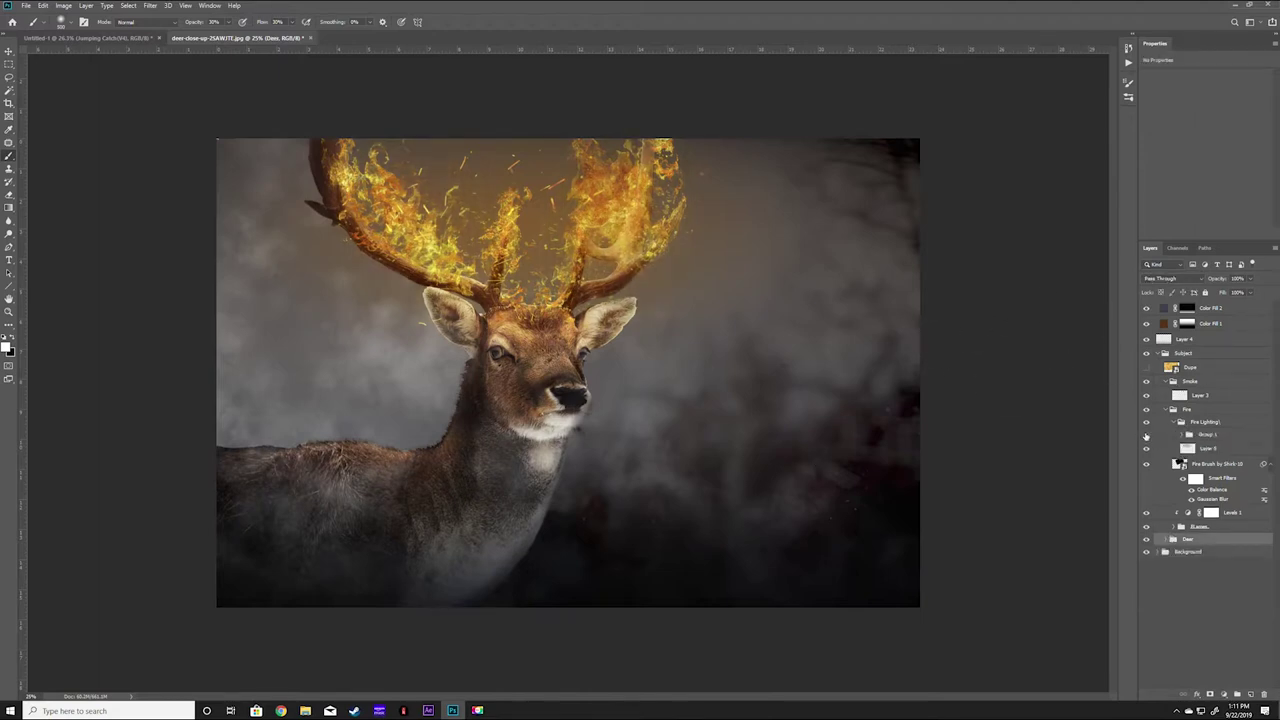
pyautogui.click(1205, 435)
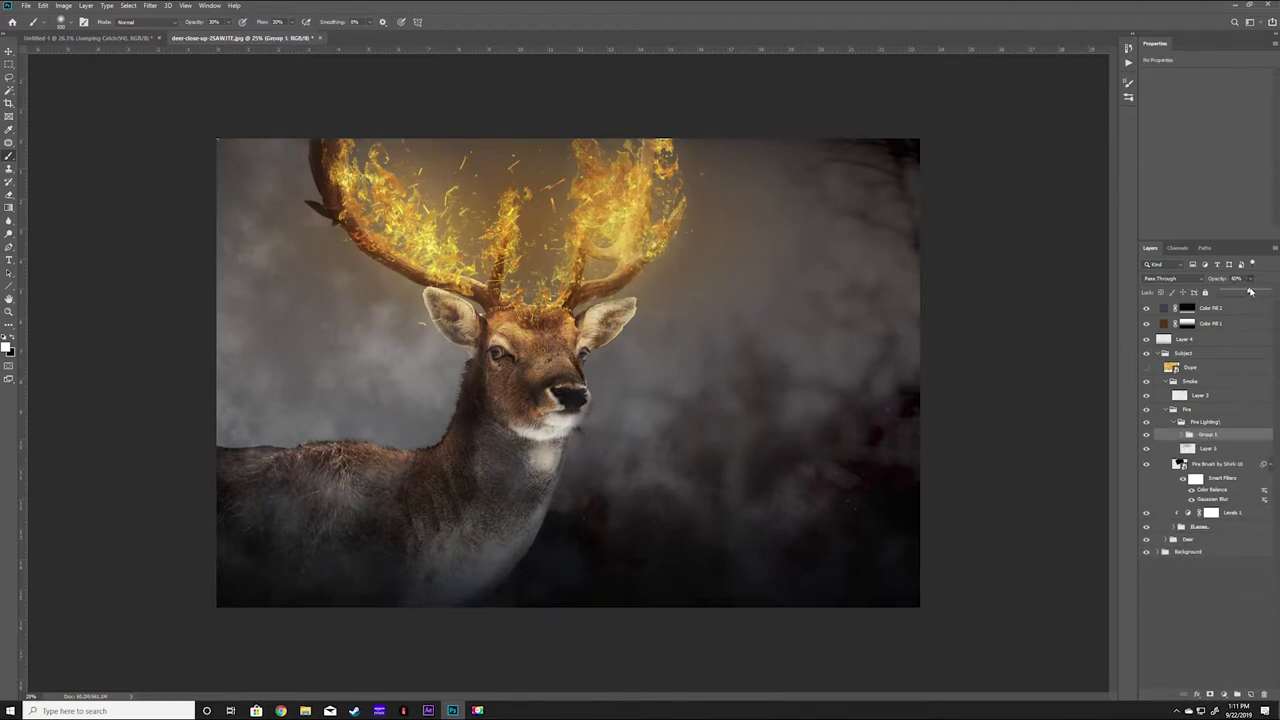
pyautogui.click(1160, 278)
pyautogui.click(1165, 366)
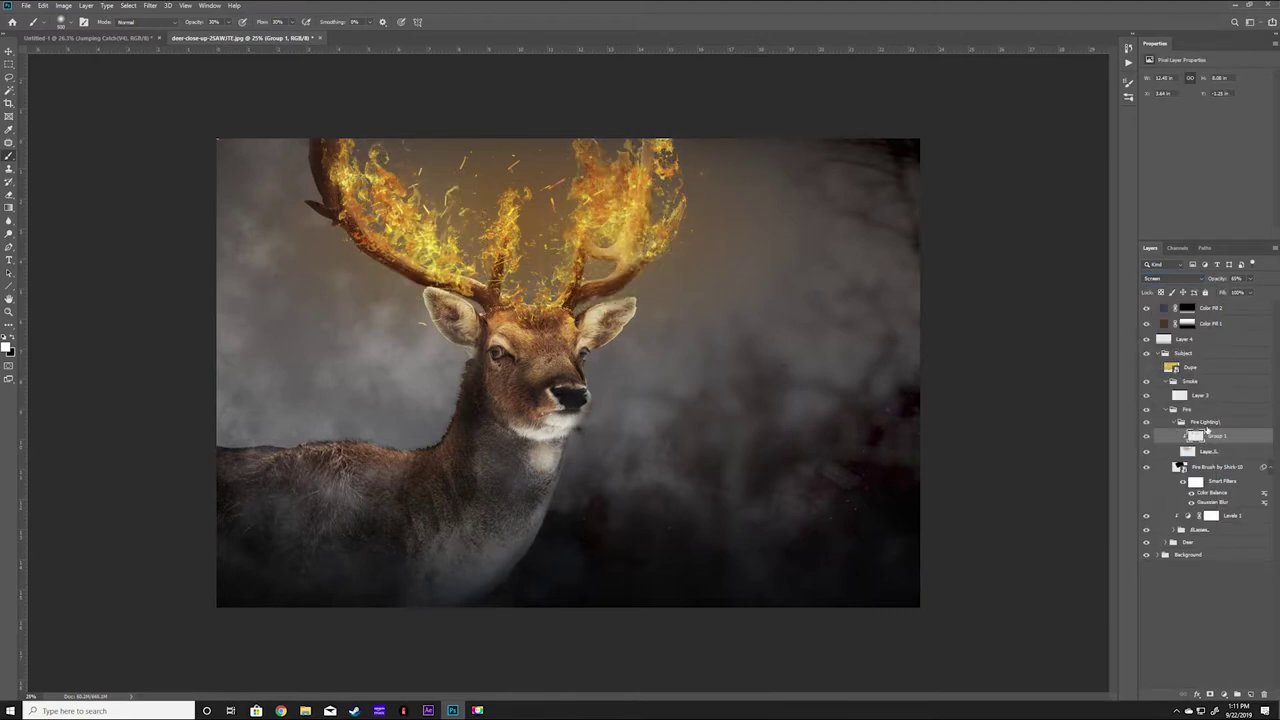
pyautogui.moveTo(1220, 447); pyautogui.dragTo(1148, 504)
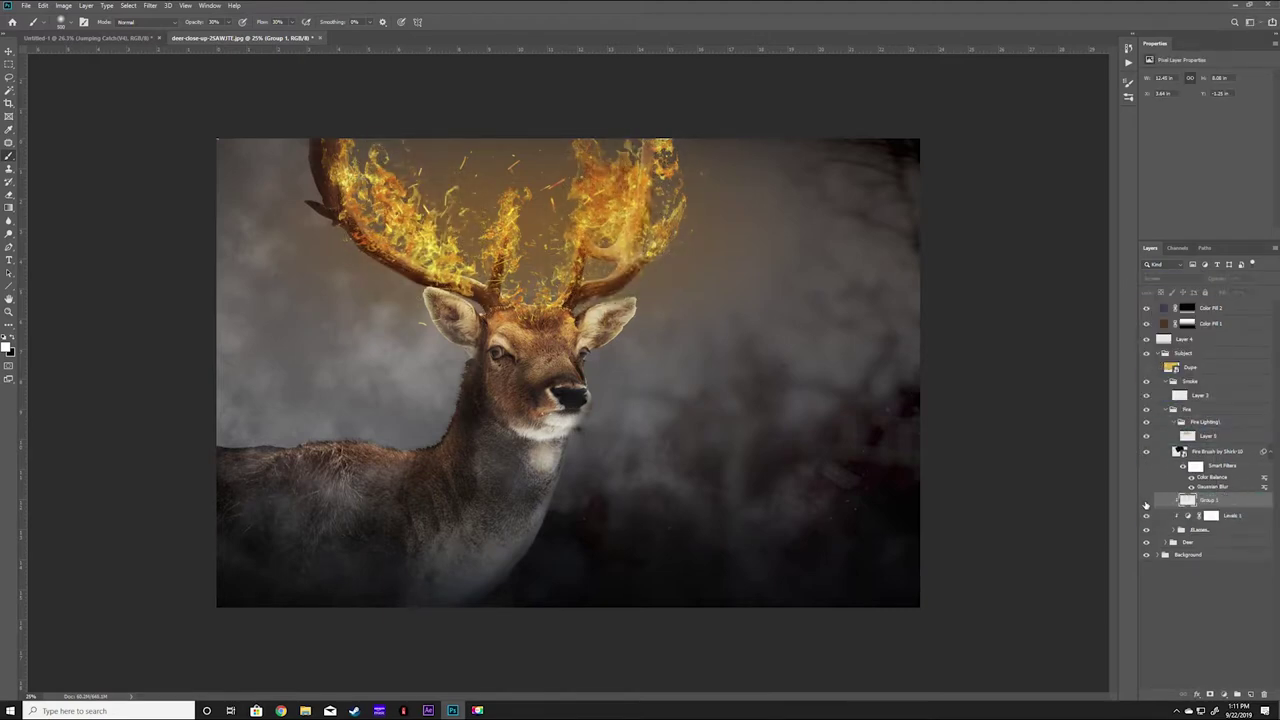
pyautogui.click(1147, 501)
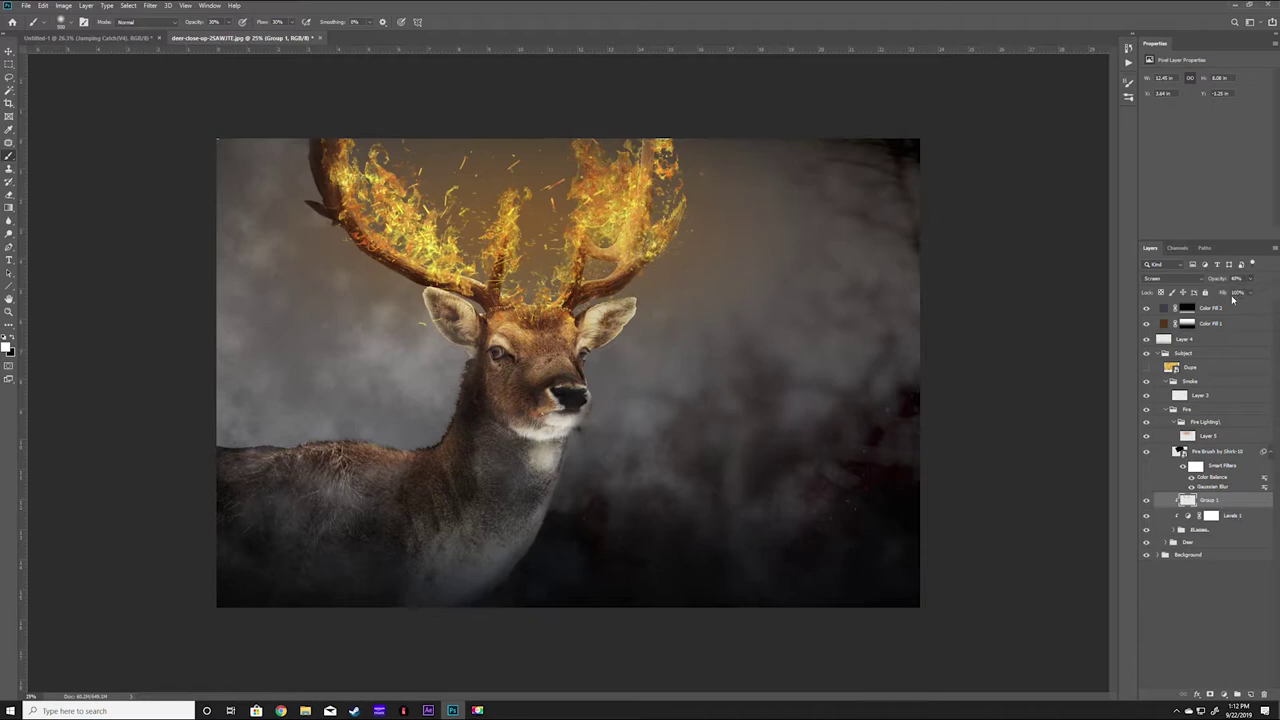
# Step: Add a brightening Curves adjustment with an inverted mask, painted back onto the antlers
pyautogui.click(1210, 436)
pyautogui.click(1224, 694)
pyautogui.click(1230, 560)
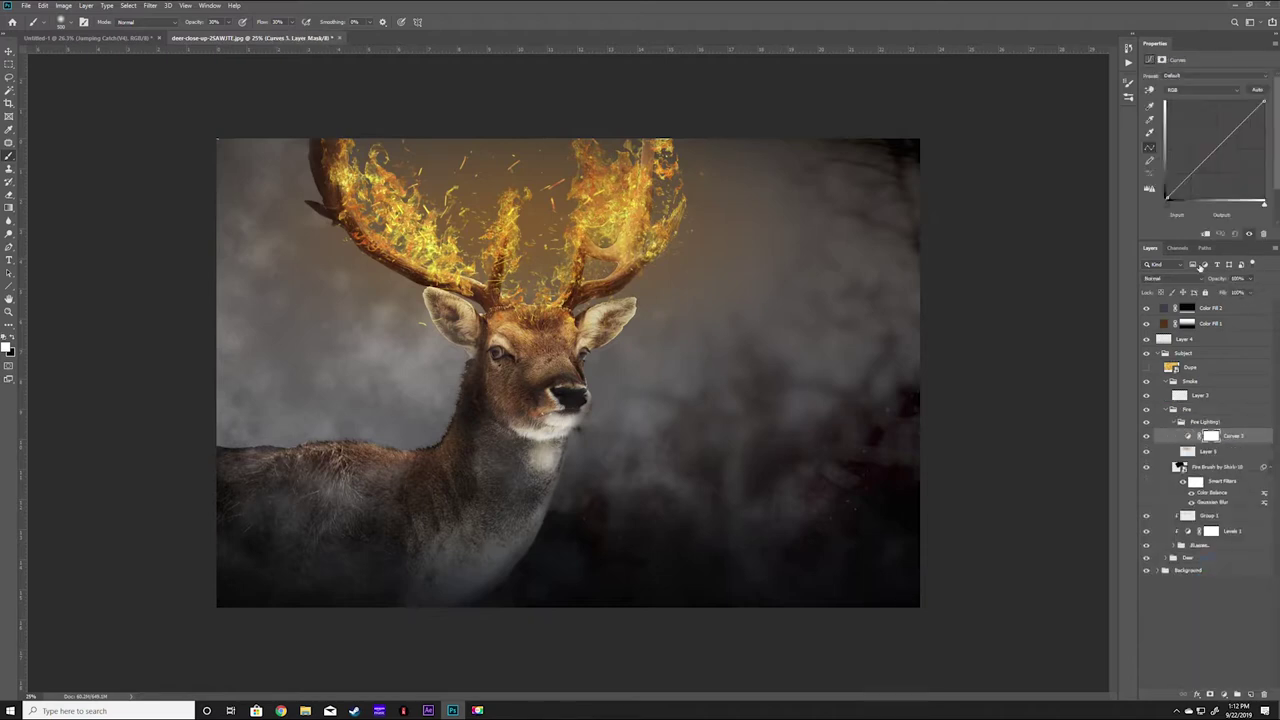
pyautogui.moveTo(1204, 168); pyautogui.dragTo(1204, 145)
pyautogui.press('b')
pyautogui.hotkey('ctrl', 'i')
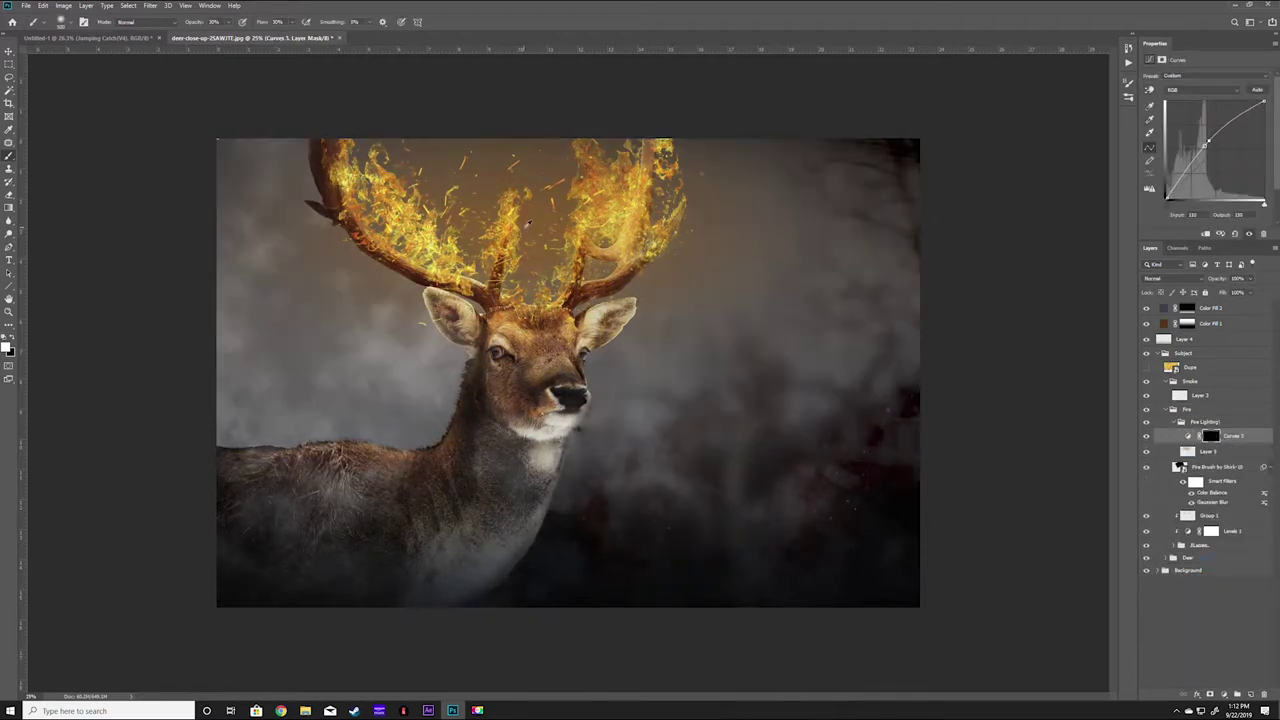
pyautogui.press('0')
pyautogui.moveTo(551, 218); pyautogui.dragTo(400, 120)
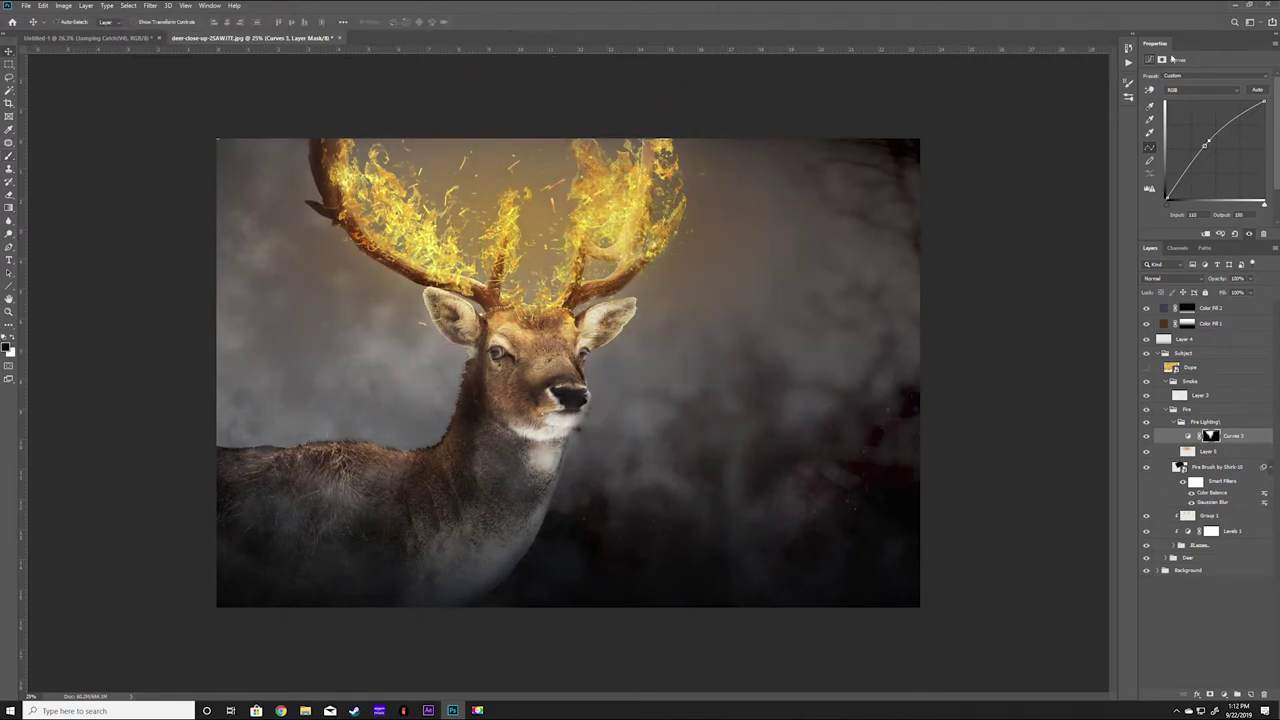
# Step: Add an orange-brown Solid Color fill in Soft Light atop the Deer group
pyautogui.click(1176, 557)
pyautogui.click(1230, 587)
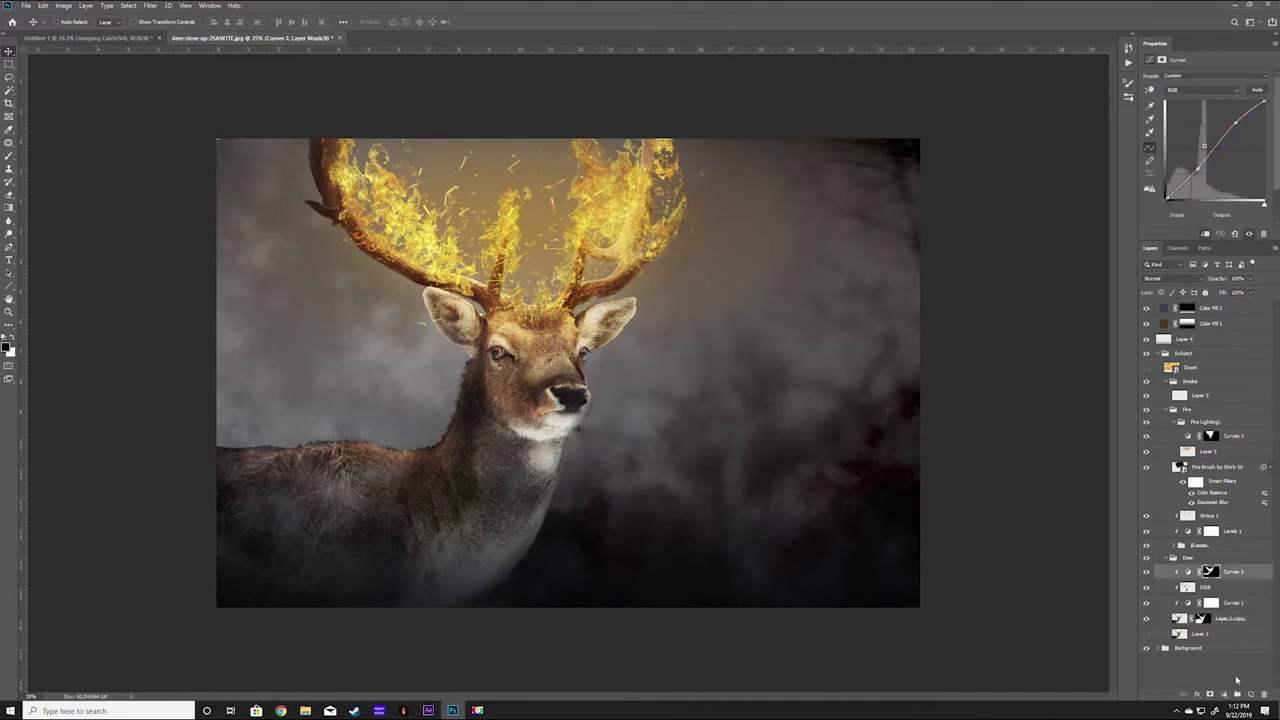
pyautogui.click(1224, 694)
pyautogui.click(1230, 520)
pyautogui.click(990, 380)
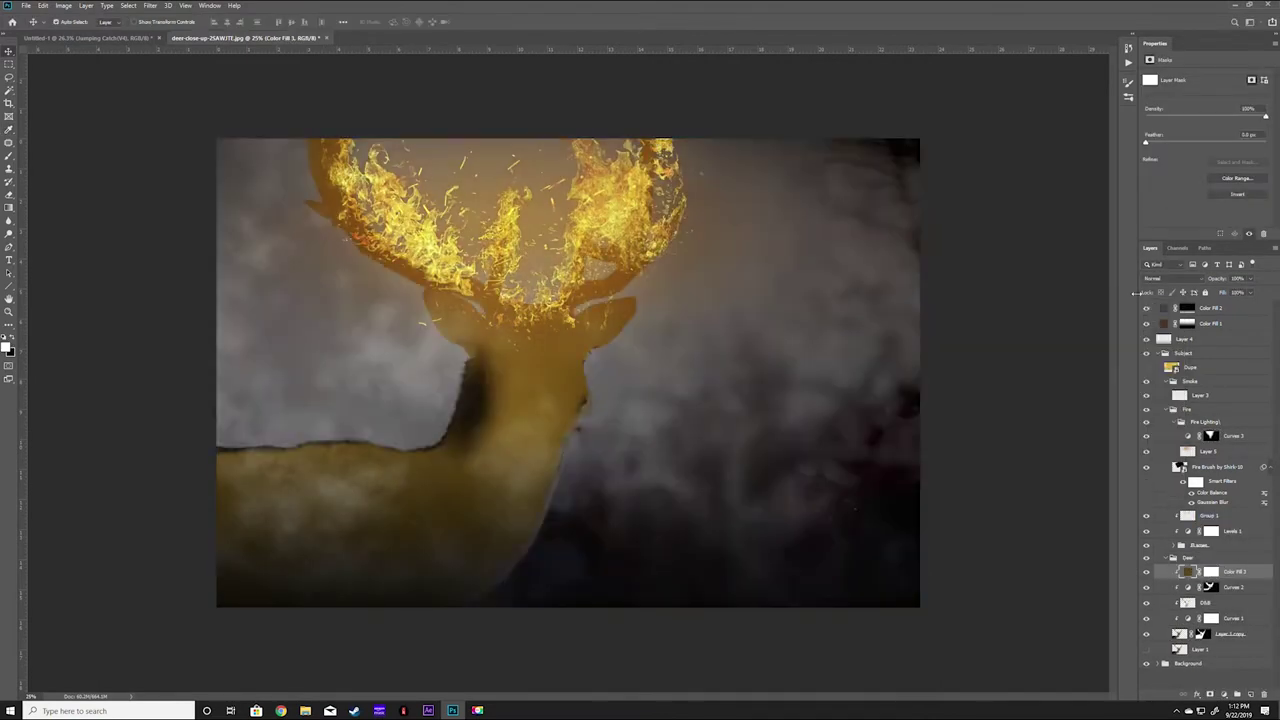
pyautogui.click(540, 237)
pyautogui.click(1150, 321)
pyautogui.click(1165, 278)
pyautogui.click(1160, 402)
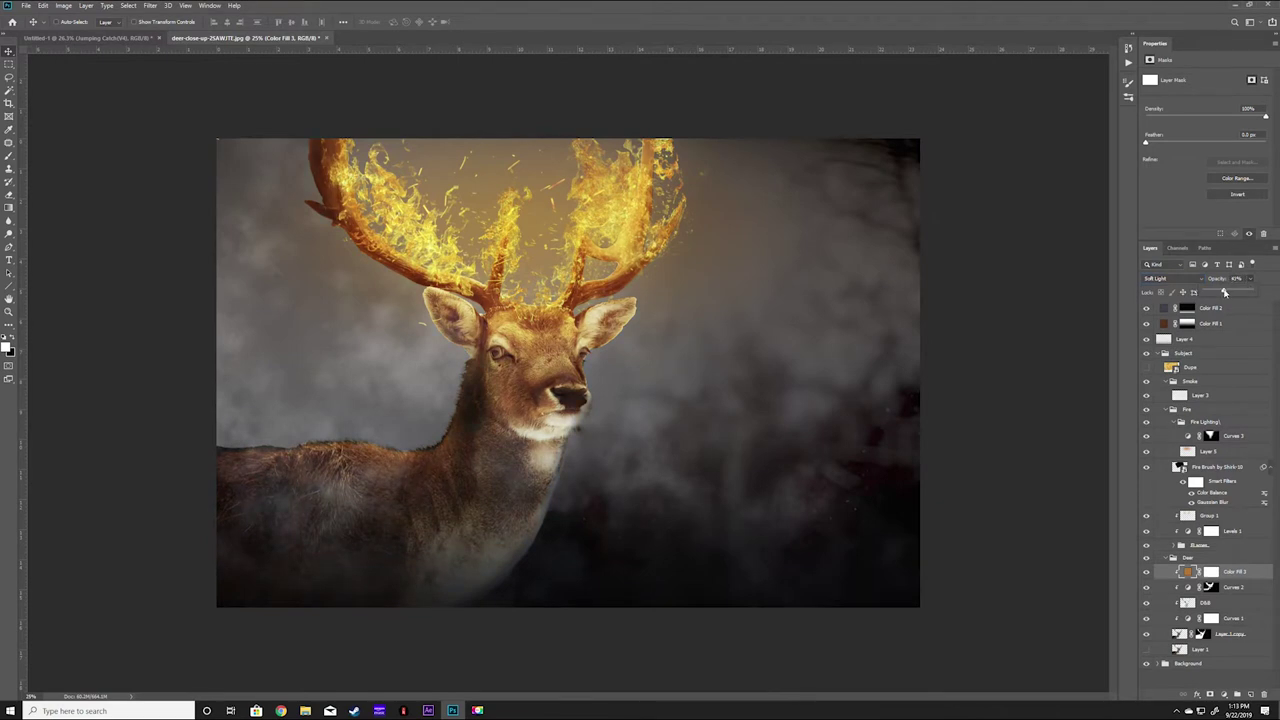
# Step: Place the Fire Brush by Shirk-05 sparks image and move it into the Fire group
pyautogui.click(305, 710)
pyautogui.click(615, 450)
pyautogui.moveTo(615, 450); pyautogui.dragTo(568, 372)
pyautogui.press('Return')
pyautogui.moveTo(1215, 571); pyautogui.dragTo(1210, 436)
# Step: Blend the sparks layer in Screen mode, then move, rotate and scale it around the antlers
pyautogui.hotkey('shift', 'alt', 's')
pyautogui.hotkey('ctrl', 't')
pyautogui.moveTo(689, 255)
pyautogui.mouseDown()
pyautogui.moveTo(446, 372)
pyautogui.moveTo(640, 210)
pyautogui.mouseUp()
pyautogui.press('Return')
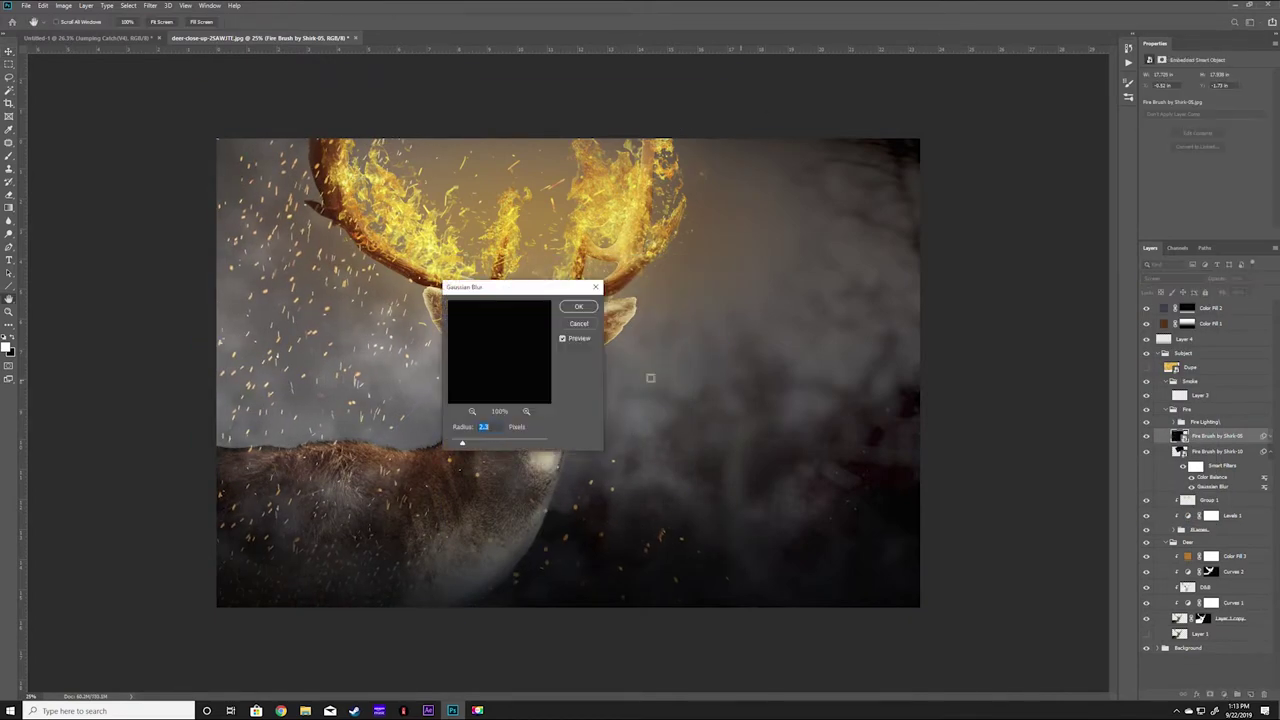
pyautogui.hotkey('ctrl', 't')
pyautogui.moveTo(600, 330); pyautogui.dragTo(510, 240)
pyautogui.moveTo(700, 90); pyautogui.dragTo(760, 160)
pyautogui.moveTo(560, 420); pyautogui.dragTo(549, 352)
pyautogui.press('Return')
# Step: Mask the sparks off the deer's face and brighten them with Levels
pyautogui.click(1210, 693)
pyautogui.press('b')
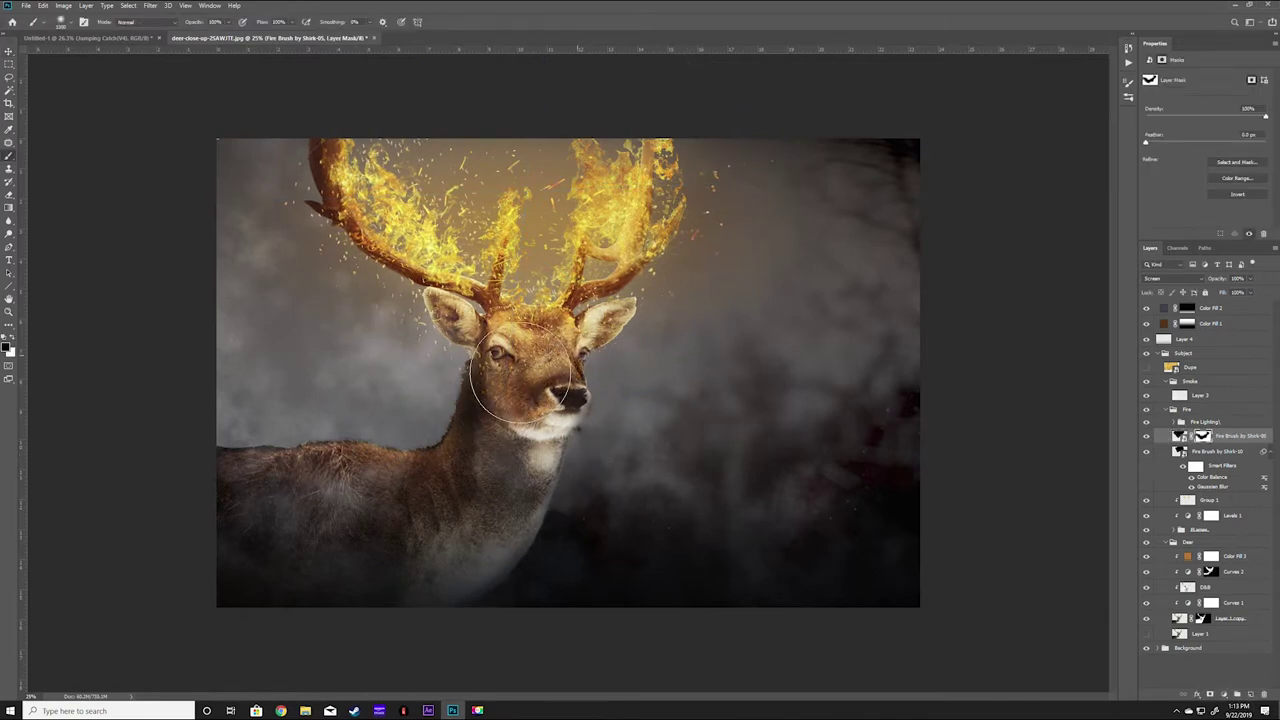
pyautogui.rightClick(1203, 437)
pyautogui.press('Escape')
pyautogui.rightClick(1182, 437)
pyautogui.click(1205, 441)
pyautogui.press('Delete')
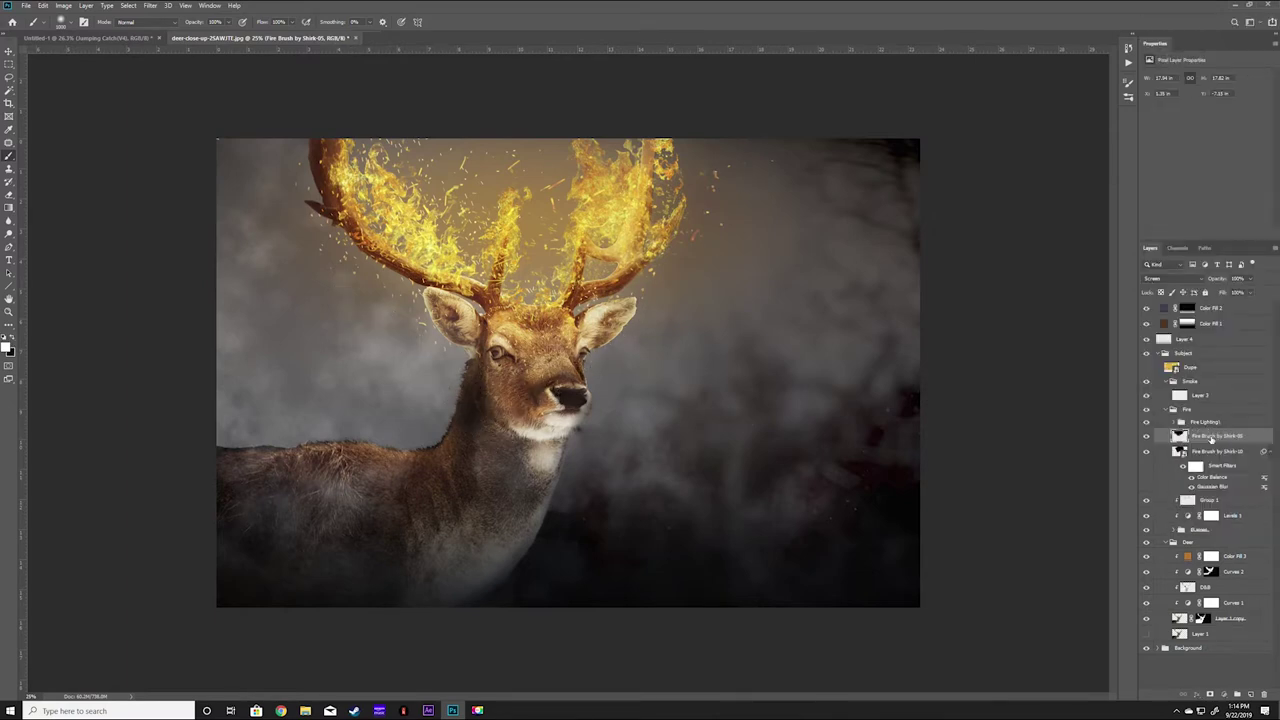
pyautogui.hotkey('ctrl', 'l')
pyautogui.click(711, 179)
pyautogui.moveTo(305, 710)
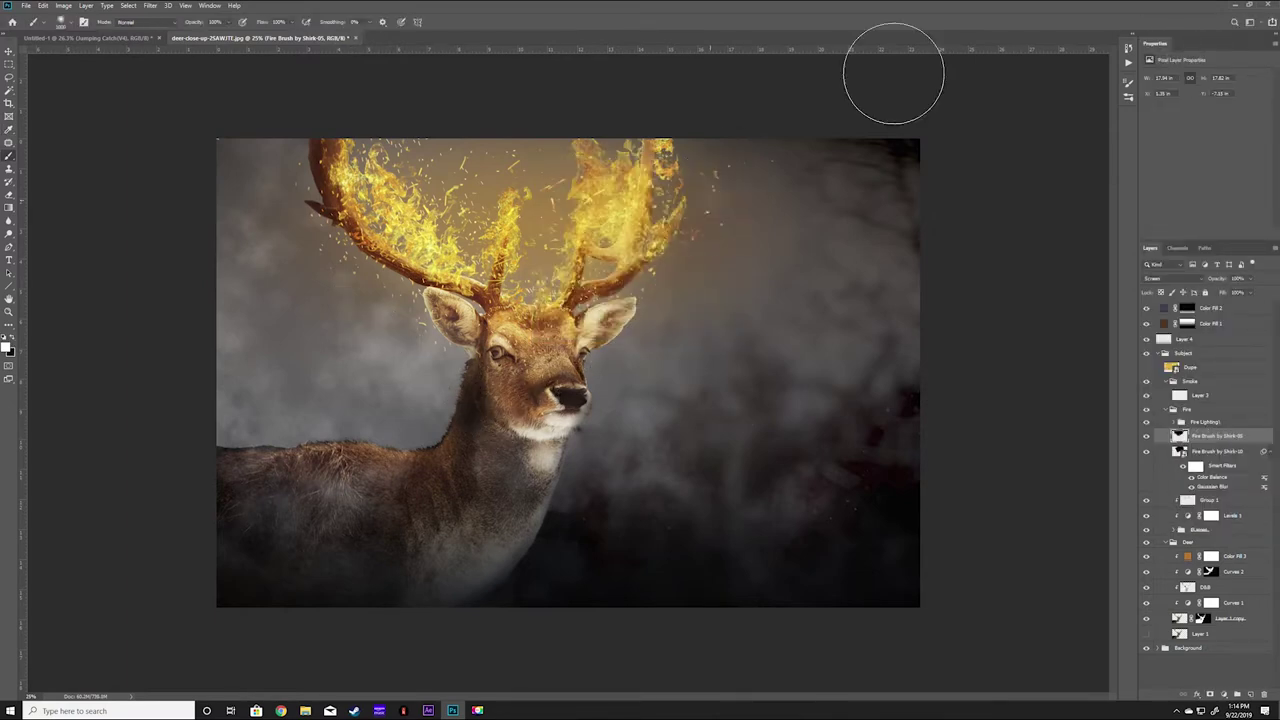
# Step: Place another sparks image and stretch it to cover the whole canvas
pyautogui.click(196, 665)
pyautogui.scroll(-3, 700, 500)
pyautogui.scroll(-5, 800, 550)
pyautogui.scroll(-3, 912, 598)
pyautogui.scroll(5, 912, 598)
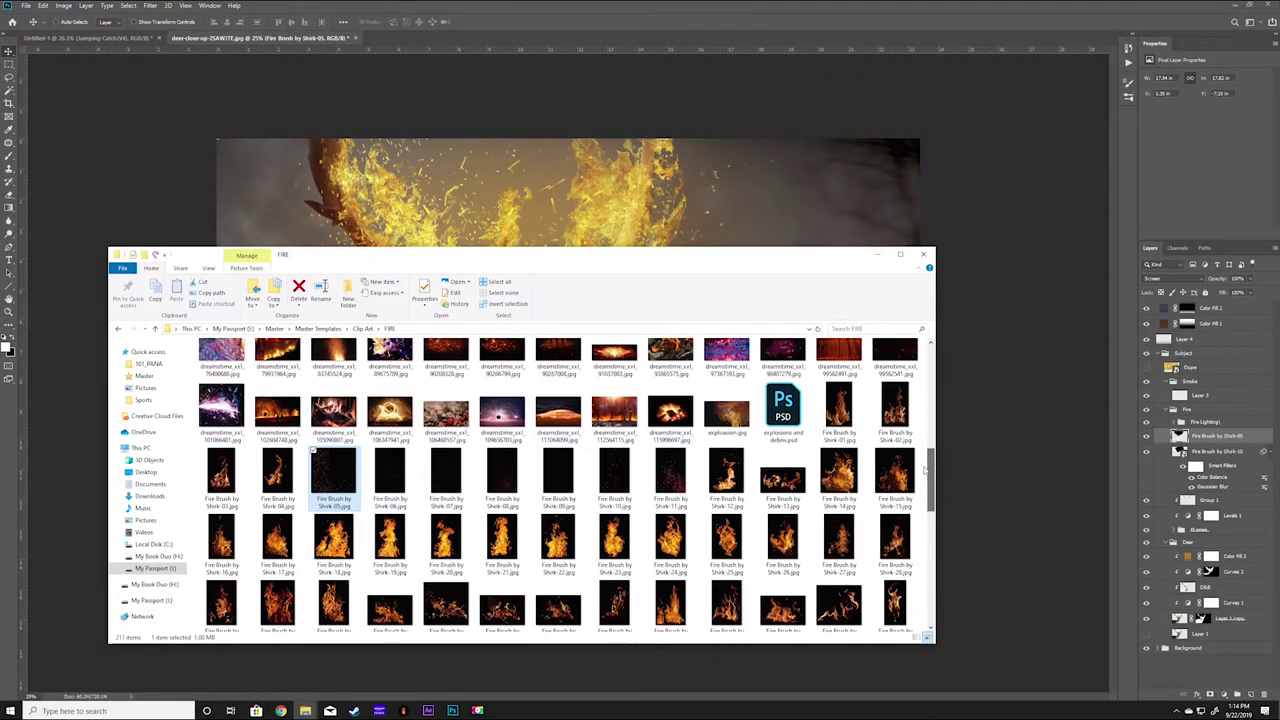
pyautogui.moveTo(560, 520); pyautogui.dragTo(600, 400)
pyautogui.moveTo(743, 257); pyautogui.dragTo(942, 93)
pyautogui.hotkey('ctrl', '-')
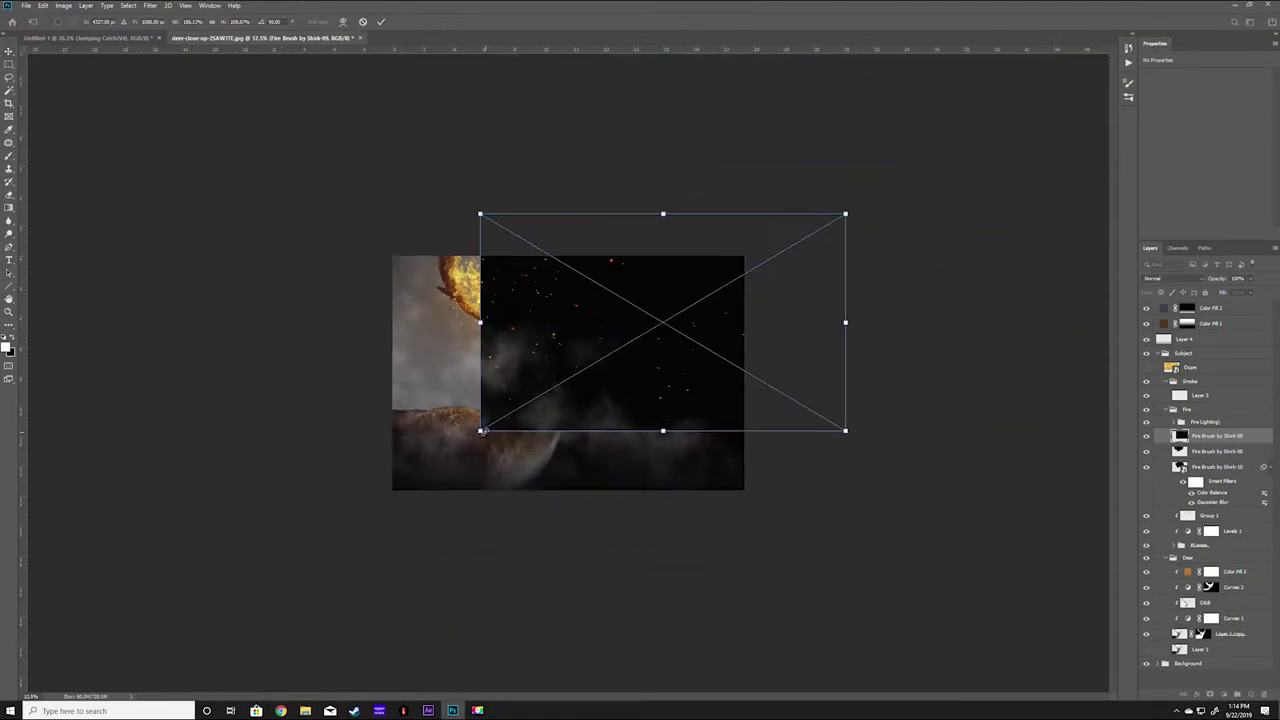
pyautogui.moveTo(563, 480); pyautogui.dragTo(737, 477)
pyautogui.press('Return')
# Step: Set the new sparks layer to Screen mode and apply a Gaussian Blur
pyautogui.hotkey('shift', 'alt', 's')
pyautogui.hotkey('ctrl', 'alt', 'f')
pyautogui.hotkey('ctrl', '+')
pyautogui.hotkey('ctrl', '+')
pyautogui.hotkey('ctrl', '+')
pyautogui.moveTo(470, 278); pyautogui.dragTo(111, 315)
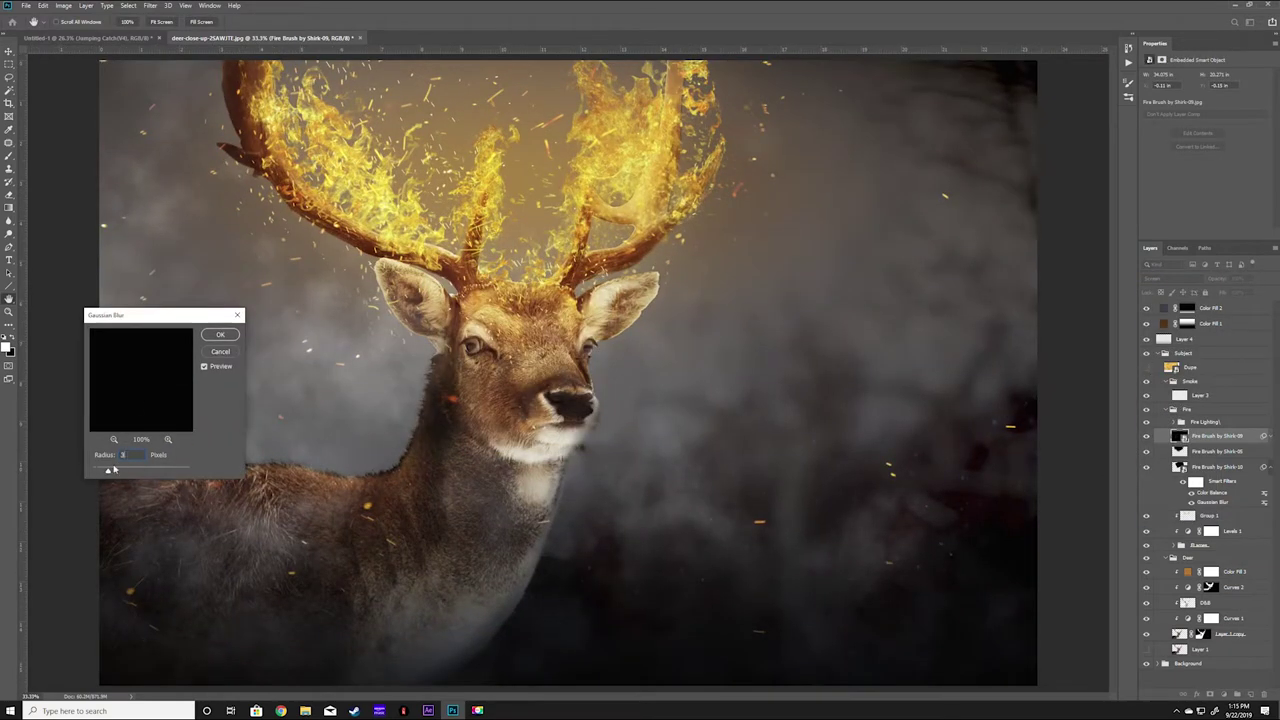
pyautogui.press('Return')
# Step: Collapse the Subject group and select the Color Fill 2 layer
pyautogui.hotkey('ctrl', '-')
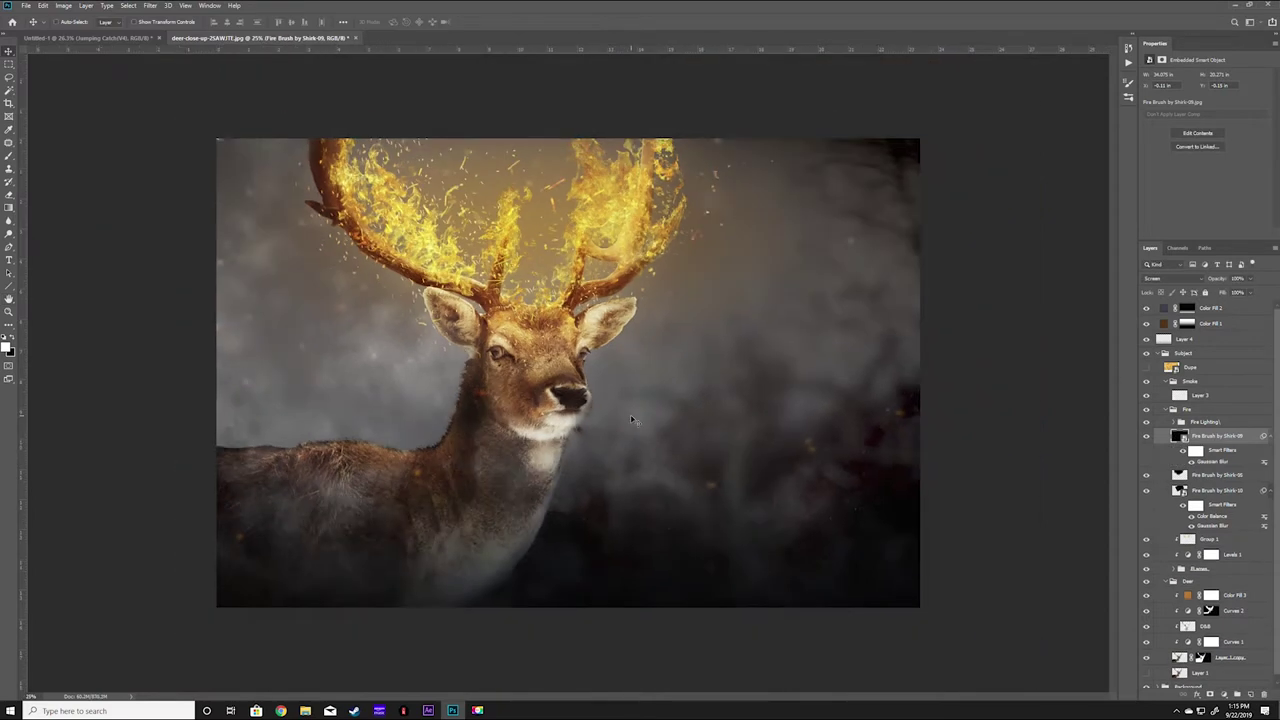
pyautogui.click(1165, 353)
pyautogui.click(1200, 308)
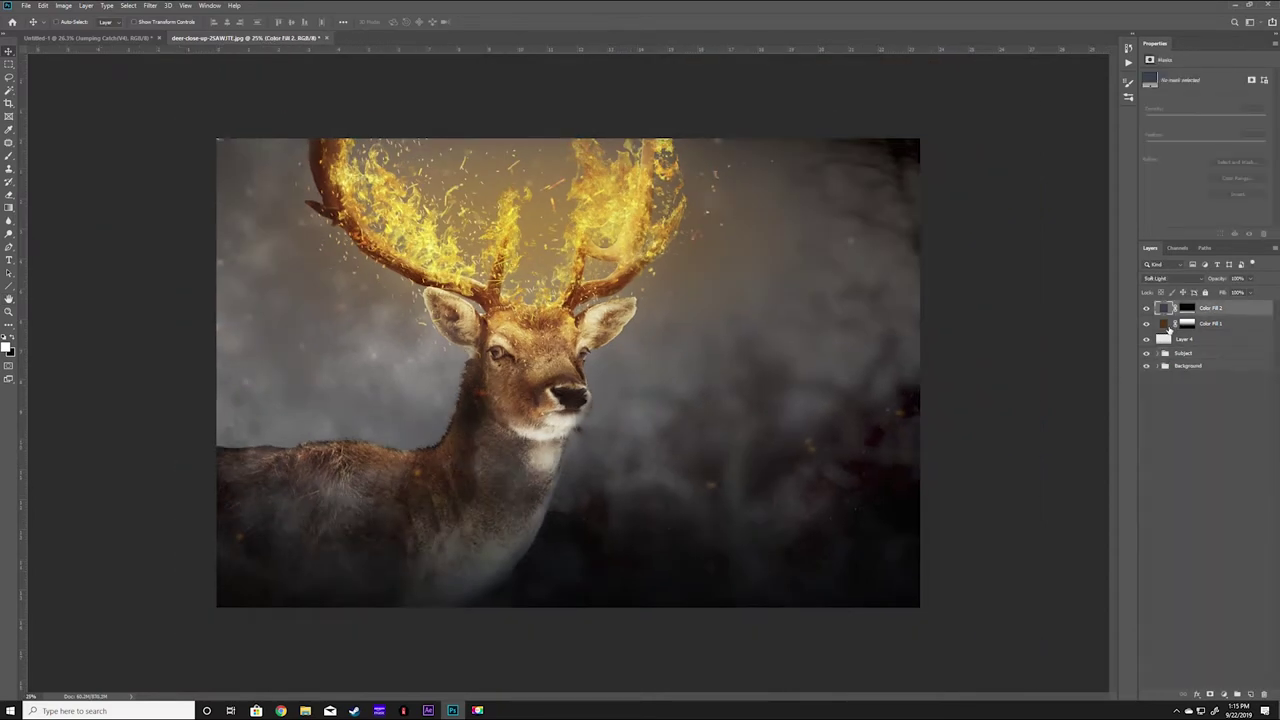
# Step: Stamp all visible layers into a merged layer and load it into Color Efex Pro 4
pyautogui.hotkey('ctrl', 'shift', 'alt', 'e')
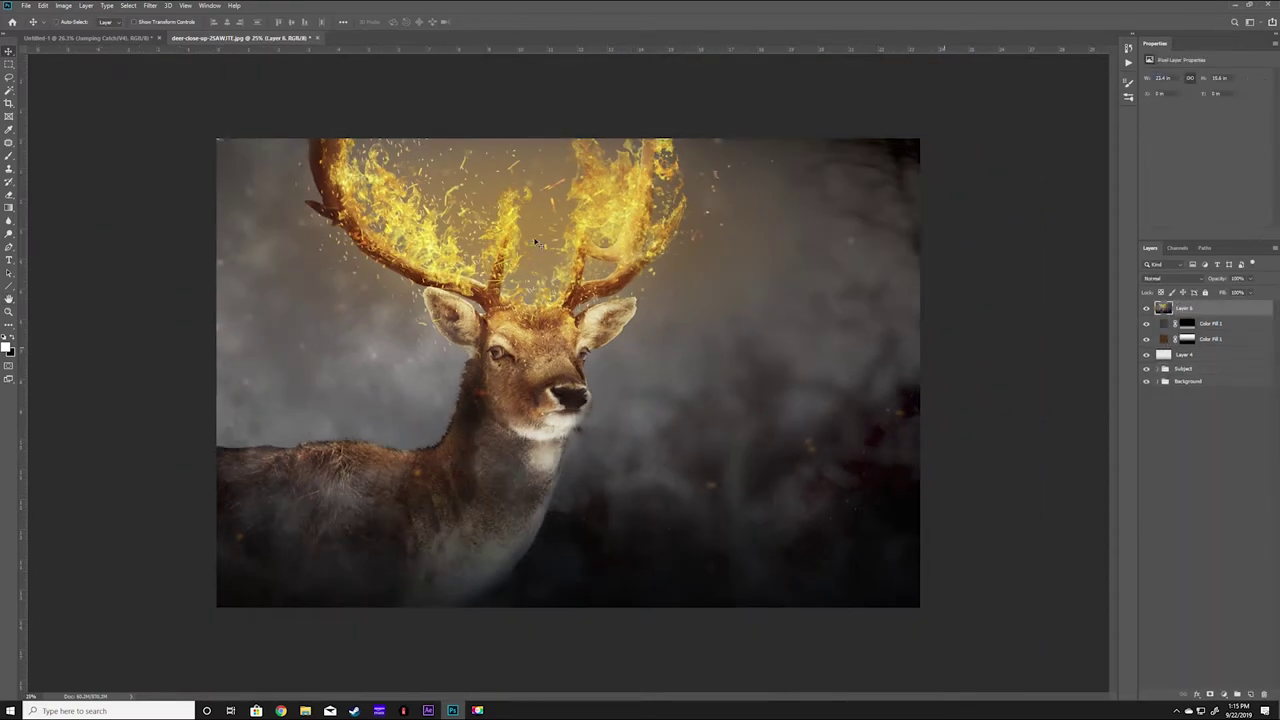
pyautogui.click(150, 5)
pyautogui.click(302, 242)
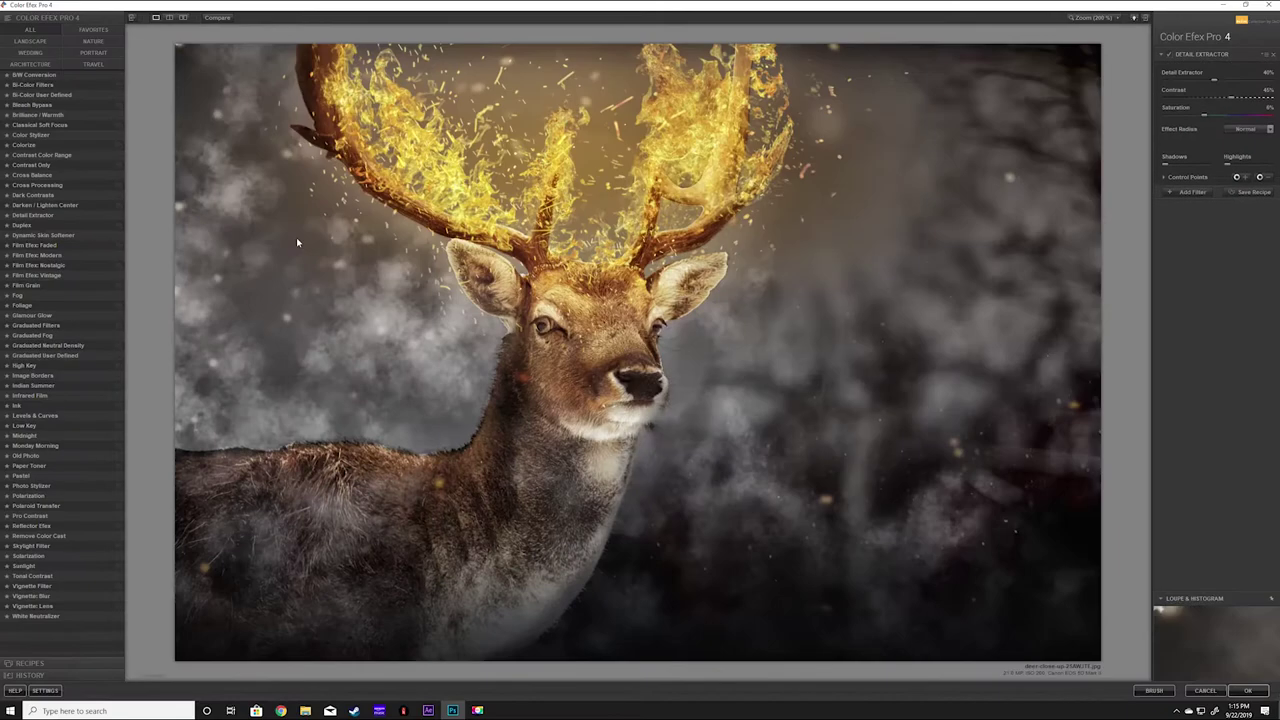
# Step: Add Tonal Contrast with raised Midtones alongside Detail Extractor and return to Photoshop
pyautogui.click(1190, 191)
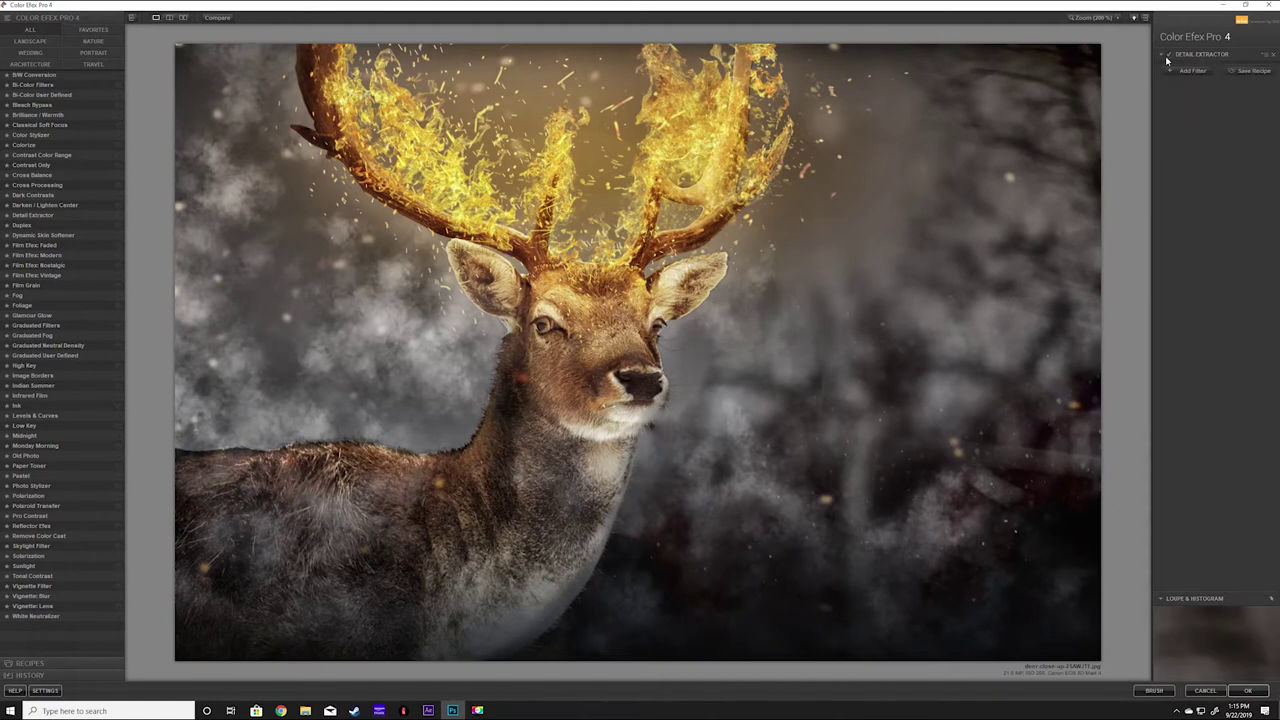
pyautogui.click(40, 576)
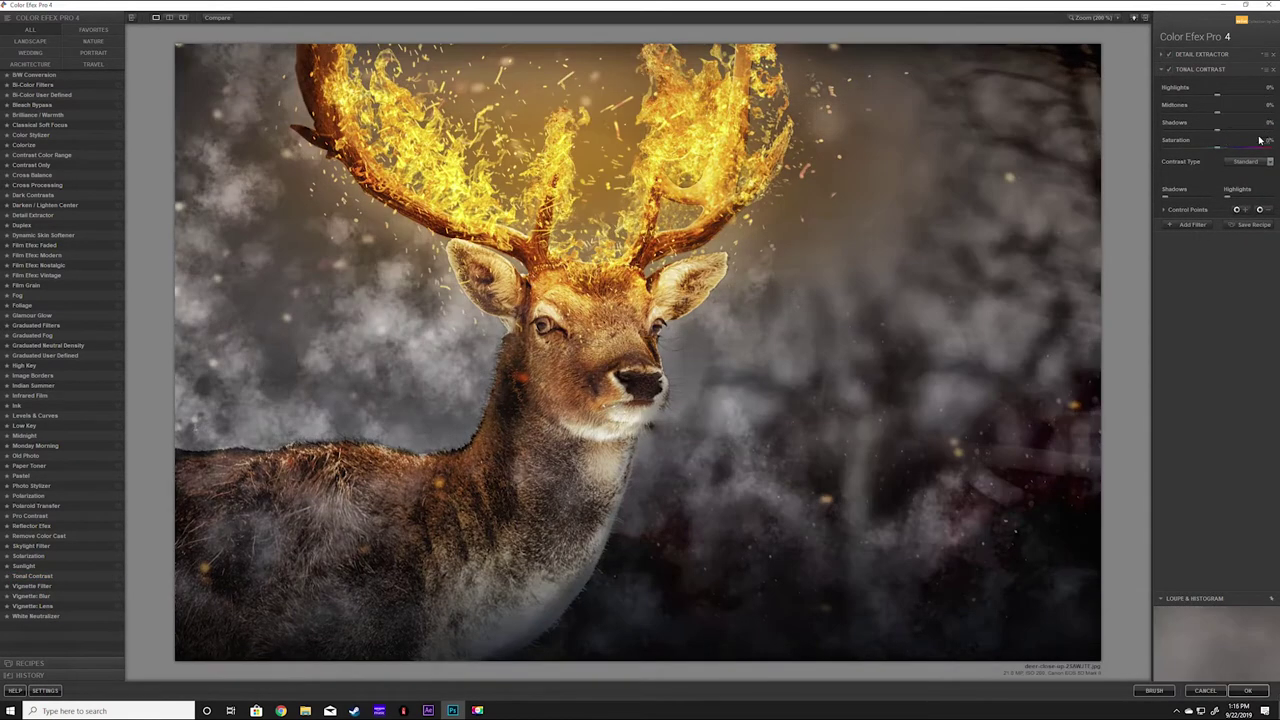
pyautogui.moveTo(1225, 117); pyautogui.dragTo(1227, 118)
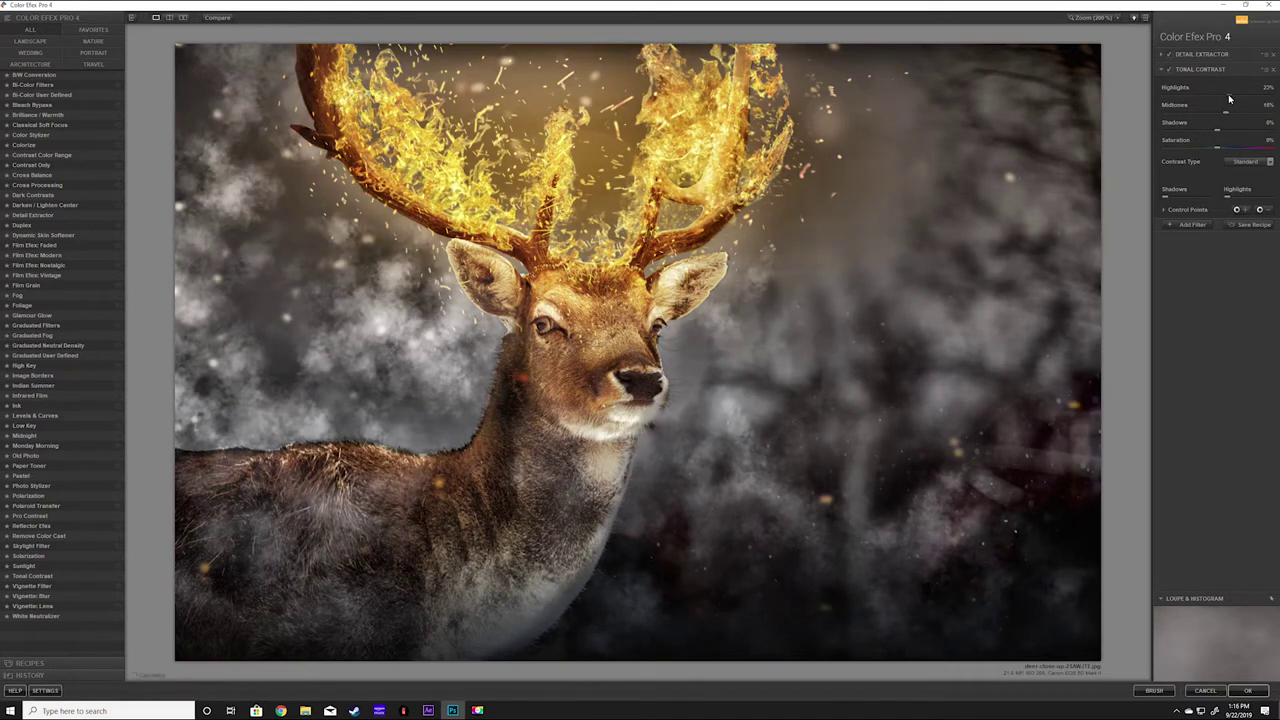
pyautogui.click(1247, 690)
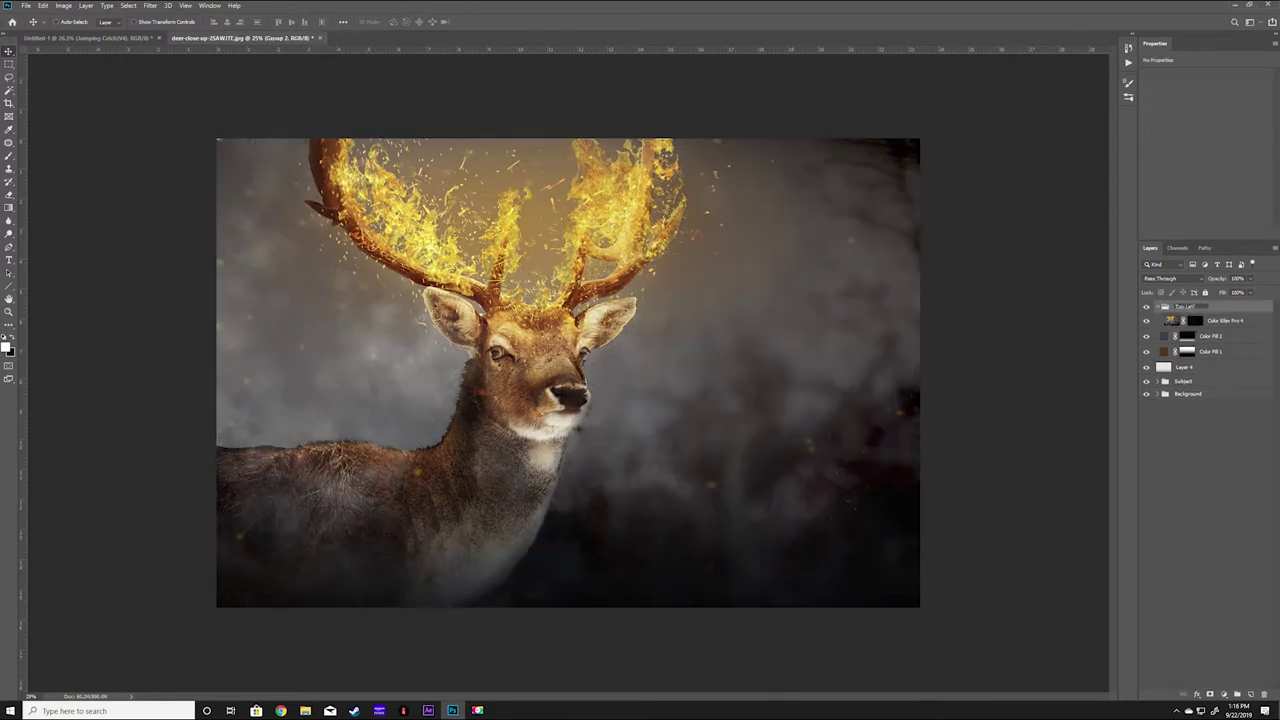
# Step: Paint on the Color Efex Pro 4 layer's mask, then reopen Color Efex Pro 4
pyautogui.click(1195, 320)
pyautogui.press('b')
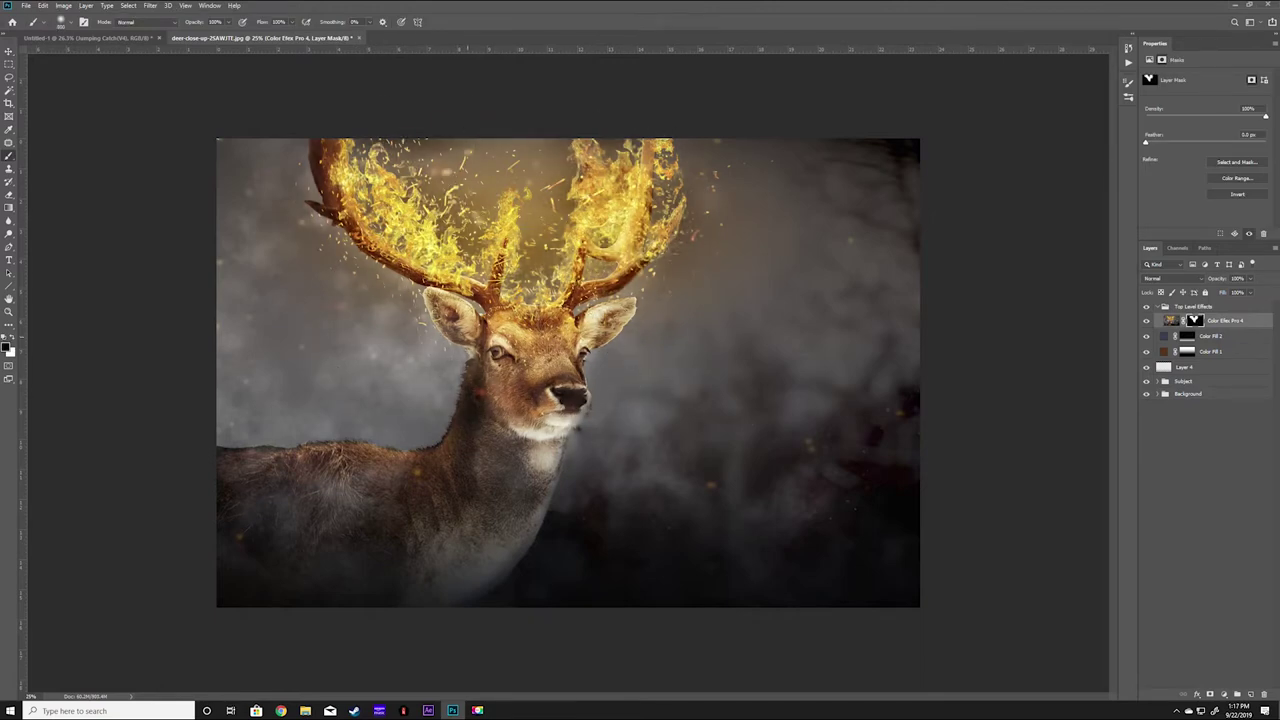
pyautogui.click(150, 5)
pyautogui.click(337, 240)
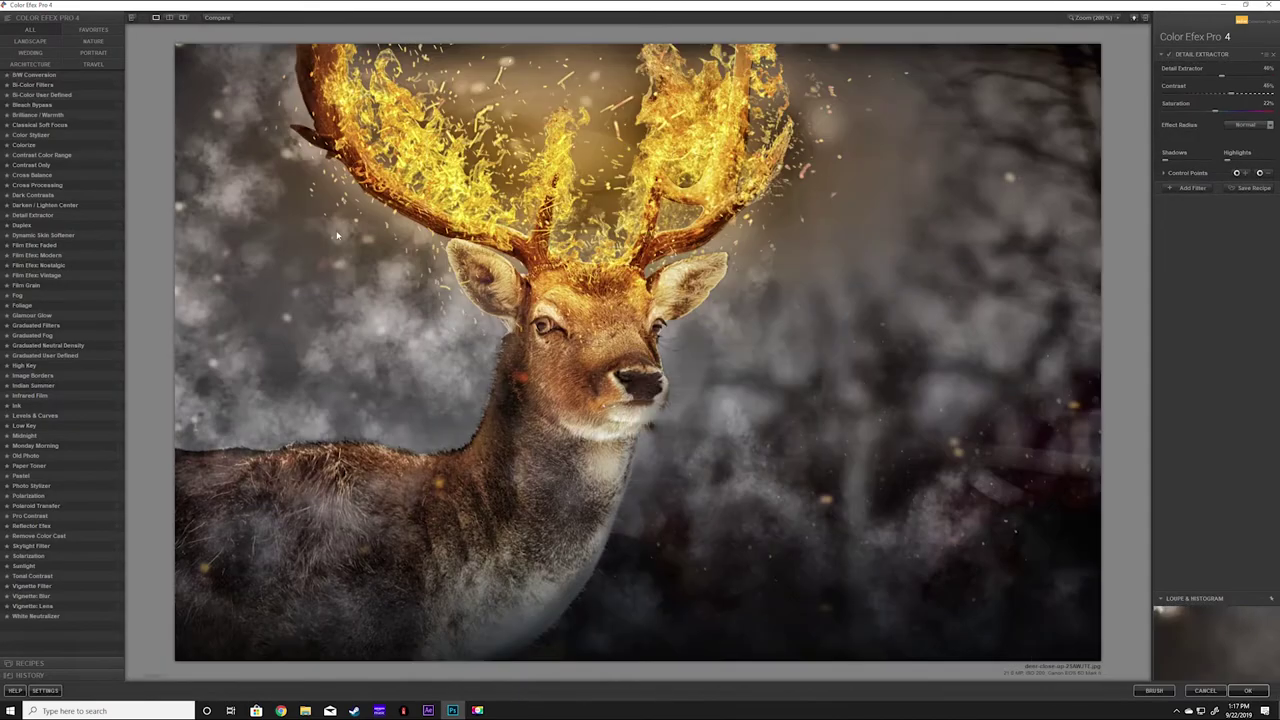
# Step: Lower Detail Extractor contrast to about 5% and add Graduated Neutral Density darkening the lower image
pyautogui.moveTo(1253, 93); pyautogui.dragTo(1207, 100)
pyautogui.click(1186, 193)
pyautogui.click(40, 265)
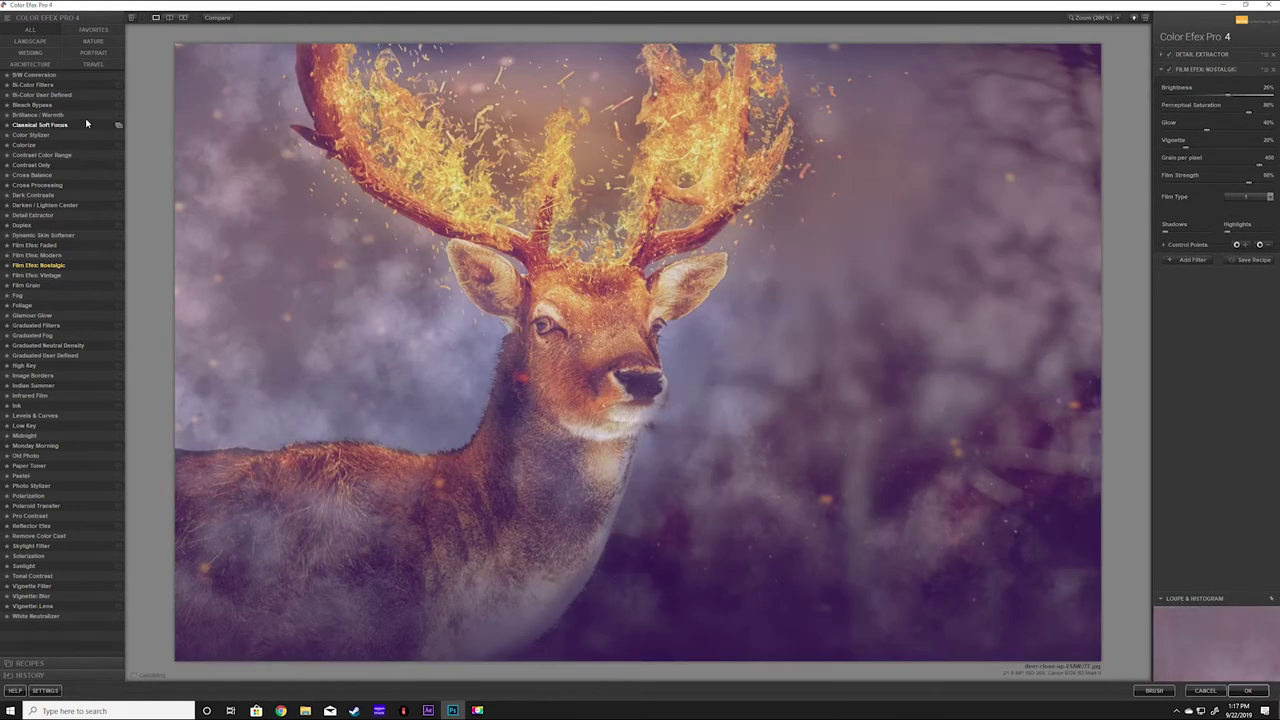
pyautogui.click(42, 95)
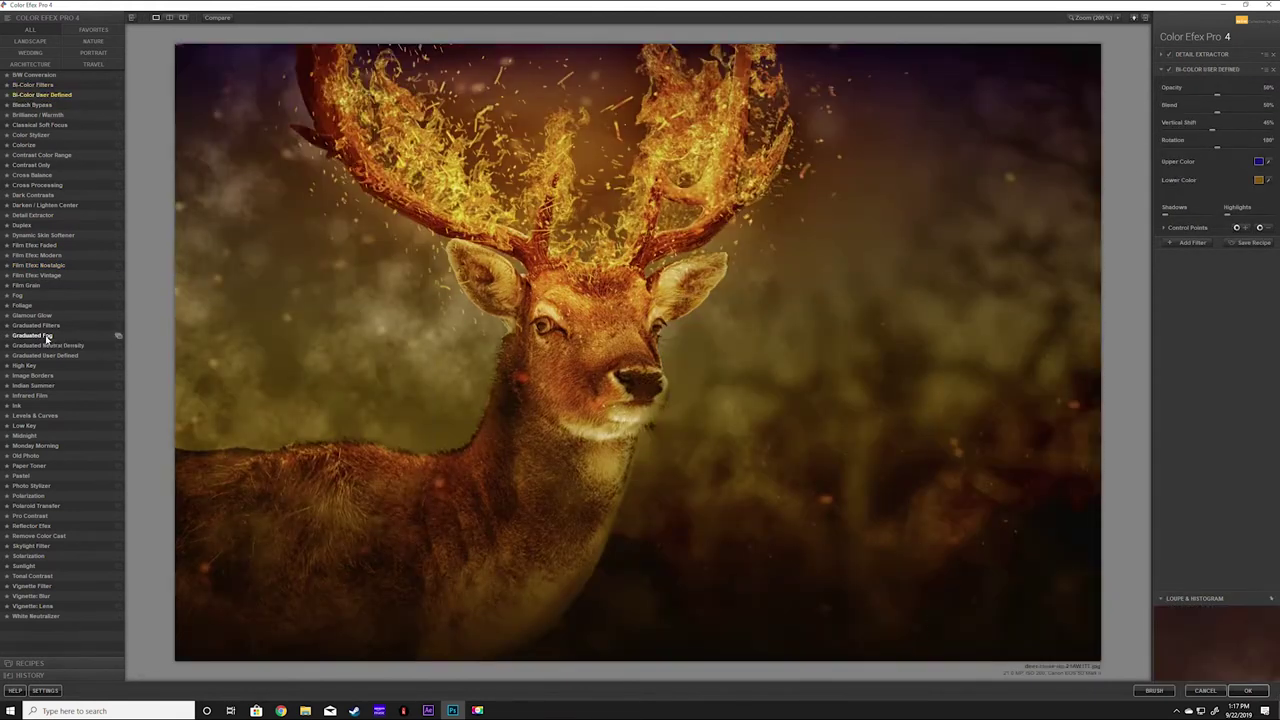
pyautogui.click(46, 345)
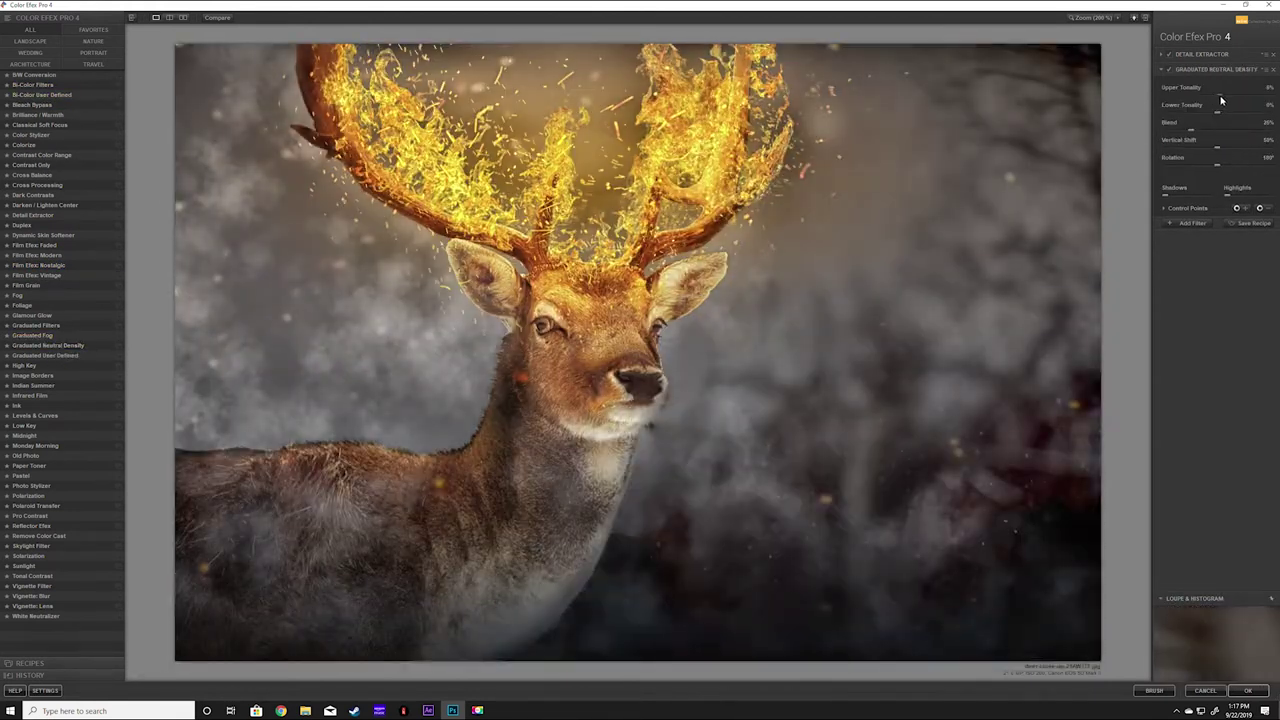
pyautogui.moveTo(1217, 111); pyautogui.dragTo(1208, 115)
# Step: Add a gold Reflector Efex at 179°, softened, with raised light intensity
pyautogui.click(1185, 222)
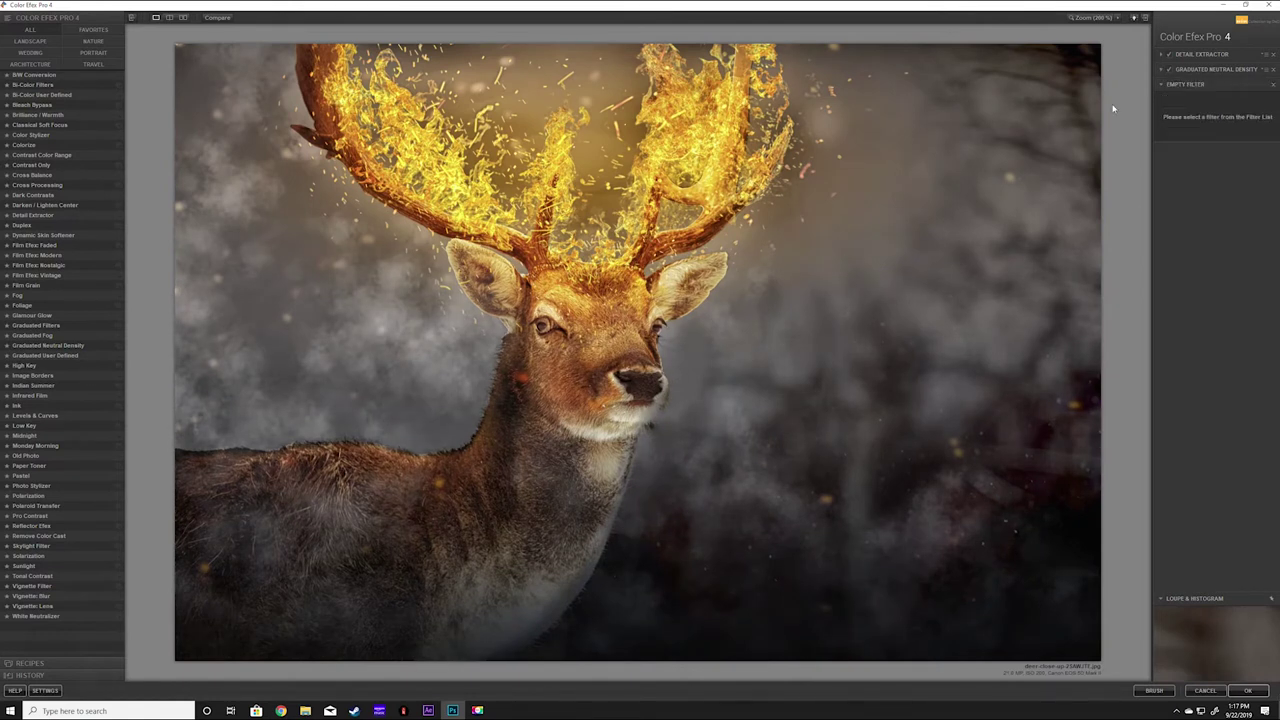
pyautogui.click(42, 528)
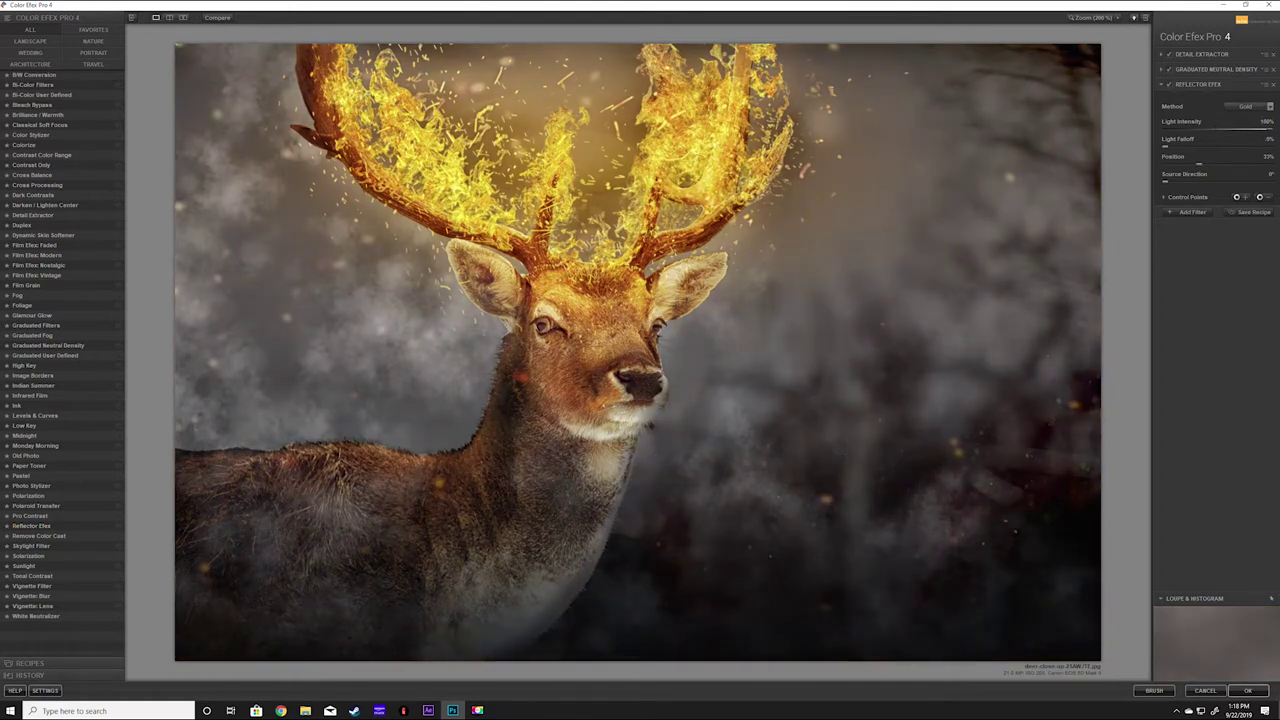
pyautogui.moveTo(1165, 181)
pyautogui.mouseDown()
pyautogui.moveTo(1216, 180)
pyautogui.moveTo(1215, 163)
pyautogui.mouseUp()
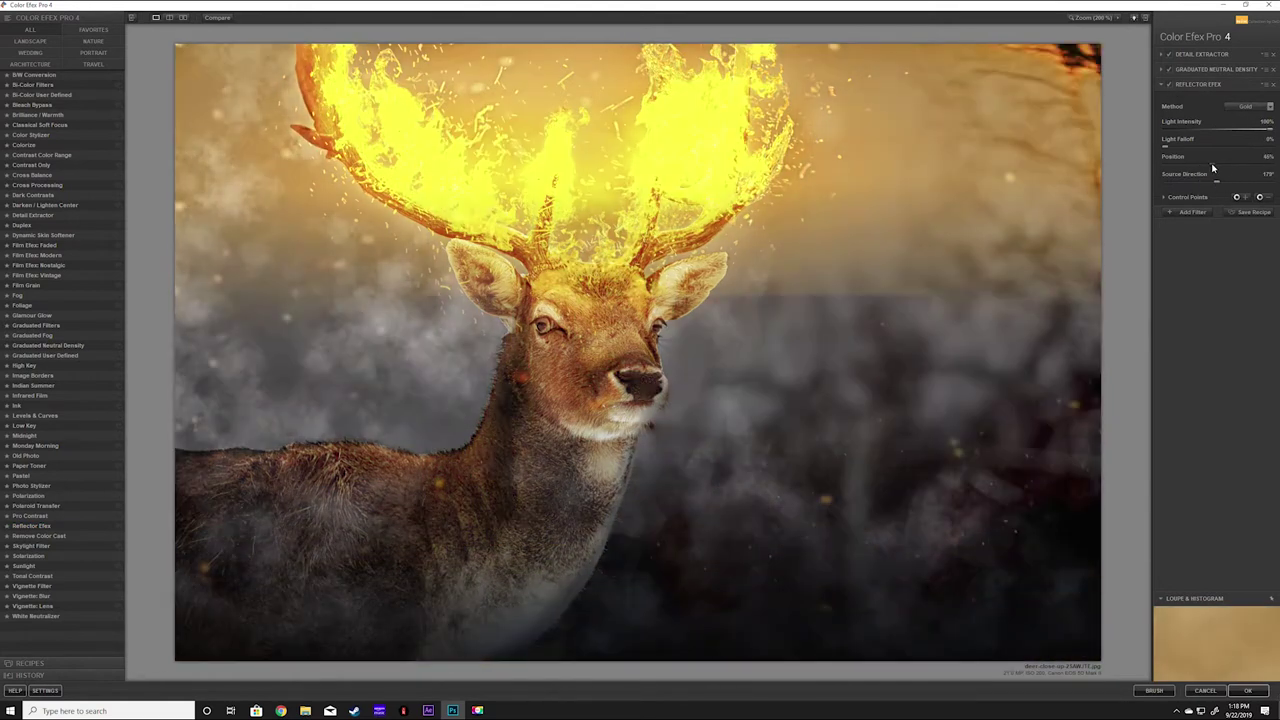
pyautogui.click(1191, 147)
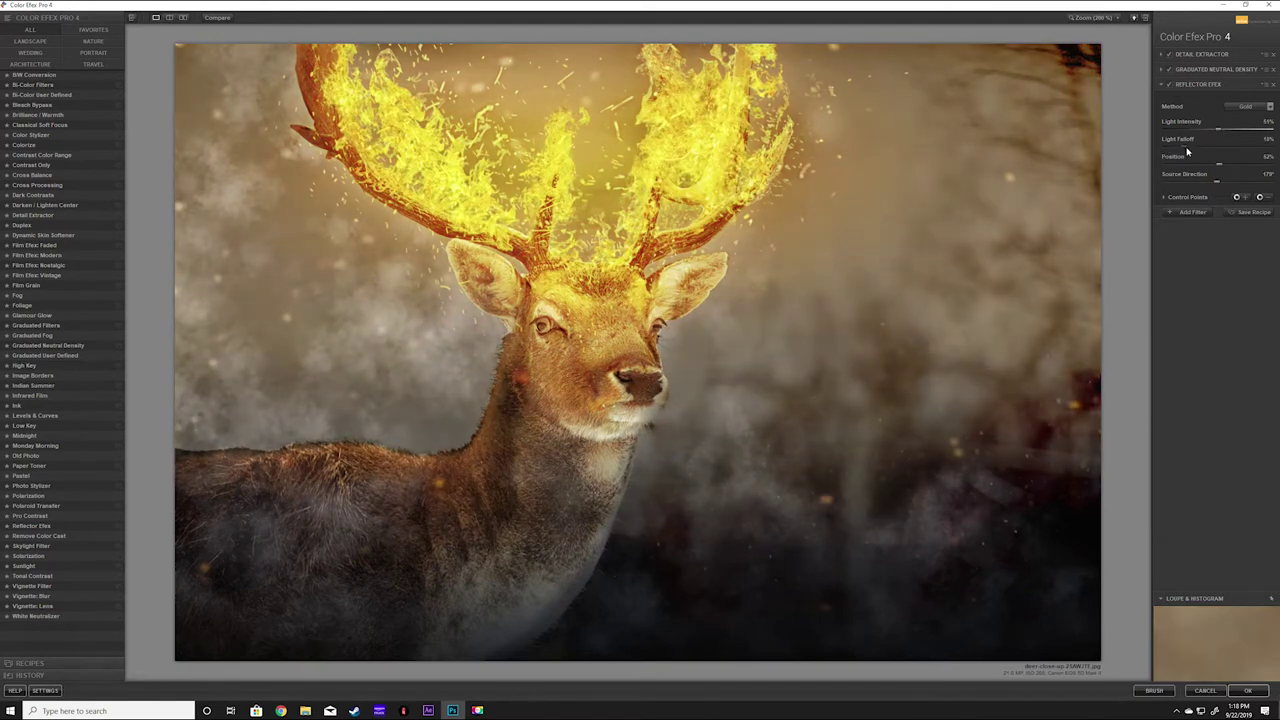
pyautogui.moveTo(1212, 132); pyautogui.dragTo(1204, 129)
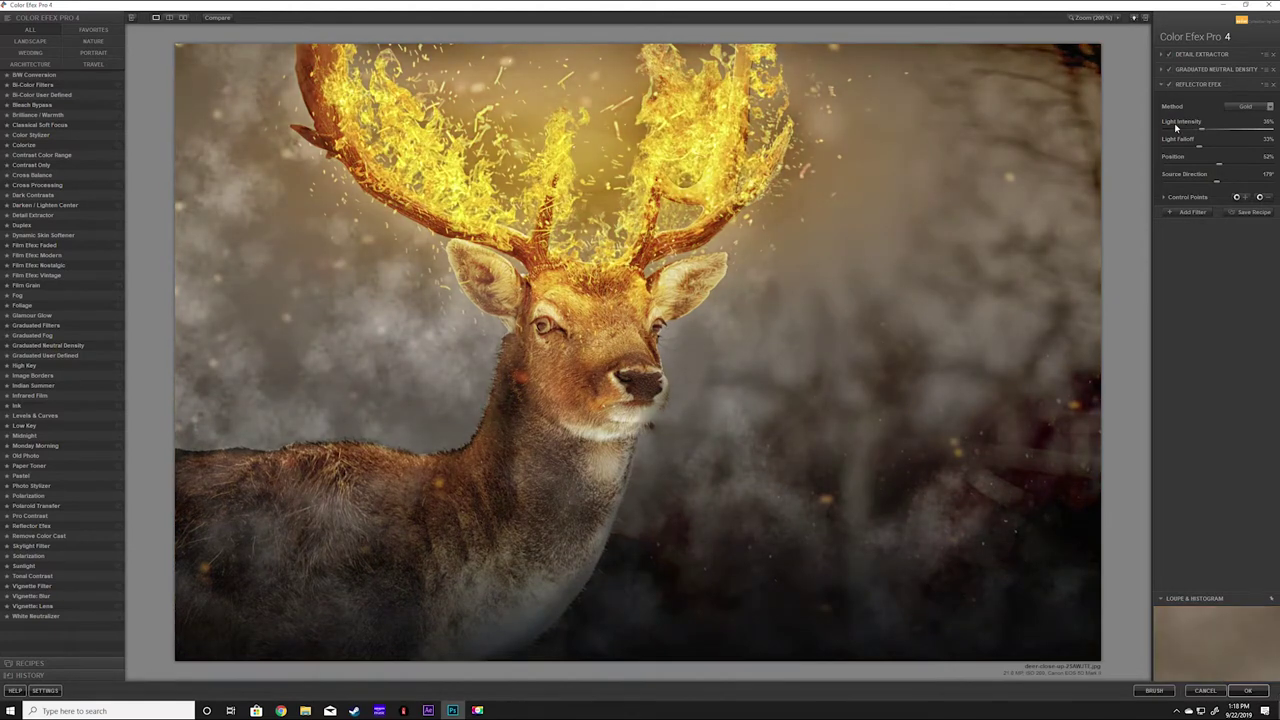
# Step: Try and discard Photo Stylizer and Ink filters, then return the result to Photoshop
pyautogui.click(1166, 85)
pyautogui.click(30, 485)
pyautogui.click(1227, 131)
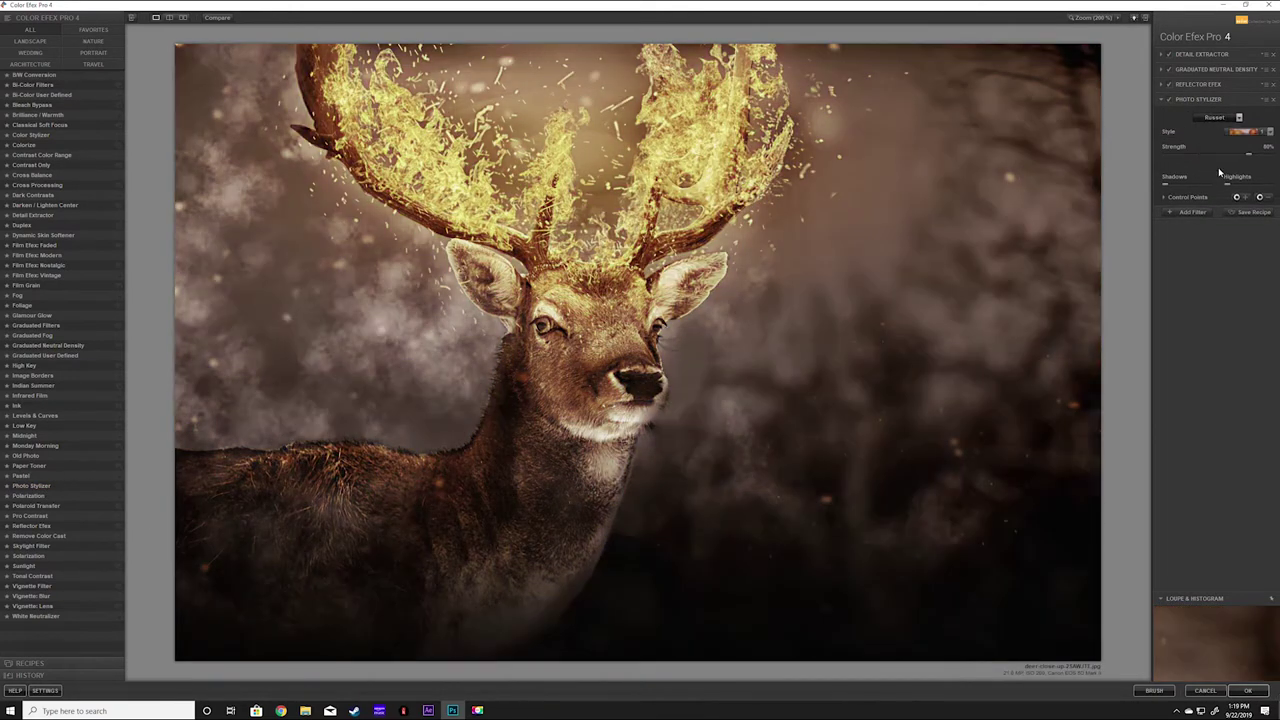
pyautogui.hotkey('ctrl', 'z')
pyautogui.click(16, 405)
pyautogui.click(1243, 121)
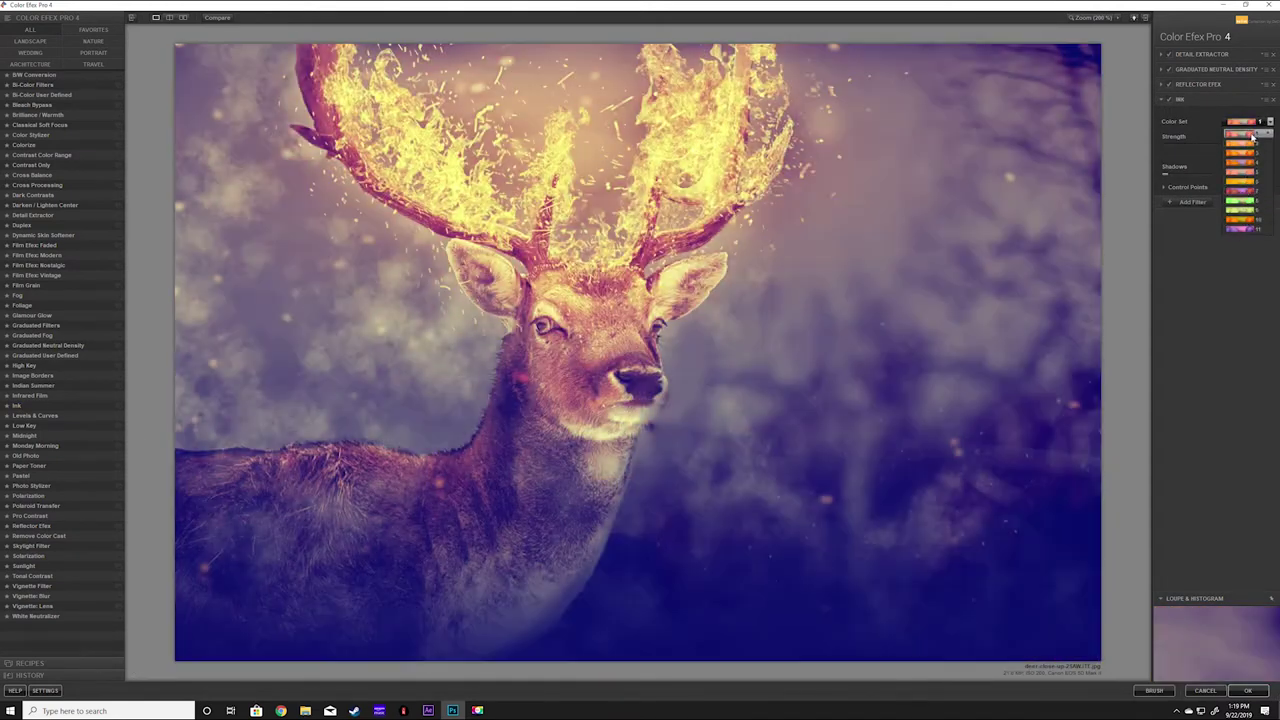
pyautogui.click(1250, 139)
pyautogui.click(1273, 100)
pyautogui.click(1247, 690)
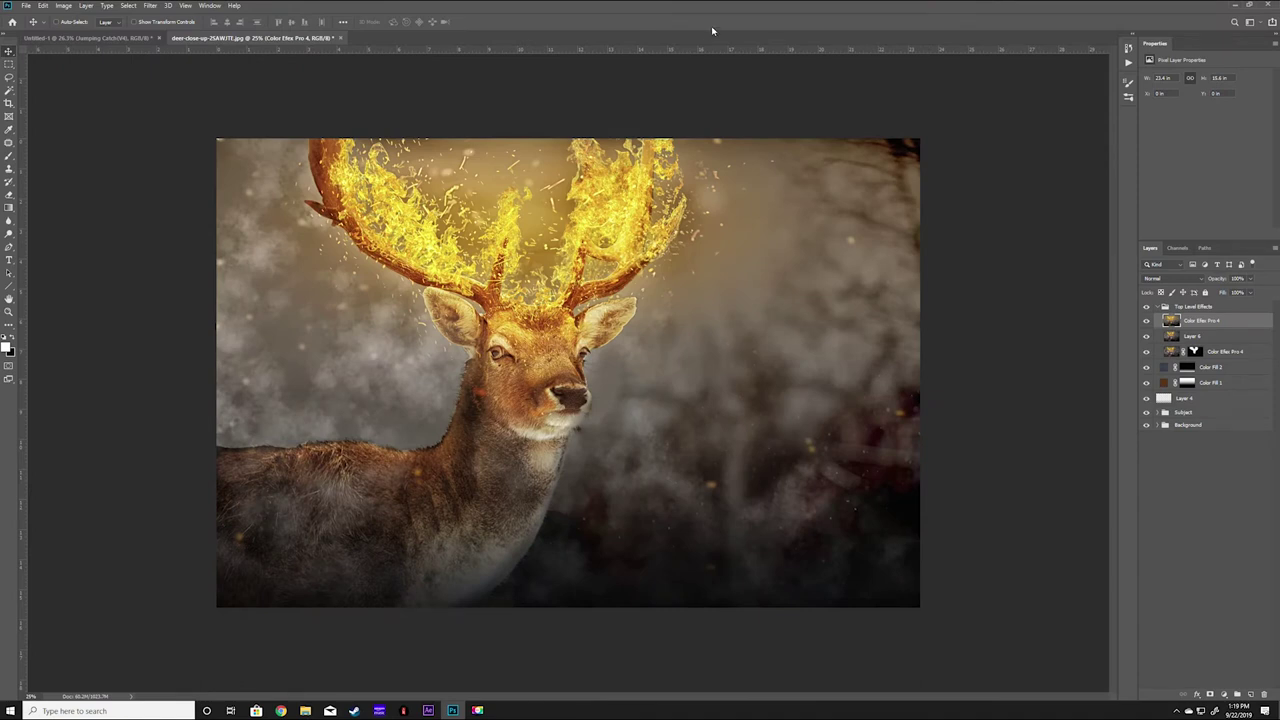
# Step: Compare the image by toggling the visibility of the top layers
pyautogui.click(1147, 320)
pyautogui.hotkey('ctrl', '+')
pyautogui.click(1147, 336)
pyautogui.click(1147, 351)
pyautogui.hotkey('ctrl', '-')
# Step: Create a black-filled layer with an oval mask around the deer, blurred 400 px
pyautogui.hotkey('ctrl', 'shift', 'alt', 'n')
pyautogui.hotkey('alt', 'BackSpace')
pyautogui.press('g')
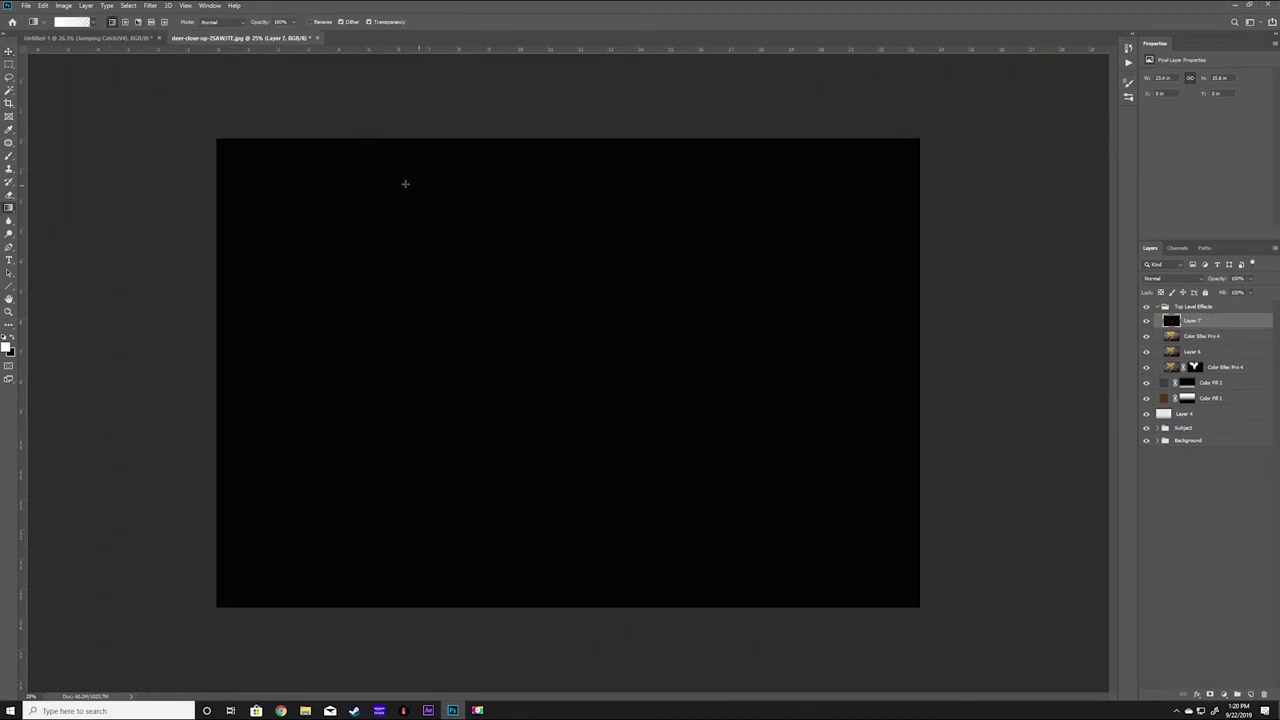
pyautogui.moveTo(907, 607); pyautogui.dragTo(907, 607)
pyautogui.keyDown('alt'); pyautogui.click(1223, 694); pyautogui.keyUp('alt')
pyautogui.hotkey('ctrl', 'alt', 'f')
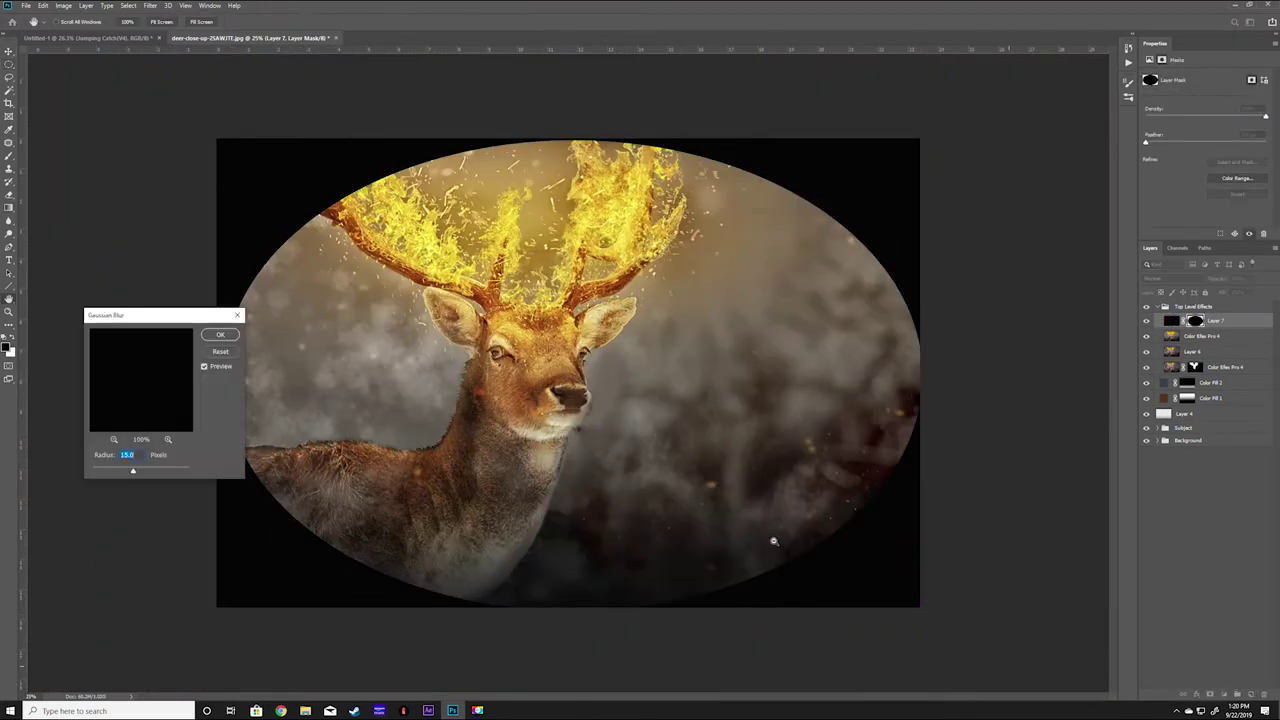
pyautogui.write('400')
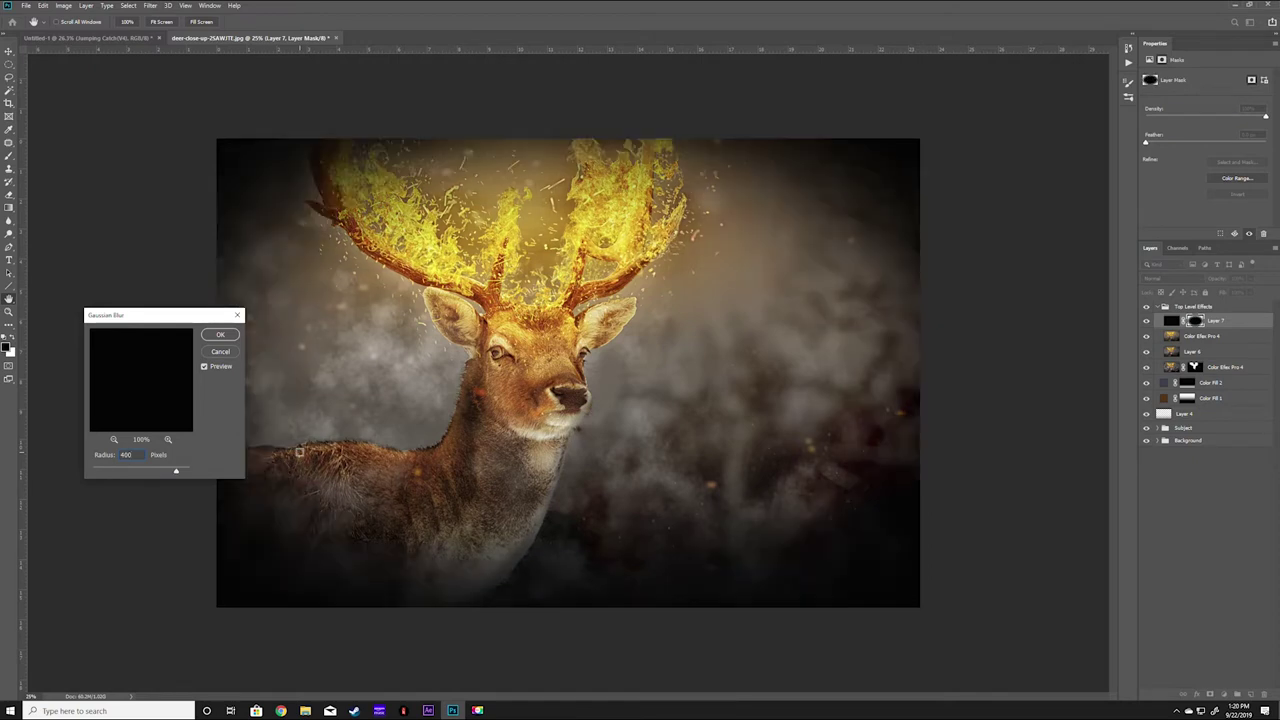
pyautogui.press('Return')
# Step: Brush the vignette mask to clear darkening around the antlers
pyautogui.press('b')
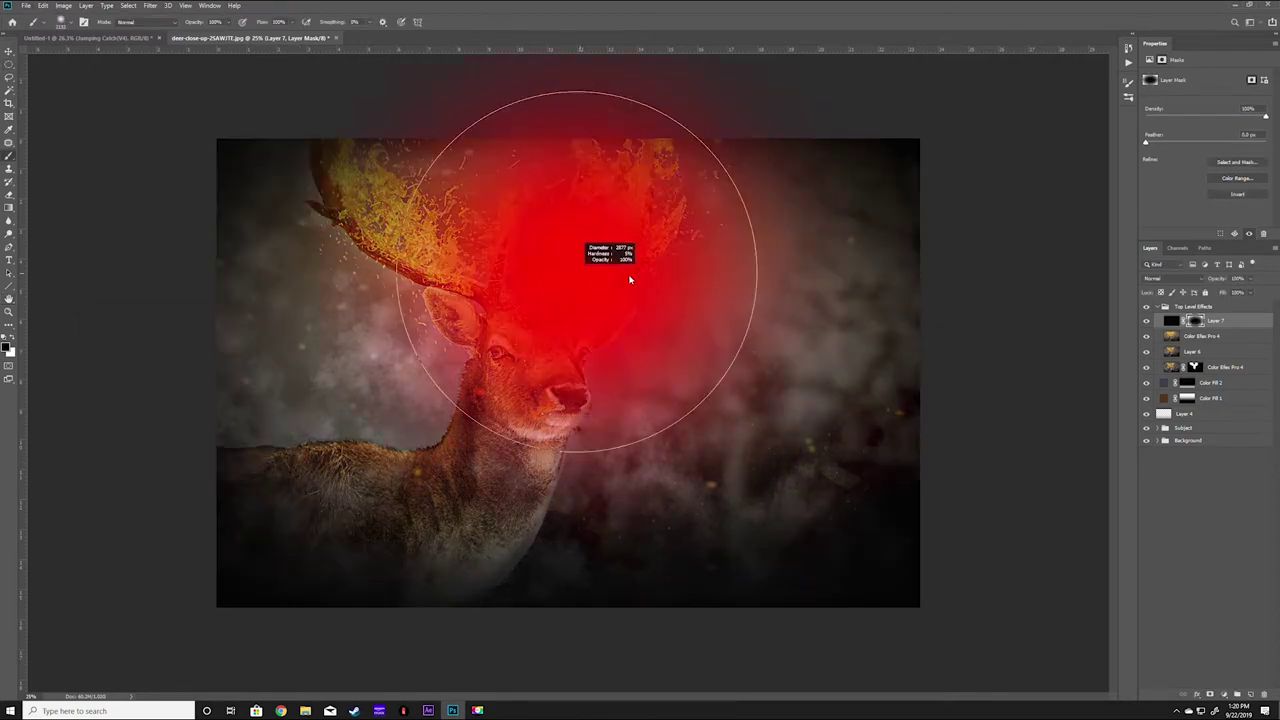
pyautogui.moveTo(531, 221)
pyautogui.mouseDown()
pyautogui.moveTo(414, 157)
pyautogui.moveTo(629, 157)
pyautogui.mouseUp()
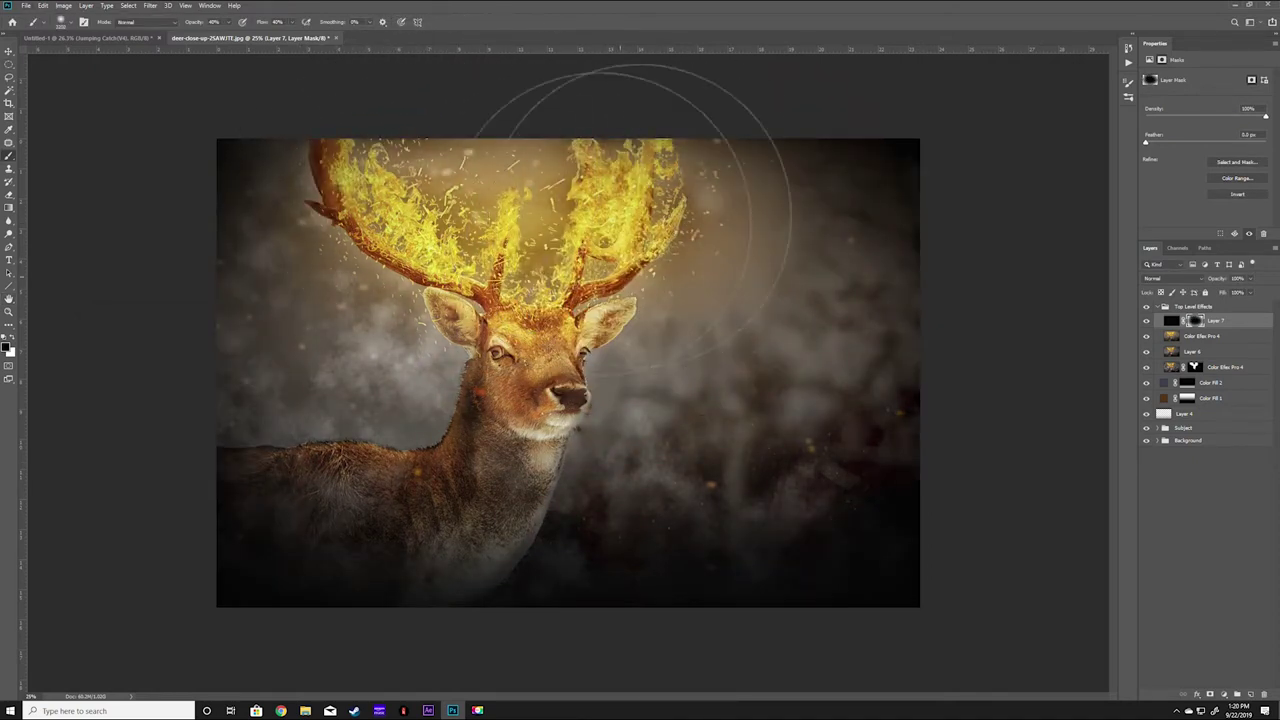
pyautogui.press('v')
pyautogui.click(1223, 694)
# Step: Add a Levels adjustment with Red output black 21 and Blue output white 220
pyautogui.click(1215, 557)
pyautogui.click(1200, 94)
pyautogui.click(1165, 111)
pyautogui.moveTo(1160, 177); pyautogui.dragTo(1171, 182)
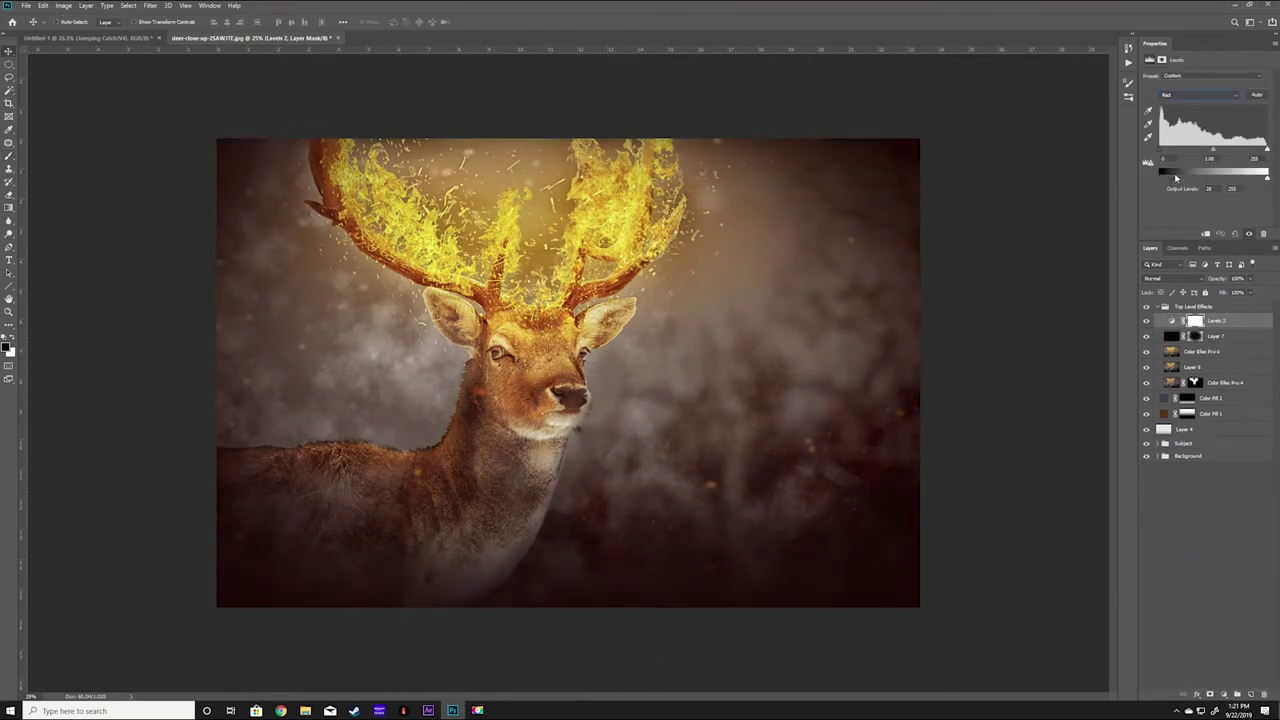
pyautogui.hotkey('alt', '5')
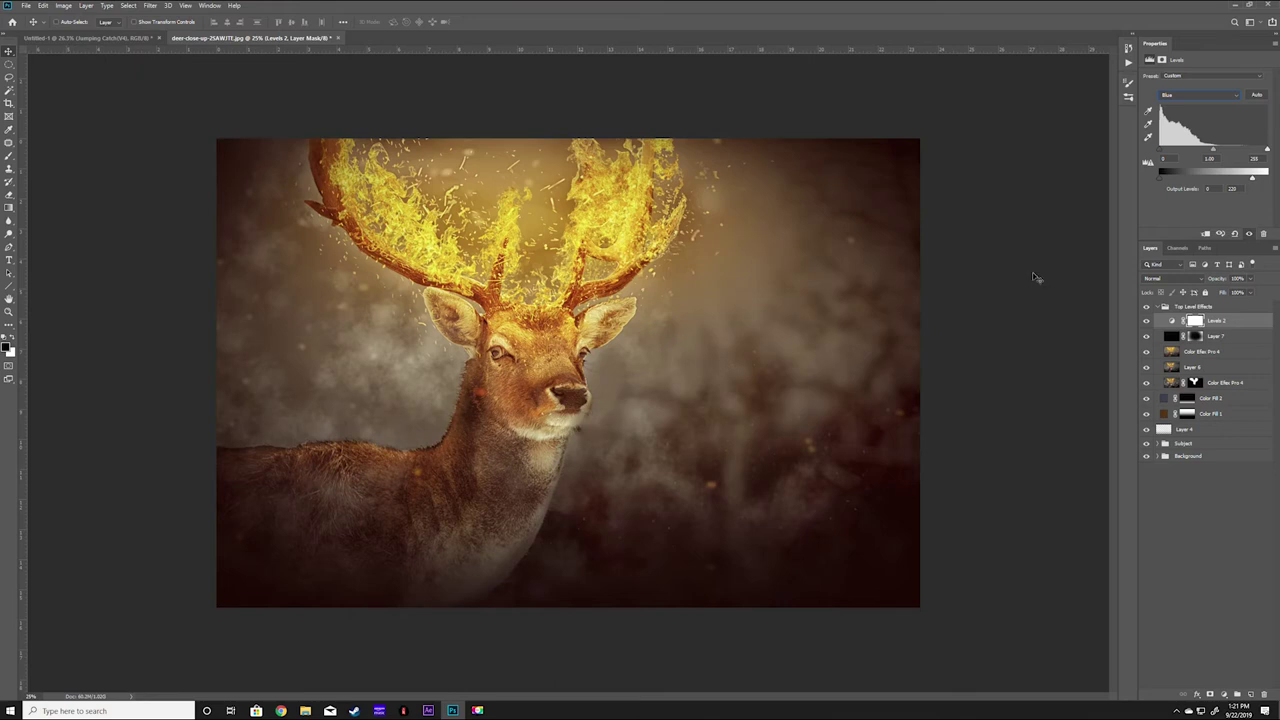
# Step: Add a second Levels with RGB output black 13, placed below the first, and paint its mask
pyautogui.click(1224, 694)
pyautogui.click(1215, 557)
pyautogui.moveTo(1160, 177); pyautogui.dragTo(1165, 182)
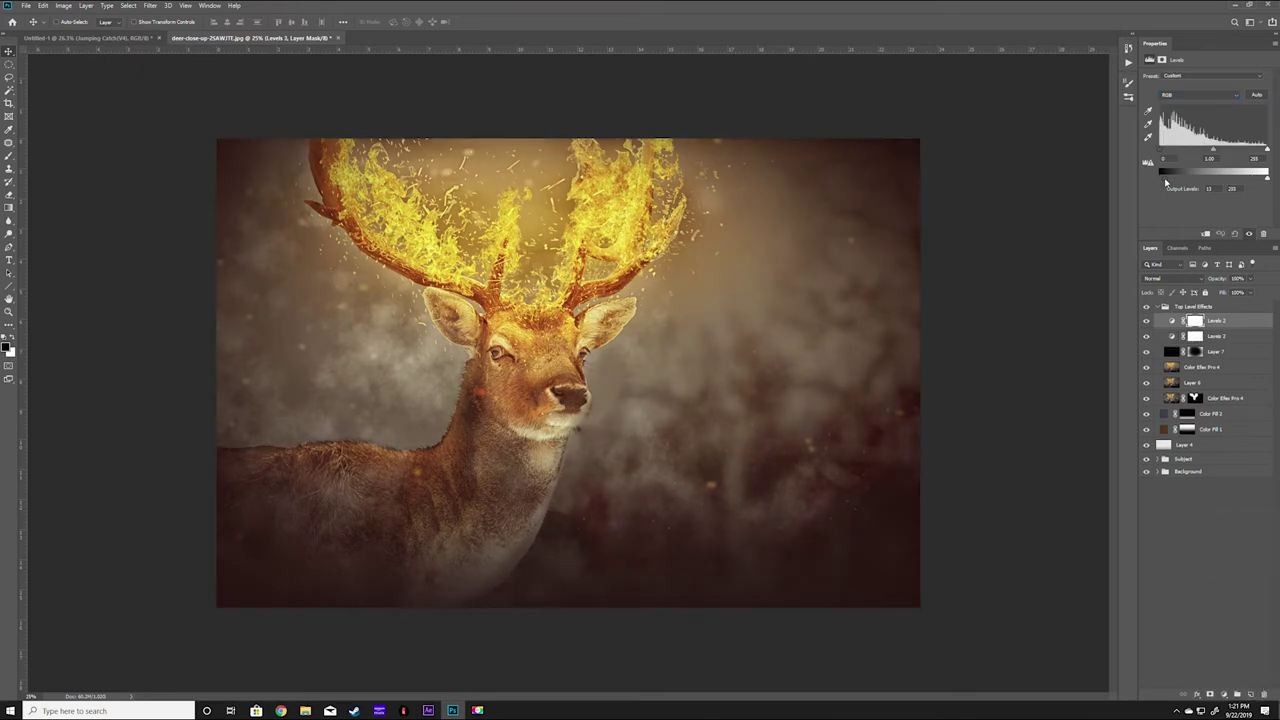
pyautogui.hotkey('ctrl', '[')
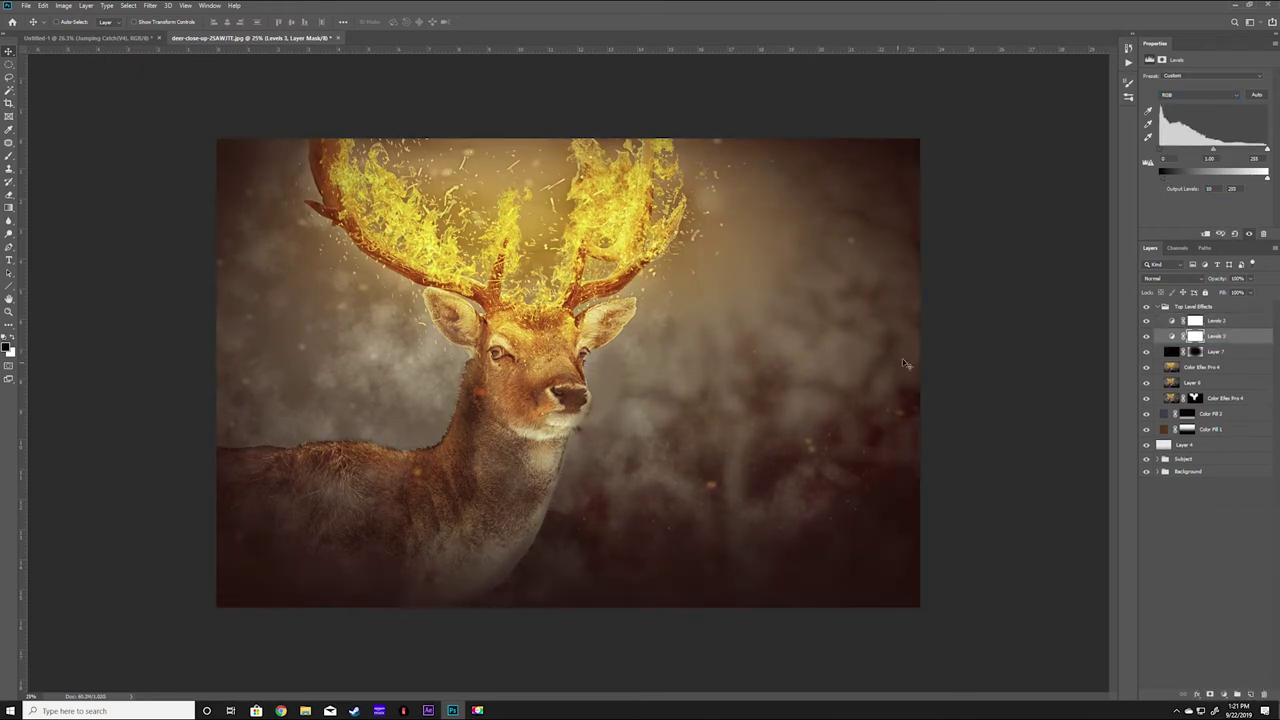
pyautogui.press('b')
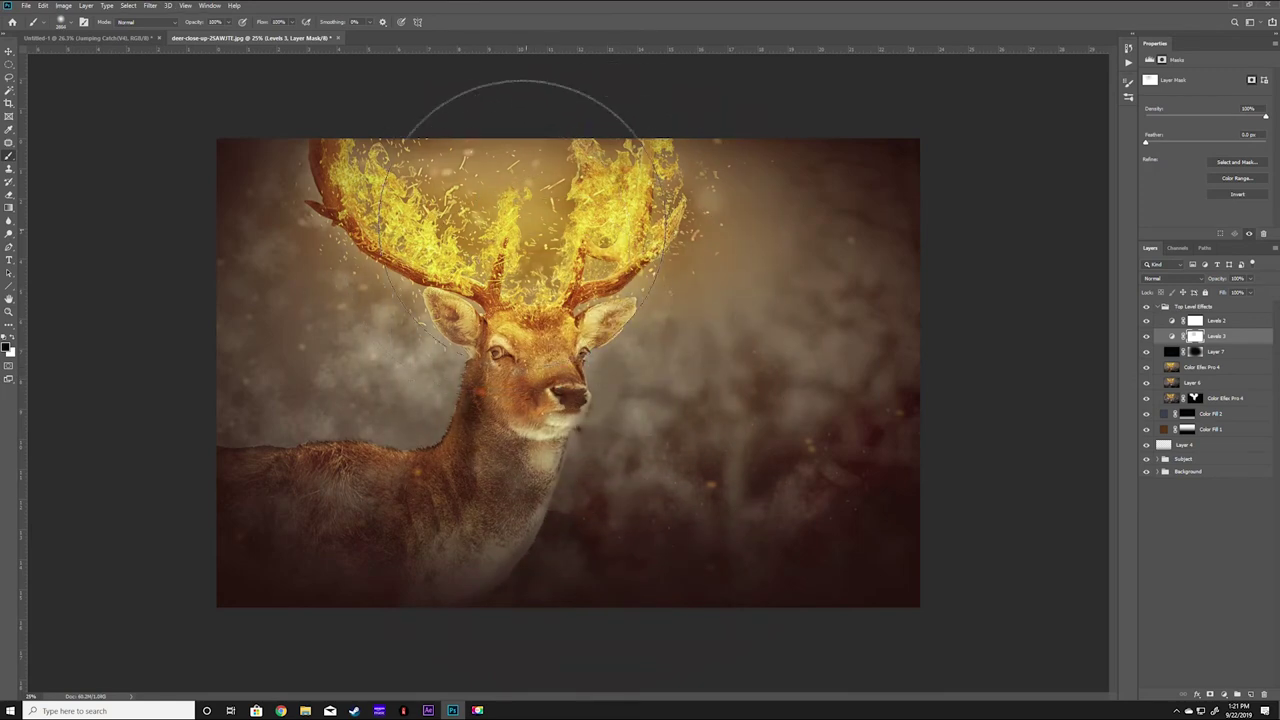
# Step: Group both Levels layers into Group 2 and select Layer 7
pyautogui.press('v')
pyautogui.keyDown('shift'); pyautogui.click(1212, 320); pyautogui.keyUp('shift')
pyautogui.hotkey('ctrl', 'g')
pyautogui.hotkey('ctrl', ',')
pyautogui.hotkey('ctrl', ',')
pyautogui.hotkey('ctrl', ',')
pyautogui.click(1214, 333)
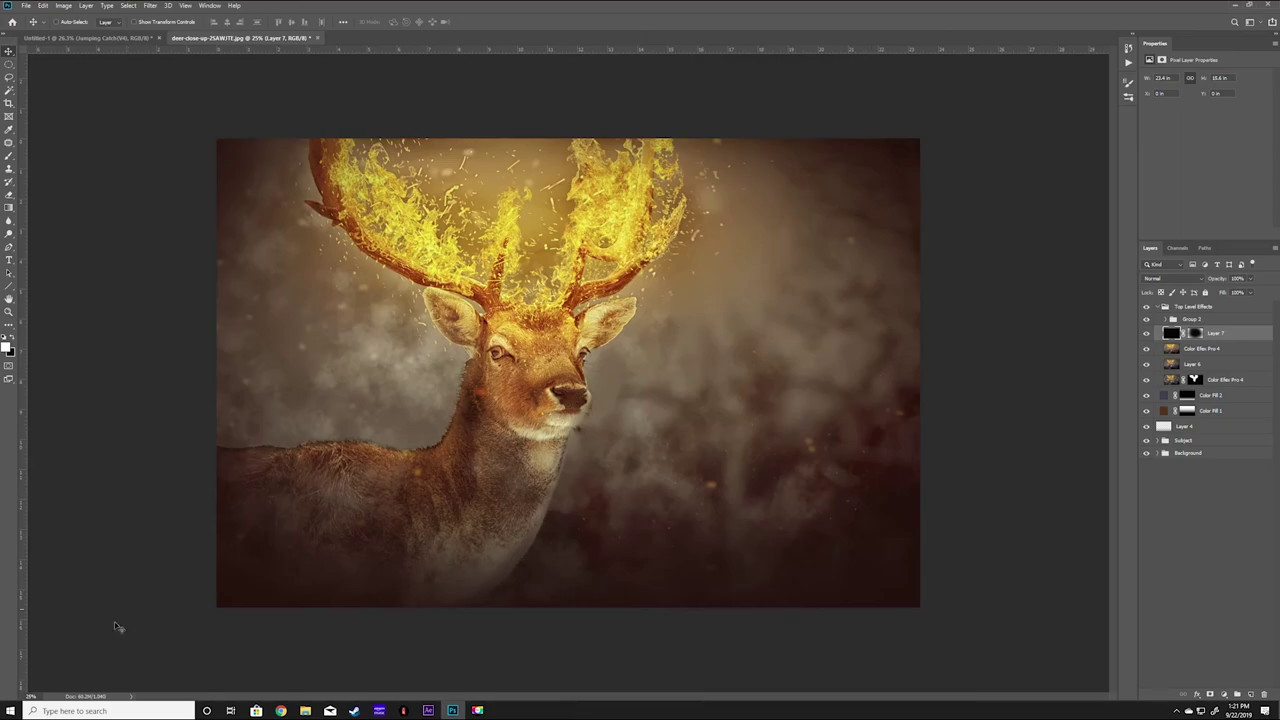